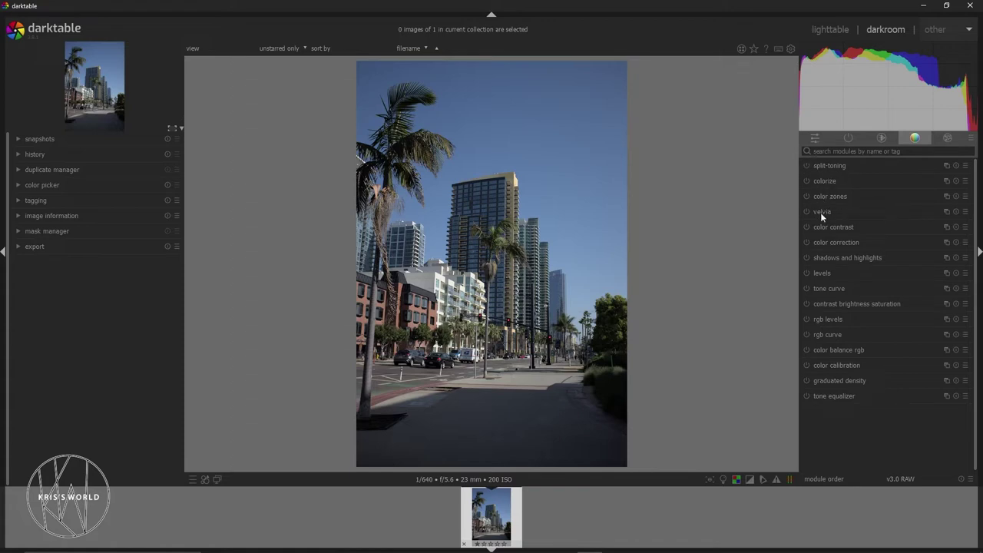
Step: Expand the split-toning module in the right panel, with shadows hue at 0.00°
{"action": "mouse_move", "coordinate": [820, 211]}
{"action": "left_click", "coordinate": [823, 167]}
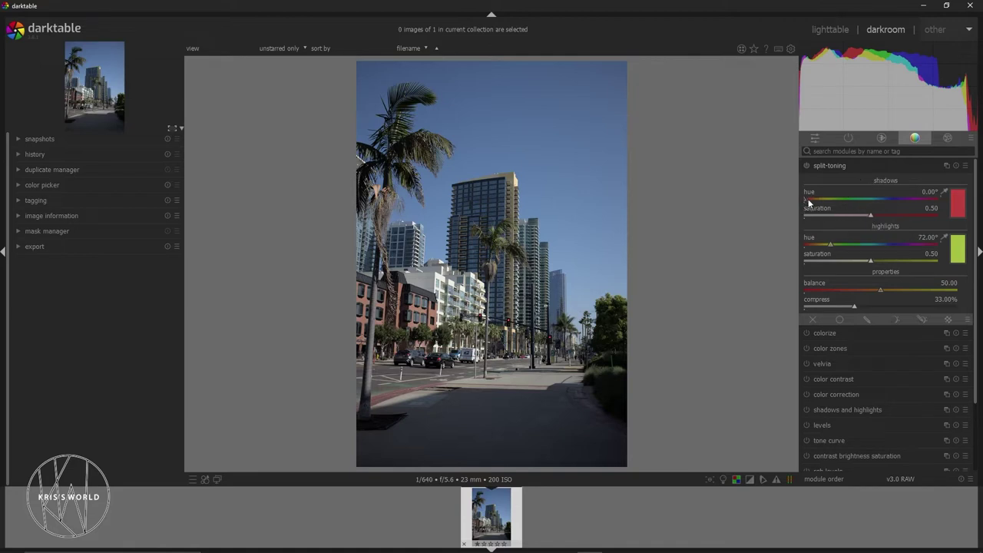
{"action": "scroll", "coordinate": [805, 203], "scroll_direction": "up", "scroll_amount": 1}
Step: Sweep the shadows hue slider and sample the sky's blue with the shadows colour picker
{"action": "scroll", "coordinate": [806, 204], "scroll_direction": "up", "scroll_amount": 20}
{"action": "left_click_drag", "start_coordinate": [842, 210], "coordinate": [802, 207]}
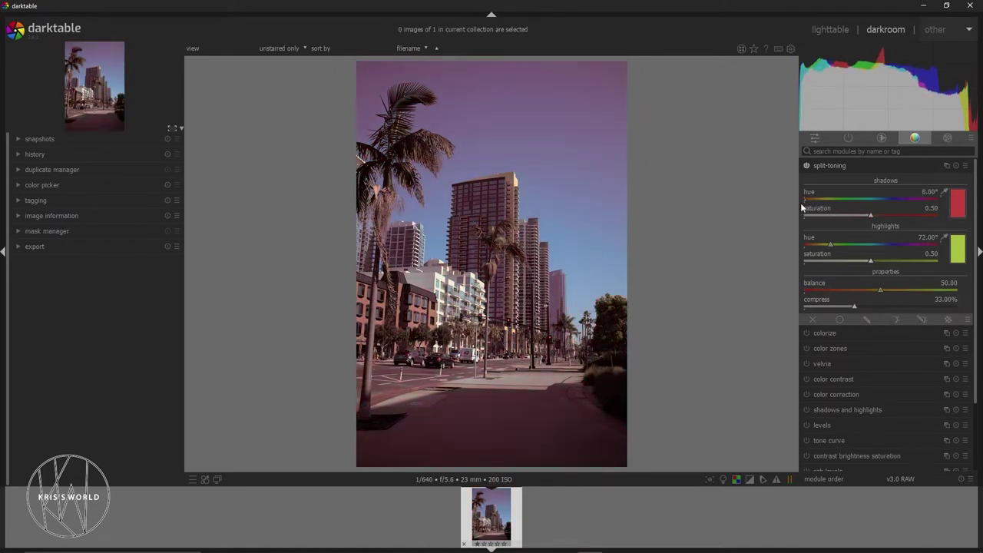
{"action": "left_click", "coordinate": [945, 193]}
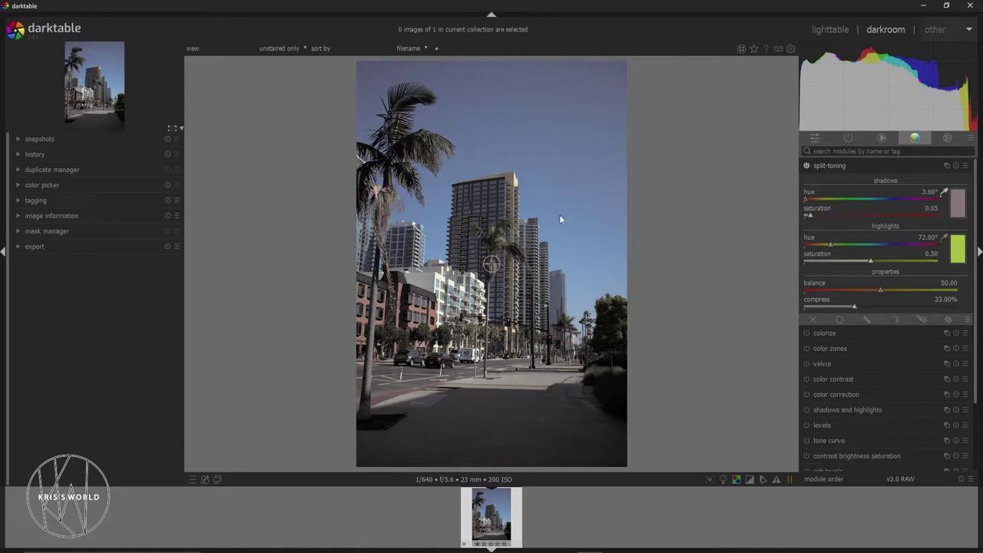
{"action": "left_click_drag", "start_coordinate": [491, 266], "coordinate": [541, 118]}
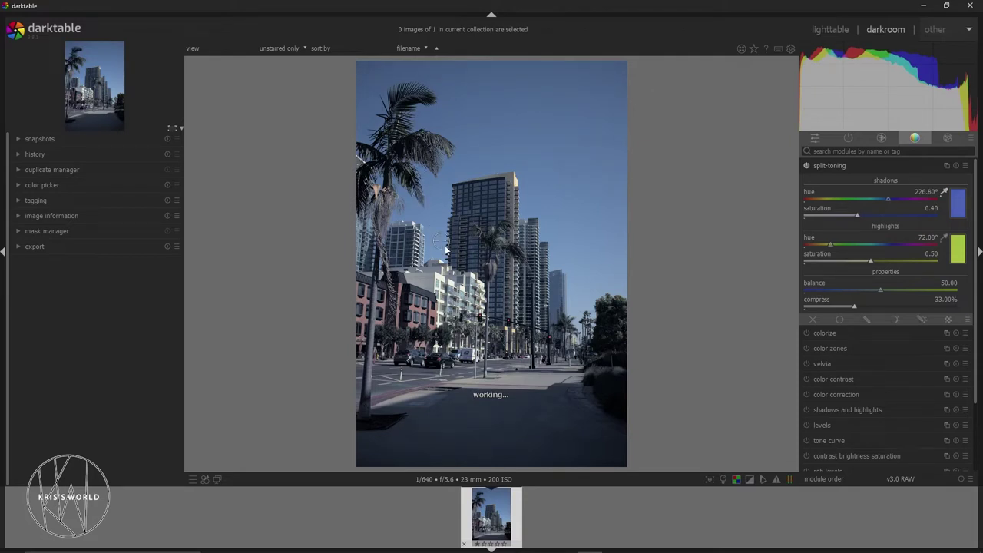
{"action": "key", "text": "ctrl+z"}
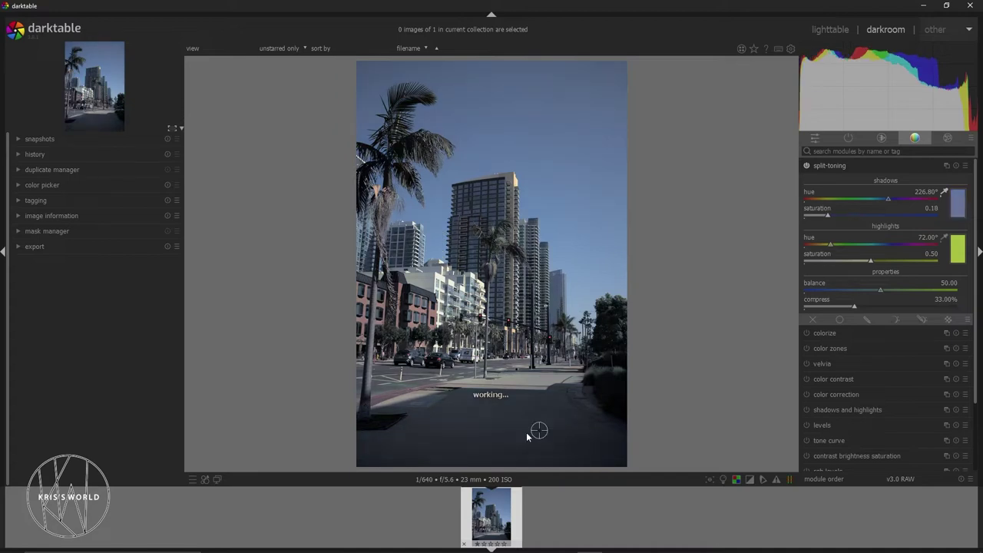
{"action": "key", "text": "ctrl+z"}
{"action": "key", "text": "ctrl+y"}
{"action": "key", "text": "ctrl+y"}
Step: Resample the shadows tint from the palm, sky and dark foreground for a cool blue
{"action": "left_click_drag", "start_coordinate": [460, 175], "coordinate": [405, 140]}
{"action": "left_click_drag", "start_coordinate": [471, 93], "coordinate": [565, 65]}
{"action": "left_click_drag", "start_coordinate": [390, 69], "coordinate": [364, 70]}
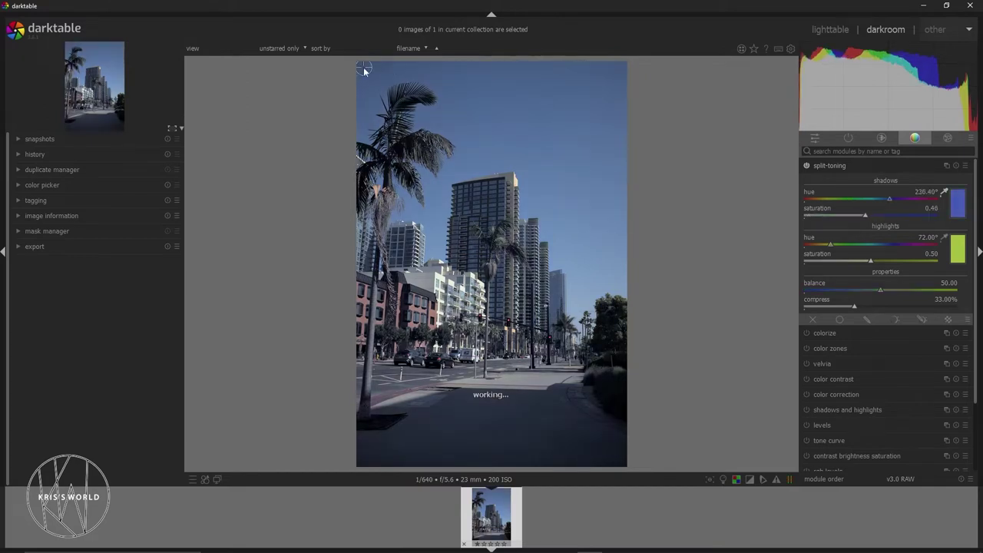
{"action": "left_click_drag", "start_coordinate": [364, 70], "coordinate": [392, 452]}
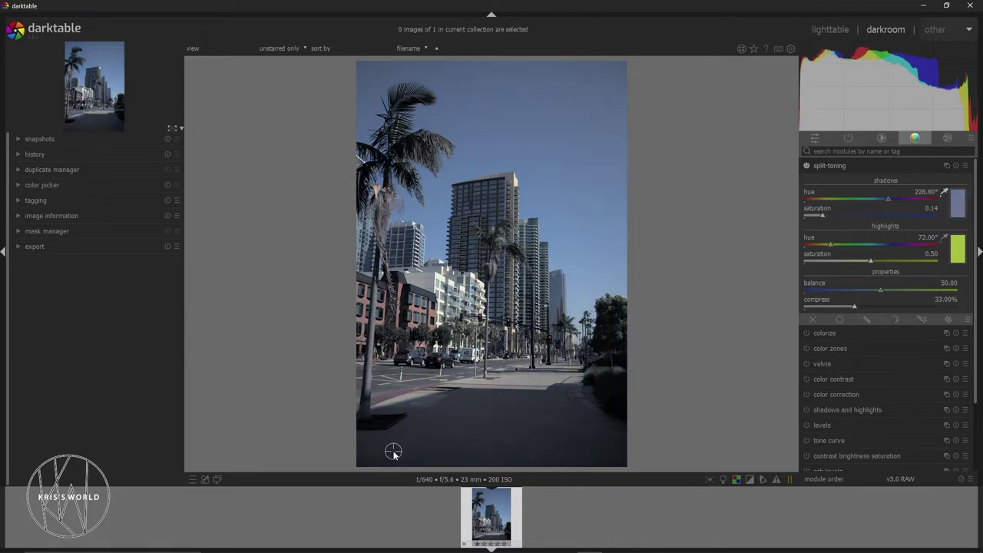
{"action": "left_click_drag", "start_coordinate": [392, 452], "coordinate": [375, 459]}
{"action": "left_click_drag", "start_coordinate": [376, 458], "coordinate": [616, 70]}
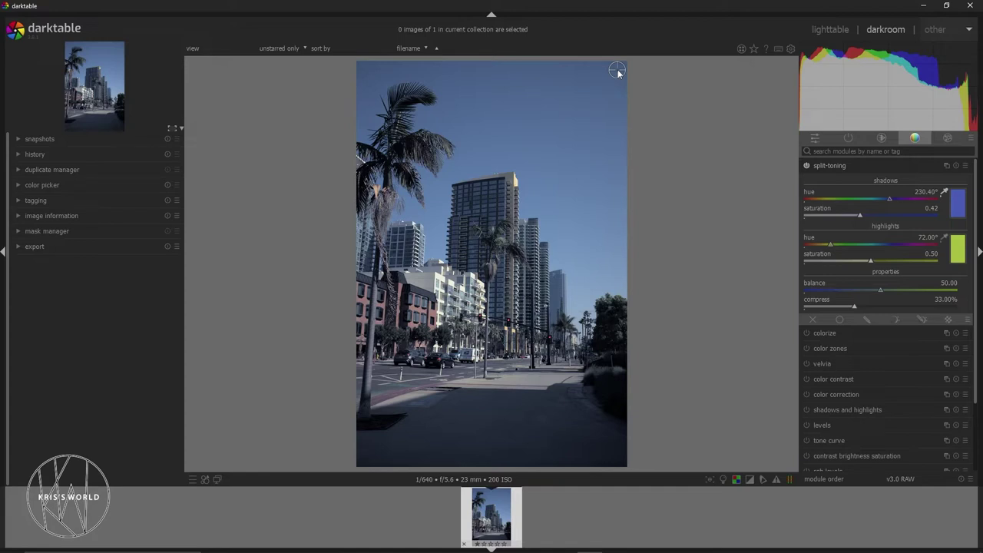
Step: Resample the shadow tint from the sky and tall building, reaching hue 223.20° with saturation 0.44
{"action": "left_click_drag", "start_coordinate": [616, 69], "coordinate": [367, 69]}
{"action": "key", "text": "Down"}
{"action": "key", "text": "Down"}
{"action": "key", "text": "Down"}
{"action": "left_click", "coordinate": [496, 201]}
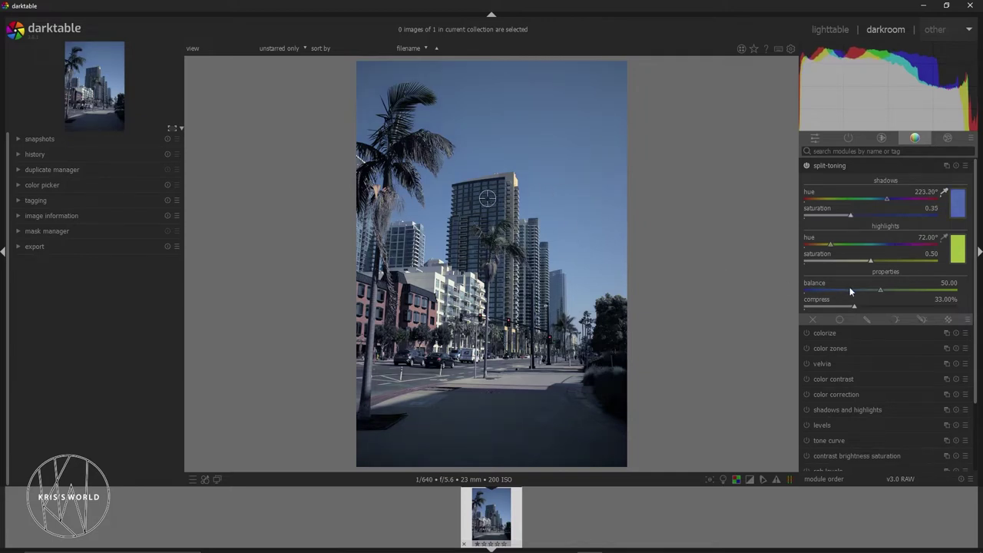
{"action": "mouse_move", "coordinate": [851, 214]}
{"action": "left_mouse_down"}
{"action": "mouse_move", "coordinate": [926, 223]}
{"action": "mouse_move", "coordinate": [808, 218]}
{"action": "mouse_move", "coordinate": [866, 225]}
{"action": "left_mouse_up"}
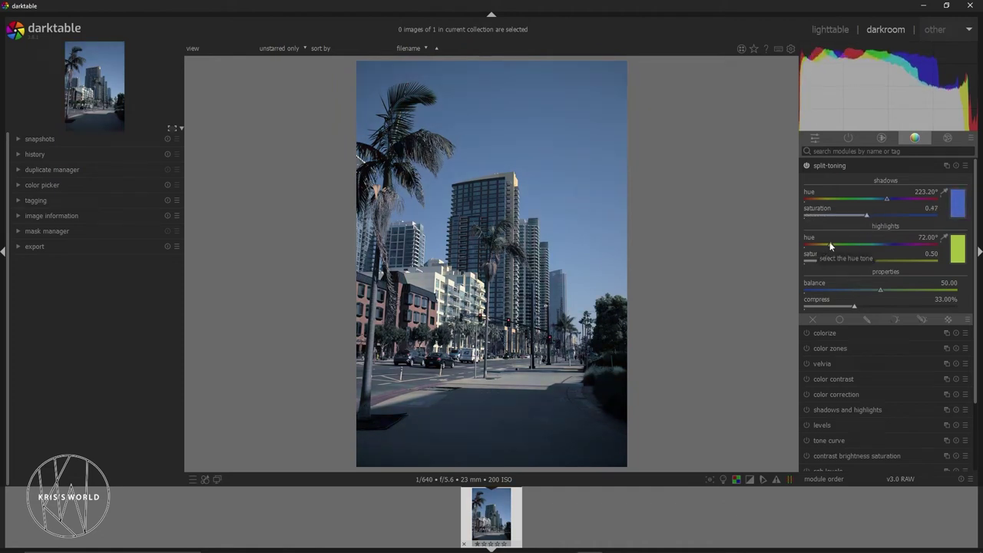
Step: Sample a yellow highlight tint (hue 61.20°, saturation 0.73), then set balance 84.00 and compress 72.00%
{"action": "left_click", "coordinate": [944, 239]}
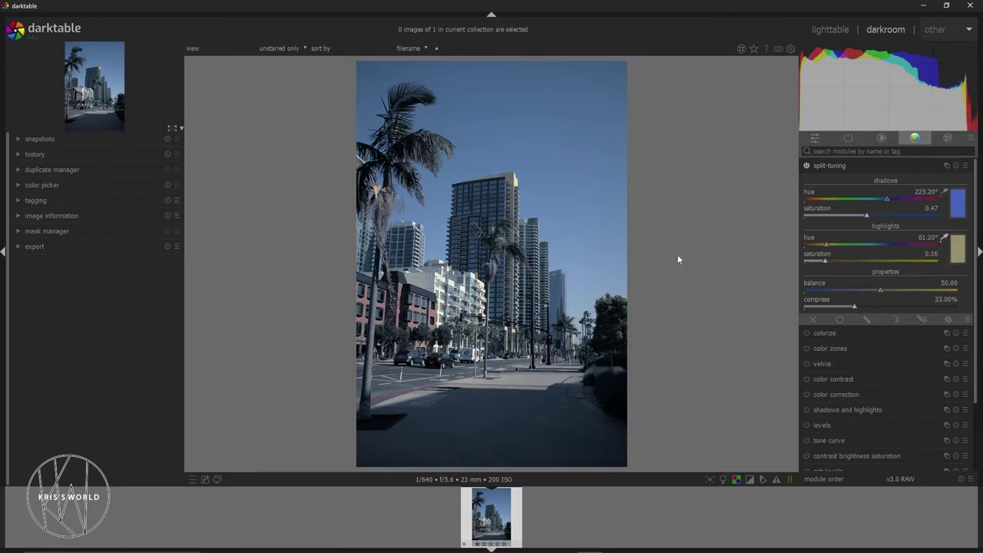
{"action": "left_click_drag", "start_coordinate": [824, 263], "coordinate": [901, 266]}
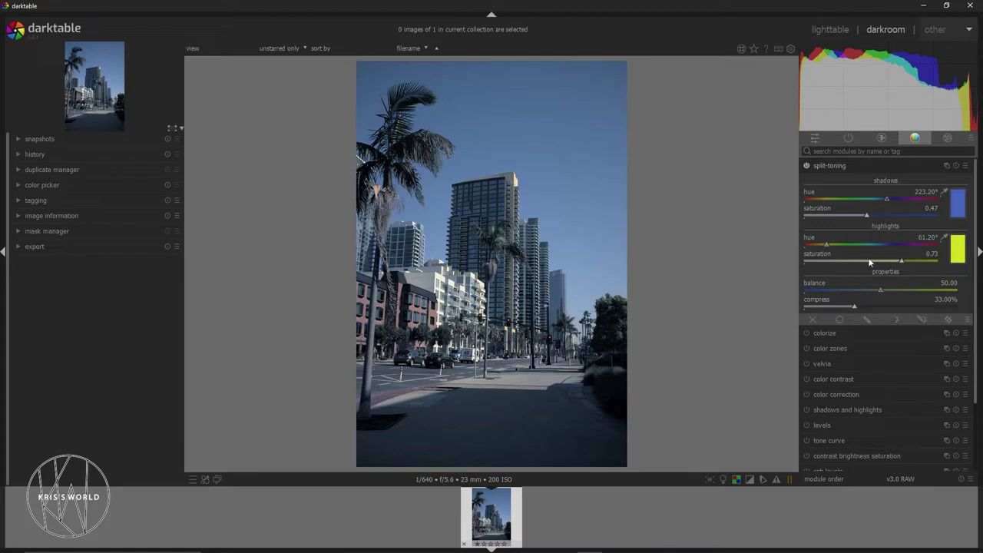
{"action": "left_click_drag", "start_coordinate": [881, 291], "coordinate": [924, 293]}
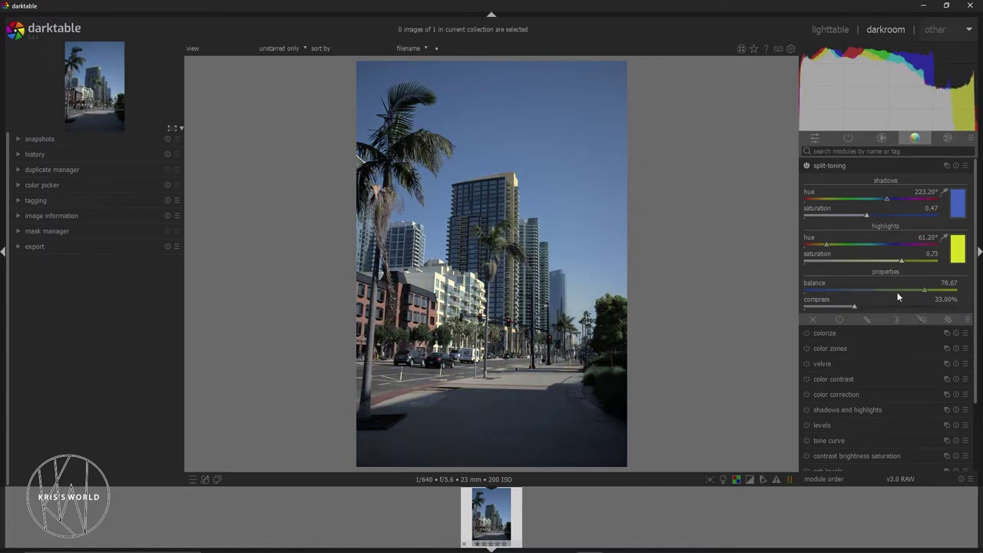
{"action": "scroll", "coordinate": [808, 290], "scroll_direction": "up", "scroll_amount": 2}
{"action": "scroll", "coordinate": [924, 288], "scroll_direction": "up", "scroll_amount": 1}
{"action": "left_click_drag", "start_coordinate": [929, 289], "coordinate": [931, 288]}
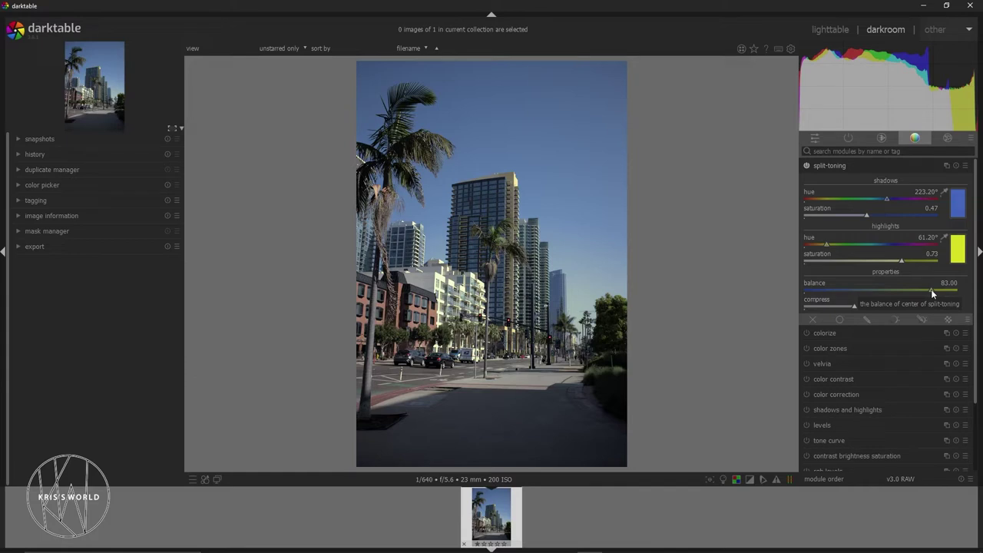
{"action": "scroll", "coordinate": [929, 290], "scroll_direction": "up", "scroll_amount": 1}
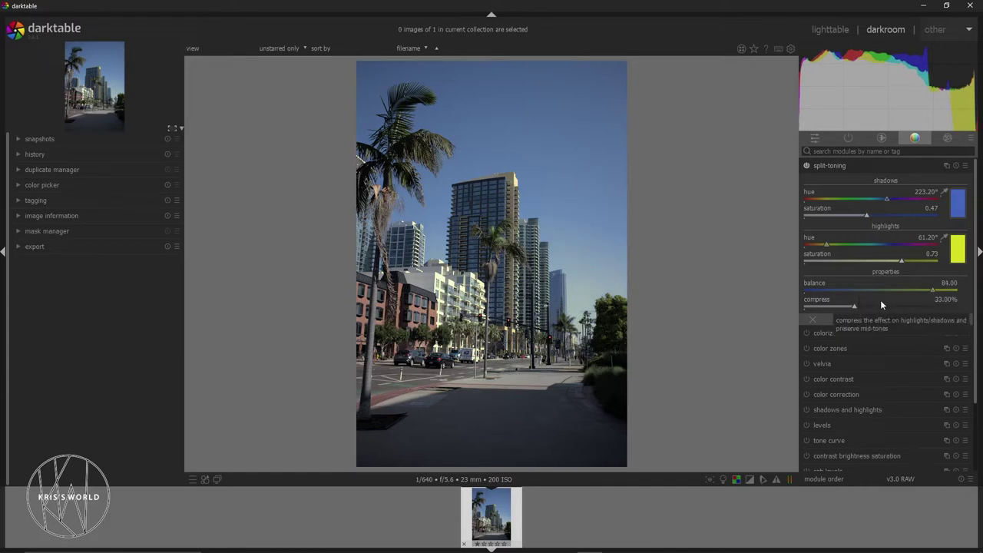
{"action": "left_click_drag", "start_coordinate": [852, 305], "coordinate": [913, 311]}
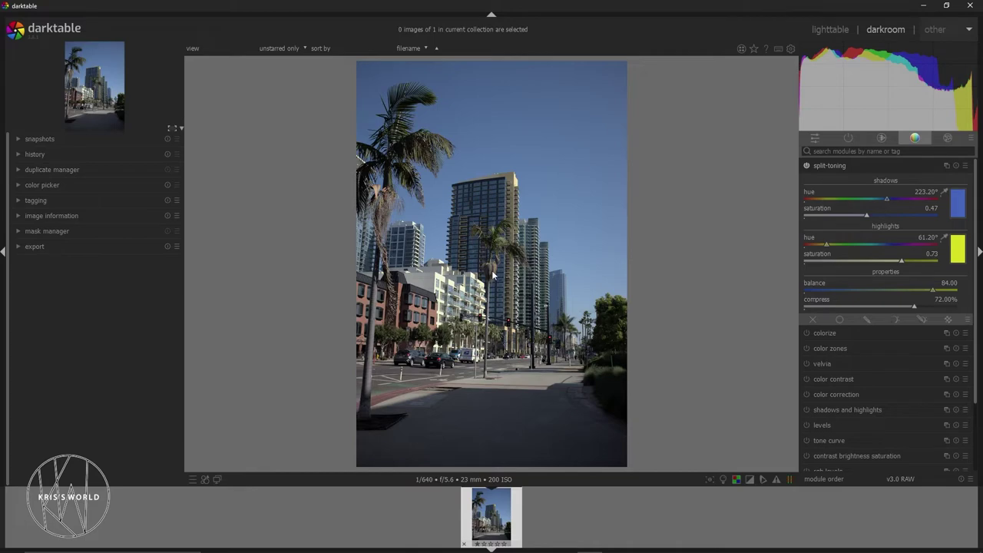
{"action": "scroll", "coordinate": [492, 270], "scroll_direction": "up", "scroll_amount": 2}
{"action": "left_click_drag", "start_coordinate": [572, 275], "coordinate": [571, 173]}
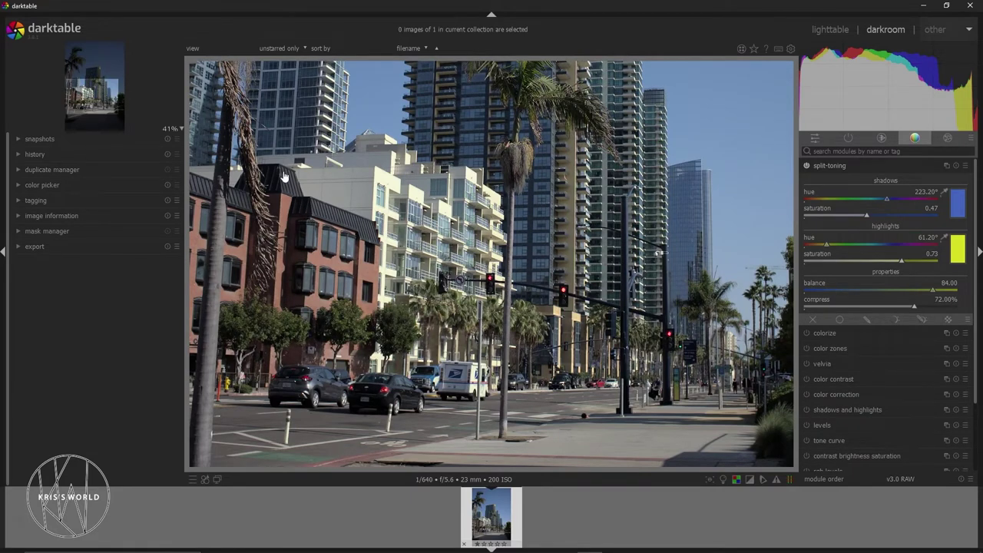
Step: Zoom in and pan over the upper buildings, palms and the street with cars
{"action": "scroll", "coordinate": [423, 226], "scroll_direction": "up", "scroll_amount": 1}
{"action": "left_click_drag", "start_coordinate": [423, 226], "coordinate": [471, 356]}
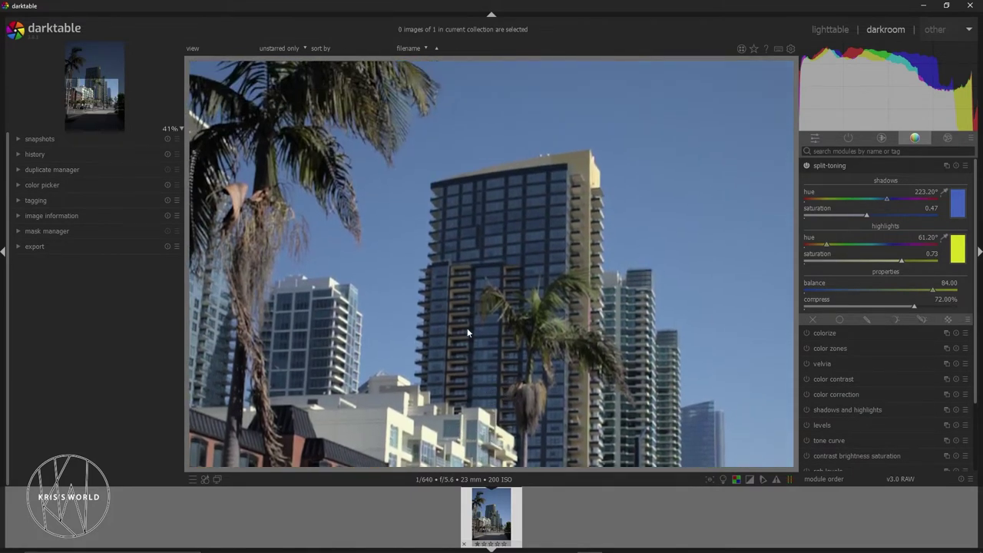
{"action": "left_click_drag", "start_coordinate": [458, 202], "coordinate": [548, 290]}
{"action": "left_click_drag", "start_coordinate": [487, 397], "coordinate": [509, 278]}
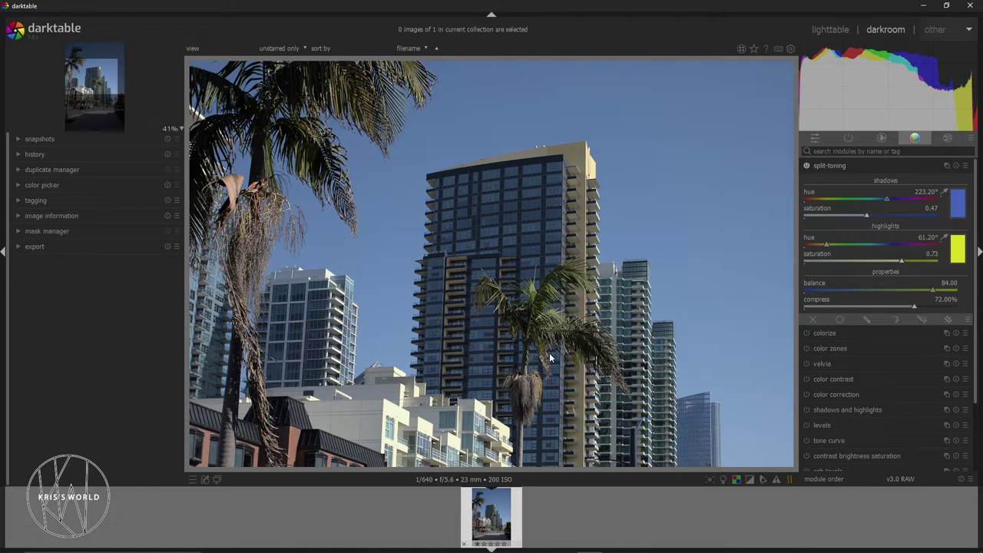
{"action": "left_click_drag", "start_coordinate": [551, 370], "coordinate": [546, 151]}
{"action": "left_click_drag", "start_coordinate": [506, 348], "coordinate": [508, 263]}
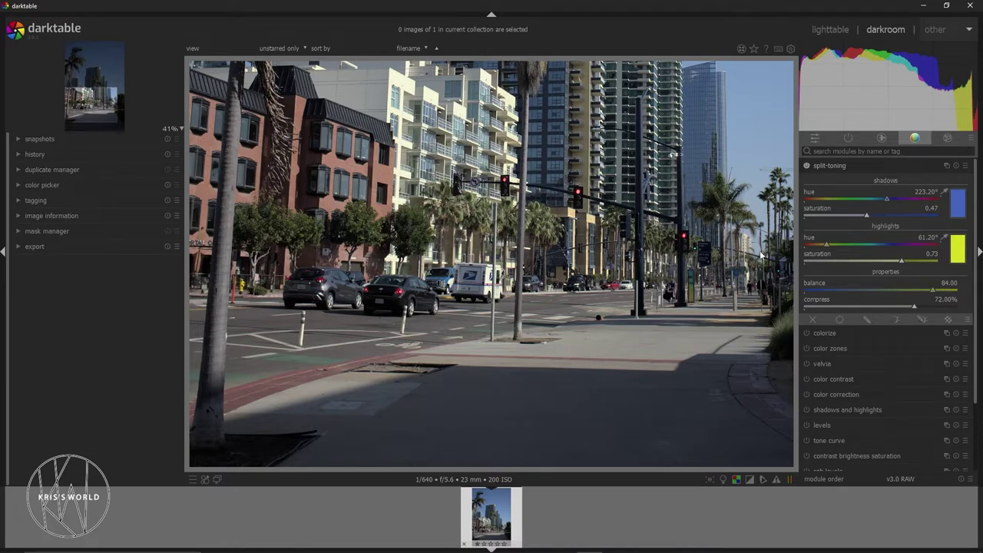
Step: At 100%, pan up the towers and across the apartments and street, then return to the lighttable
{"action": "scroll", "coordinate": [450, 142], "scroll_direction": "up", "scroll_amount": 4}
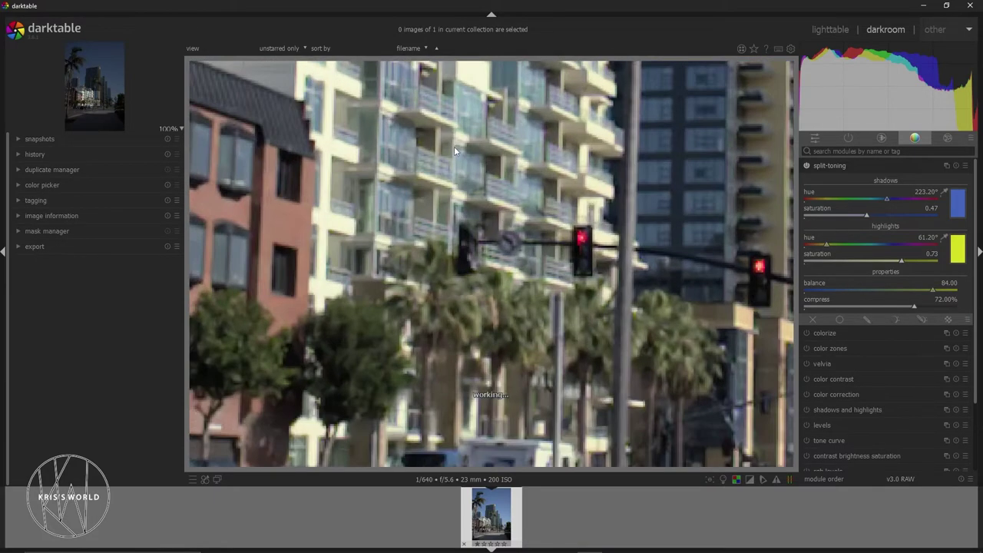
{"action": "left_click_drag", "start_coordinate": [461, 163], "coordinate": [400, 344]}
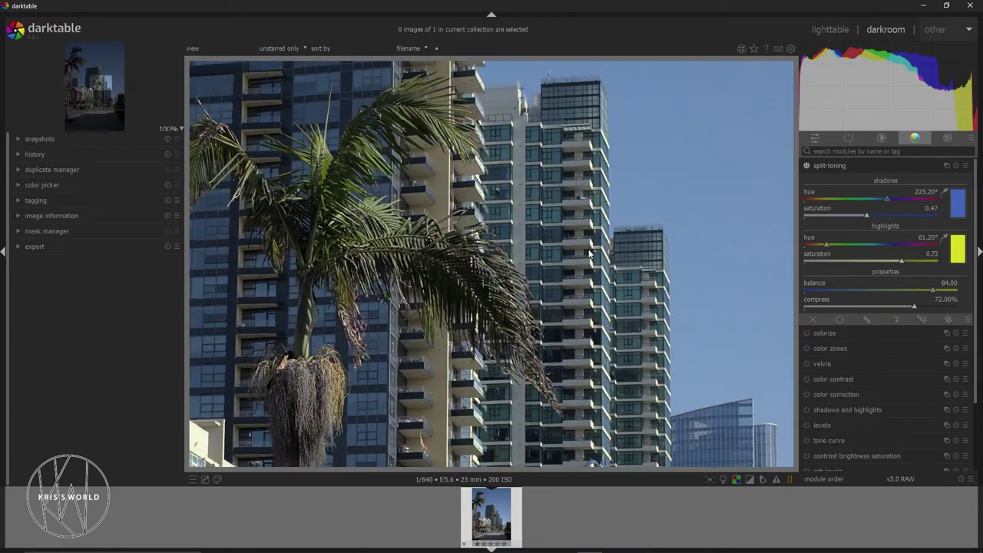
{"action": "left_click_drag", "start_coordinate": [572, 223], "coordinate": [572, 225]}
{"action": "left_click_drag", "start_coordinate": [402, 328], "coordinate": [647, 176]}
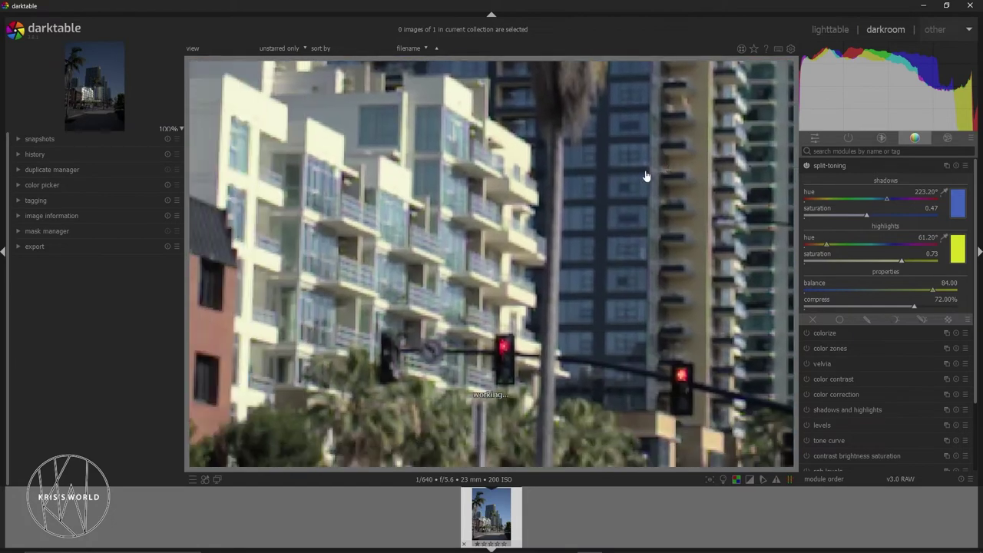
{"action": "mouse_move", "coordinate": [487, 315]}
{"action": "left_mouse_down"}
{"action": "mouse_move", "coordinate": [535, 206]}
{"action": "mouse_move", "coordinate": [455, 137]}
{"action": "left_mouse_up"}
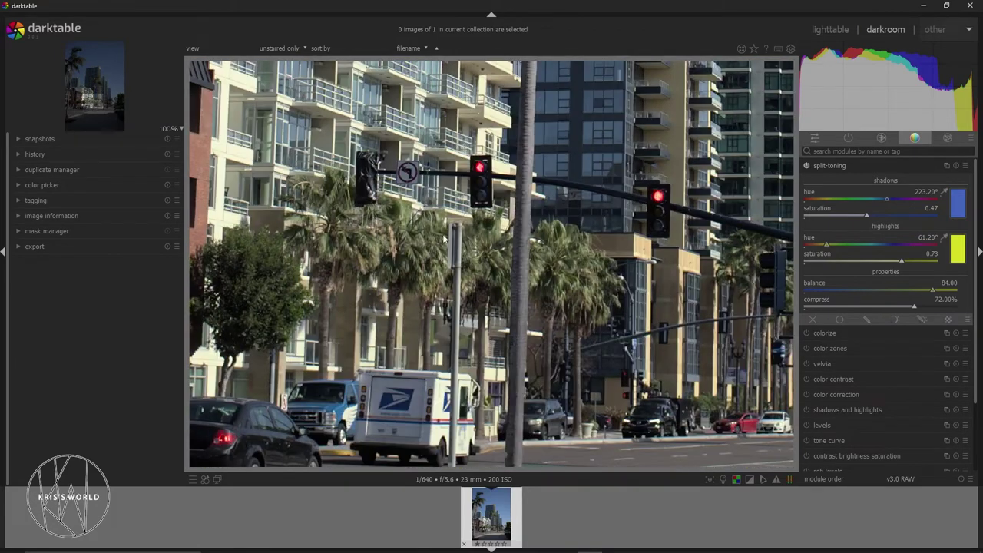
{"action": "left_click_drag", "start_coordinate": [509, 337], "coordinate": [577, 155]}
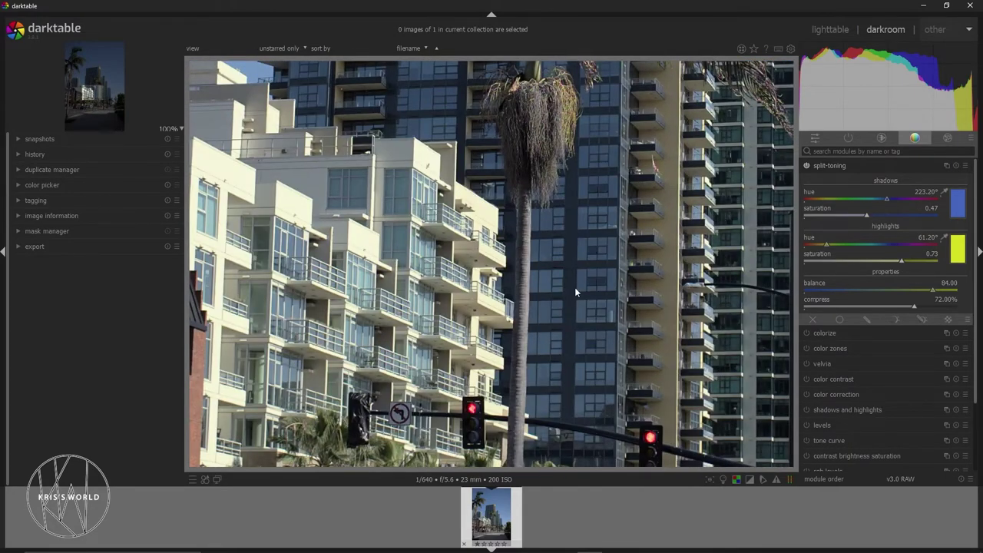
{"action": "key", "text": "l"}
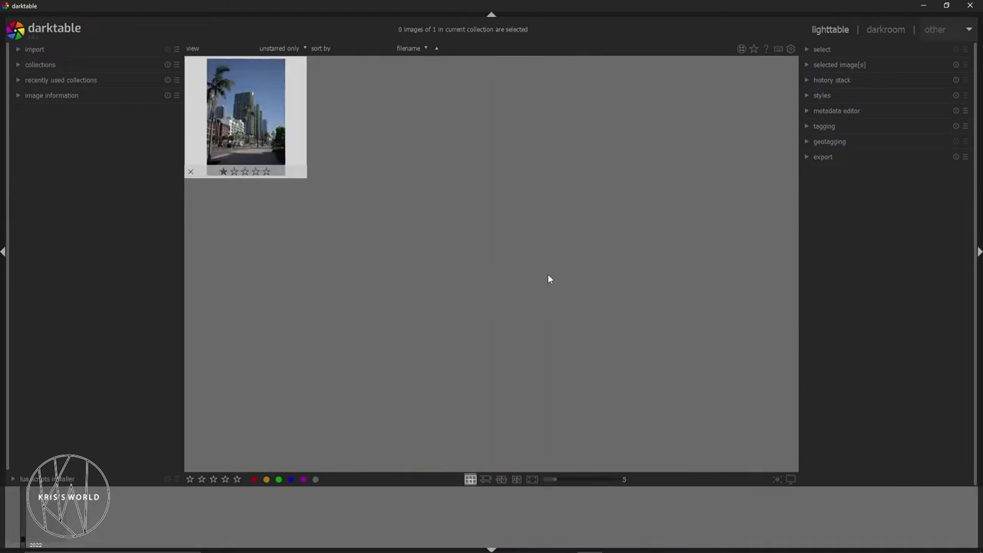
Step: Reopen the photo in the darkroom, collapse split-toning and expand the colorize module
{"action": "double_click", "coordinate": [265, 113]}
{"action": "key", "text": "l"}
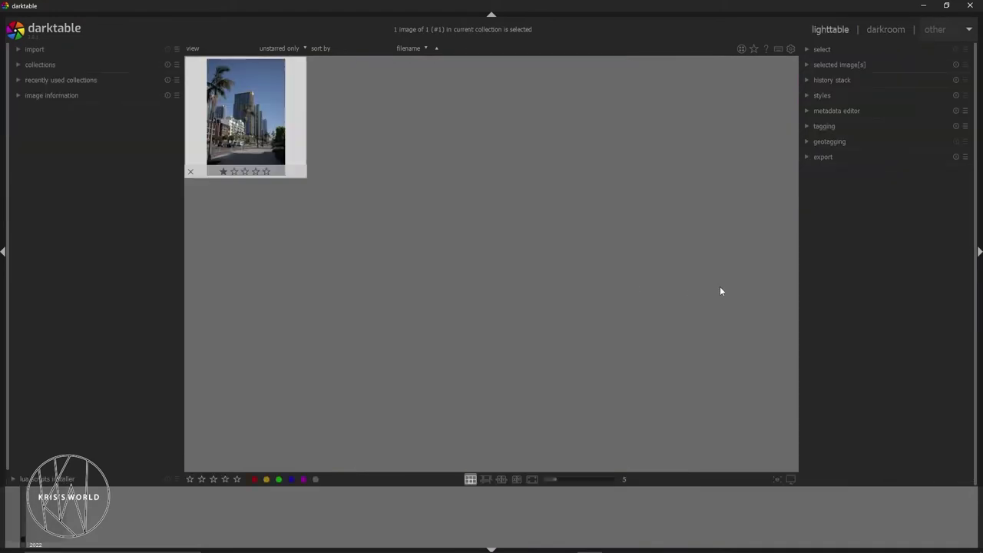
{"action": "double_click", "coordinate": [246, 123]}
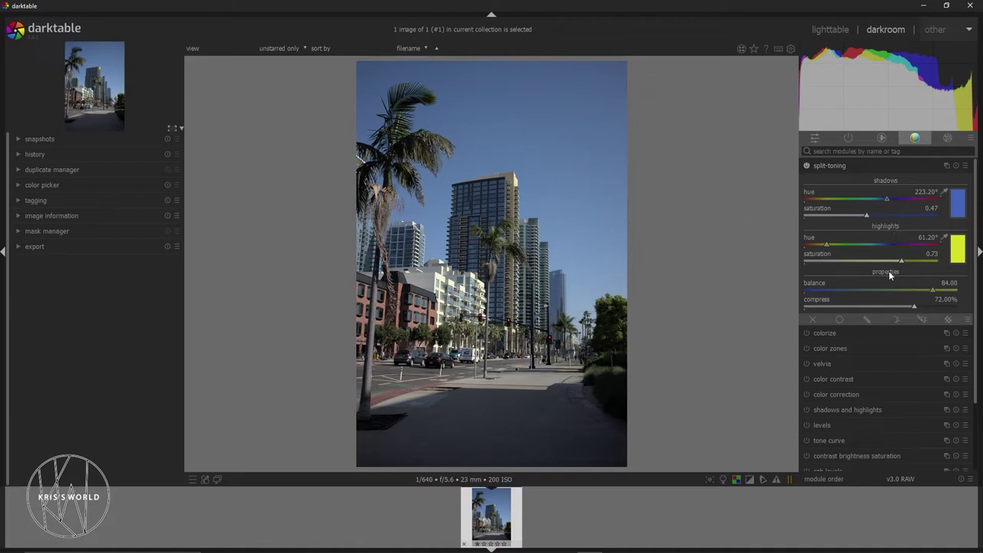
{"action": "left_click", "coordinate": [823, 166]}
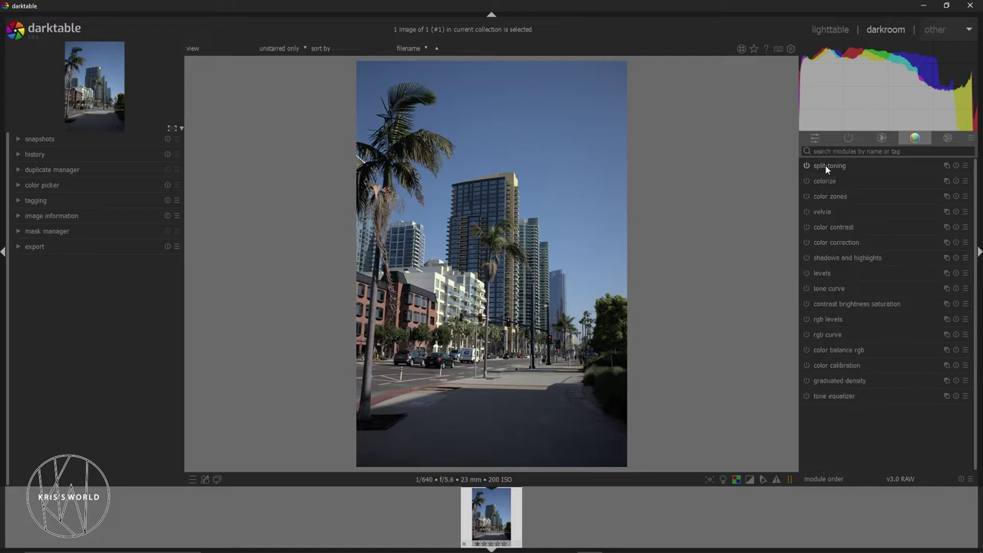
{"action": "left_click", "coordinate": [831, 181]}
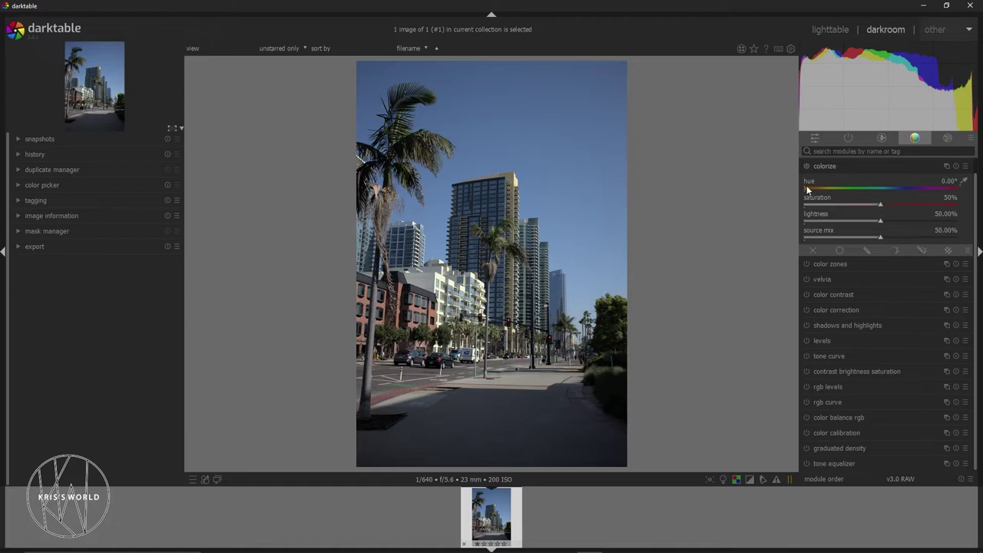
Step: Try a red colorize tint, switch colorize off, and expand the color zones module
{"action": "left_click", "coordinate": [962, 180]}
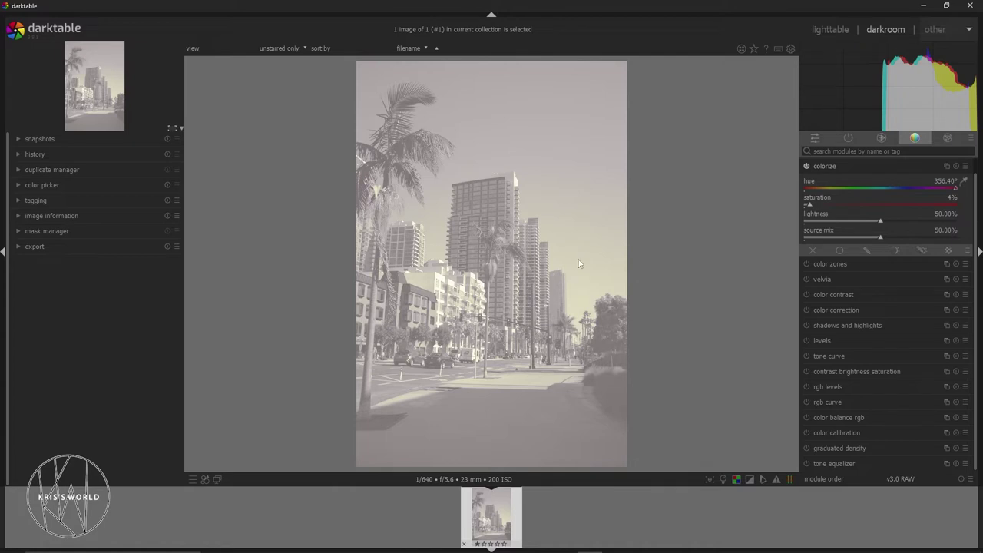
{"action": "key", "text": "ctrl+z"}
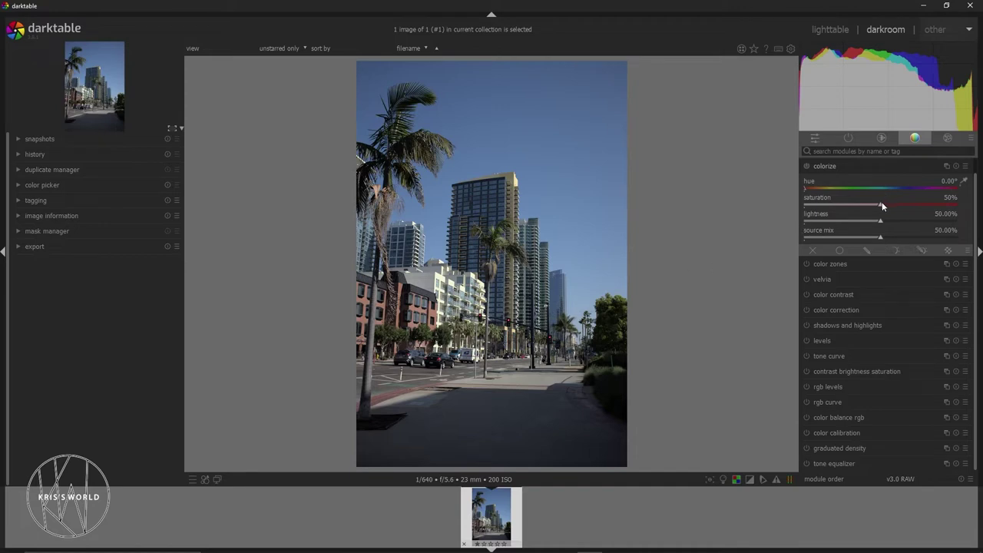
{"action": "left_click_drag", "start_coordinate": [881, 202], "coordinate": [909, 206]}
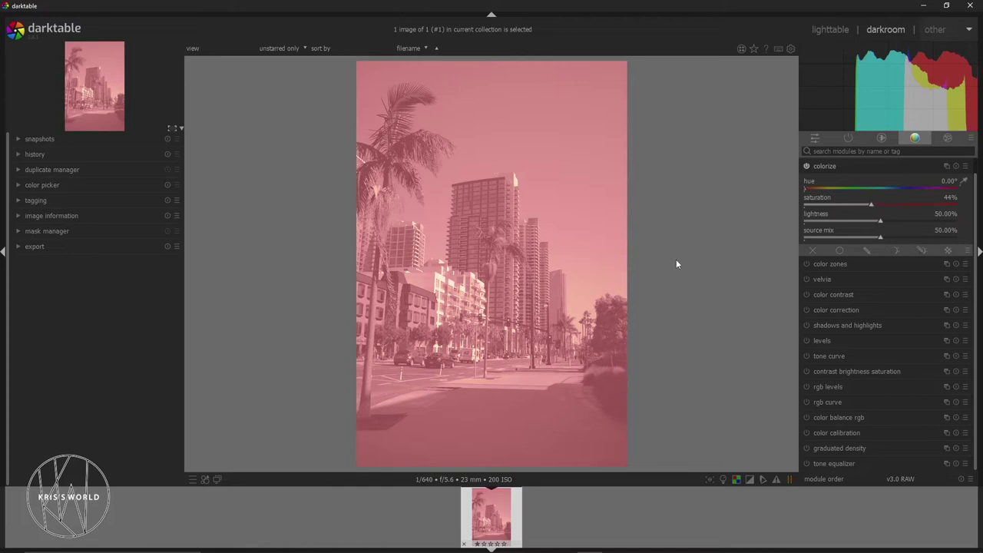
{"action": "key", "text": "ctrl+z"}
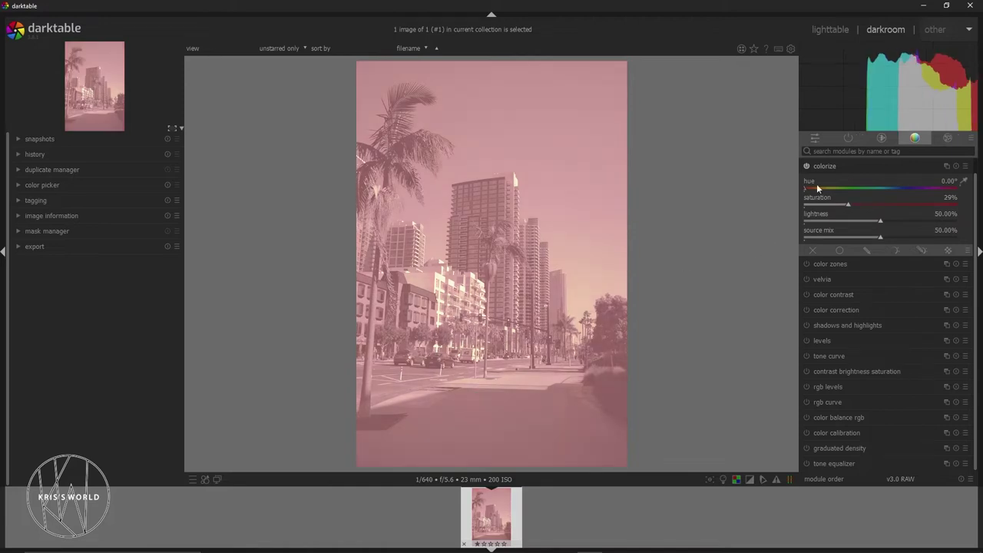
{"action": "left_click", "coordinate": [806, 166]}
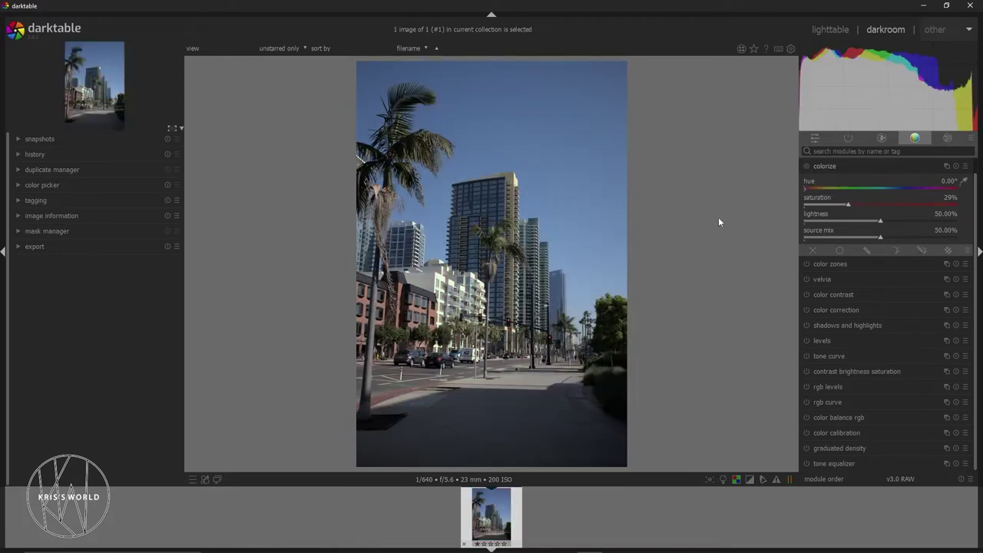
{"action": "left_click", "coordinate": [831, 264]}
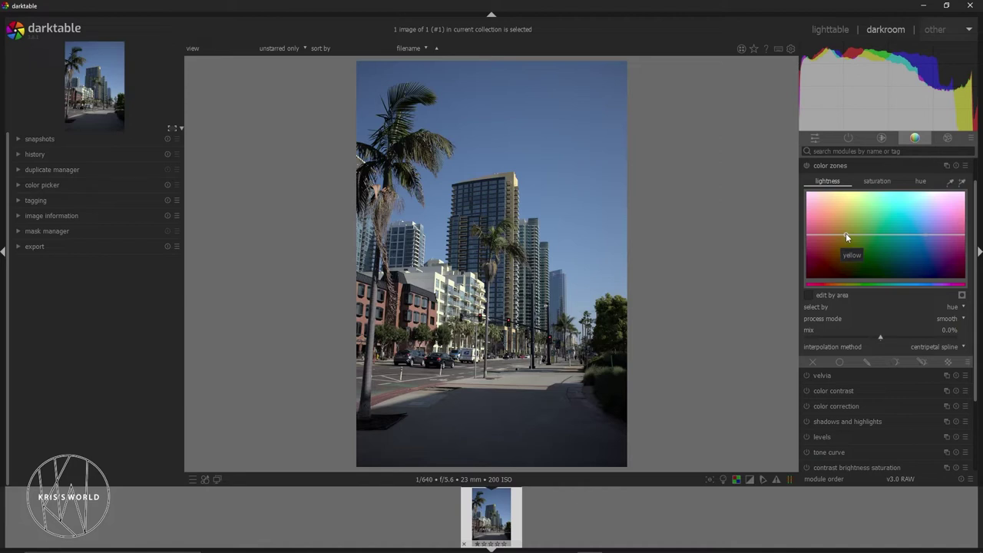
Step: Reshape the color zones lightness curve around the yellow hues
{"action": "left_click_drag", "start_coordinate": [845, 236], "coordinate": [874, 215]}
Step: Nudge the lightness curve near green, darken the reds, and leave blues unchanged
{"action": "scroll", "coordinate": [873, 216], "scroll_direction": "down", "scroll_amount": 3}
{"action": "mouse_move", "coordinate": [872, 218]}
{"action": "left_mouse_down"}
{"action": "mouse_move", "coordinate": [867, 251]}
{"action": "mouse_move", "coordinate": [877, 208]}
{"action": "mouse_move", "coordinate": [863, 207]}
{"action": "mouse_move", "coordinate": [861, 218]}
{"action": "left_mouse_up"}
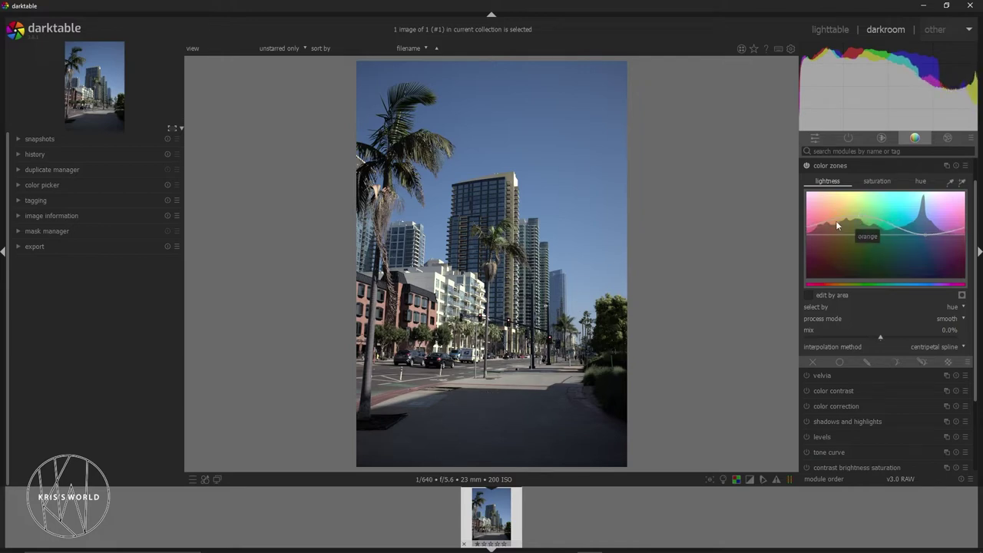
{"action": "left_click_drag", "start_coordinate": [827, 227], "coordinate": [818, 255]}
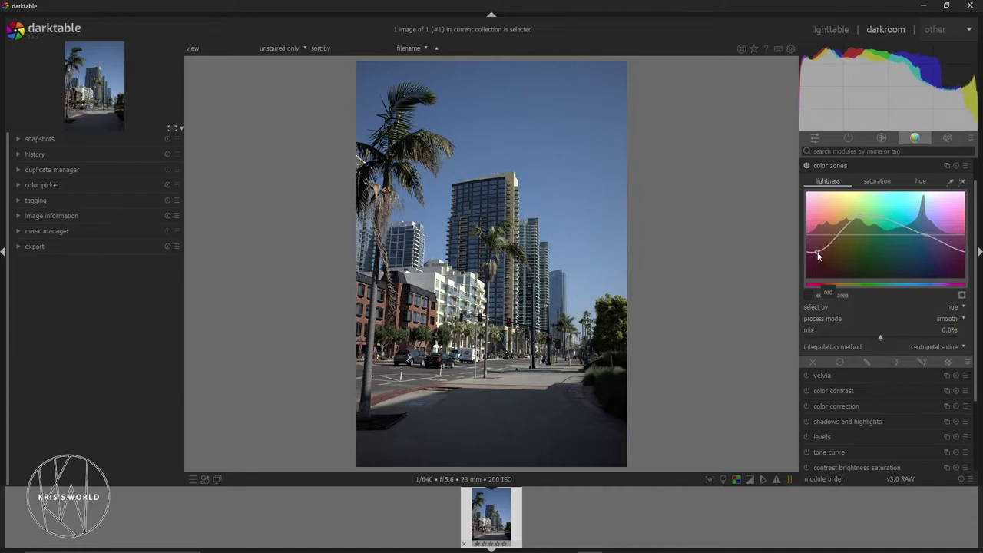
{"action": "left_click", "coordinate": [925, 234]}
{"action": "mouse_move", "coordinate": [927, 230]}
{"action": "left_mouse_down"}
{"action": "mouse_move", "coordinate": [925, 203]}
{"action": "mouse_move", "coordinate": [917, 236]}
{"action": "left_mouse_up"}
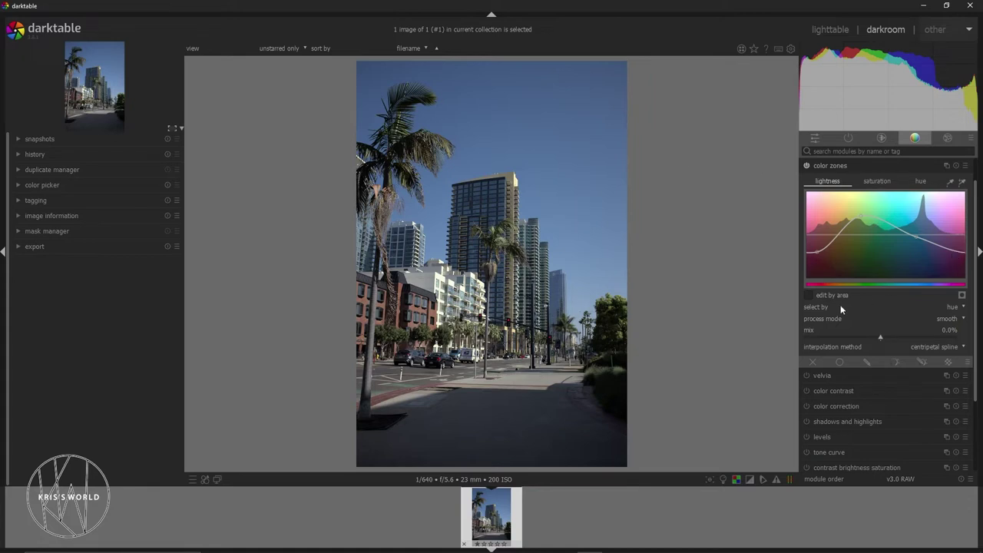
Step: Lift the oranges, pull the purple end down, and set color zones mix to 38.7%
{"action": "mouse_move", "coordinate": [896, 228]}
{"action": "left_mouse_down"}
{"action": "mouse_move", "coordinate": [897, 212]}
{"action": "mouse_move", "coordinate": [887, 238]}
{"action": "mouse_move", "coordinate": [899, 219]}
{"action": "left_mouse_up"}
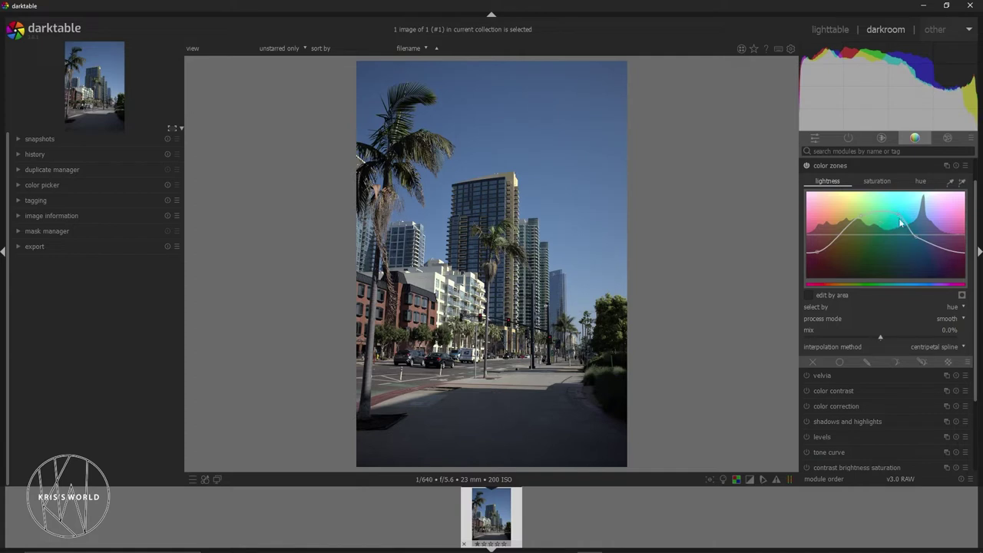
{"action": "left_click", "coordinate": [947, 248]}
{"action": "left_click_drag", "start_coordinate": [949, 250], "coordinate": [947, 217]}
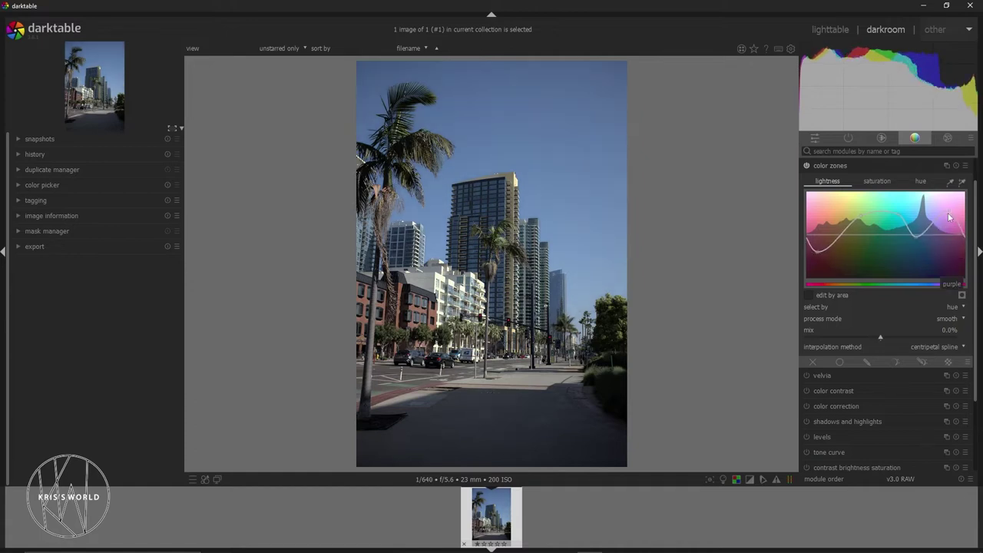
{"action": "left_click_drag", "start_coordinate": [949, 217], "coordinate": [946, 262]}
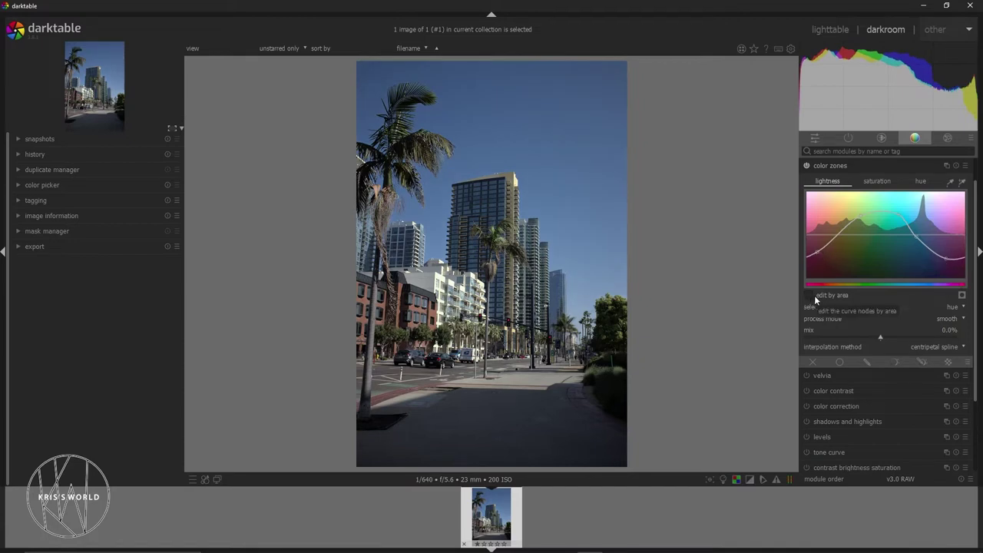
{"action": "left_click", "coordinate": [895, 337]}
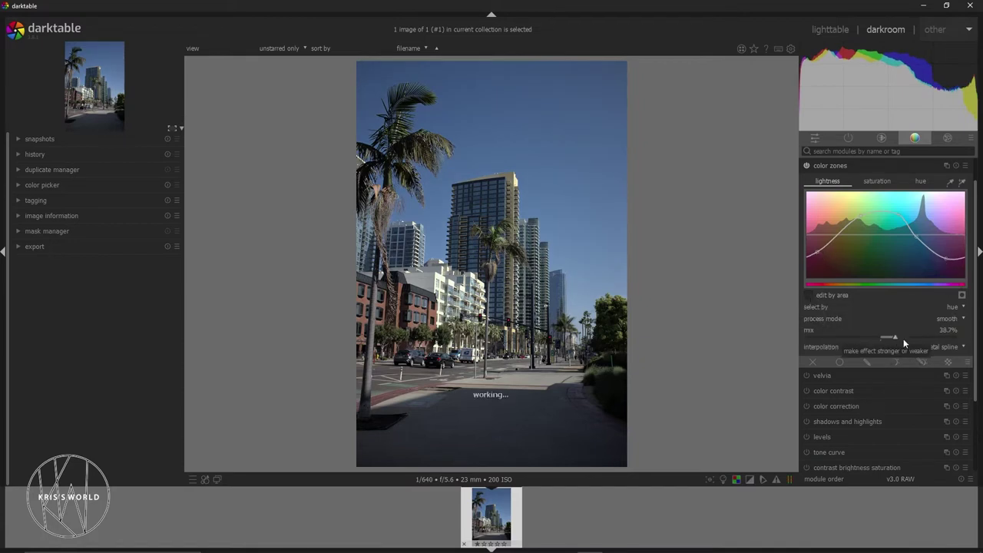
Step: Swing the color zones mix between 36.0% and -46.0%, settle at -10.7%, and lower the purple end
{"action": "left_click", "coordinate": [873, 339]}
{"action": "mouse_move", "coordinate": [872, 342]}
{"action": "left_mouse_down"}
{"action": "mouse_move", "coordinate": [822, 349]}
{"action": "mouse_move", "coordinate": [890, 355]}
{"action": "mouse_move", "coordinate": [872, 357]}
{"action": "left_mouse_up"}
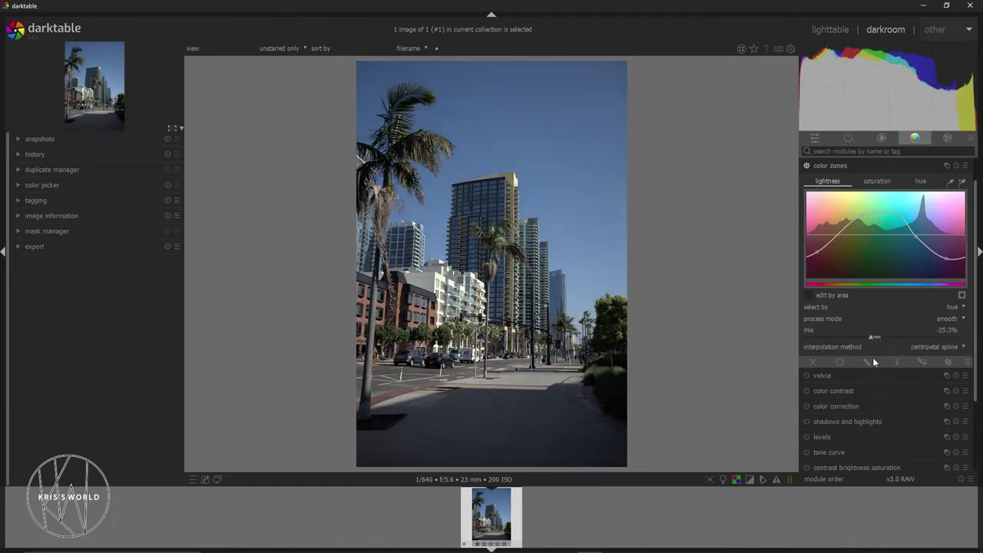
{"action": "left_click_drag", "start_coordinate": [880, 361], "coordinate": [894, 356]}
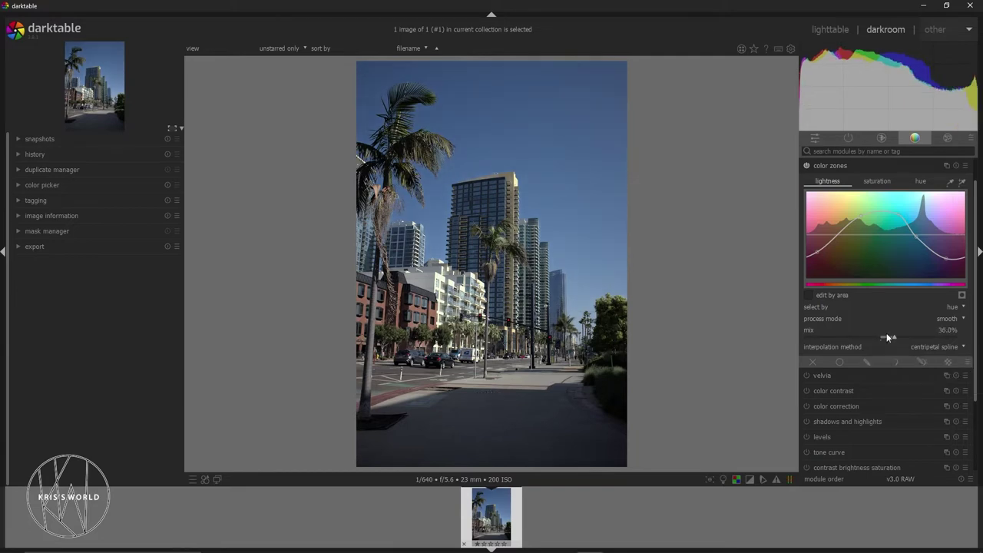
{"action": "left_click_drag", "start_coordinate": [886, 337], "coordinate": [837, 341]}
{"action": "left_click_drag", "start_coordinate": [898, 344], "coordinate": [886, 344]}
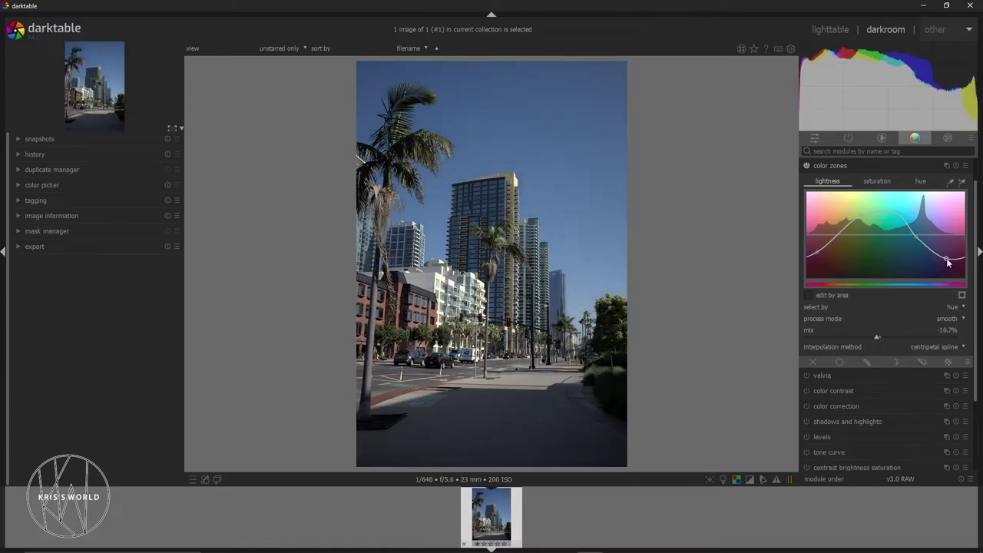
{"action": "left_click_drag", "start_coordinate": [949, 261], "coordinate": [918, 230]}
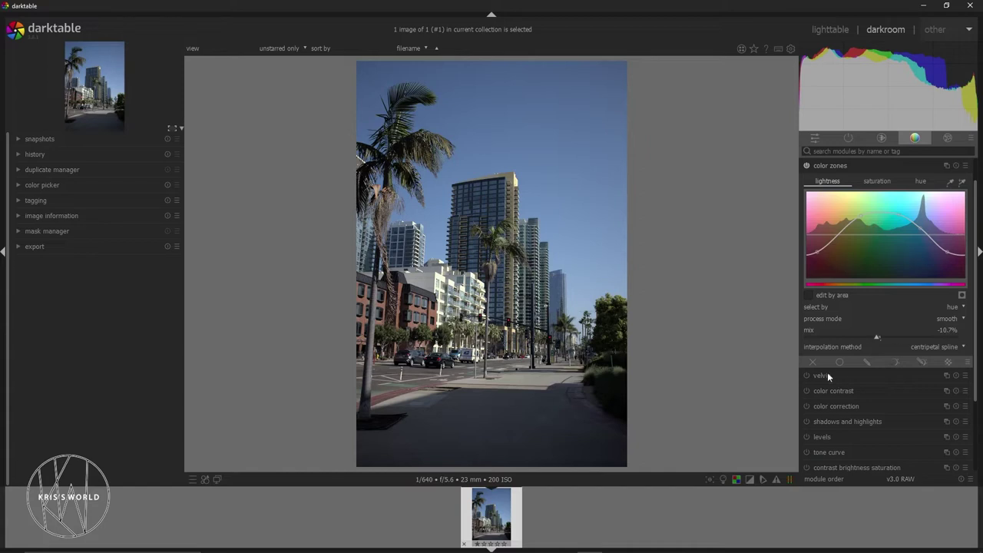
Step: Collapse color zones, switch velvia on and compare the photo with it off and on
{"action": "left_click", "coordinate": [829, 165]}
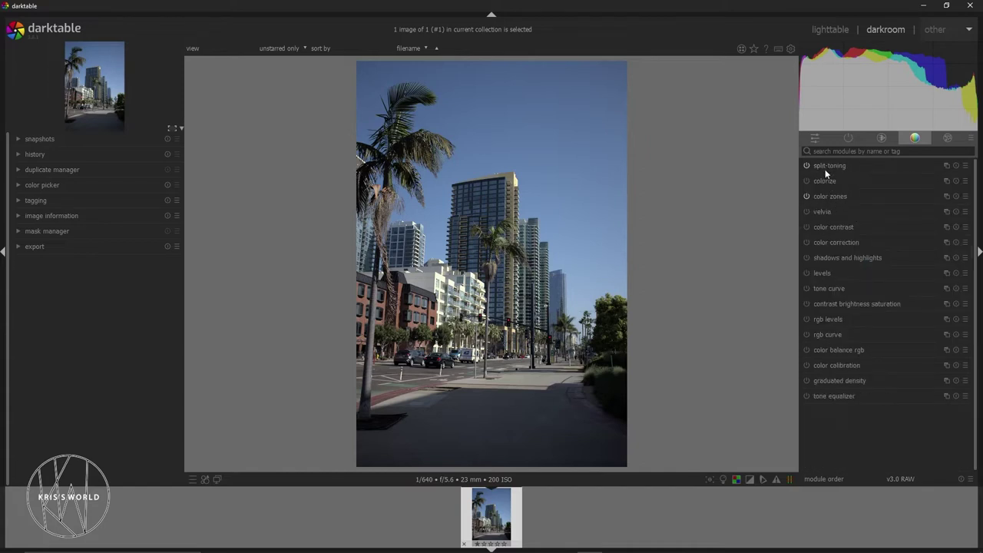
{"action": "left_click", "coordinate": [822, 212]}
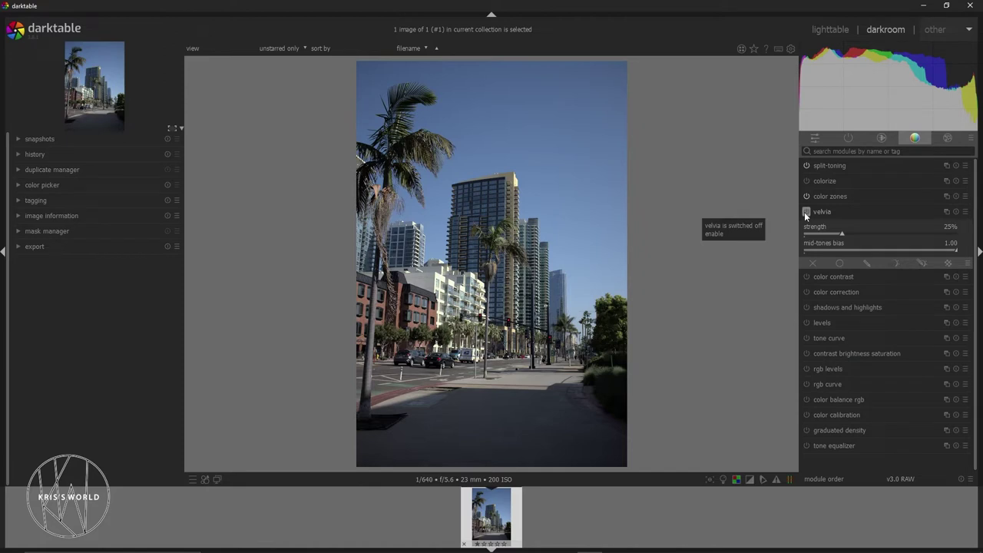
{"action": "left_click", "coordinate": [805, 212]}
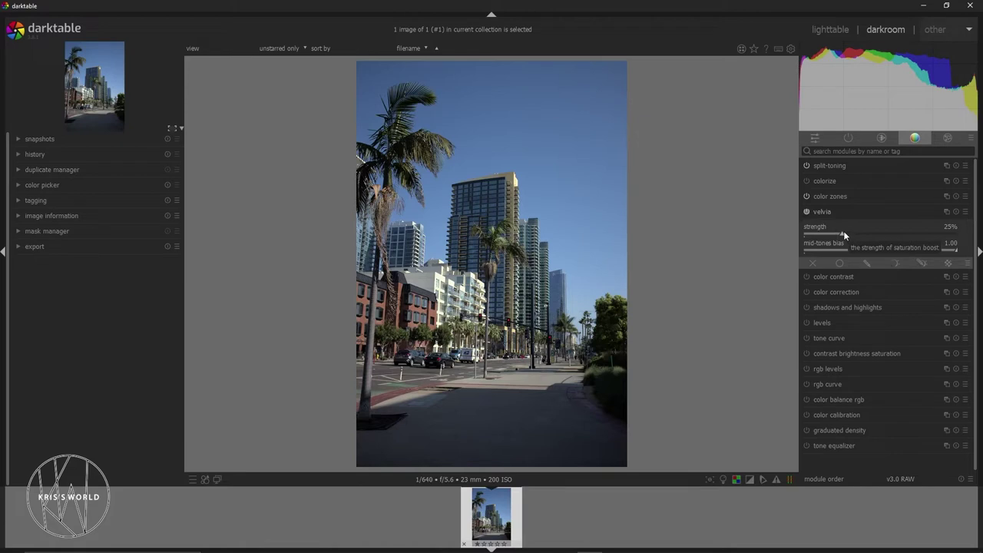
{"action": "left_click", "coordinate": [805, 211]}
{"action": "left_click", "coordinate": [805, 211]}
Step: Try stronger velvia strengths of 34%, 85% and 63% while zooming toward the yellow tower
{"action": "left_click_drag", "start_coordinate": [838, 235], "coordinate": [857, 238]}
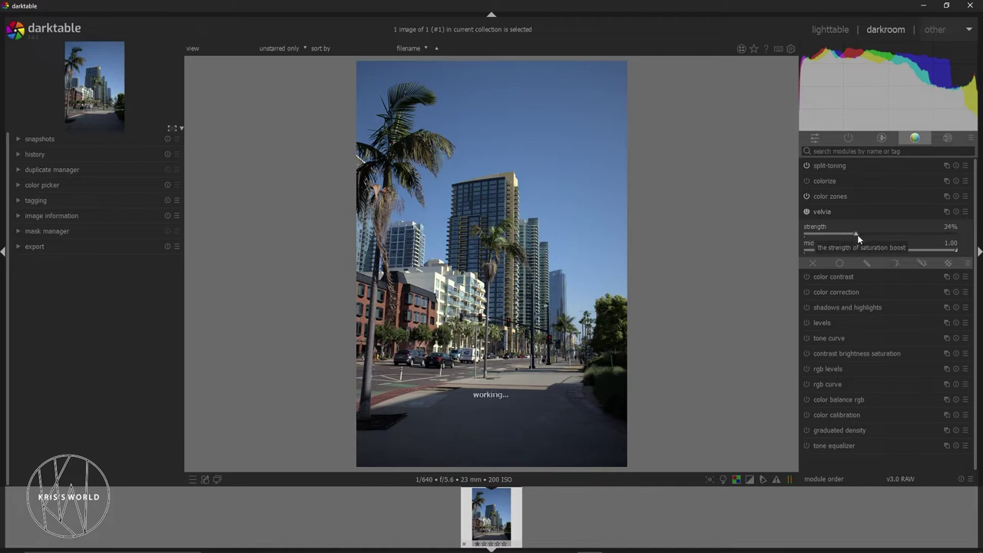
{"action": "scroll", "coordinate": [865, 236], "scroll_direction": "up", "scroll_amount": 2}
{"action": "mouse_move", "coordinate": [857, 242]}
{"action": "left_mouse_down"}
{"action": "mouse_move", "coordinate": [934, 249]}
{"action": "mouse_move", "coordinate": [875, 251]}
{"action": "left_mouse_up"}
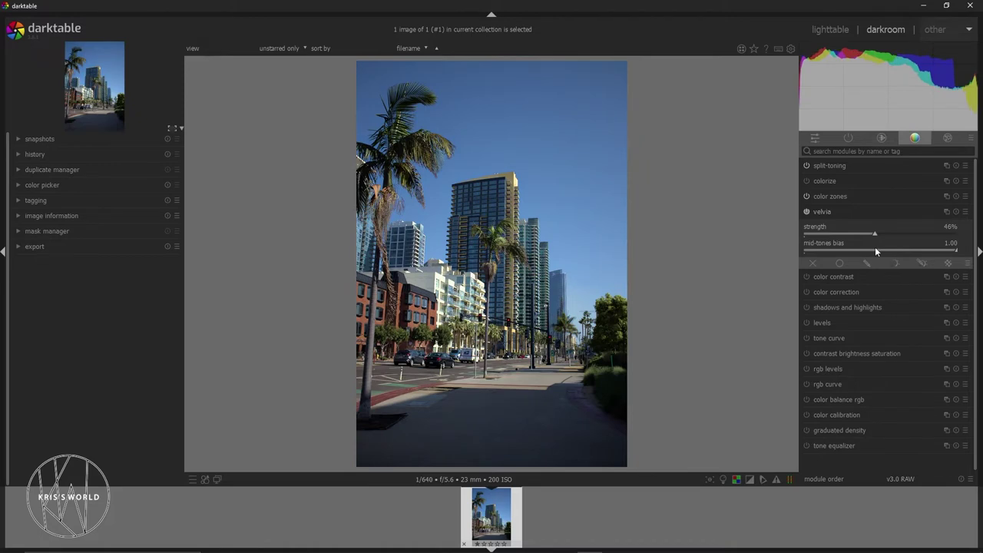
{"action": "scroll", "coordinate": [485, 216], "scroll_direction": "up", "scroll_amount": 3}
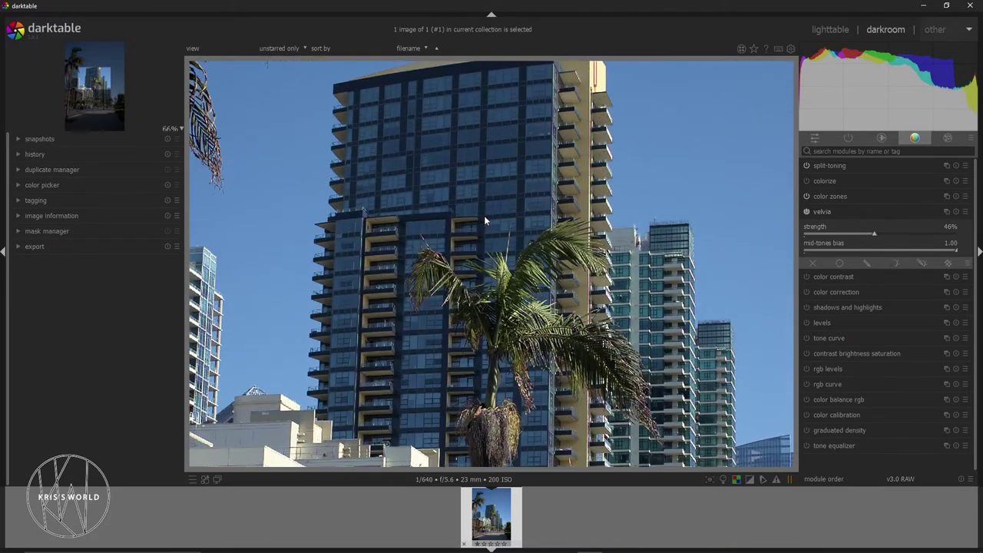
{"action": "scroll", "coordinate": [484, 219], "scroll_direction": "up", "scroll_amount": 1}
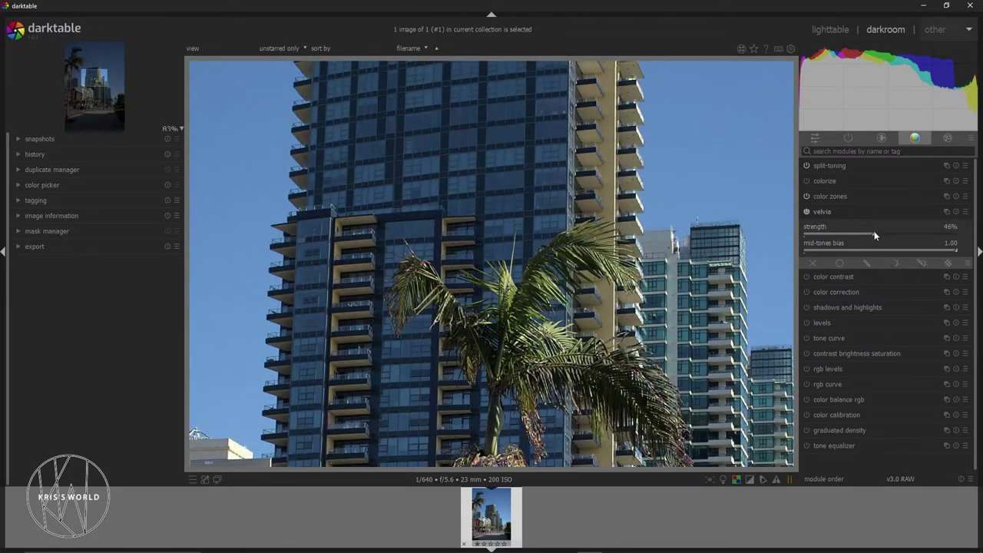
{"action": "left_click_drag", "start_coordinate": [875, 234], "coordinate": [900, 233]}
{"action": "left_click_drag", "start_coordinate": [702, 193], "coordinate": [505, 288]}
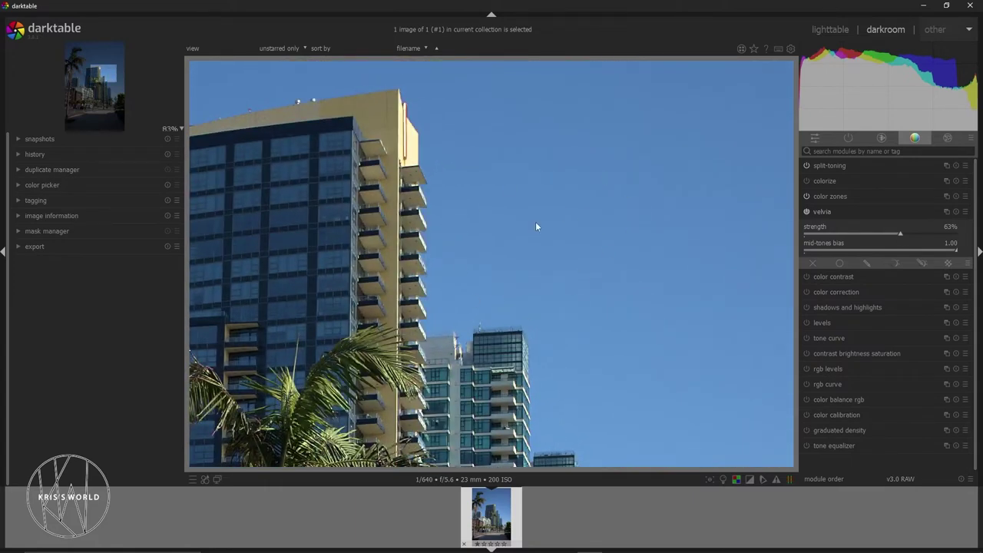
Step: Lower velvia strength to 24% and check the tower top, balconies and palm
{"action": "left_click_drag", "start_coordinate": [895, 233], "coordinate": [847, 231]}
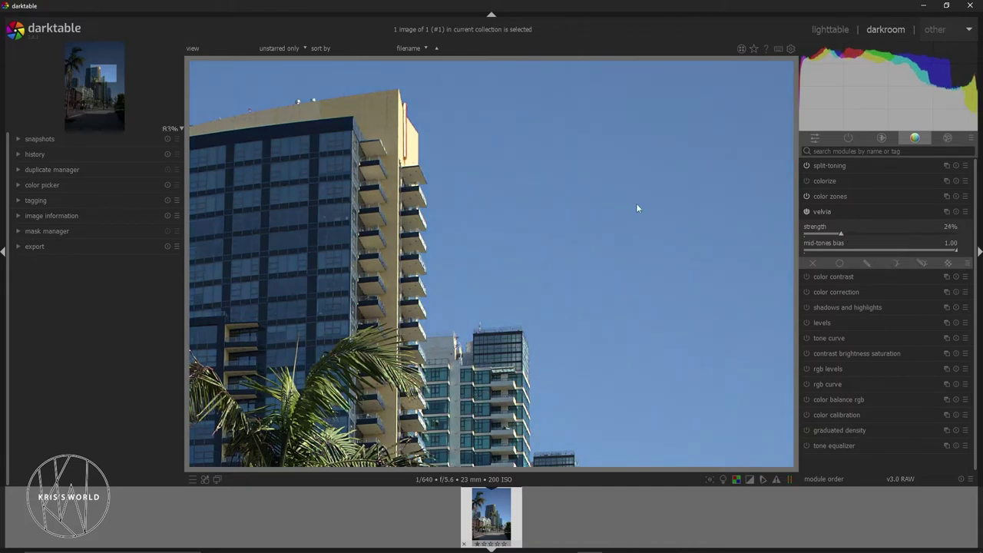
{"action": "left_click_drag", "start_coordinate": [463, 220], "coordinate": [581, 275]}
{"action": "left_click_drag", "start_coordinate": [355, 147], "coordinate": [447, 193]}
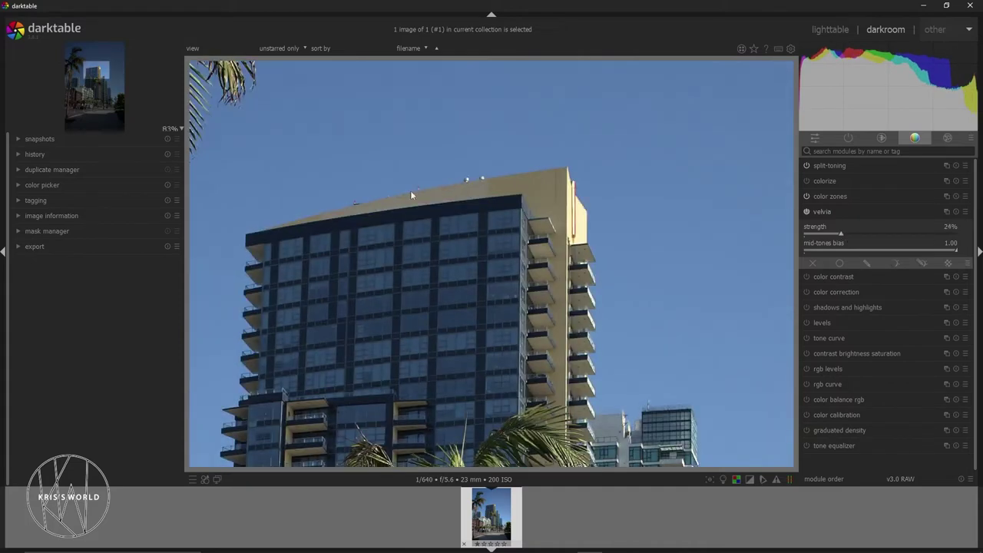
{"action": "left_click_drag", "start_coordinate": [389, 216], "coordinate": [474, 298]}
{"action": "left_click_drag", "start_coordinate": [516, 349], "coordinate": [486, 156]}
{"action": "left_click_drag", "start_coordinate": [665, 101], "coordinate": [486, 311]}
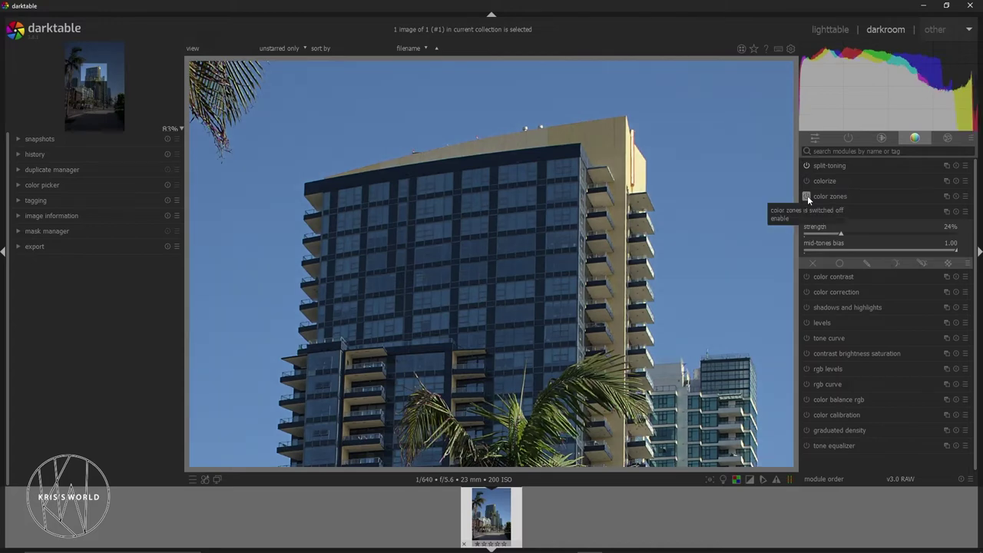
Step: Re-enable color zones, raise yellows' lightness and drag the blue node down to deepen the sky
{"action": "left_click", "coordinate": [806, 195]}
{"action": "left_click", "coordinate": [829, 197]}
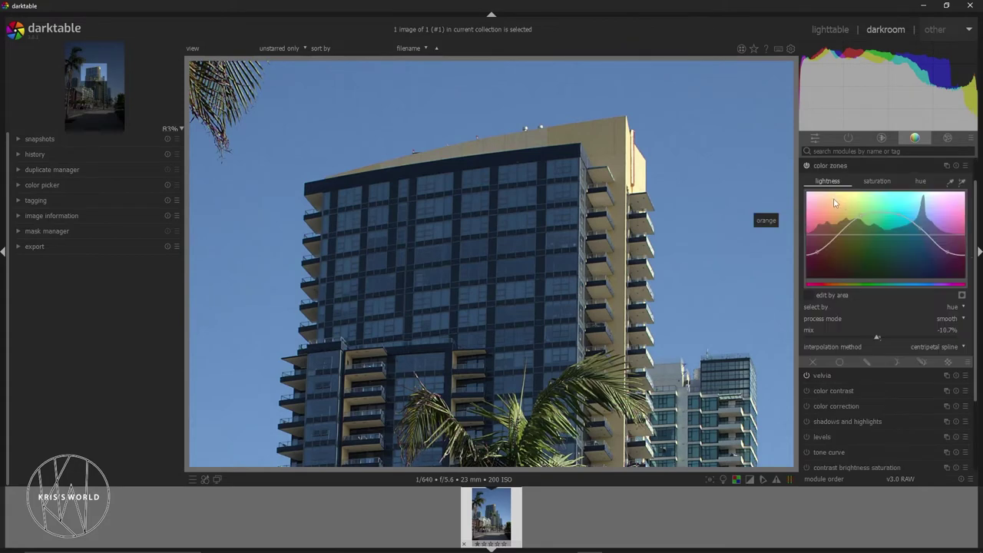
{"action": "left_click", "coordinate": [876, 207]}
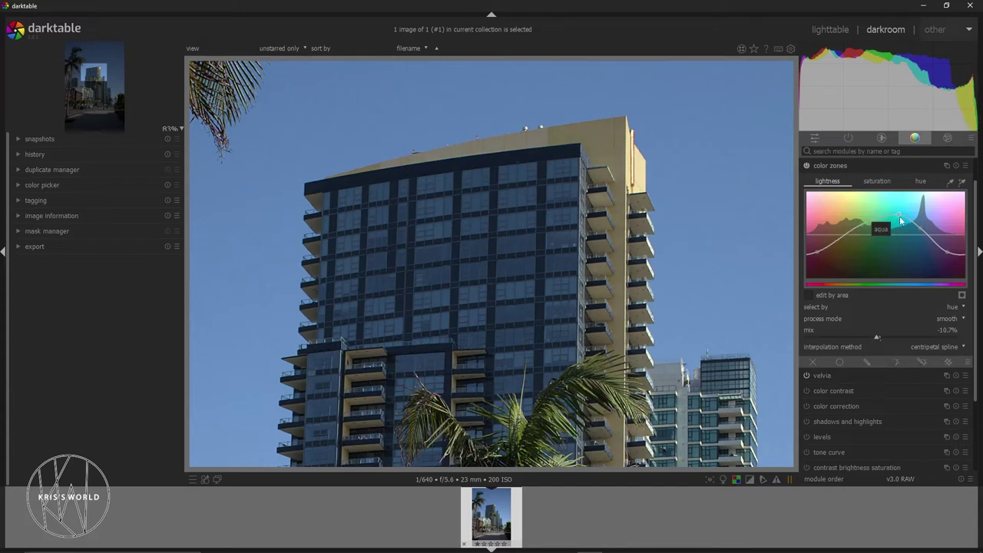
{"action": "left_click", "coordinate": [898, 223]}
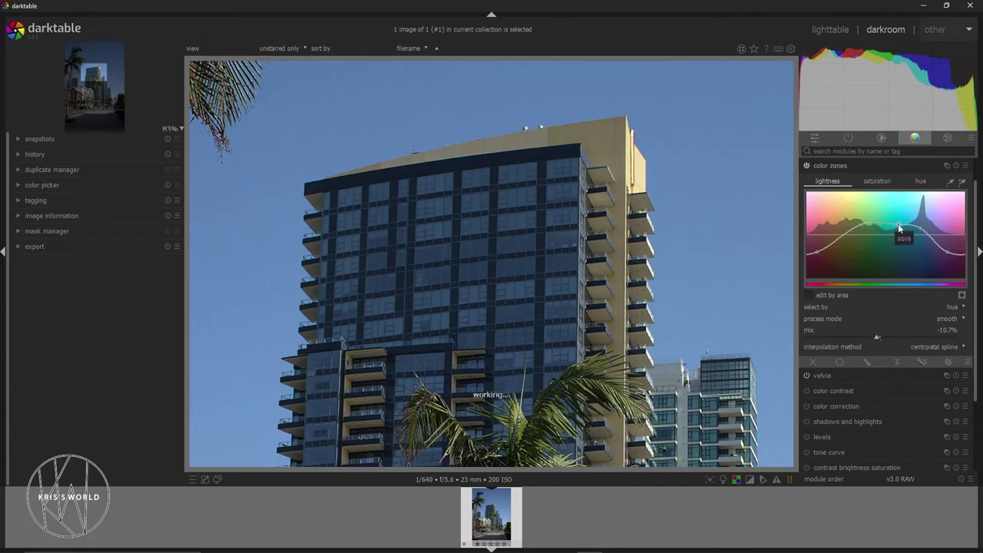
{"action": "left_click_drag", "start_coordinate": [925, 233], "coordinate": [920, 239]}
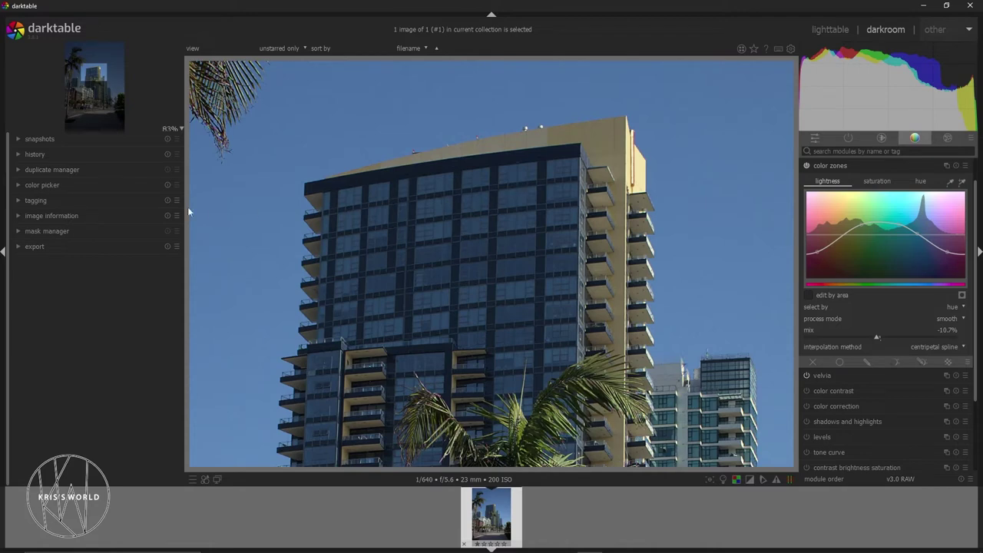
Step: Inspect the palm fronds and tall building, then bring back the velvia settings
{"action": "left_click_drag", "start_coordinate": [242, 134], "coordinate": [566, 317]}
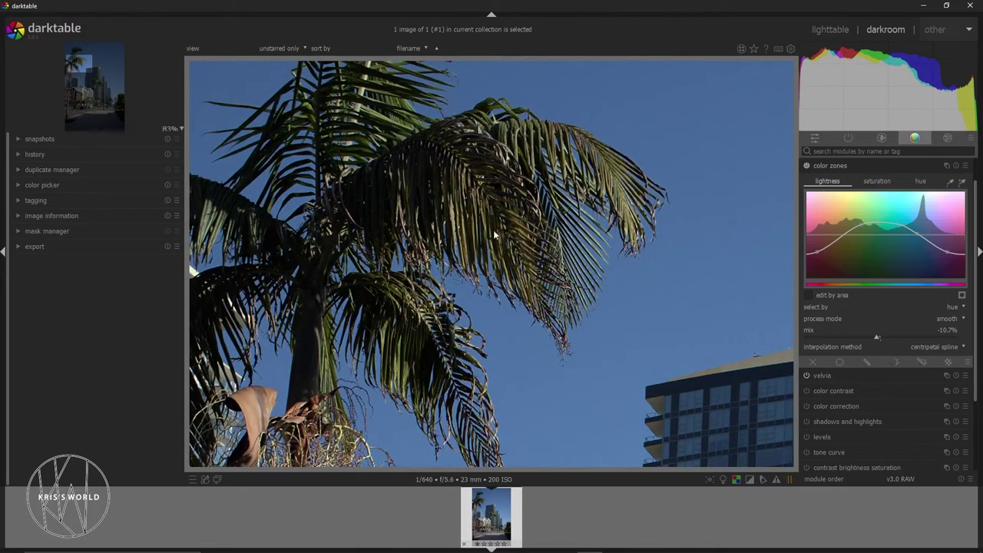
{"action": "left_click_drag", "start_coordinate": [360, 376], "coordinate": [353, 225]}
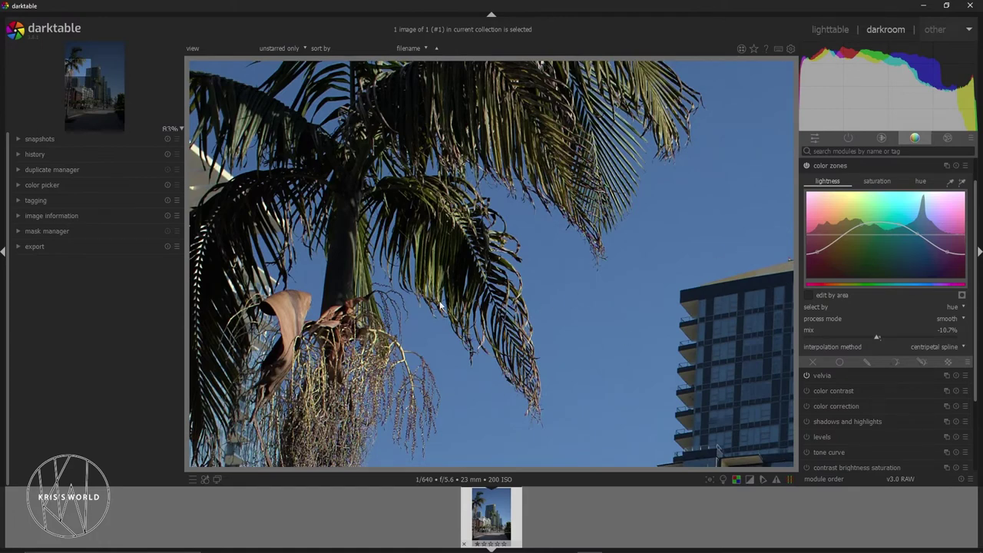
{"action": "left_click_drag", "start_coordinate": [735, 293], "coordinate": [387, 329]}
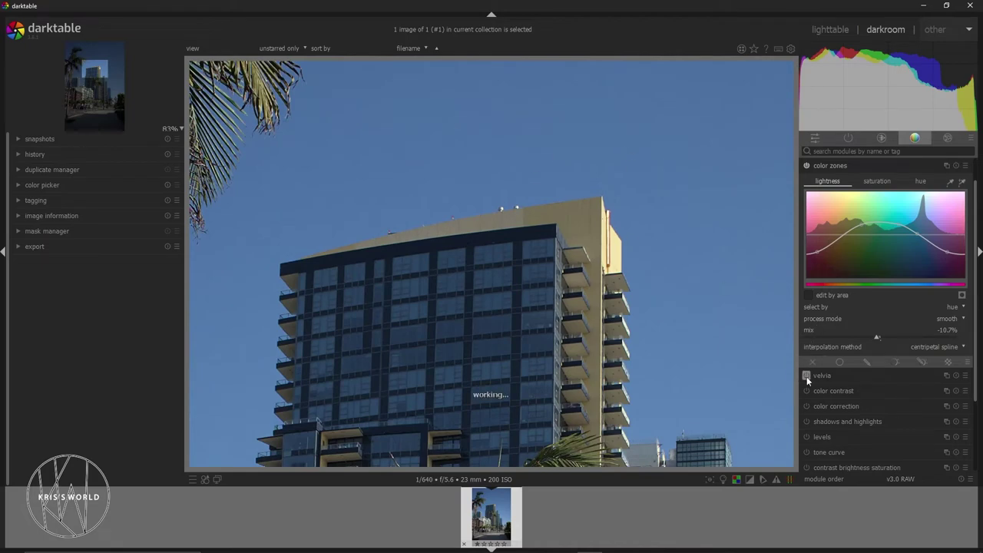
{"action": "left_click", "coordinate": [837, 375]}
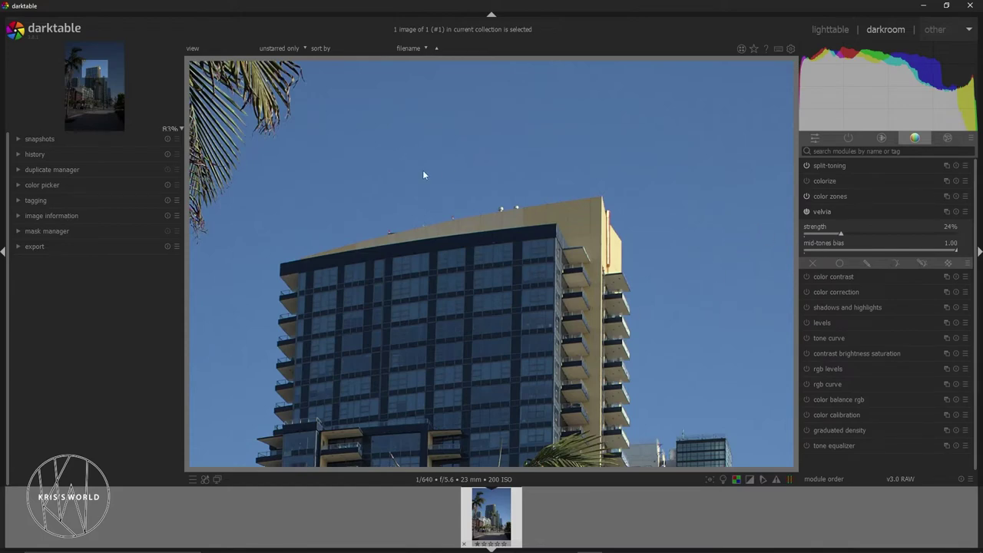
Step: Try velvia mid-tones bias values ranging from about 0.18 to 0.74
{"action": "scroll", "coordinate": [536, 231], "scroll_direction": "down", "scroll_amount": 5}
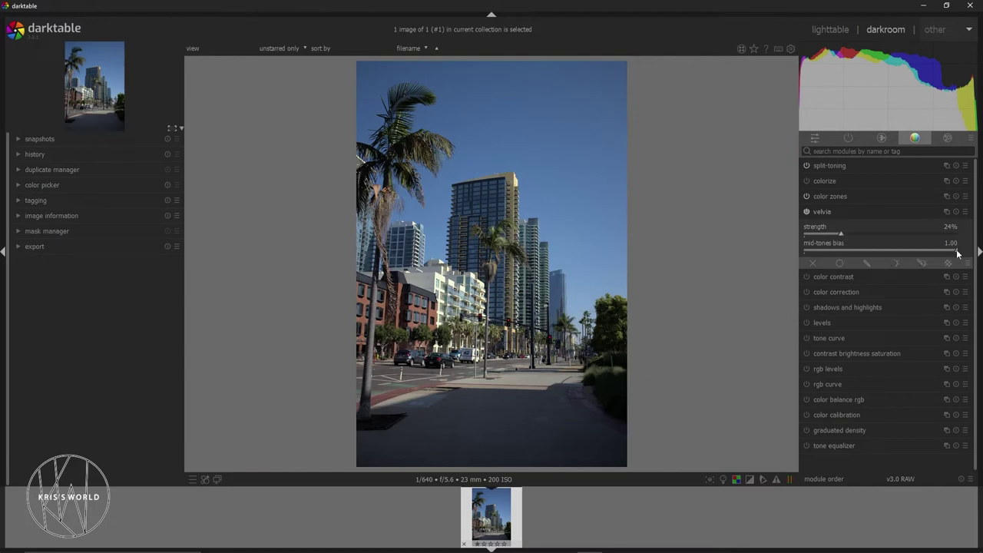
{"action": "scroll", "coordinate": [946, 251], "scroll_direction": "down", "scroll_amount": 1}
{"action": "left_click_drag", "start_coordinate": [947, 252], "coordinate": [829, 263]}
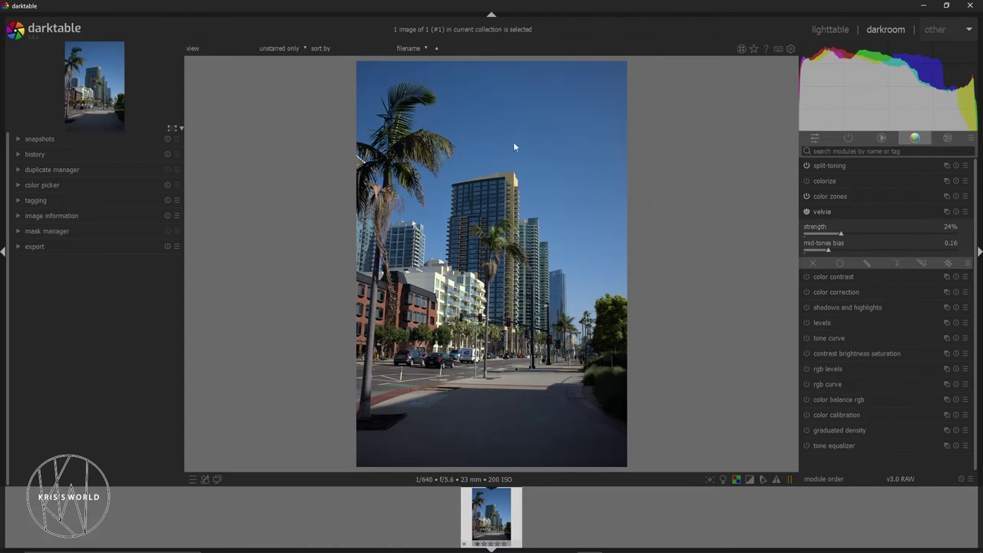
{"action": "scroll", "coordinate": [513, 147], "scroll_direction": "up", "scroll_amount": 5}
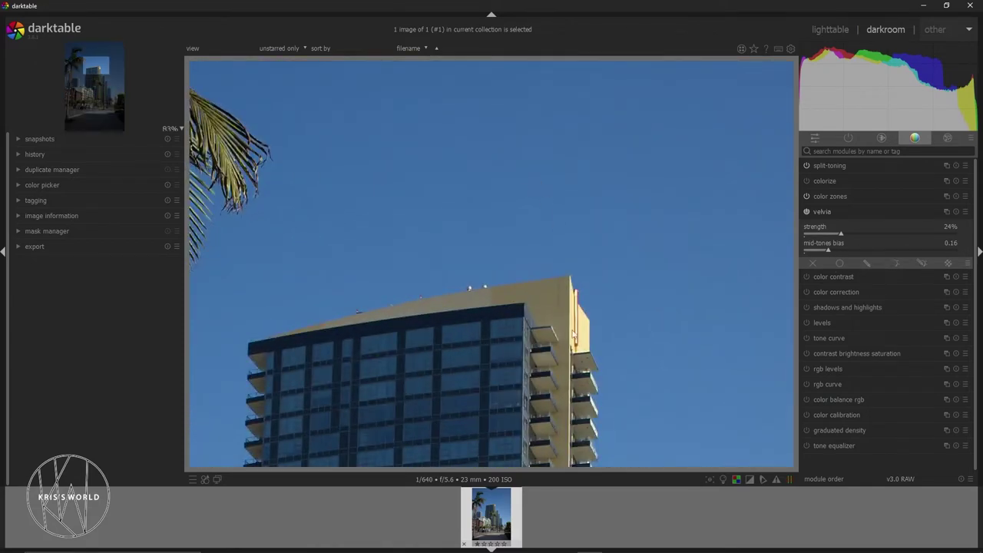
{"action": "left_click_drag", "start_coordinate": [827, 251], "coordinate": [879, 257]}
{"action": "left_click_drag", "start_coordinate": [880, 249], "coordinate": [849, 250]}
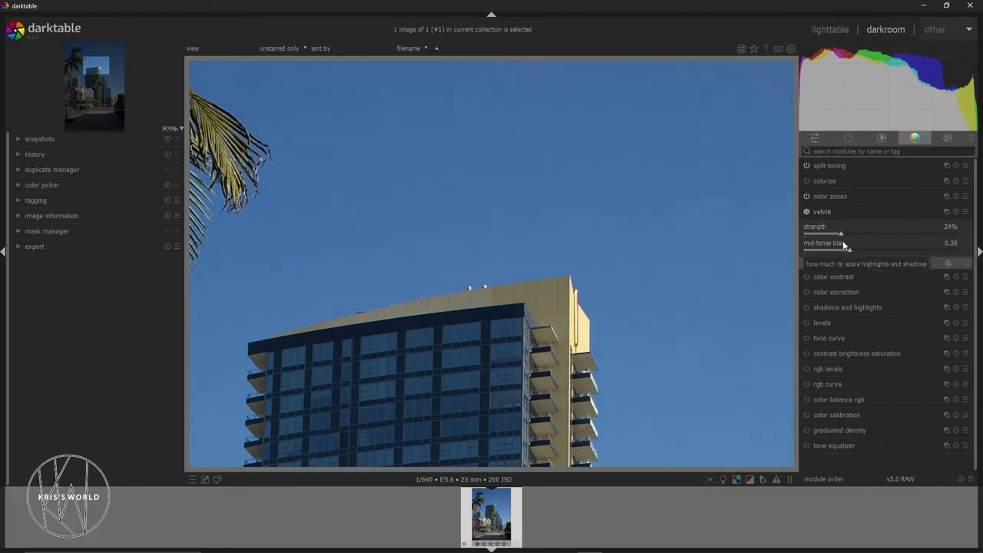
{"action": "mouse_move", "coordinate": [850, 253]}
{"action": "left_mouse_down"}
{"action": "mouse_move", "coordinate": [933, 259]}
{"action": "mouse_move", "coordinate": [908, 252]}
{"action": "left_mouse_up"}
Step: Settle velvia at mid-tones bias 0.68 and strength 31%, then expand color contrast
{"action": "mouse_move", "coordinate": [840, 234]}
{"action": "left_mouse_down"}
{"action": "mouse_move", "coordinate": [861, 238]}
{"action": "mouse_move", "coordinate": [850, 234]}
{"action": "left_mouse_up"}
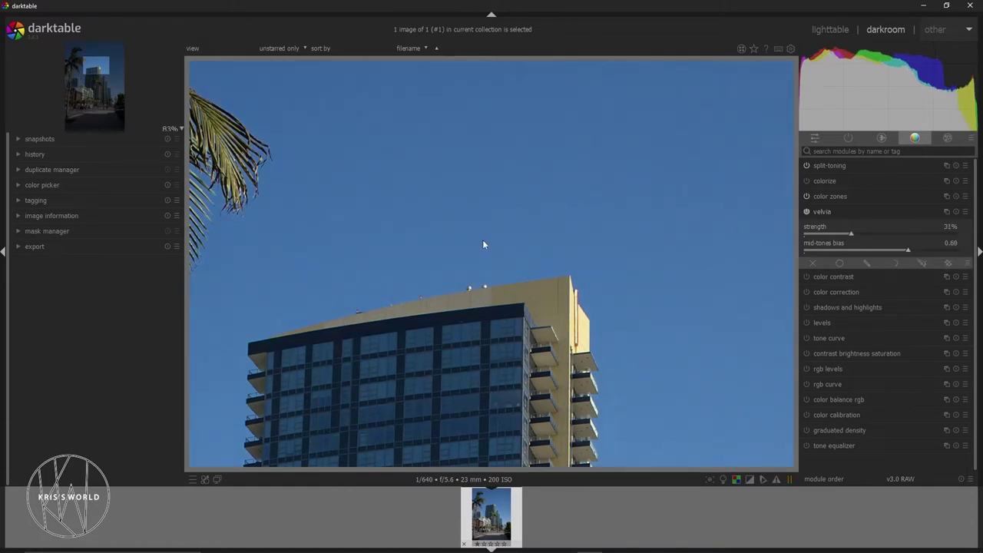
{"action": "scroll", "coordinate": [482, 244], "scroll_direction": "down", "scroll_amount": 5}
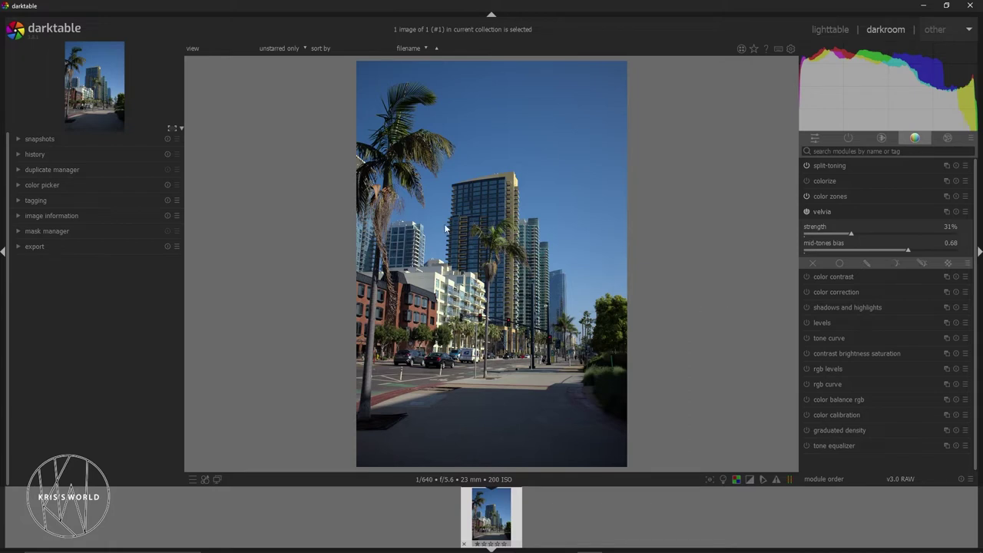
{"action": "left_click", "coordinate": [829, 277]}
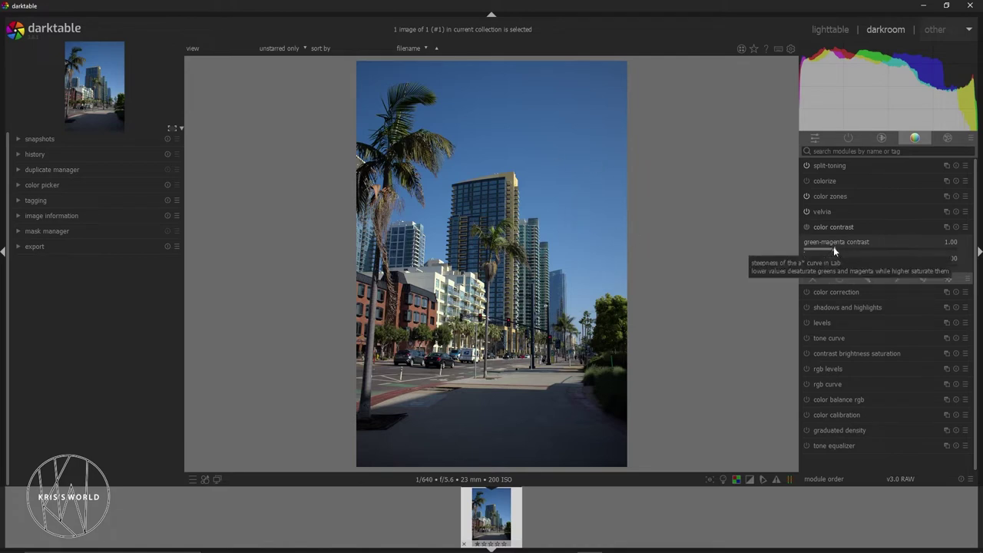
Step: Test green-magenta contrast up to 5.00, settle it at 1.48, and raise blue-yellow to about 1.18
{"action": "left_click_drag", "start_coordinate": [833, 246], "coordinate": [856, 247]}
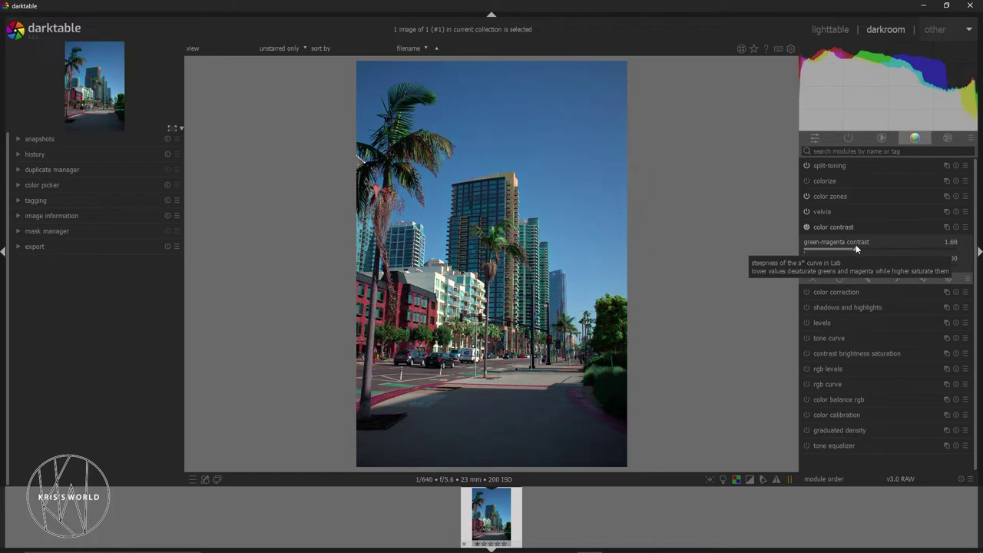
{"action": "left_click_drag", "start_coordinate": [846, 247], "coordinate": [961, 251]}
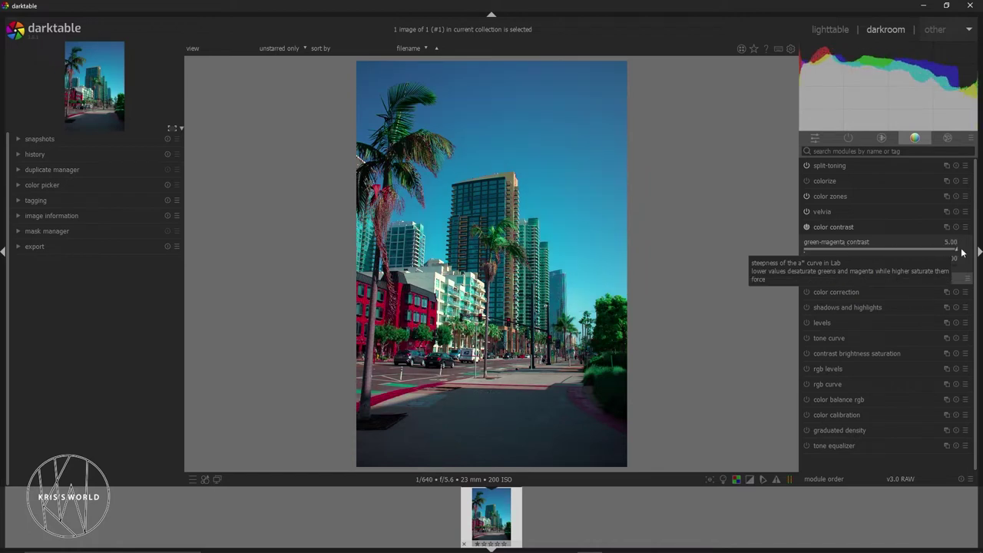
{"action": "left_click_drag", "start_coordinate": [935, 254], "coordinate": [861, 253]}
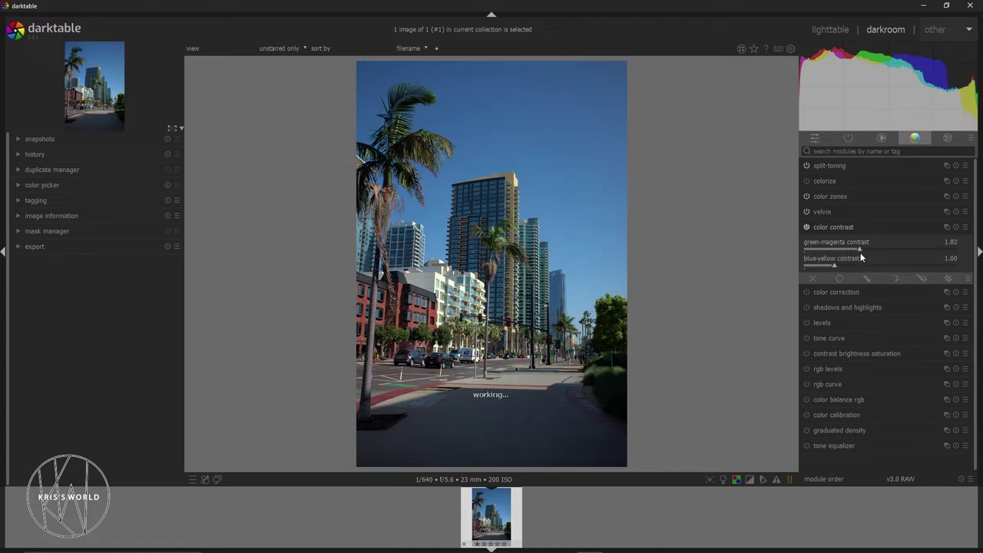
{"action": "left_click_drag", "start_coordinate": [860, 253], "coordinate": [849, 258]}
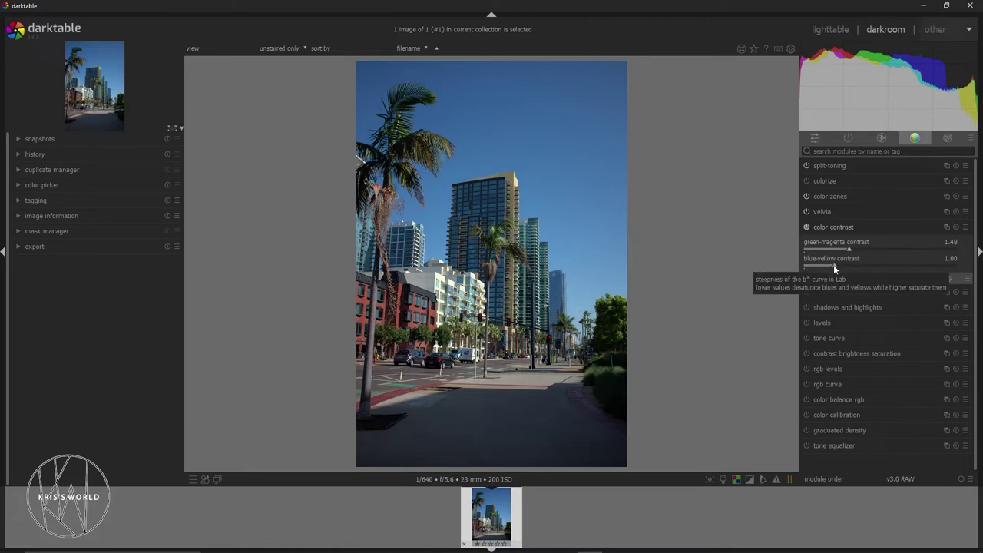
{"action": "mouse_move", "coordinate": [833, 264]}
{"action": "left_mouse_down"}
{"action": "mouse_move", "coordinate": [955, 272]}
{"action": "mouse_move", "coordinate": [838, 271]}
{"action": "left_mouse_up"}
Step: Trim blue-yellow contrast to 1.15 and bring up the drawn mask blending options
{"action": "scroll", "coordinate": [478, 155], "scroll_direction": "up", "scroll_amount": 3}
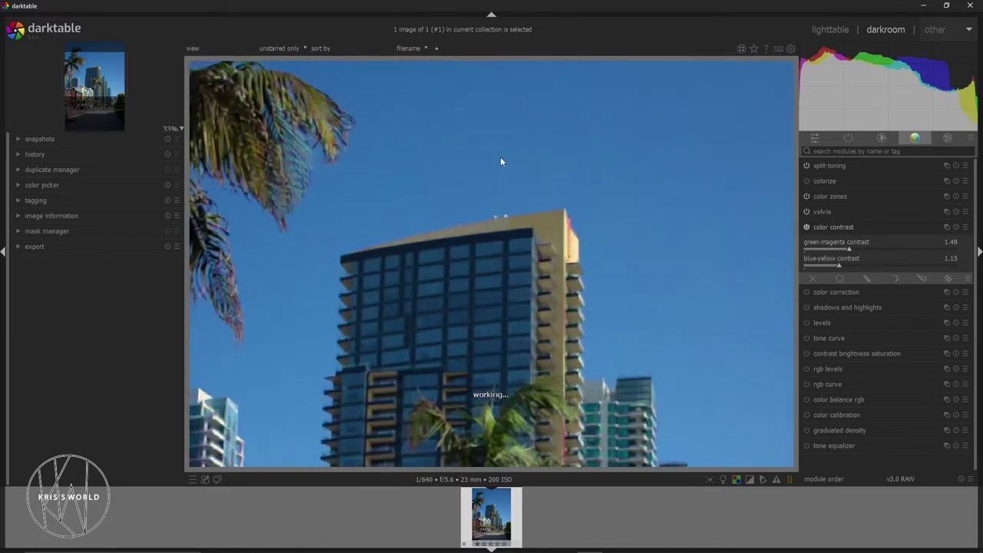
{"action": "scroll", "coordinate": [500, 159], "scroll_direction": "up", "scroll_amount": 3}
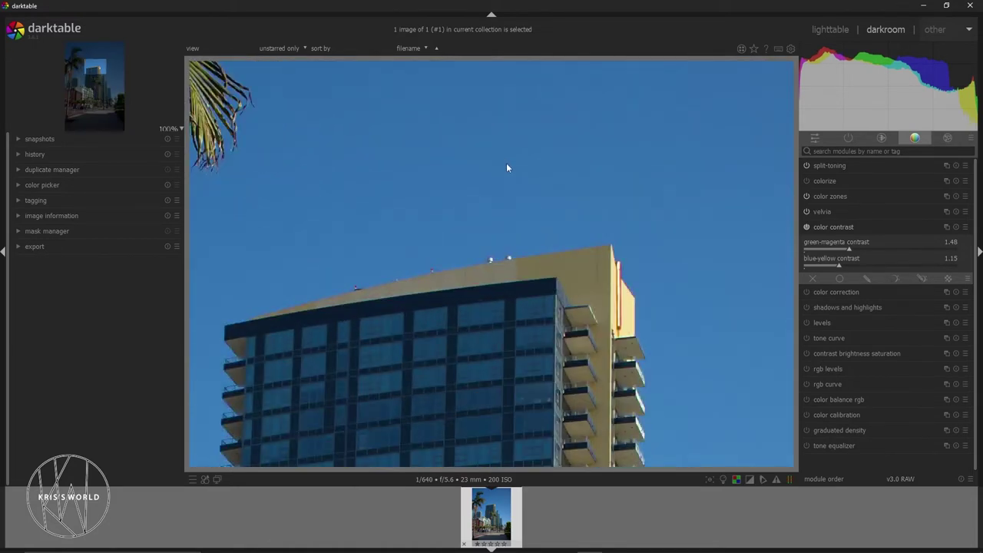
{"action": "scroll", "coordinate": [506, 163], "scroll_direction": "down", "scroll_amount": 5}
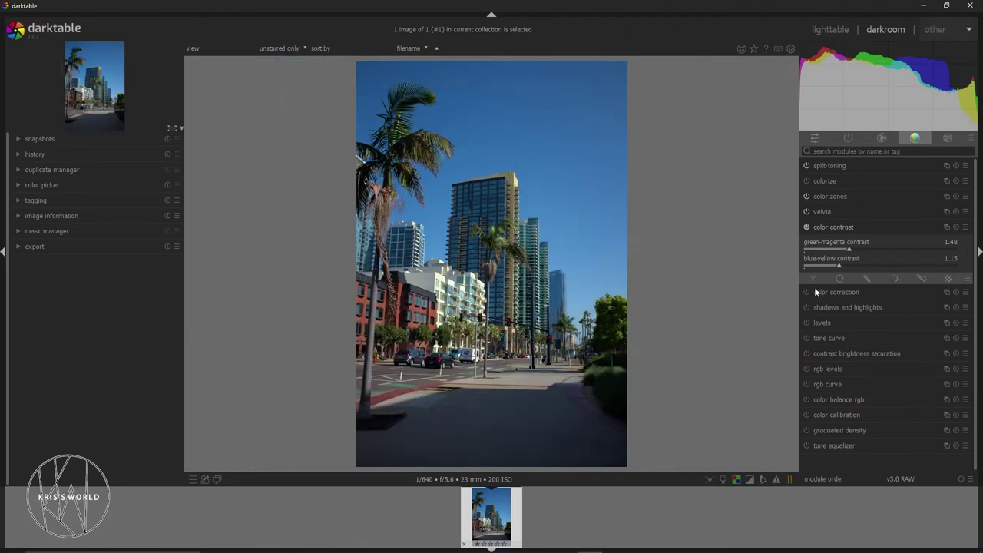
{"action": "left_click", "coordinate": [868, 278]}
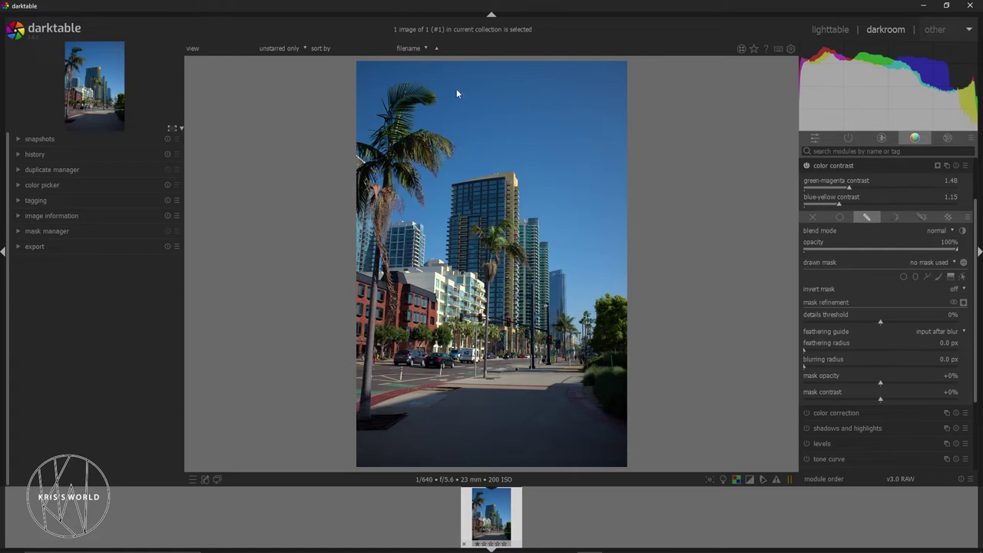
Step: Paint a brush mask around the palm top, test lower opacity, then switch blending off
{"action": "left_click", "coordinate": [865, 216]}
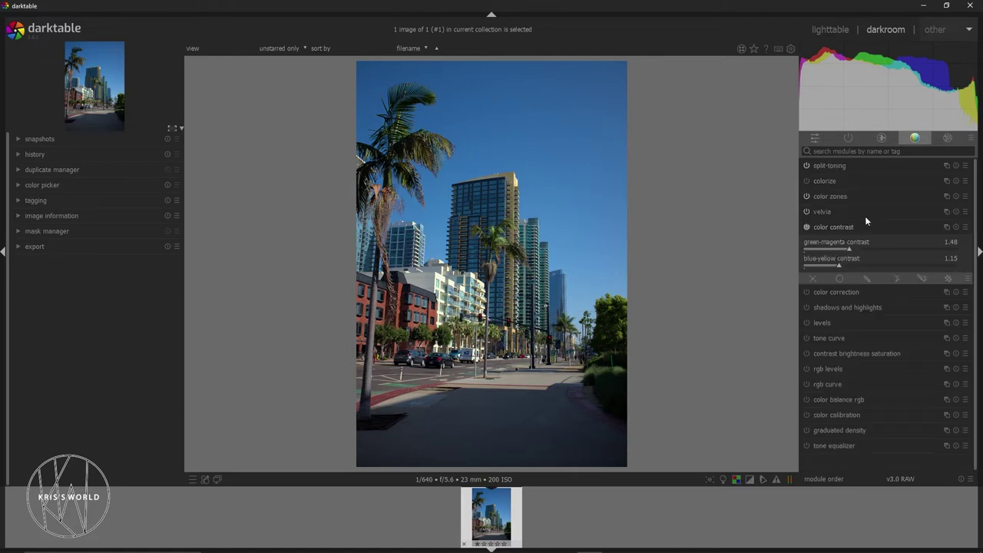
{"action": "left_click", "coordinate": [867, 279]}
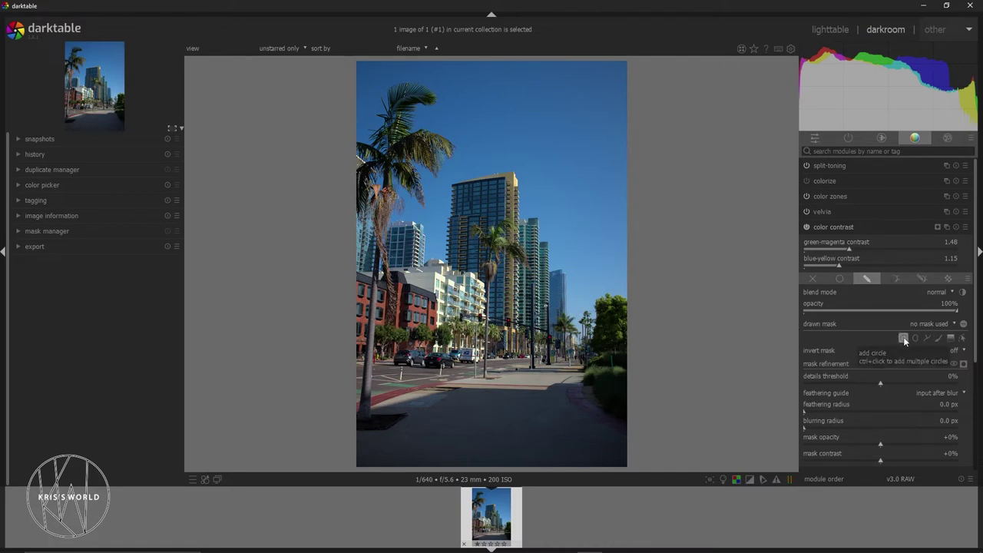
{"action": "left_click", "coordinate": [936, 341]}
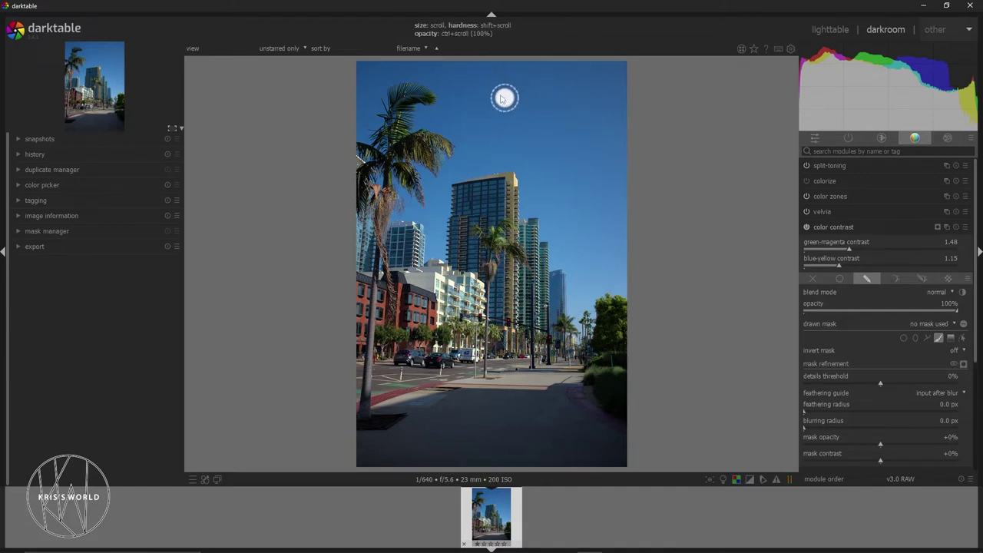
{"action": "mouse_move", "coordinate": [426, 70]}
{"action": "left_mouse_down"}
{"action": "mouse_move", "coordinate": [371, 75]}
{"action": "mouse_move", "coordinate": [338, 99]}
{"action": "mouse_move", "coordinate": [323, 158]}
{"action": "mouse_move", "coordinate": [358, 235]}
{"action": "mouse_move", "coordinate": [437, 235]}
{"action": "mouse_move", "coordinate": [485, 139]}
{"action": "mouse_move", "coordinate": [414, 68]}
{"action": "left_mouse_up"}
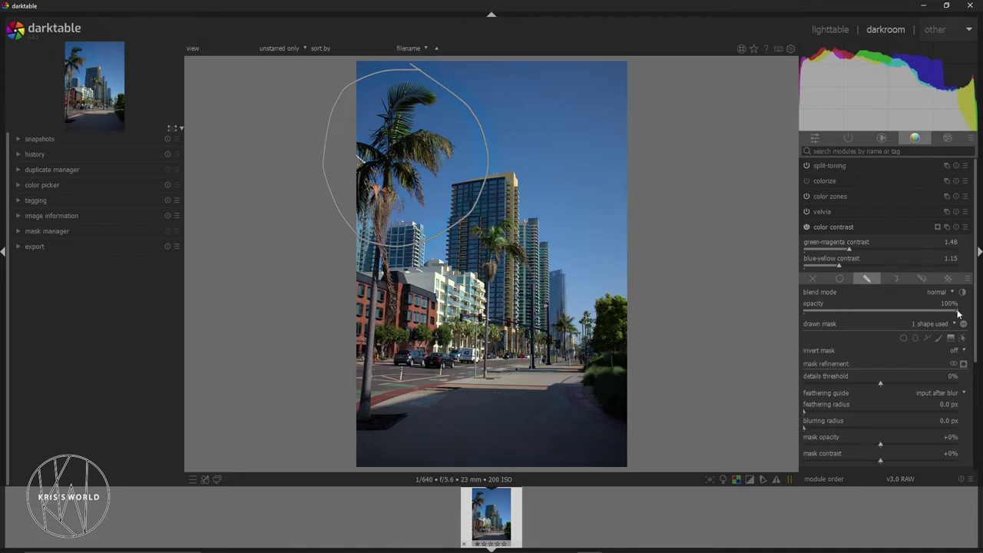
{"action": "mouse_move", "coordinate": [957, 313]}
{"action": "left_mouse_down"}
{"action": "mouse_move", "coordinate": [827, 321]}
{"action": "mouse_move", "coordinate": [771, 309]}
{"action": "mouse_move", "coordinate": [959, 311]}
{"action": "left_mouse_up"}
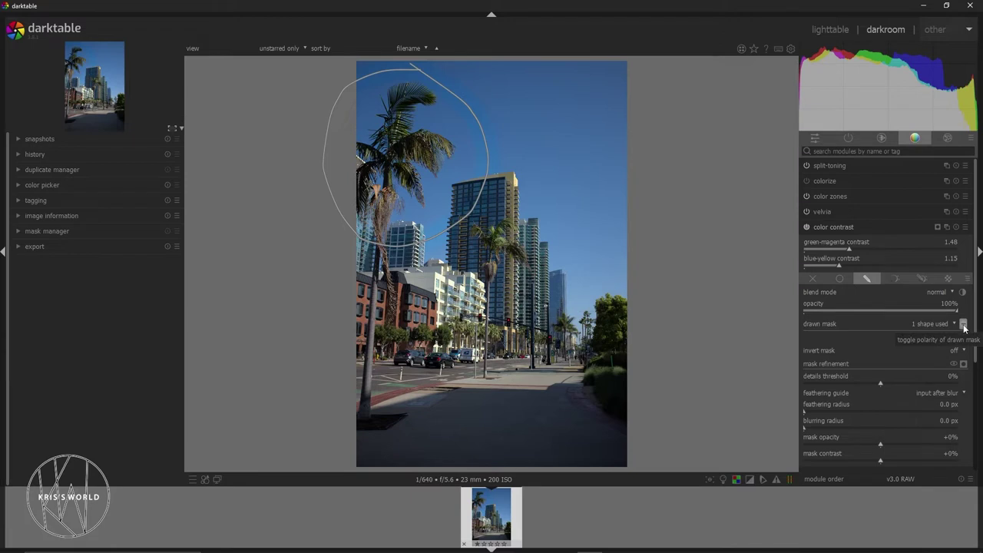
{"action": "left_click", "coordinate": [811, 278]}
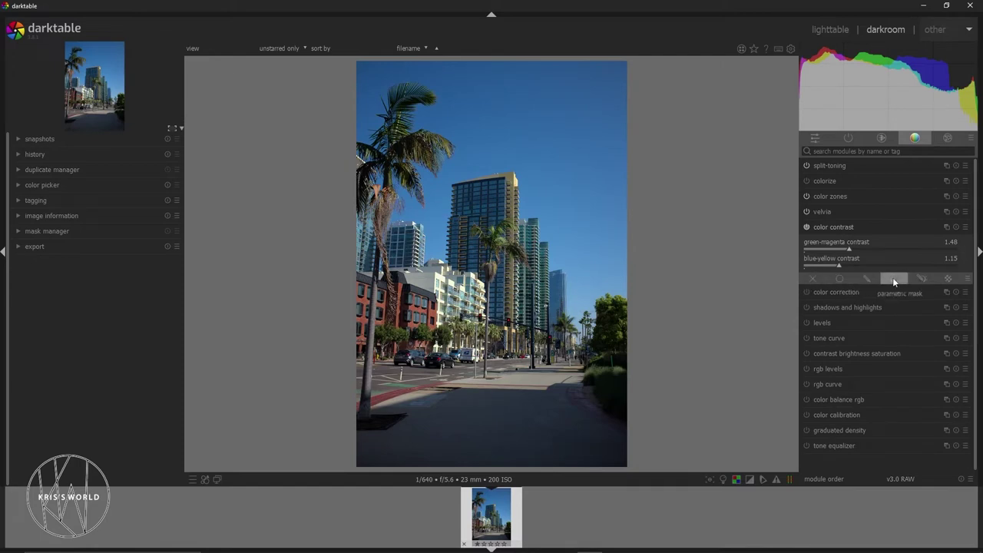
Step: Collapse color zones to reveal the full module list, then expand color correction
{"action": "left_click", "coordinate": [818, 208]}
{"action": "left_click", "coordinate": [831, 196]}
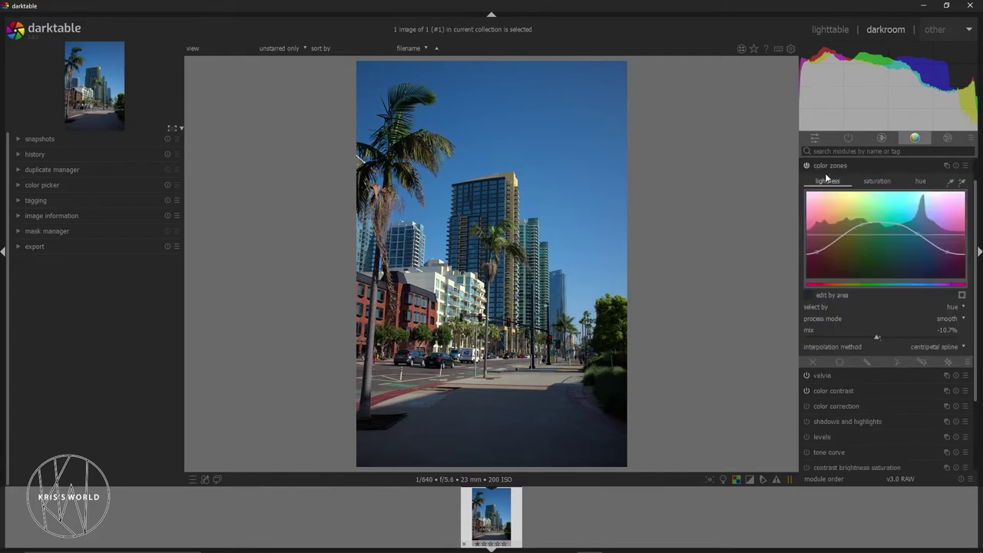
{"action": "left_click", "coordinate": [829, 166]}
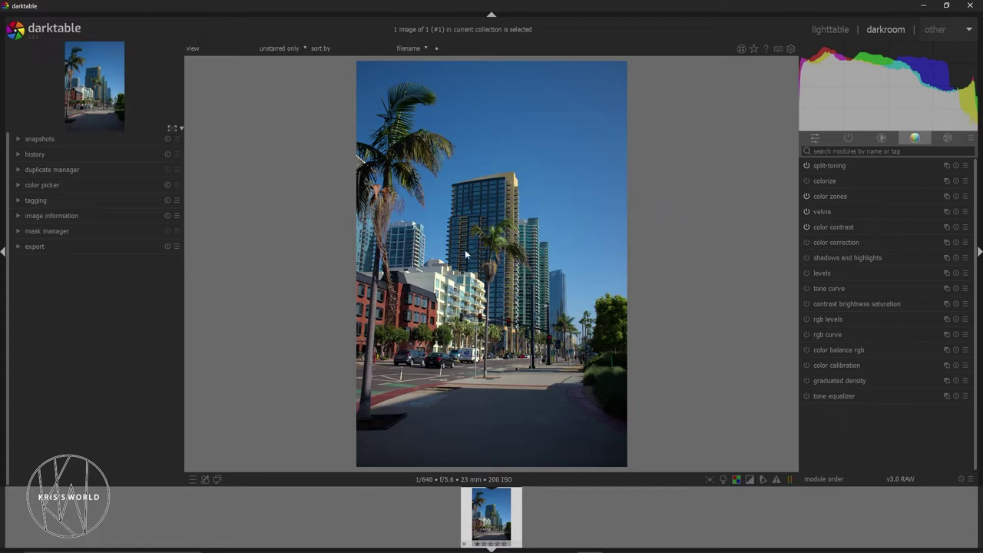
{"action": "left_click", "coordinate": [821, 242]}
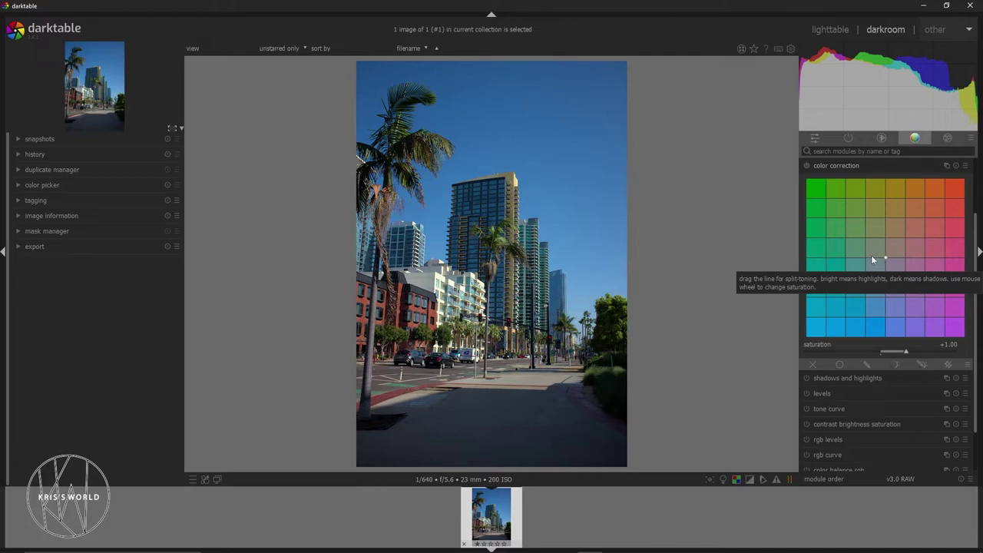
Step: Preview higher color correction saturation like +1.40, then return it to +1.00
{"action": "scroll", "coordinate": [871, 255], "scroll_direction": "up", "scroll_amount": 4}
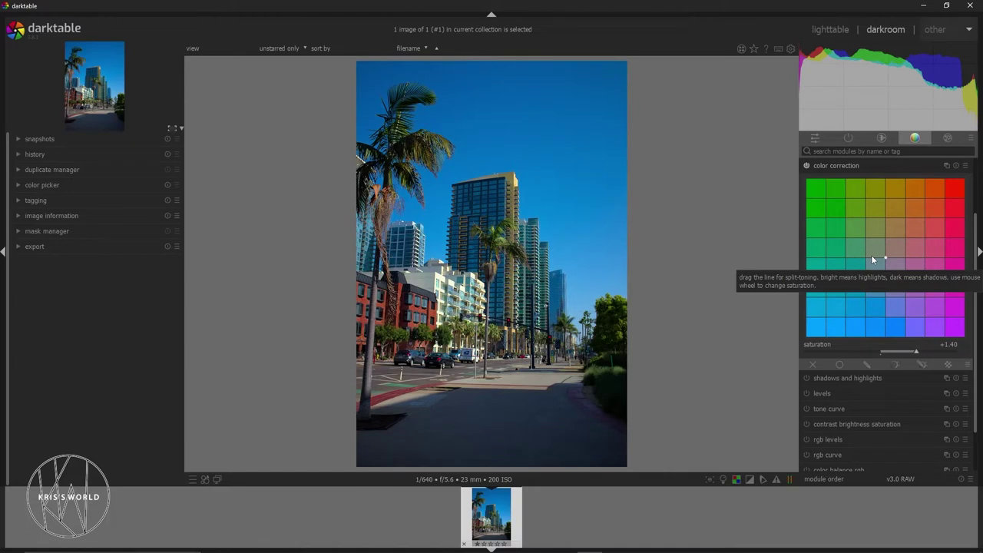
{"action": "scroll", "coordinate": [870, 255], "scroll_direction": "down", "scroll_amount": 4}
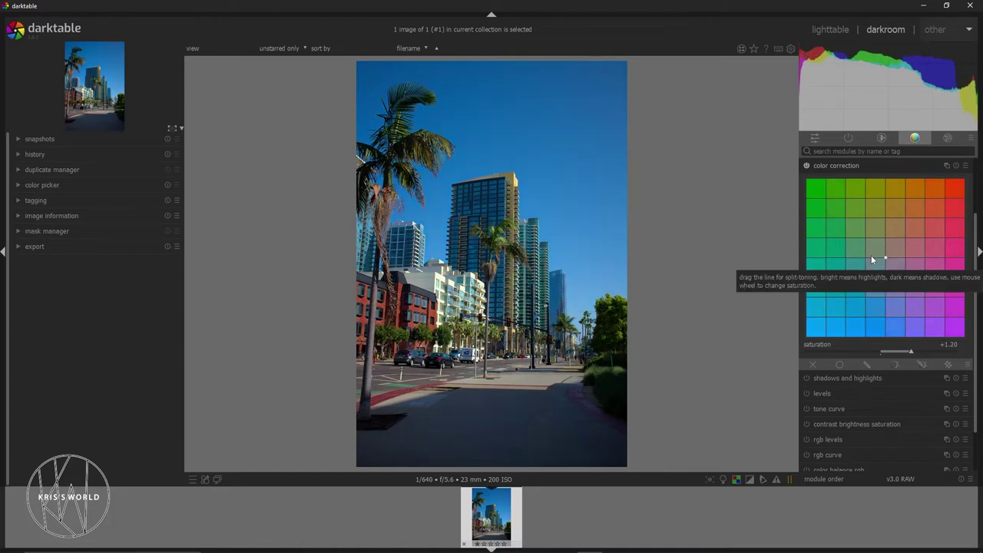
{"action": "scroll", "coordinate": [870, 255], "scroll_direction": "up", "scroll_amount": 1}
{"action": "scroll", "coordinate": [870, 255], "scroll_direction": "down", "scroll_amount": 1}
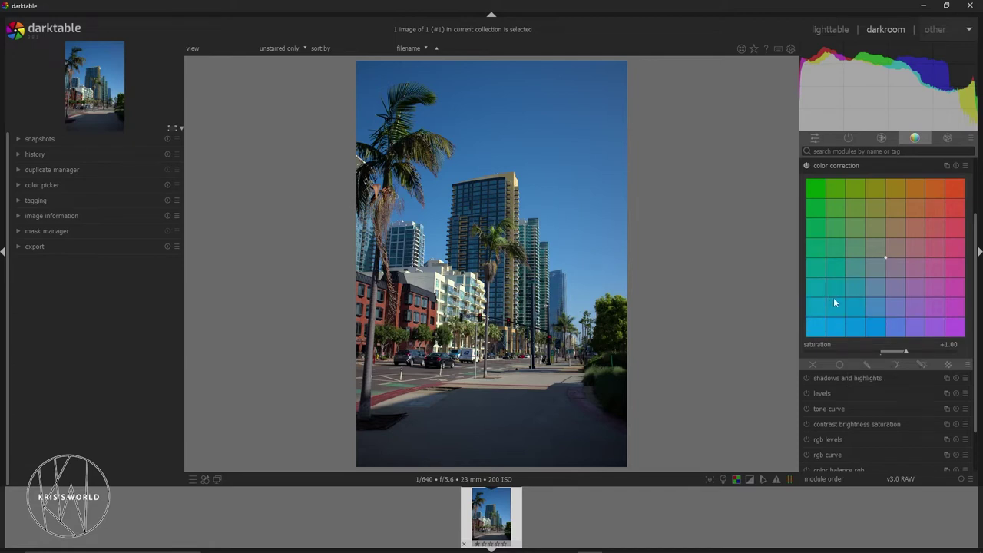
Step: Drain and invert colours with negative saturation, then bring saturation back to +1.02
{"action": "left_click_drag", "start_coordinate": [906, 350], "coordinate": [884, 350]}
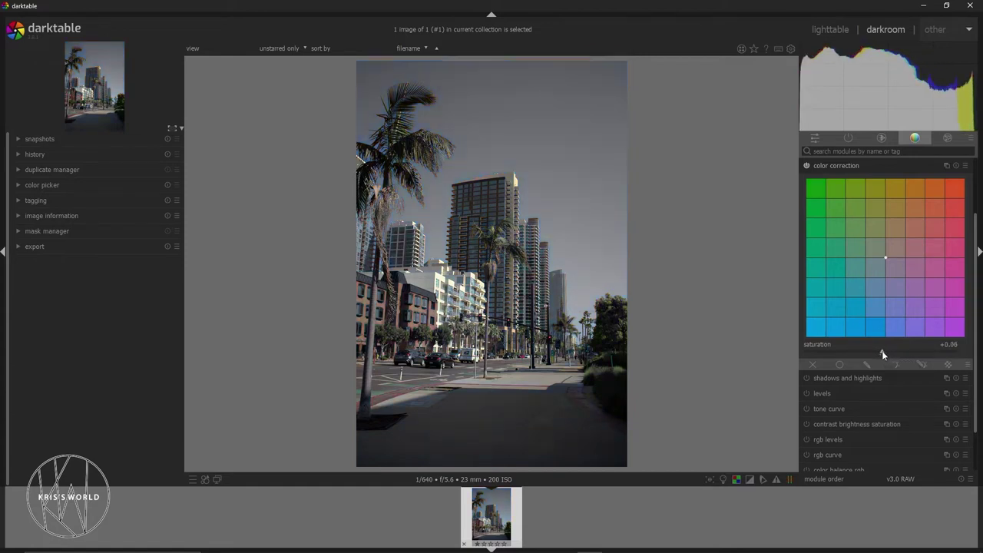
{"action": "scroll", "coordinate": [881, 350], "scroll_direction": "down", "scroll_amount": 2}
{"action": "left_click_drag", "start_coordinate": [880, 351], "coordinate": [784, 352]}
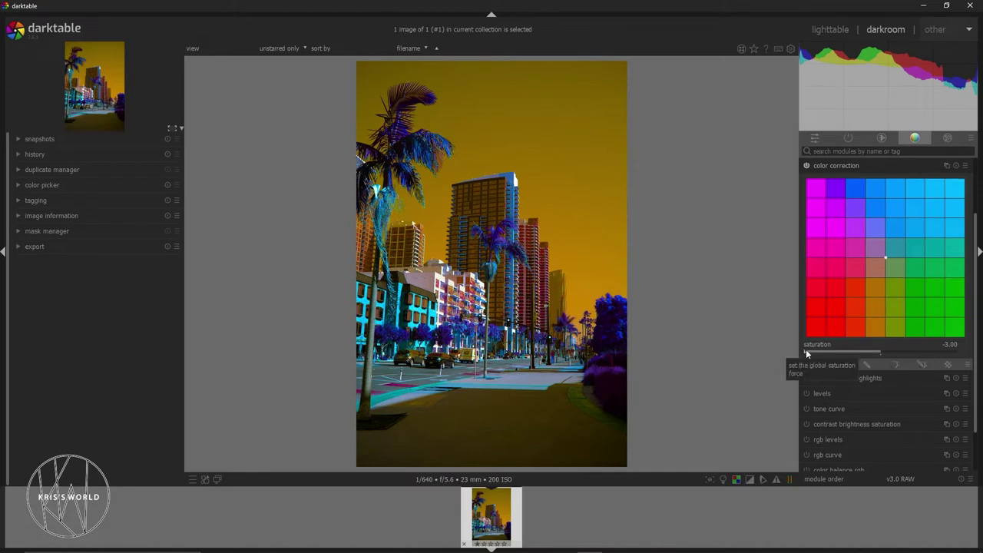
{"action": "left_click_drag", "start_coordinate": [805, 349], "coordinate": [907, 356]}
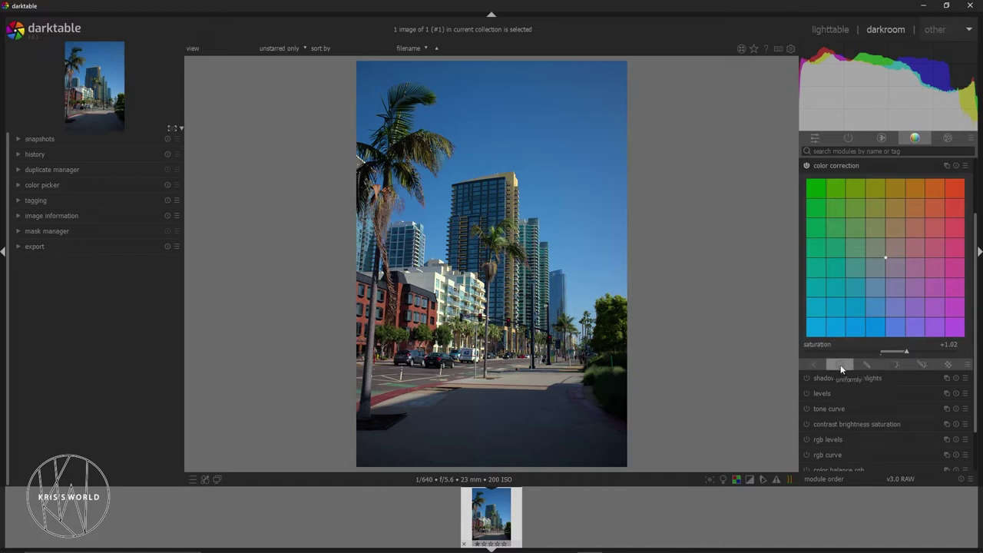
{"action": "left_click", "coordinate": [895, 364]}
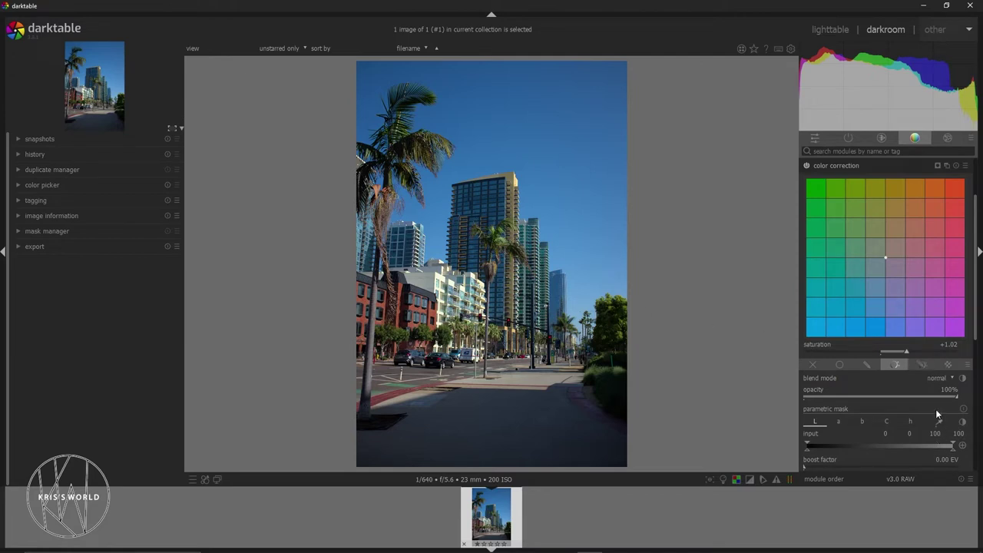
{"action": "left_click_drag", "start_coordinate": [975, 330], "coordinate": [975, 421]}
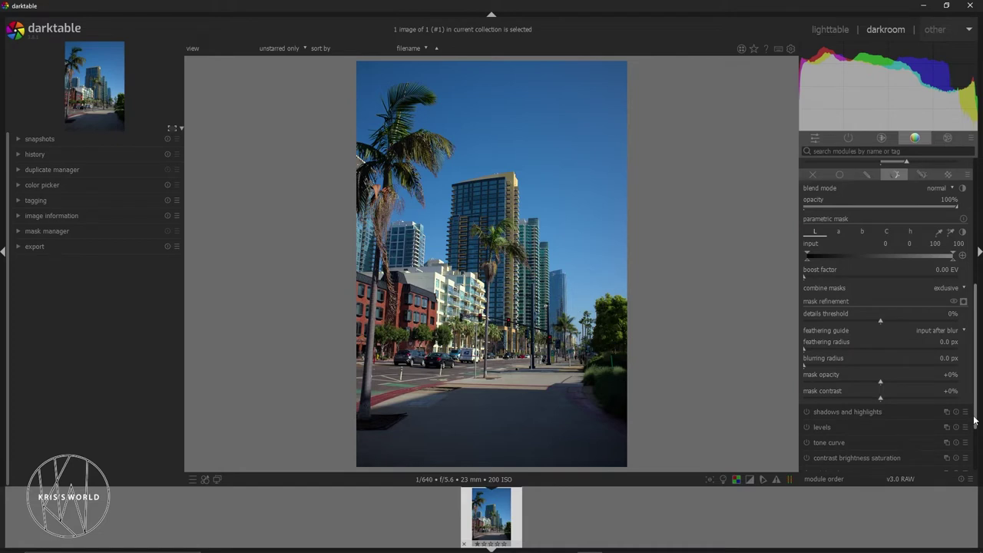
{"action": "mouse_move", "coordinate": [973, 421]}
{"action": "left_mouse_down"}
{"action": "mouse_move", "coordinate": [973, 404]}
{"action": "mouse_move", "coordinate": [974, 415]}
{"action": "left_mouse_up"}
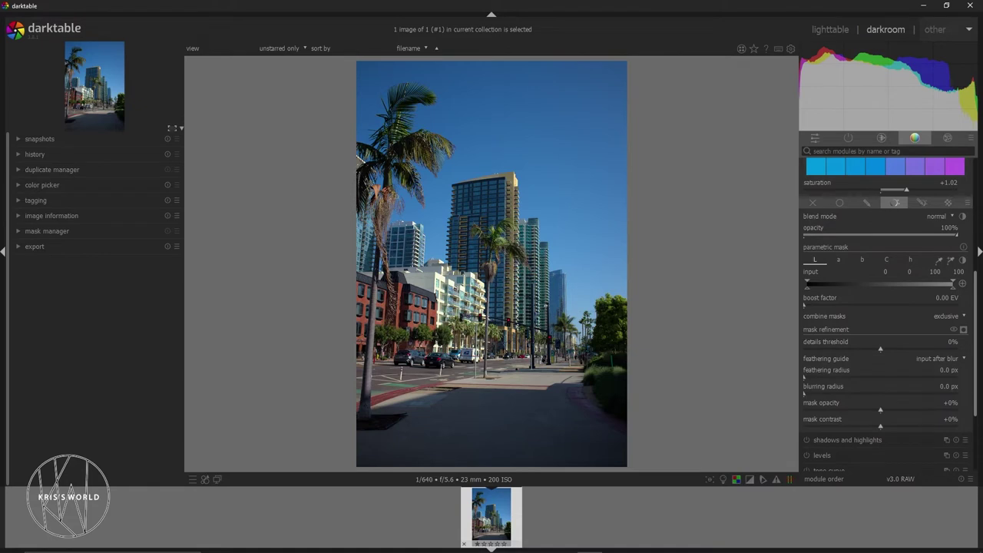
{"action": "scroll", "coordinate": [889, 201], "scroll_direction": "up", "scroll_amount": 3}
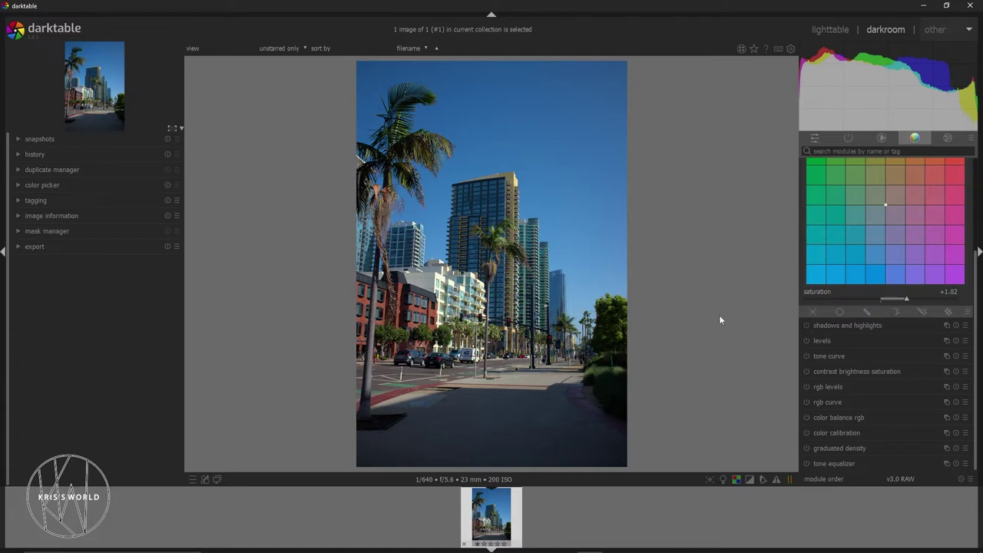
Step: In shadows and highlights, lift shadows to +31.33 and set highlights to -40.00
{"action": "left_click", "coordinate": [818, 326]}
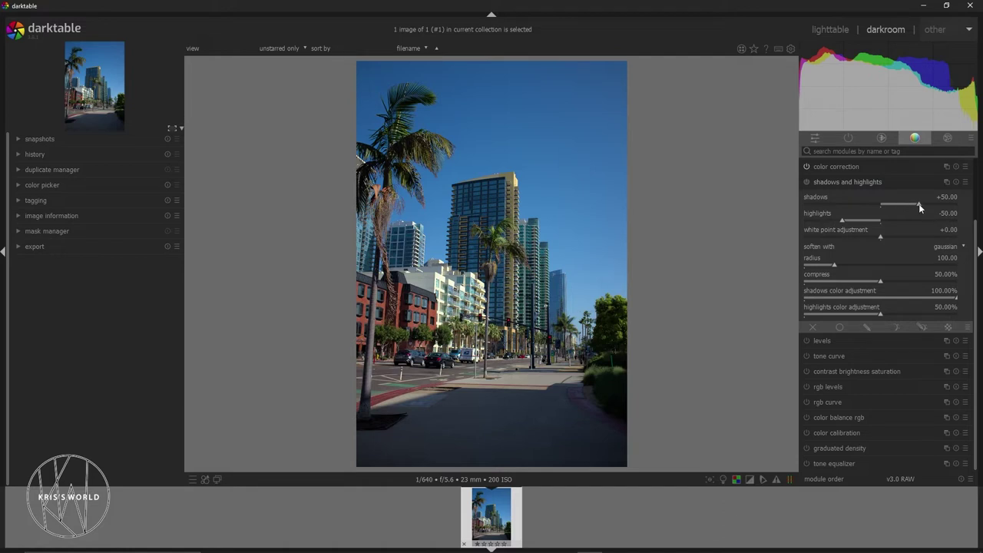
{"action": "left_click_drag", "start_coordinate": [919, 204], "coordinate": [943, 204]}
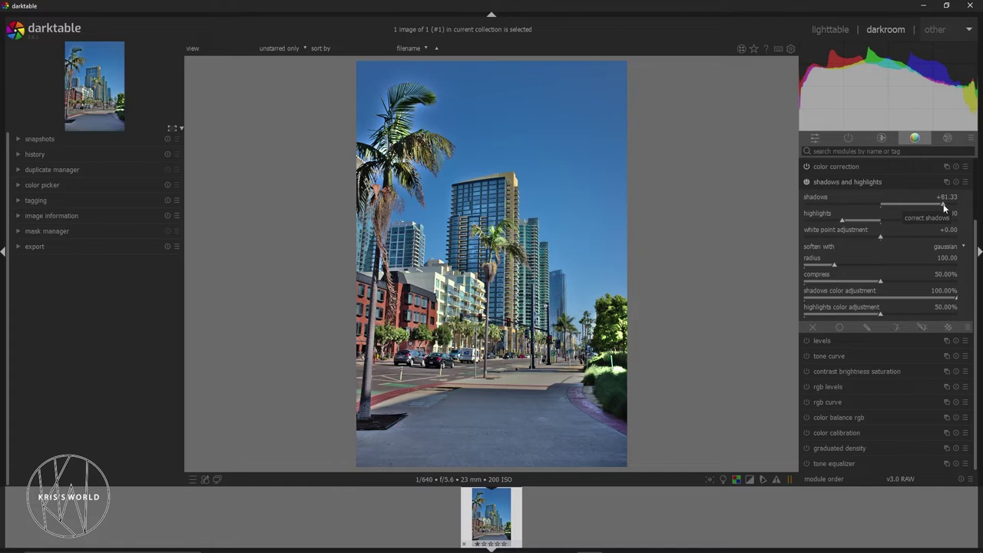
{"action": "left_click_drag", "start_coordinate": [944, 208], "coordinate": [913, 205]}
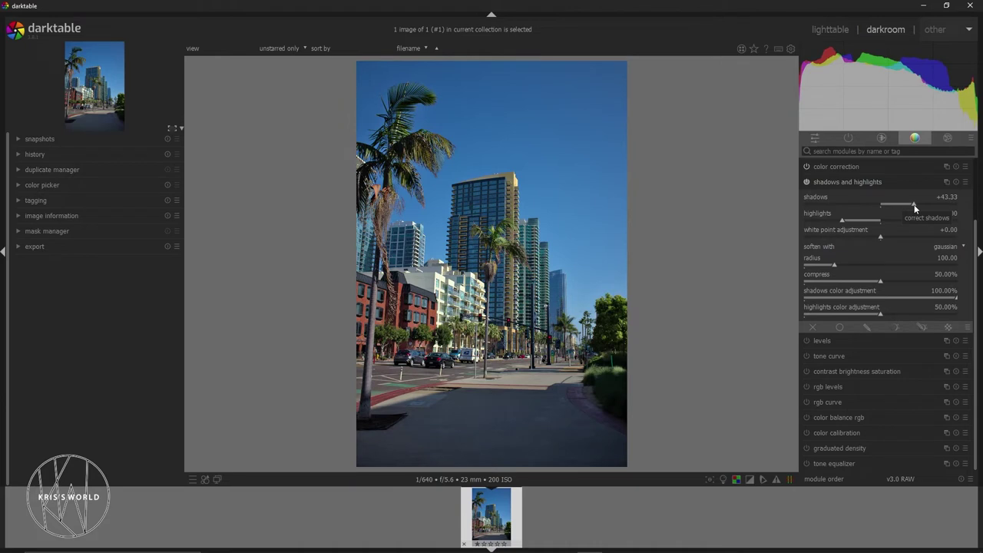
{"action": "left_click_drag", "start_coordinate": [906, 205], "coordinate": [904, 209]}
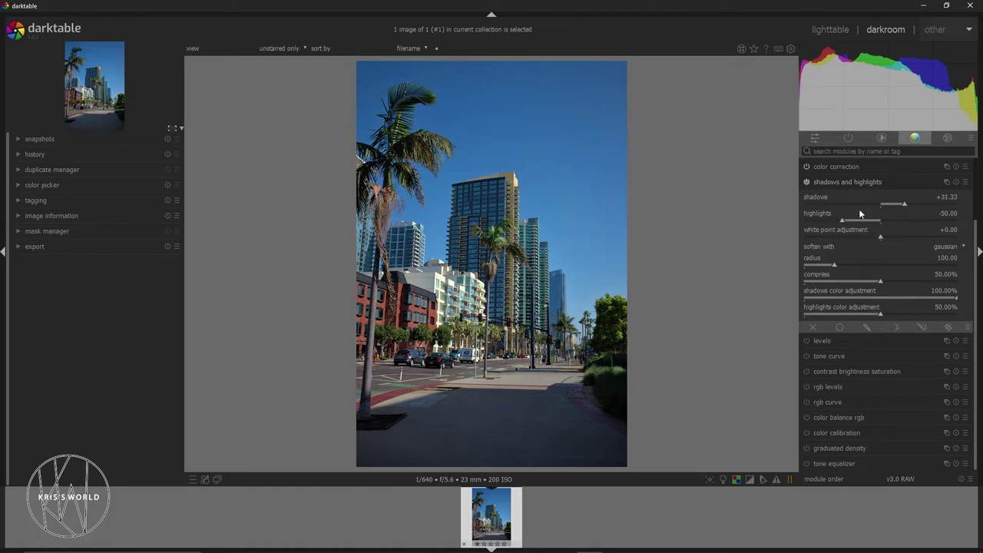
{"action": "left_click_drag", "start_coordinate": [842, 222], "coordinate": [849, 222]}
Step: Set the shadows and highlights highlight recovery to -37.33
{"action": "scroll", "coordinate": [849, 220], "scroll_direction": "down", "scroll_amount": 1}
{"action": "scroll", "coordinate": [848, 222], "scroll_direction": "up", "scroll_amount": 2}
{"action": "left_click_drag", "start_coordinate": [846, 222], "coordinate": [851, 221]}
Step: Try the shadows and highlights colour adjustment sliders, then reset highlights colour adjustment to 50%
{"action": "left_click_drag", "start_coordinate": [957, 299], "coordinate": [760, 302]}
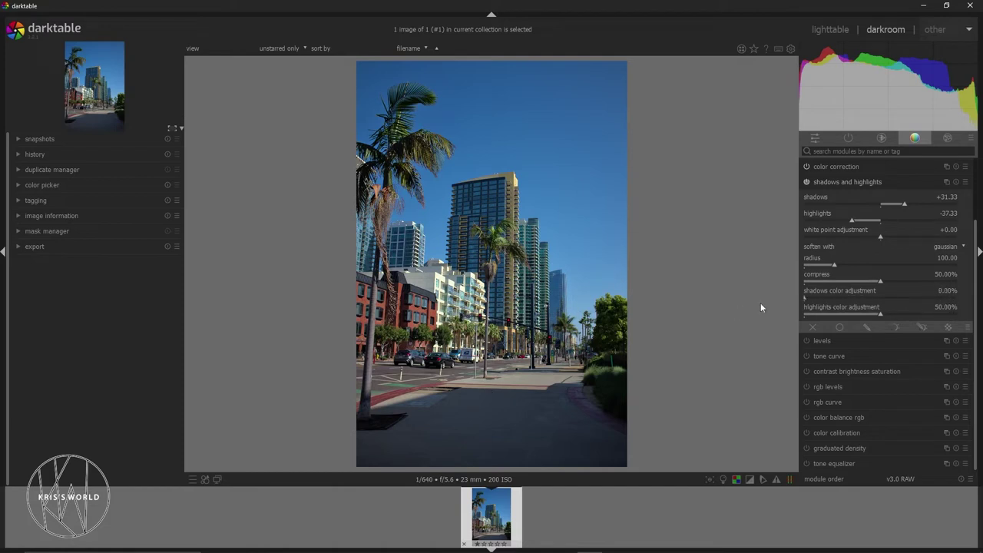
{"action": "left_click_drag", "start_coordinate": [803, 300], "coordinate": [960, 301]}
{"action": "left_click_drag", "start_coordinate": [878, 313], "coordinate": [960, 313]}
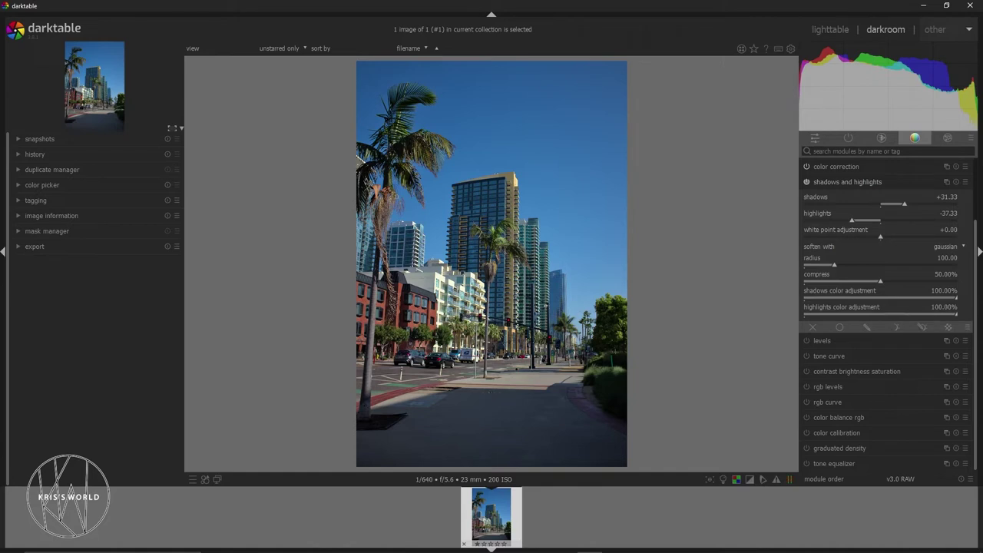
{"action": "left_click", "coordinate": [945, 311]}
{"action": "double_click", "coordinate": [946, 309]}
Step: Reset the shadows colour adjustment to 100% and fold the shadows and highlights module
{"action": "left_click", "coordinate": [942, 291]}
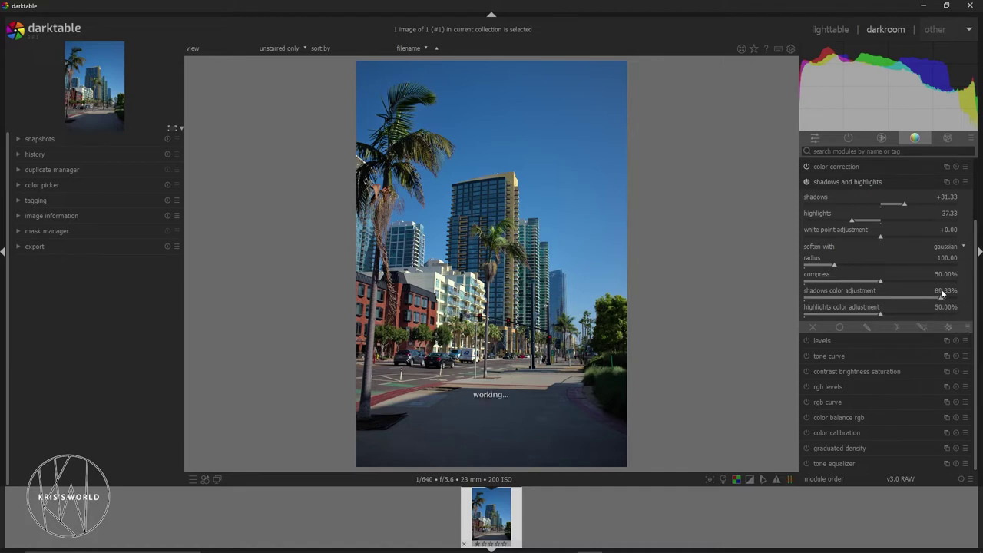
{"action": "double_click", "coordinate": [940, 288]}
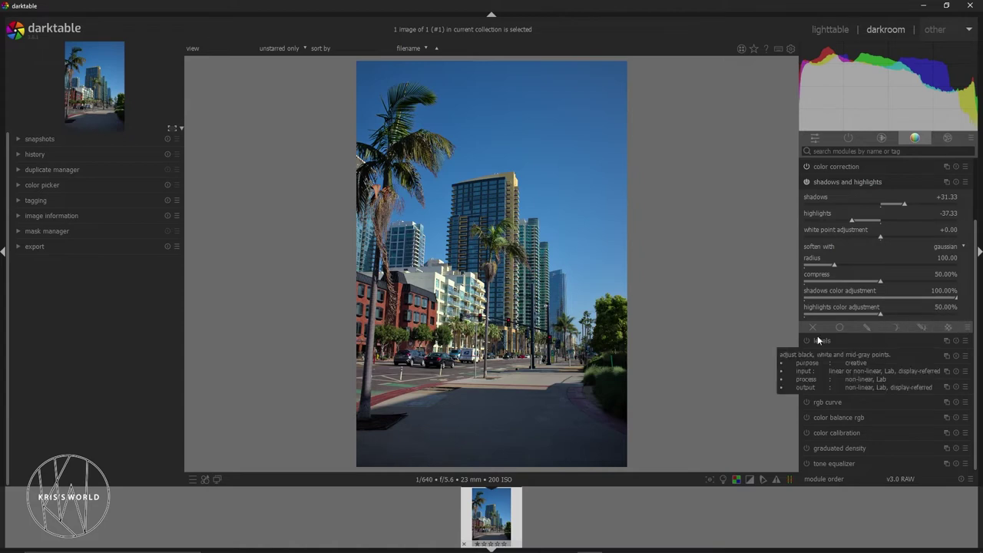
{"action": "left_click", "coordinate": [823, 180]}
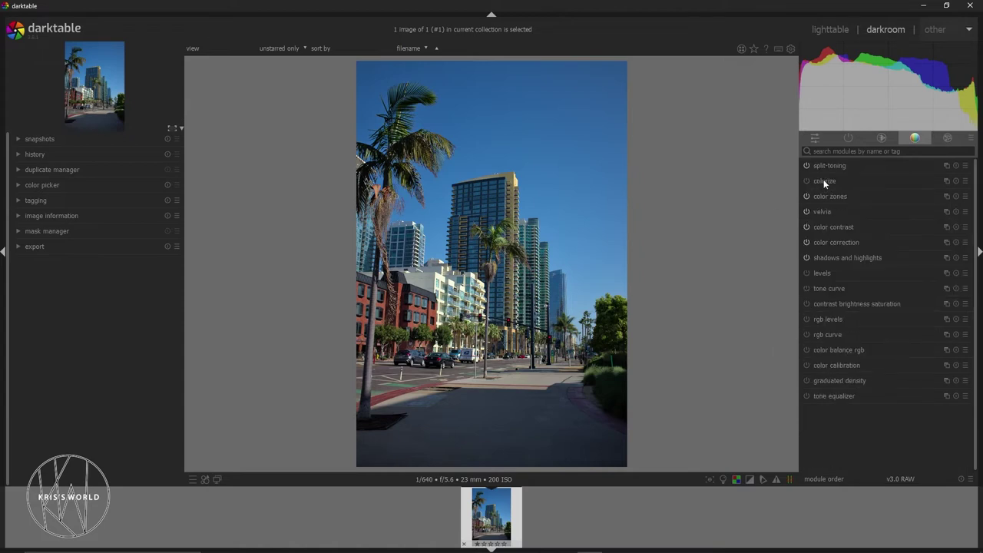
Step: Open the levels module and apply its automatic levels to the street photo
{"action": "left_click", "coordinate": [822, 273]}
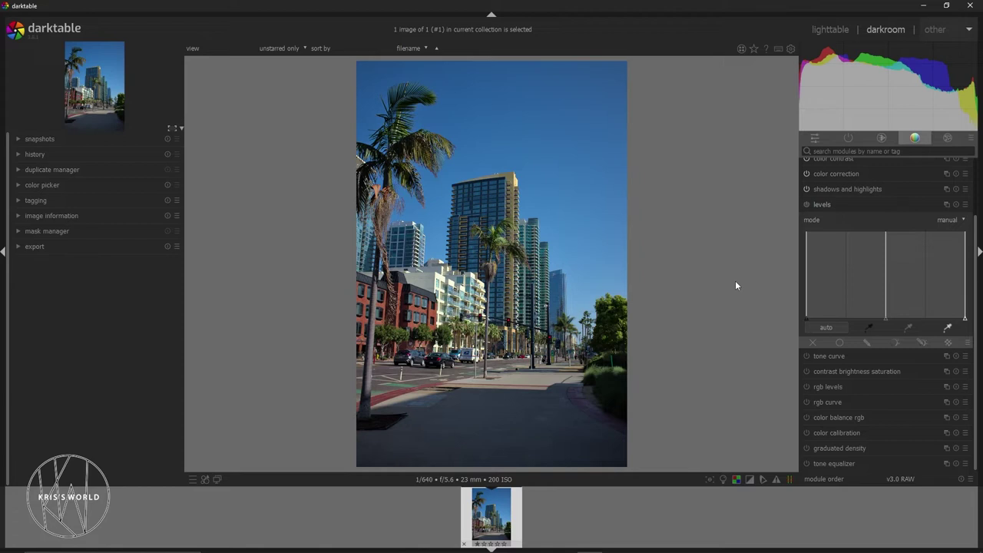
{"action": "left_click", "coordinate": [829, 327]}
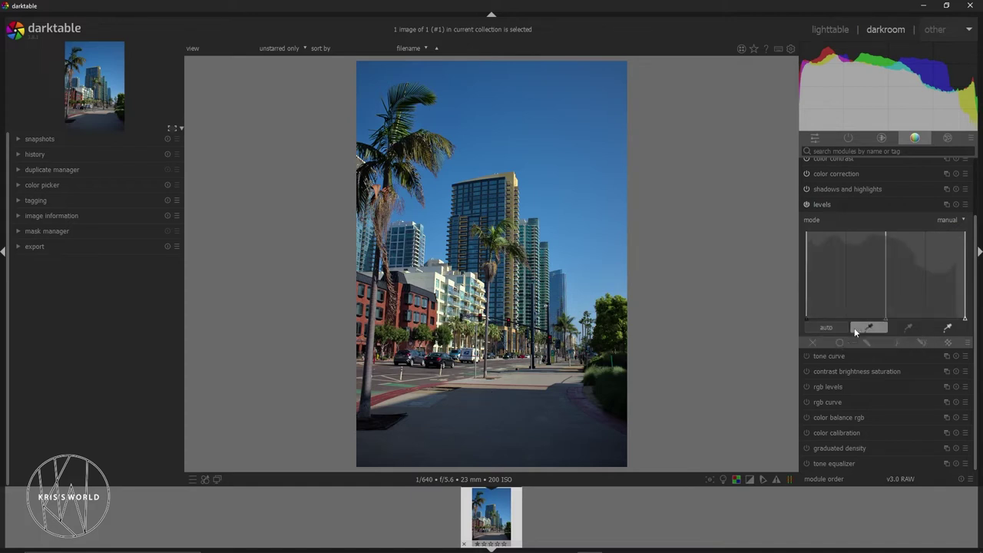
{"action": "key", "text": "ctrl+z"}
{"action": "left_click", "coordinate": [829, 325]}
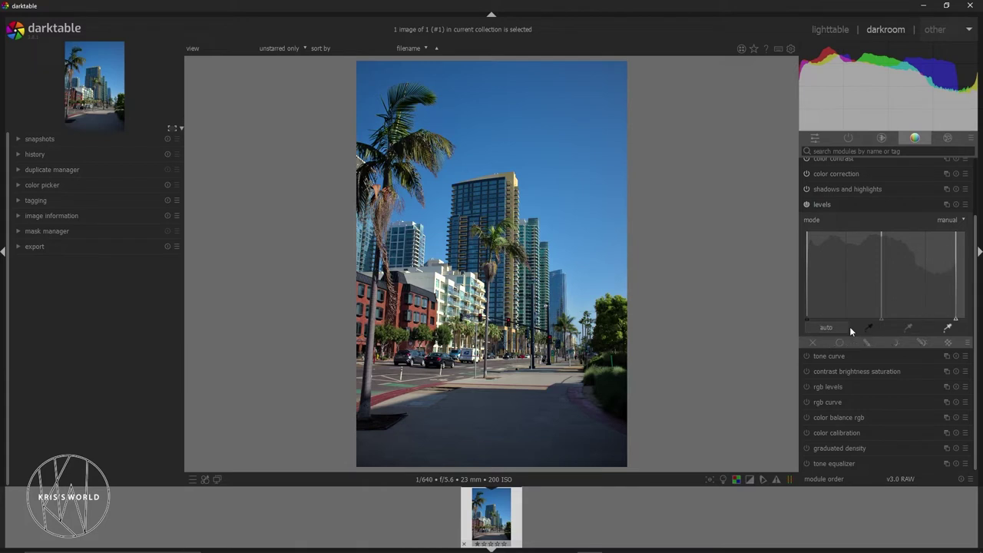
{"action": "left_click", "coordinate": [850, 327]}
{"action": "left_click", "coordinate": [852, 327]}
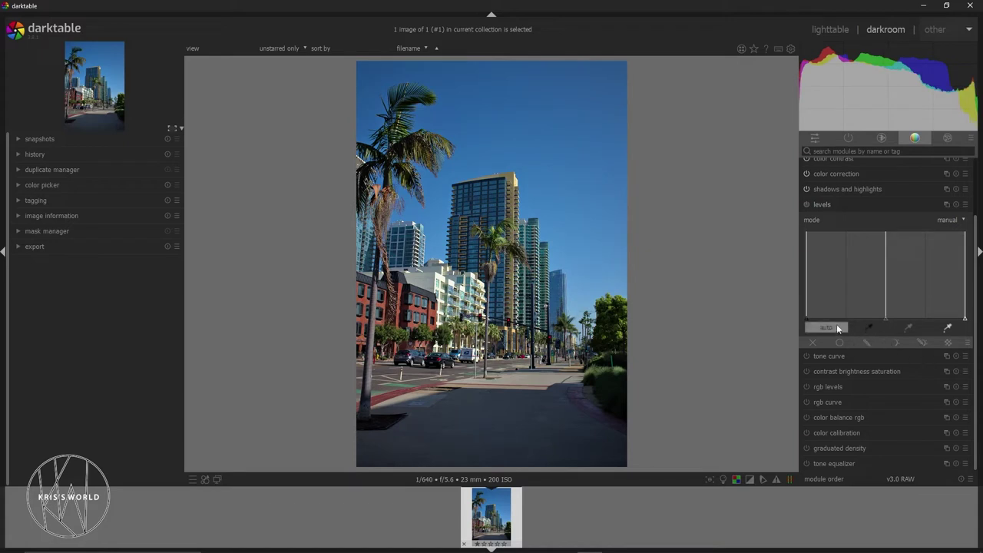
{"action": "left_click", "coordinate": [836, 326]}
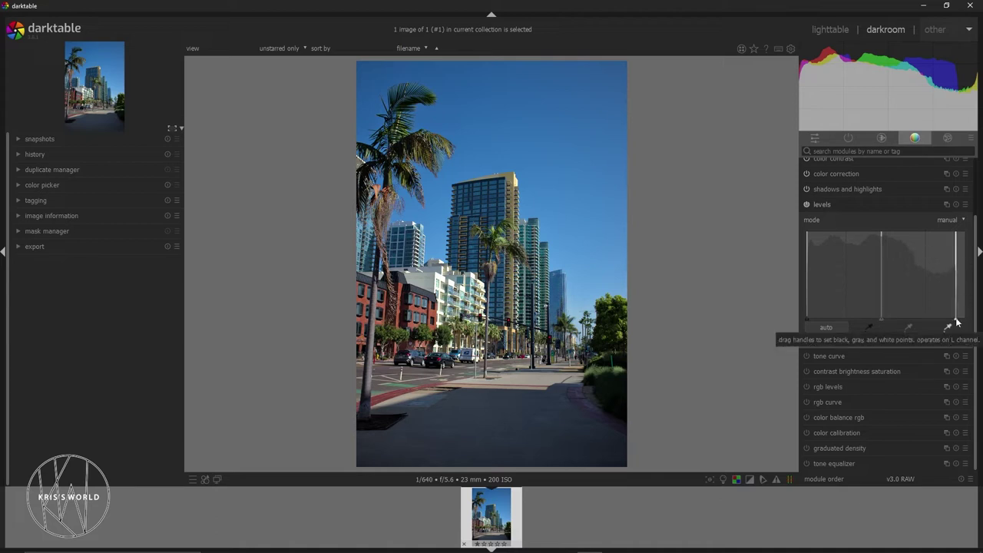
Step: Nudge the levels white-point handle slightly right in a few small drags
{"action": "mouse_move", "coordinate": [955, 323]}
{"action": "left_mouse_down"}
{"action": "mouse_move", "coordinate": [966, 323]}
{"action": "mouse_move", "coordinate": [958, 323]}
{"action": "left_mouse_up"}
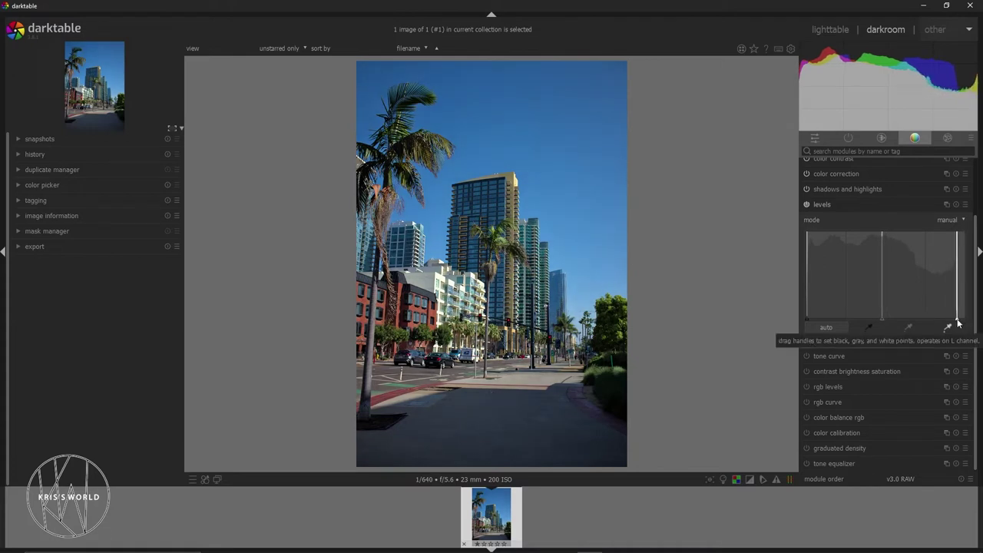
{"action": "left_click_drag", "start_coordinate": [957, 324], "coordinate": [958, 326]}
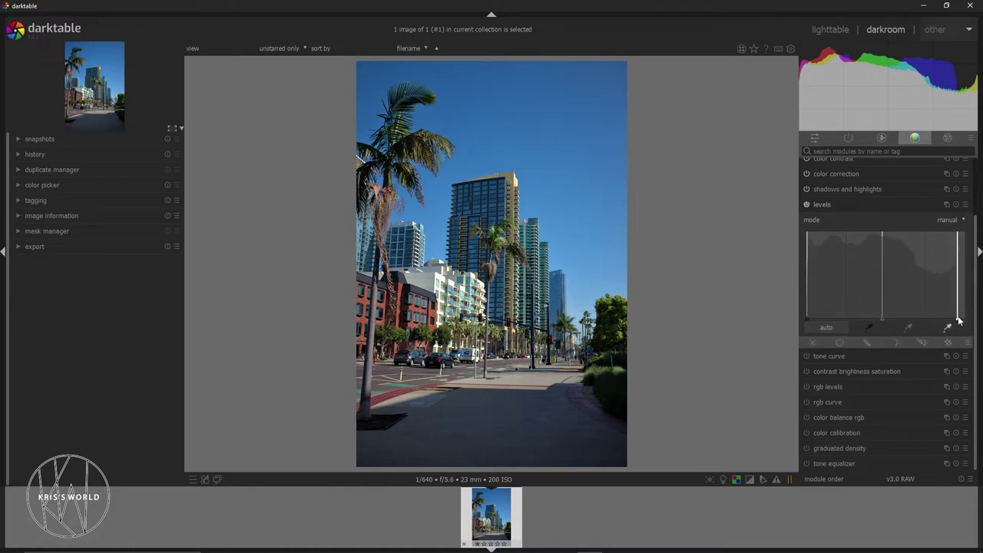
{"action": "left_click_drag", "start_coordinate": [958, 321], "coordinate": [958, 321]}
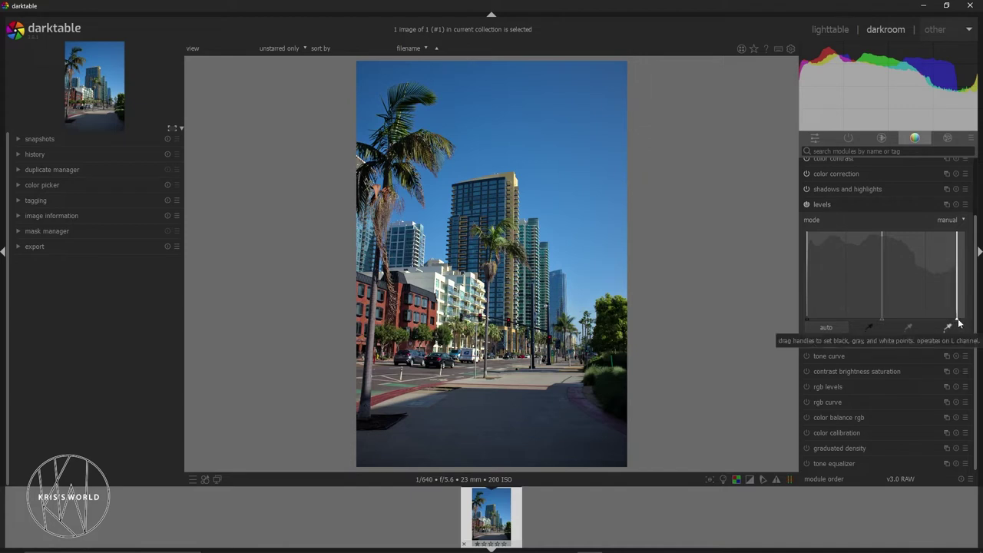
{"action": "mouse_move", "coordinate": [957, 323]}
{"action": "left_mouse_down"}
{"action": "mouse_move", "coordinate": [920, 317]}
{"action": "mouse_move", "coordinate": [957, 324]}
{"action": "left_mouse_up"}
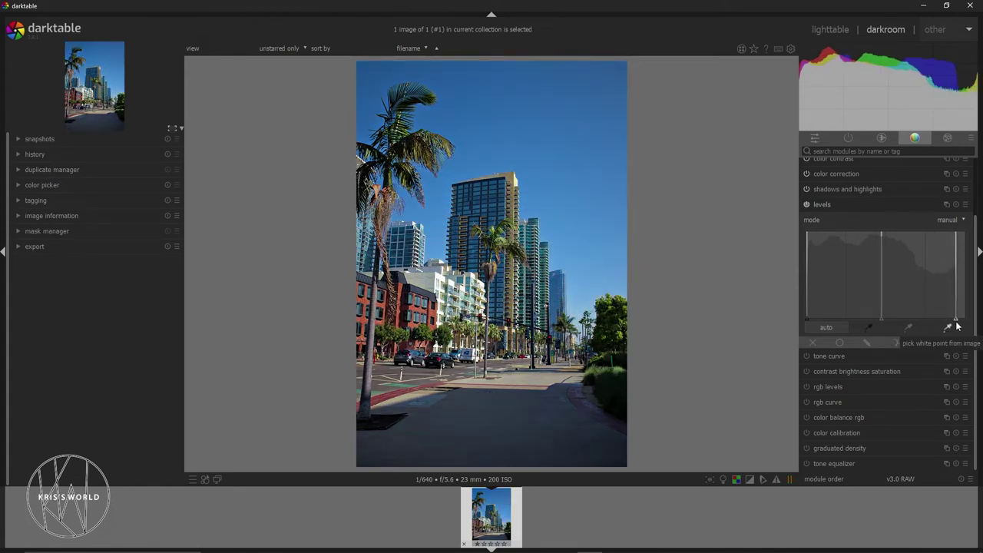
{"action": "mouse_move", "coordinate": [957, 326]}
{"action": "left_mouse_down"}
{"action": "mouse_move", "coordinate": [961, 295]}
{"action": "mouse_move", "coordinate": [956, 322]}
{"action": "left_mouse_up"}
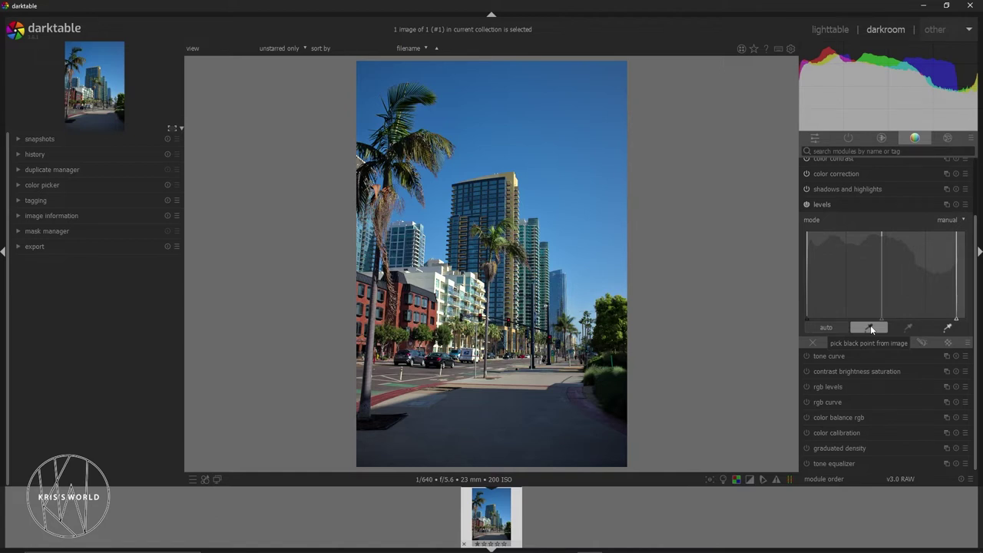
Step: Pick the levels black point from the dark street, then return it to the histogram edge and apply auto
{"action": "left_click", "coordinate": [870, 324]}
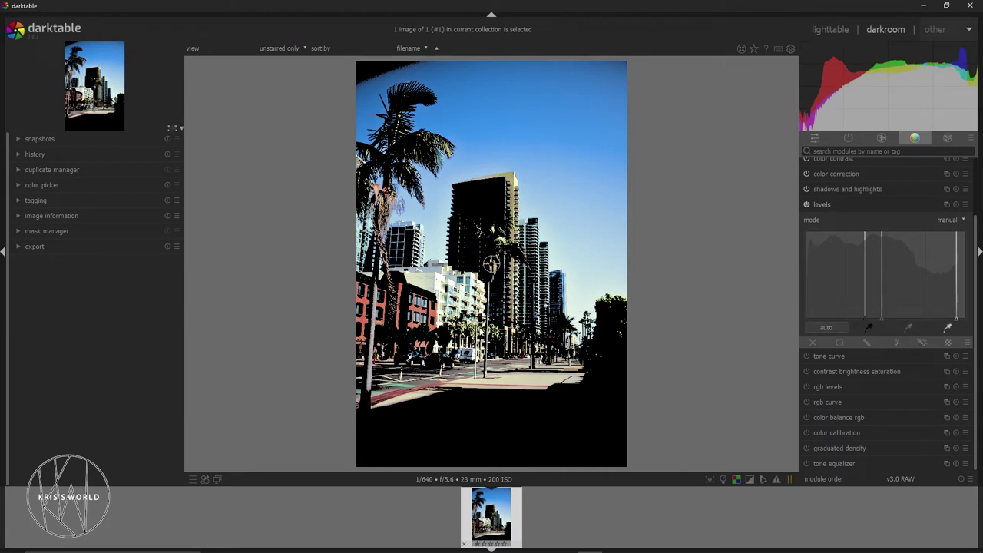
{"action": "left_click", "coordinate": [387, 343]}
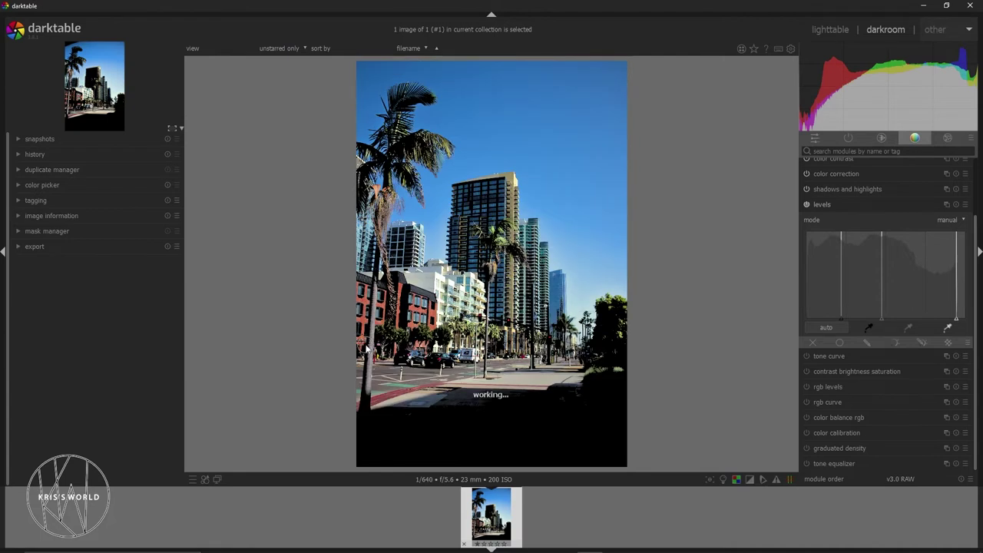
{"action": "left_click", "coordinate": [364, 351]}
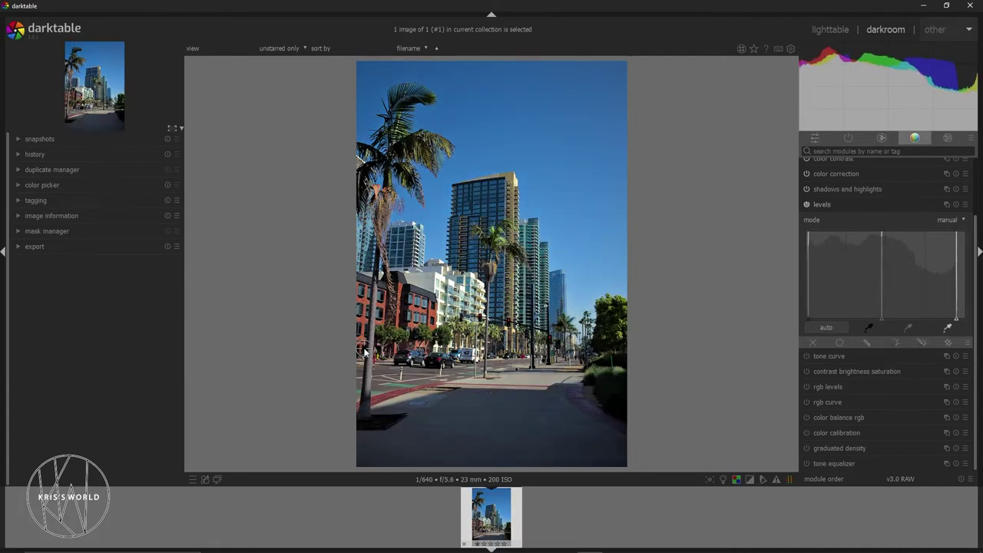
{"action": "left_click", "coordinate": [362, 323]}
{"action": "mouse_move", "coordinate": [364, 176]}
{"action": "left_mouse_down"}
{"action": "mouse_move", "coordinate": [549, 361]}
{"action": "mouse_move", "coordinate": [595, 388]}
{"action": "mouse_move", "coordinate": [364, 351]}
{"action": "mouse_move", "coordinate": [471, 369]}
{"action": "left_mouse_up"}
{"action": "left_click_drag", "start_coordinate": [808, 318], "coordinate": [800, 318]}
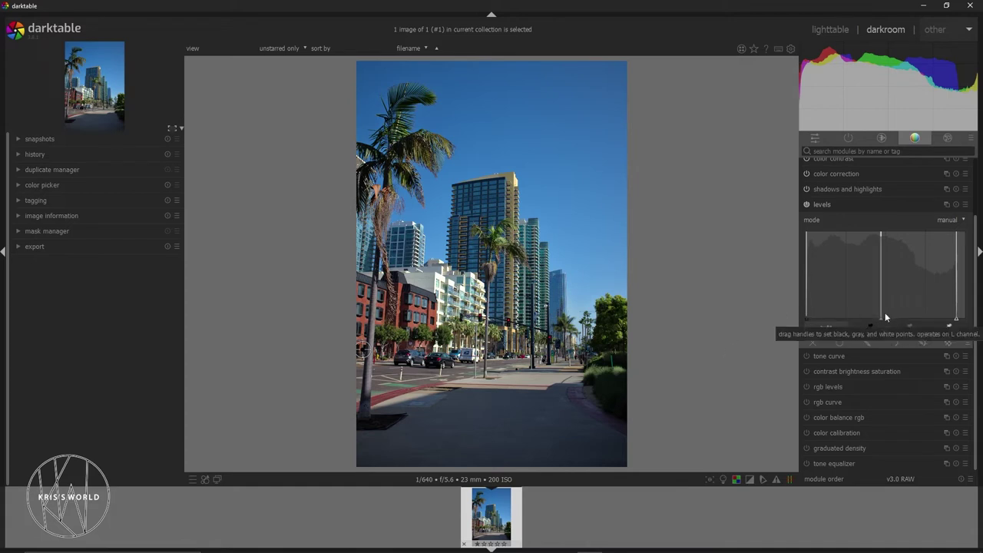
{"action": "left_click", "coordinate": [822, 327]}
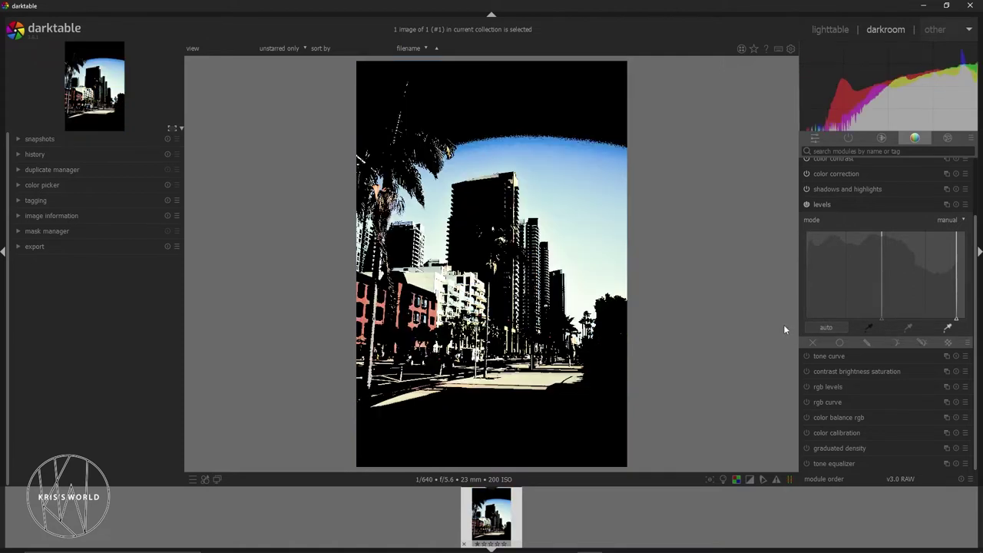
Step: Undo the three levels black-point changes with Ctrl+Z
{"action": "key", "text": "ctrl+z"}
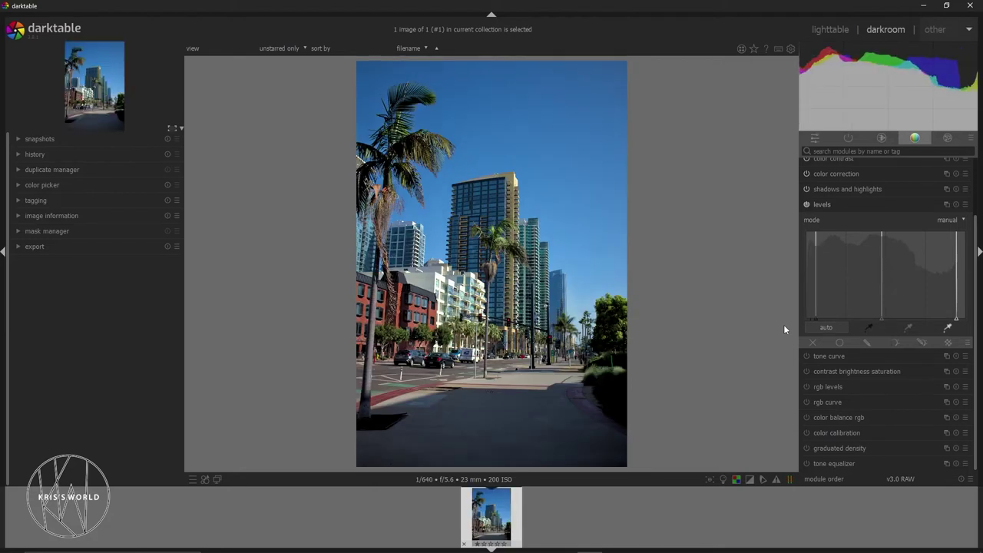
{"action": "key", "text": "ctrl+z"}
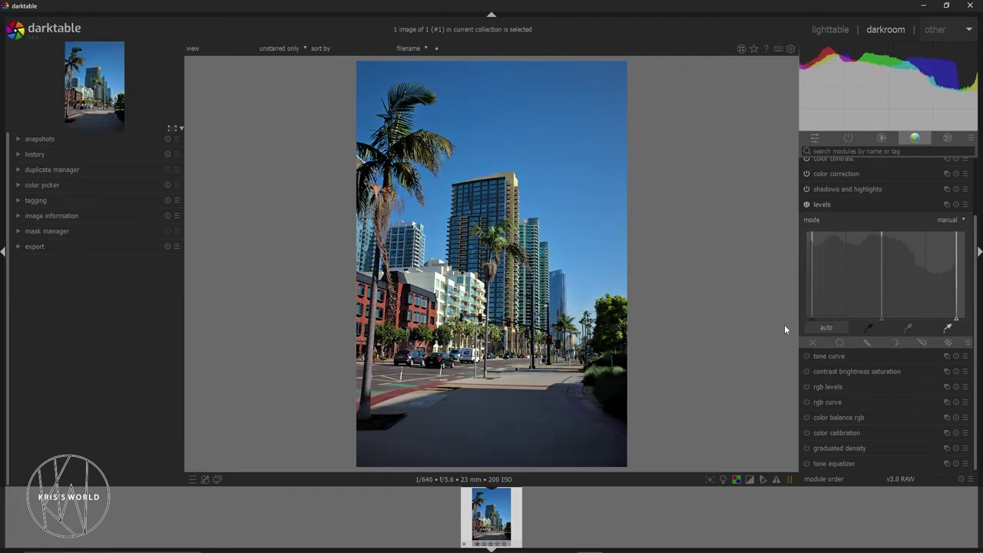
{"action": "key", "text": "ctrl+z"}
{"action": "key", "text": "ctrl+z"}
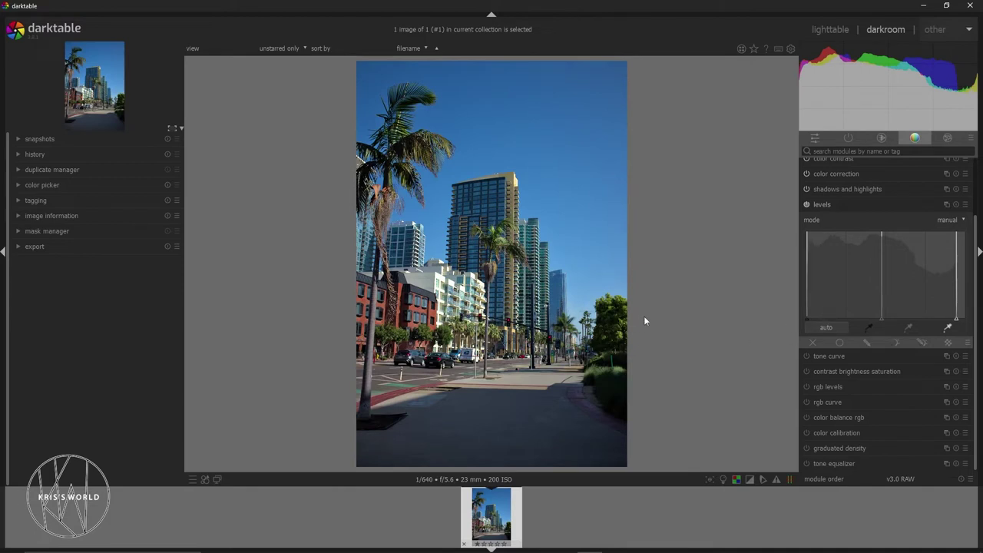
Step: Sample the levels grey point from several spots on the sidewalk and road
{"action": "left_click", "coordinate": [910, 329]}
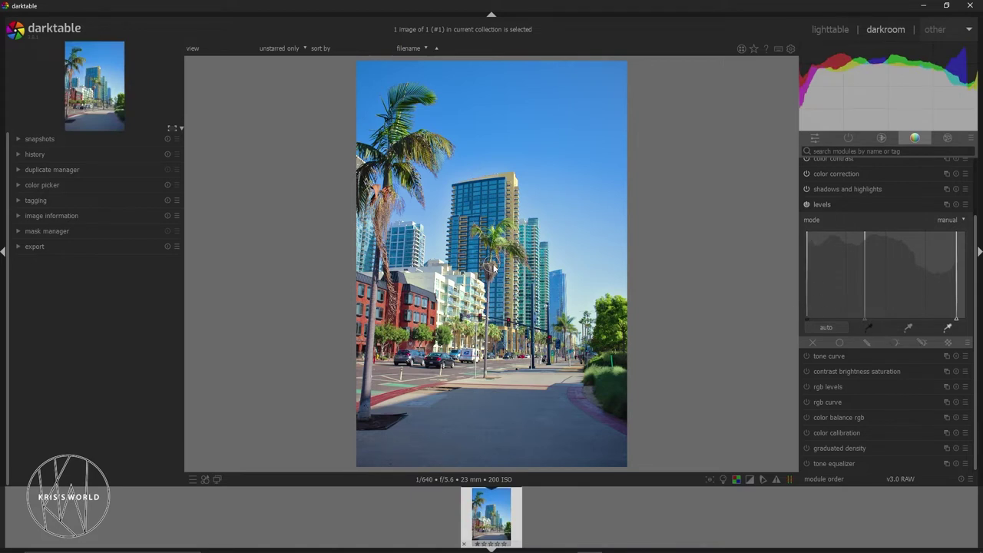
{"action": "mouse_move", "coordinate": [494, 267]}
{"action": "left_mouse_down"}
{"action": "mouse_move", "coordinate": [541, 393]}
{"action": "mouse_move", "coordinate": [553, 392]}
{"action": "mouse_move", "coordinate": [418, 282]}
{"action": "mouse_move", "coordinate": [421, 270]}
{"action": "left_mouse_up"}
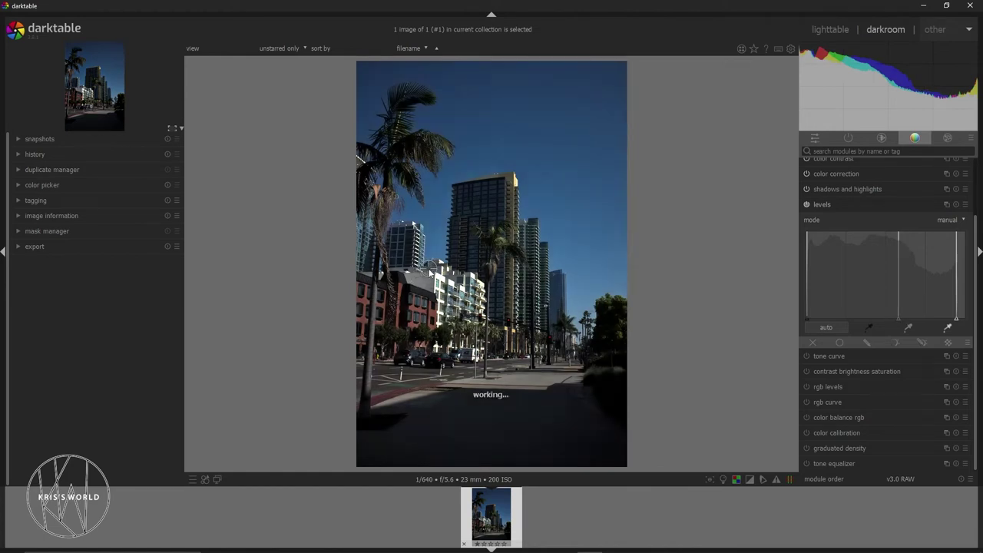
{"action": "left_click", "coordinate": [430, 272]}
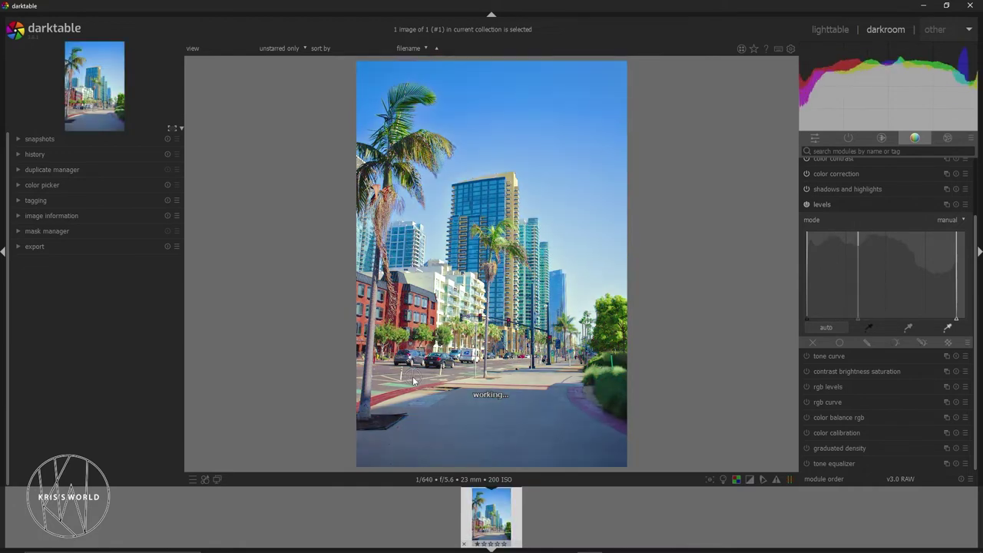
{"action": "left_click", "coordinate": [411, 379]}
{"action": "left_click", "coordinate": [408, 376]}
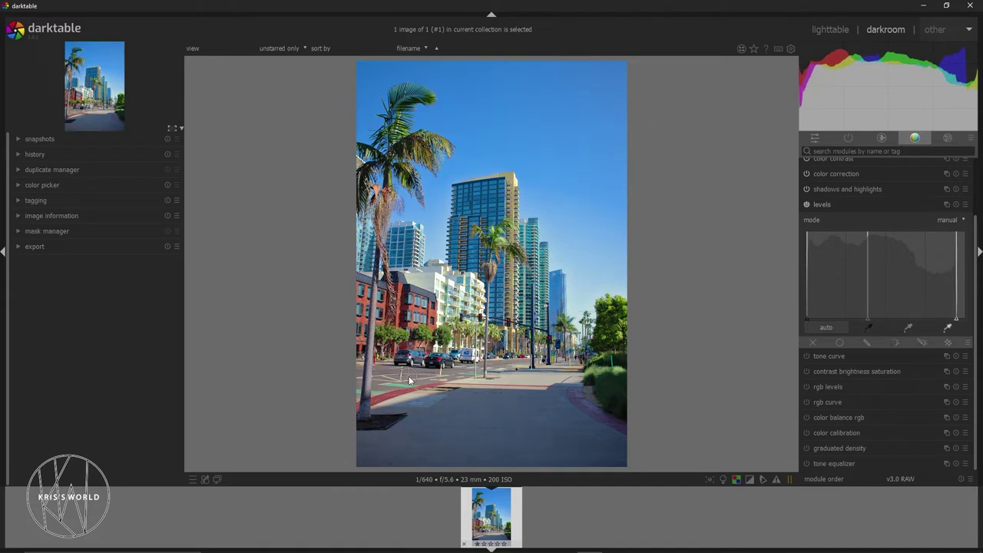
{"action": "left_click", "coordinate": [408, 375]}
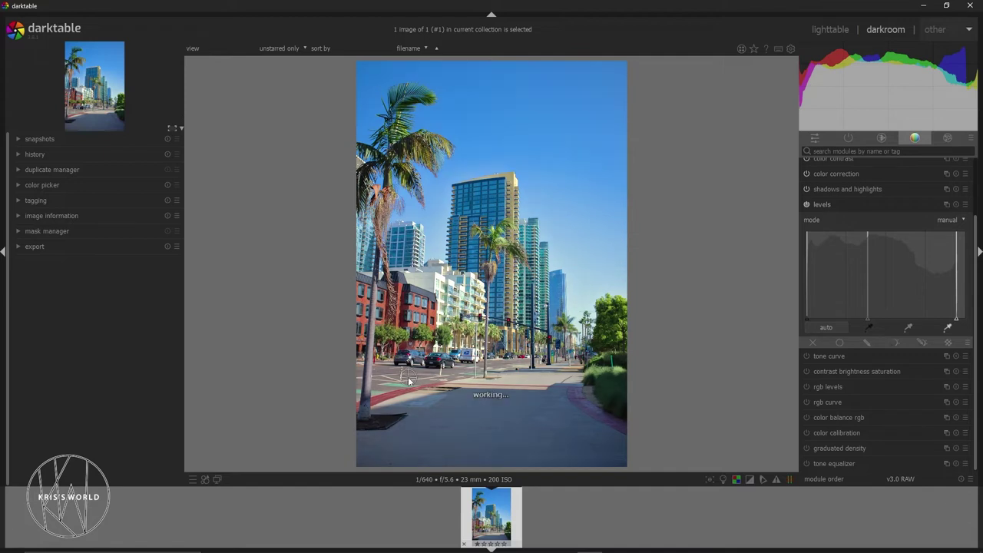
{"action": "left_click", "coordinate": [415, 376]}
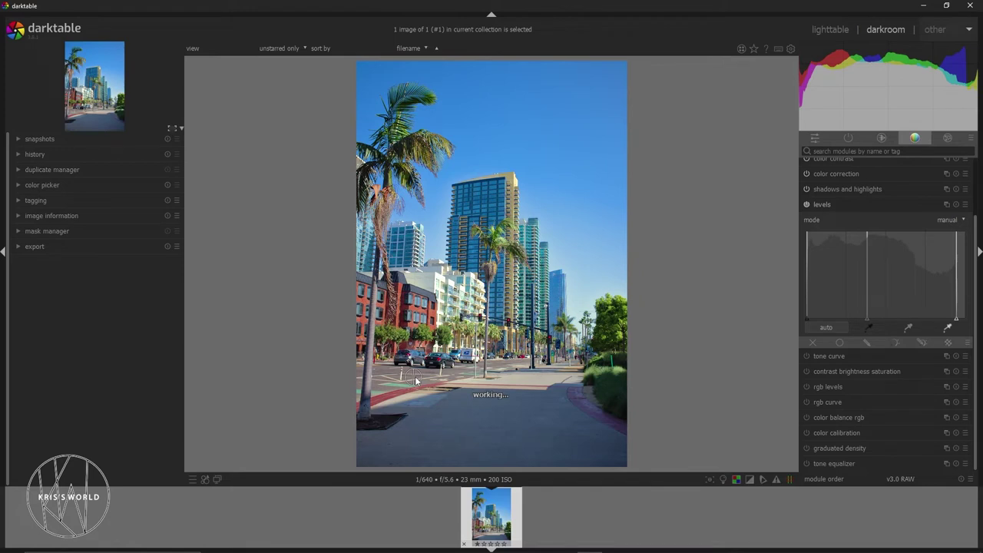
{"action": "left_click", "coordinate": [555, 388]}
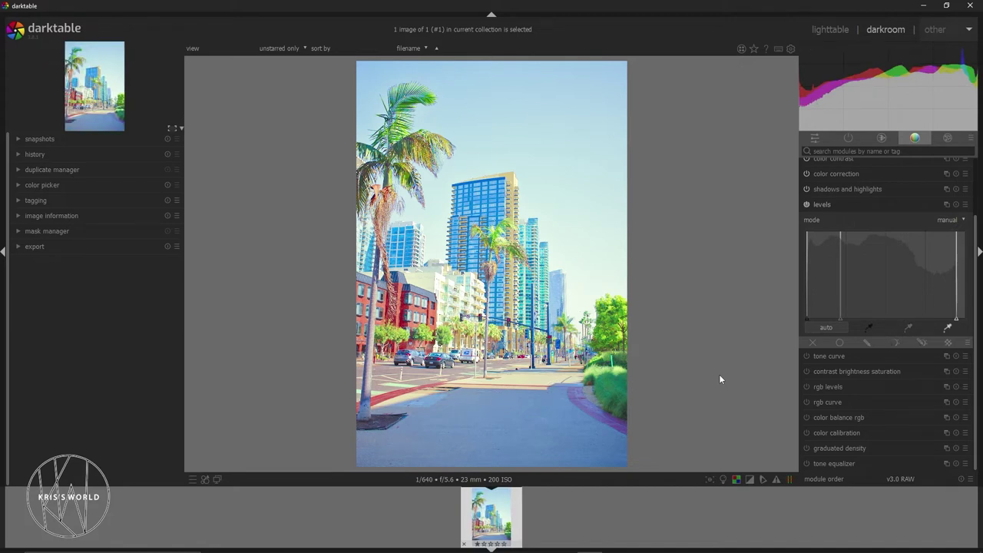
Step: Step back through the grey-point changes with Ctrl+Z to choose the result
{"action": "key", "text": "ctrl+z"}
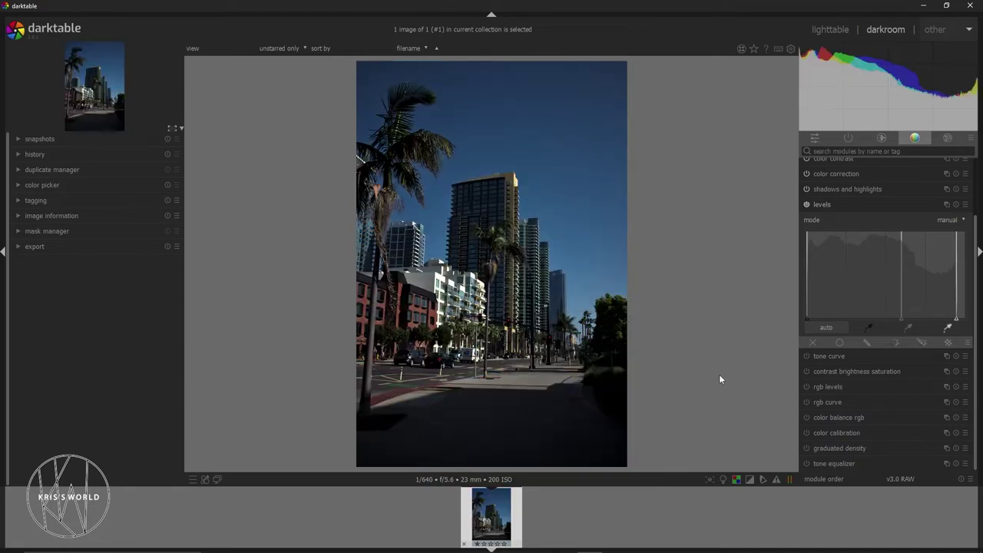
{"action": "key", "text": "ctrl+z"}
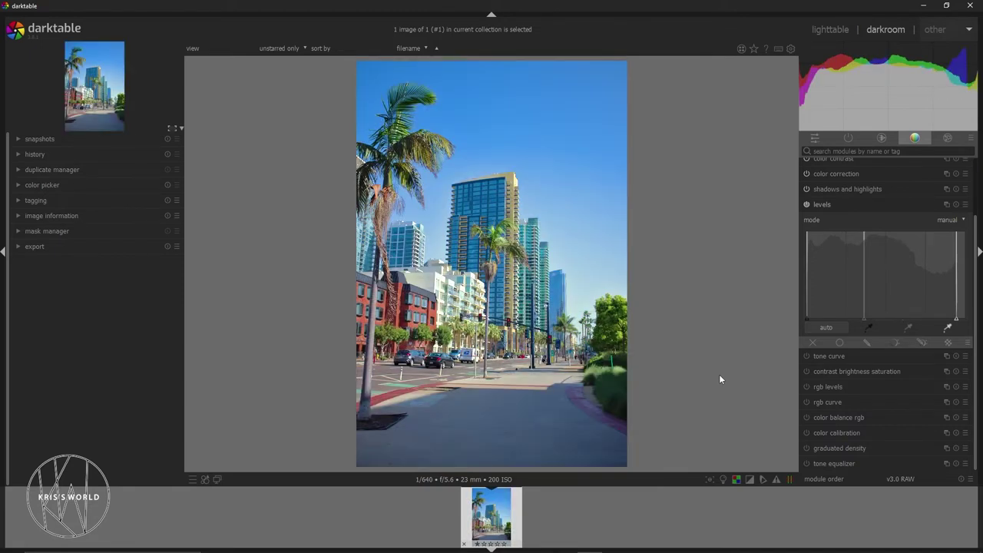
{"action": "key", "text": "ctrl+z"}
{"action": "key", "text": "ctrl+z"}
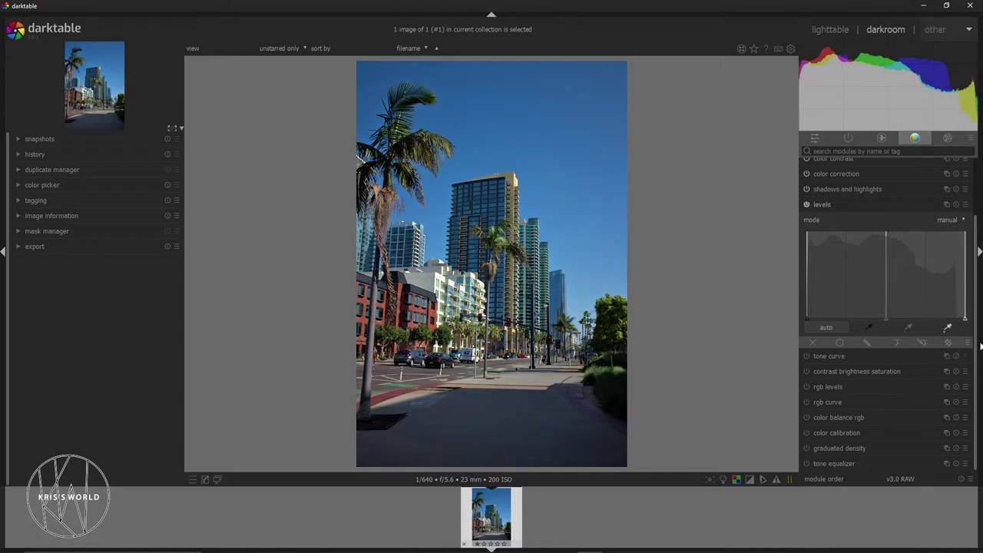
Step: Apply auto levels, then drag the grey point slightly left to brighten the midtones
{"action": "left_click", "coordinate": [839, 327]}
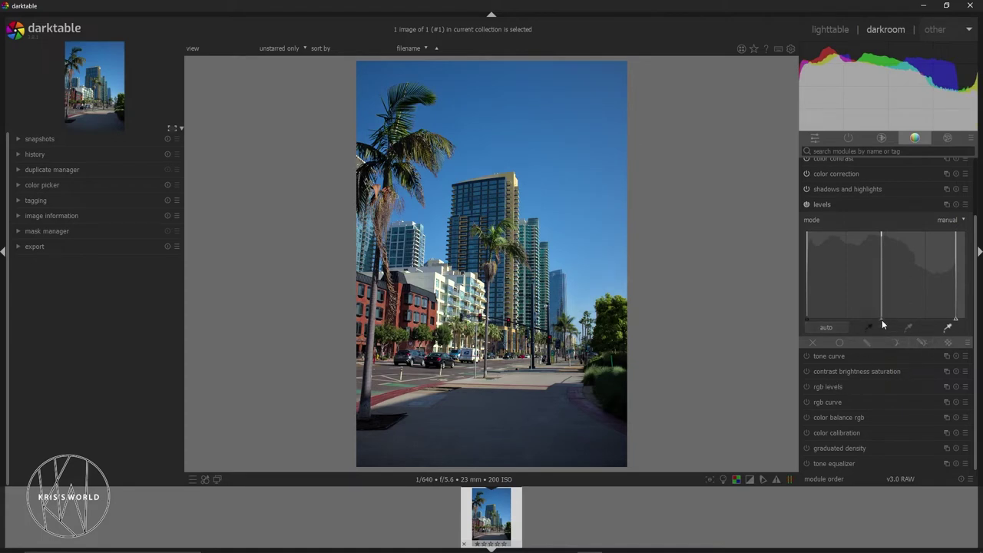
{"action": "left_click_drag", "start_coordinate": [881, 318], "coordinate": [876, 319]}
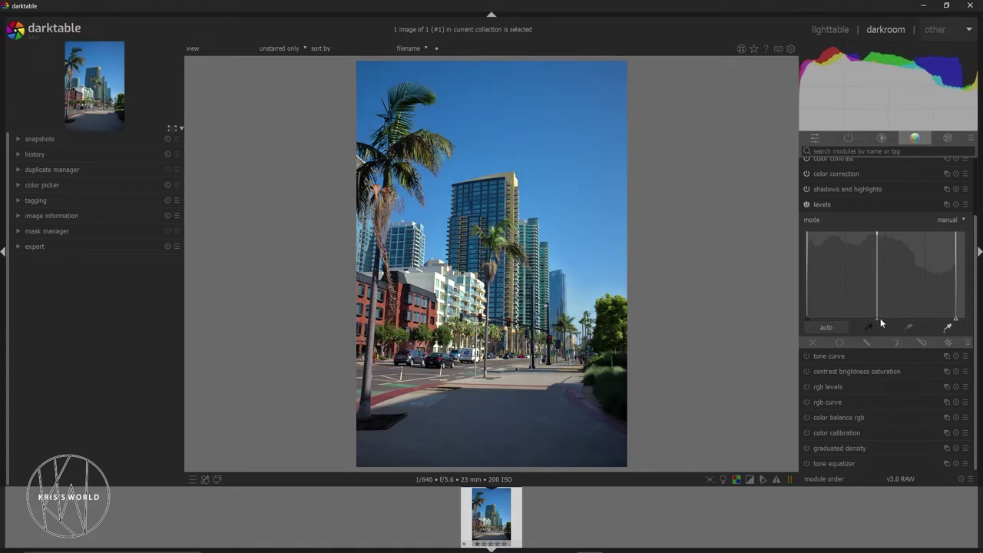
{"action": "left_click_drag", "start_coordinate": [876, 318], "coordinate": [873, 318]}
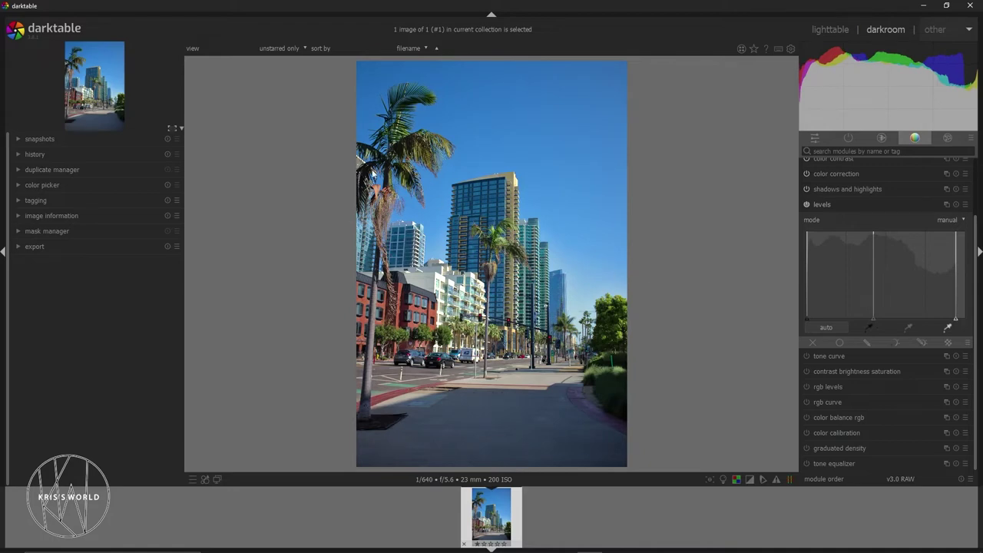
{"action": "scroll", "coordinate": [364, 175], "scroll_direction": "up", "scroll_amount": 4}
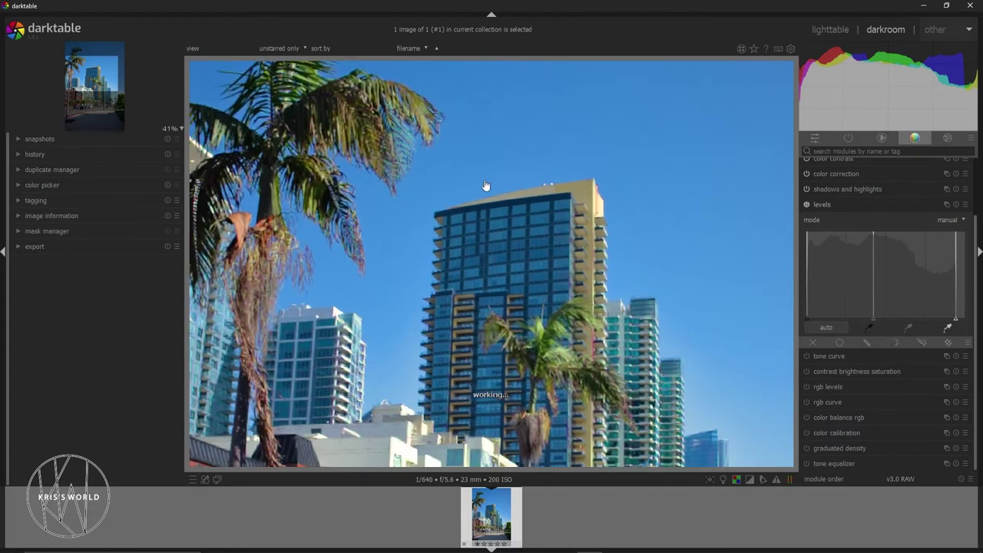
{"action": "scroll", "coordinate": [221, 204], "scroll_direction": "up", "scroll_amount": 4}
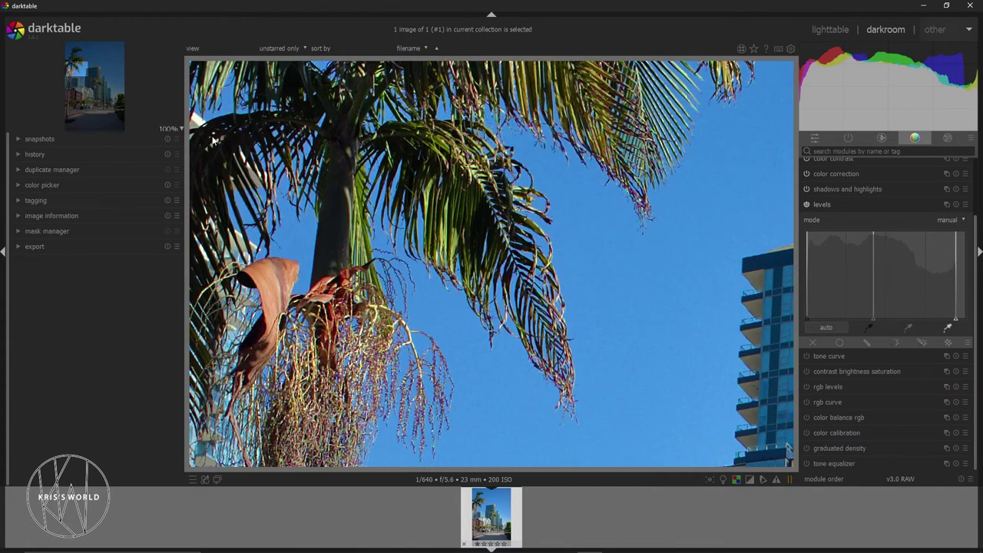
{"action": "scroll", "coordinate": [467, 194], "scroll_direction": "down", "scroll_amount": 4}
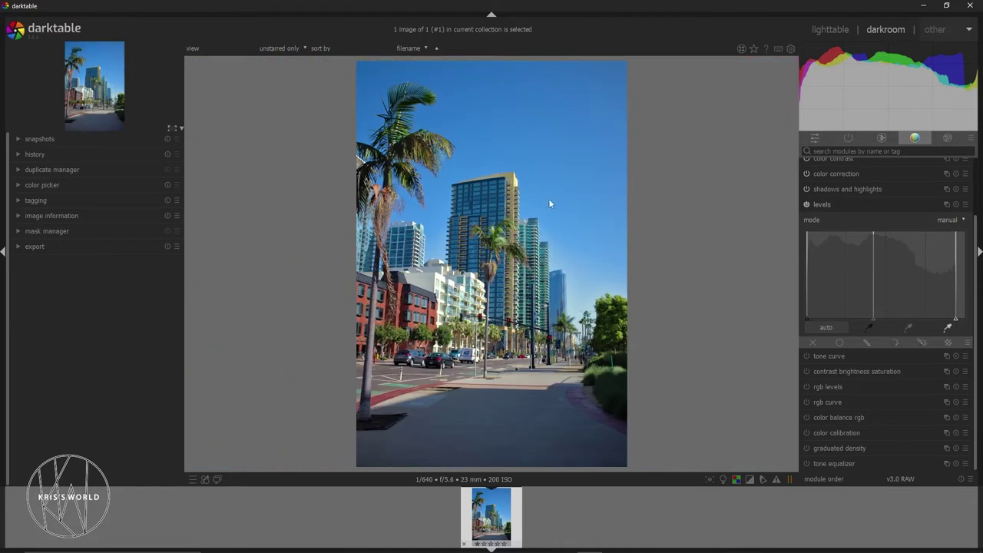
{"action": "left_click", "coordinate": [807, 321]}
Step: Collapse levels, toggle colorize on and off, and expand the tone curve module
{"action": "left_click", "coordinate": [823, 204]}
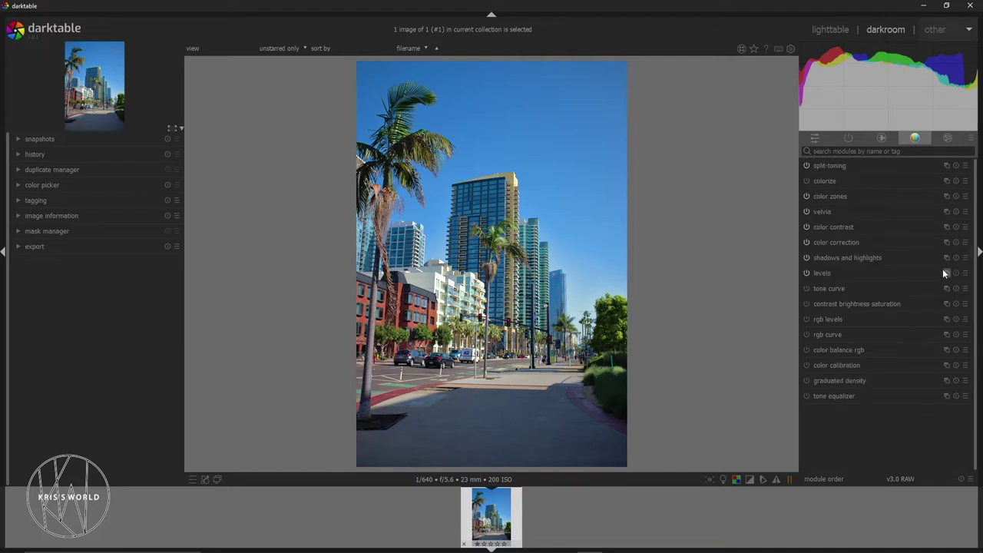
{"action": "left_click", "coordinate": [806, 182]}
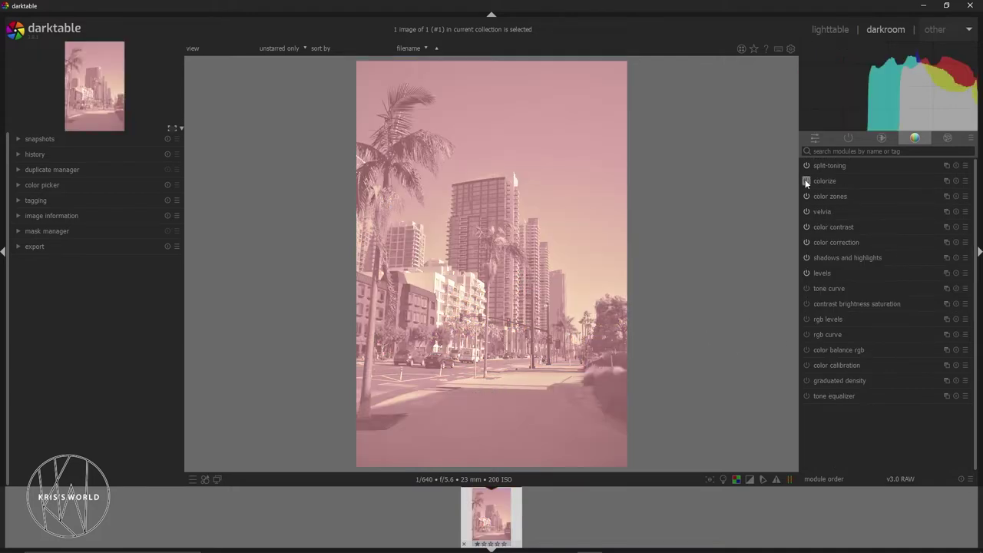
{"action": "left_click", "coordinate": [806, 181]}
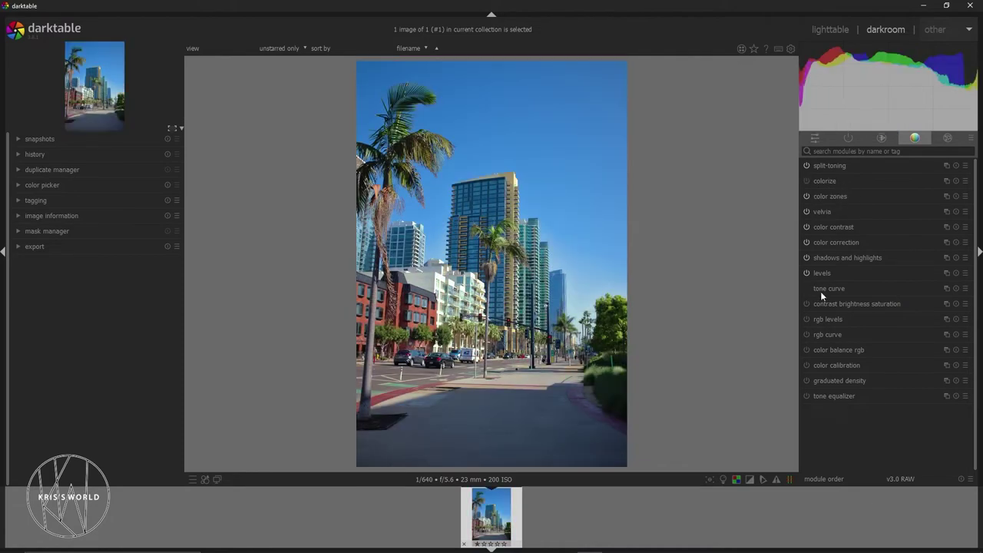
{"action": "left_click", "coordinate": [822, 290]}
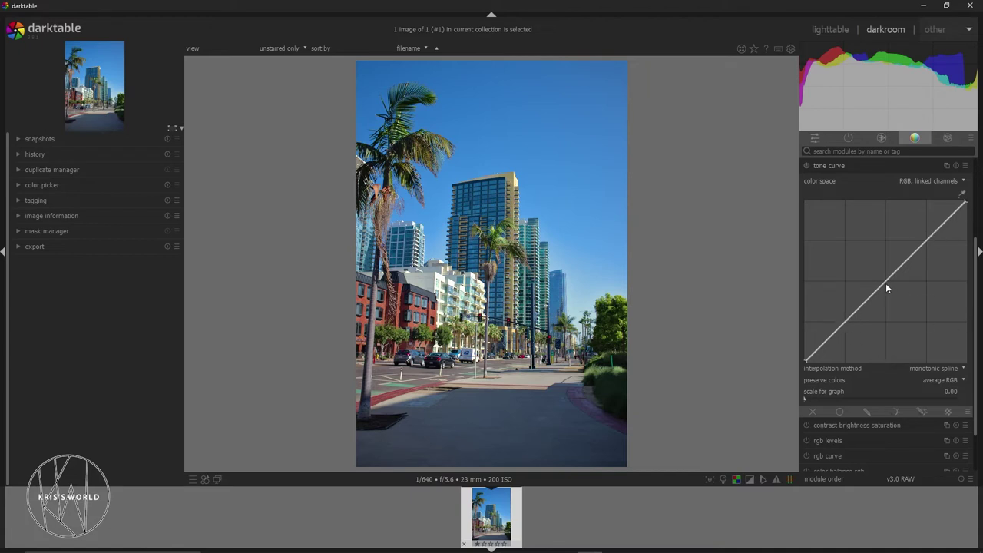
Step: Add tone curve points and drag them to lift the shadows and shape the midtones
{"action": "left_click", "coordinate": [926, 239]}
{"action": "left_click_drag", "start_coordinate": [927, 238], "coordinate": [914, 243]}
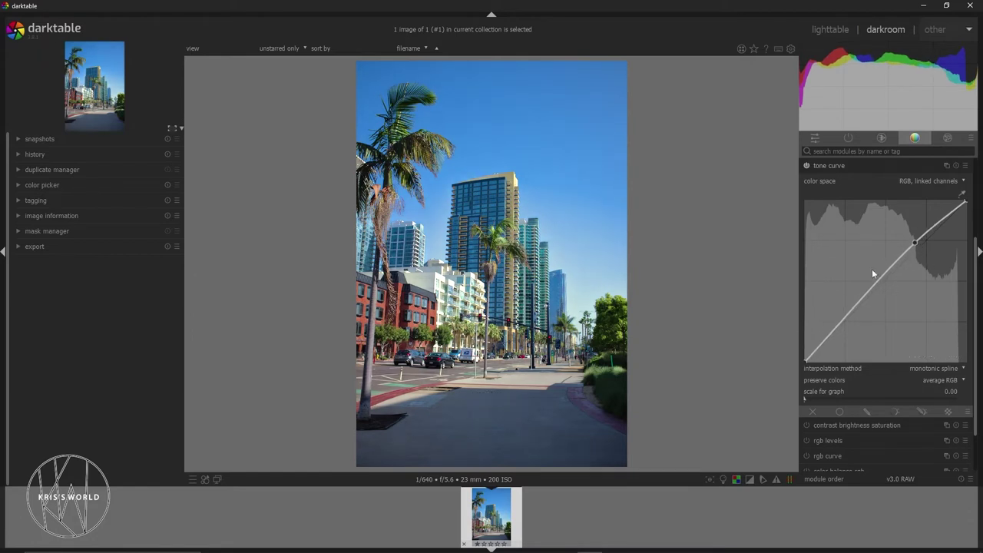
{"action": "left_click_drag", "start_coordinate": [916, 243], "coordinate": [919, 261]}
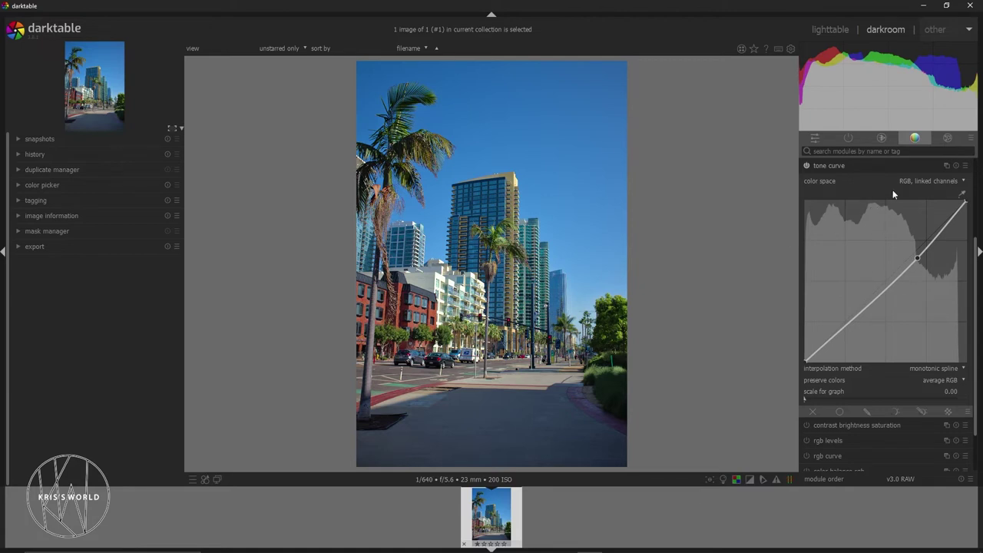
{"action": "left_click_drag", "start_coordinate": [917, 259], "coordinate": [915, 256]}
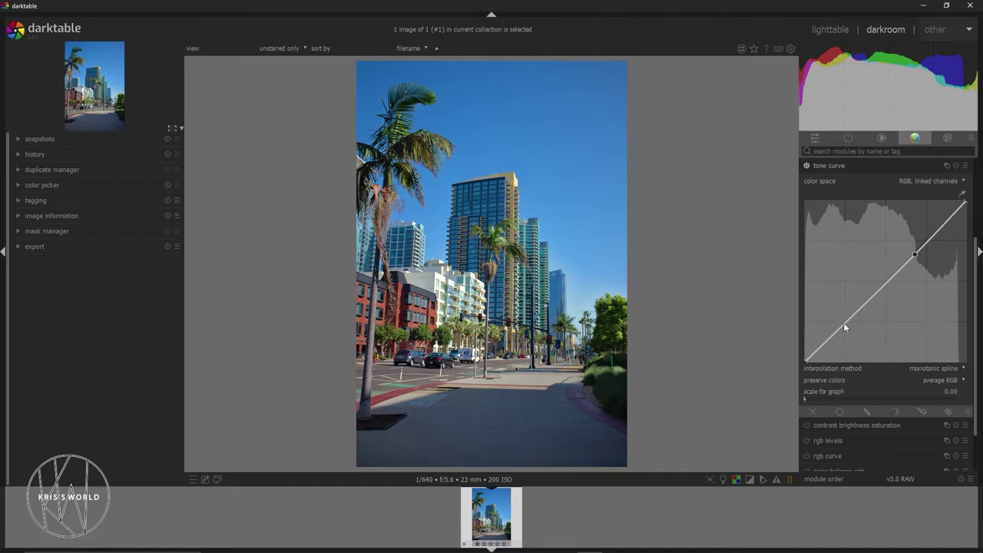
{"action": "left_click_drag", "start_coordinate": [842, 326], "coordinate": [835, 310]}
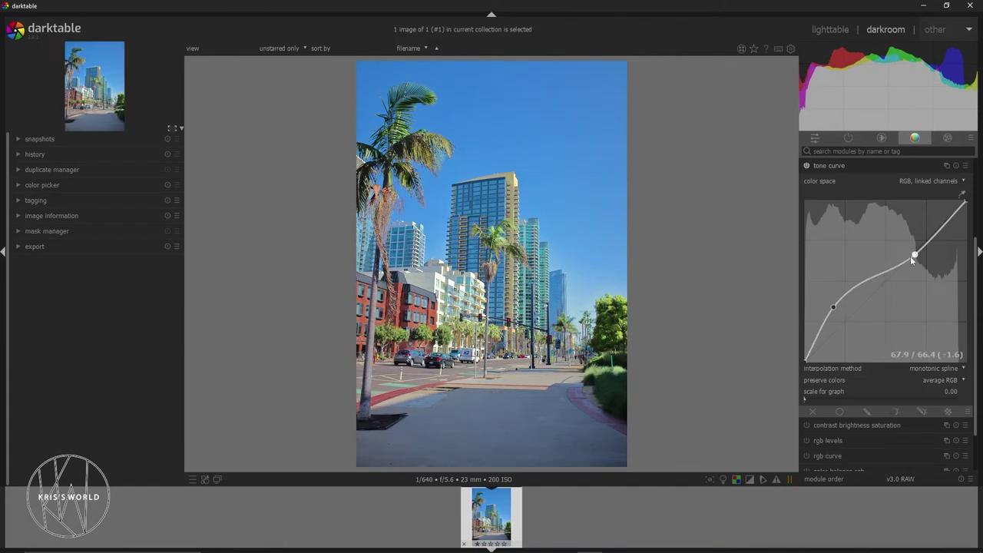
{"action": "mouse_move", "coordinate": [884, 273]}
{"action": "left_mouse_down"}
{"action": "mouse_move", "coordinate": [886, 284]}
{"action": "mouse_move", "coordinate": [885, 271]}
{"action": "left_mouse_up"}
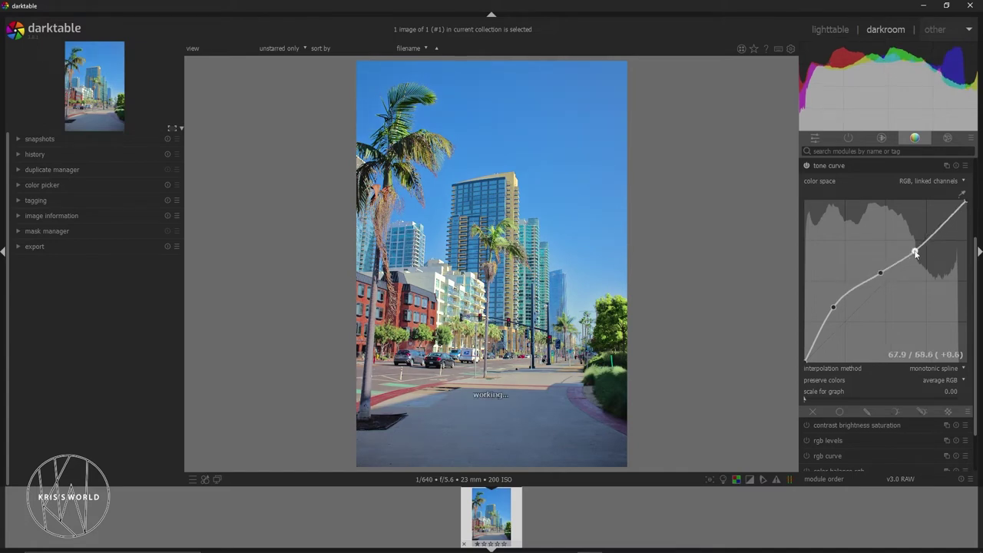
{"action": "left_click_drag", "start_coordinate": [914, 253], "coordinate": [922, 258]}
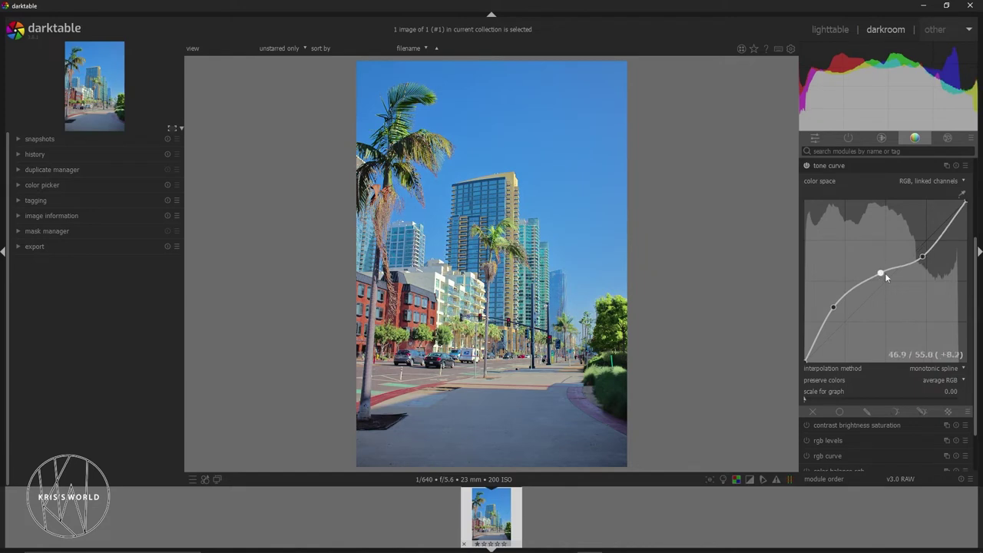
Step: Undo the curve edits and delete the middle point to straighten the curve, then restore the window size
{"action": "key", "text": "ctrl+z"}
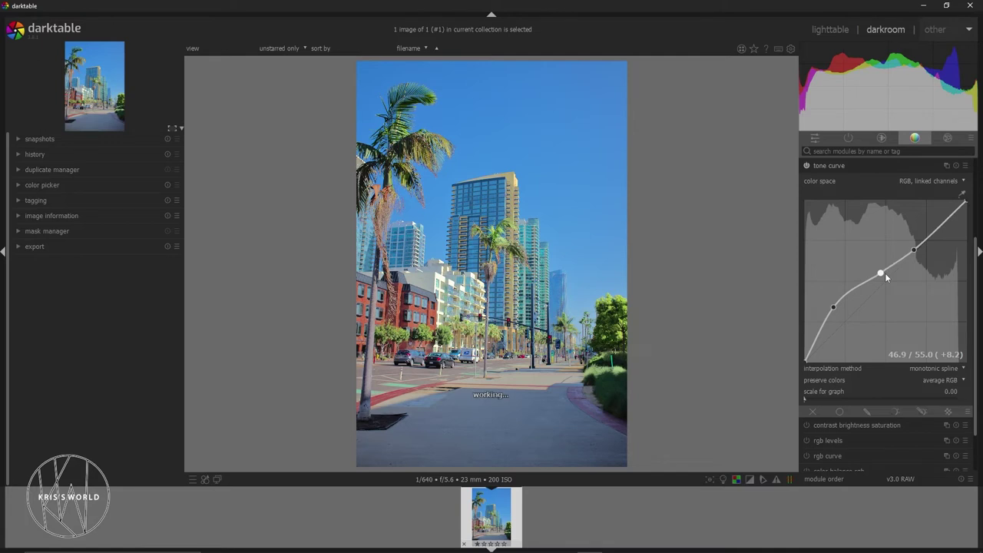
{"action": "key", "text": "ctrl+z"}
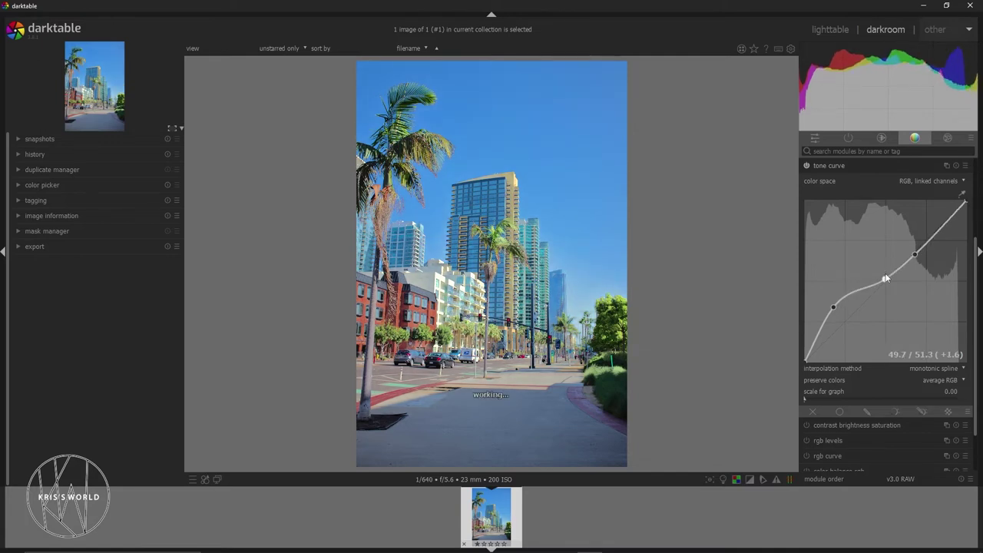
{"action": "key", "text": "ctrl+z"}
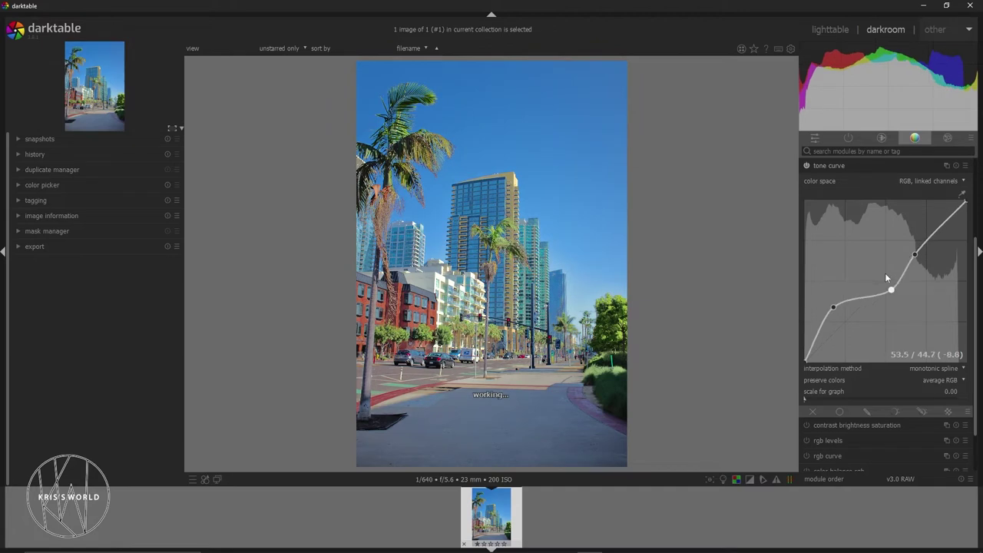
{"action": "right_click", "coordinate": [885, 278]}
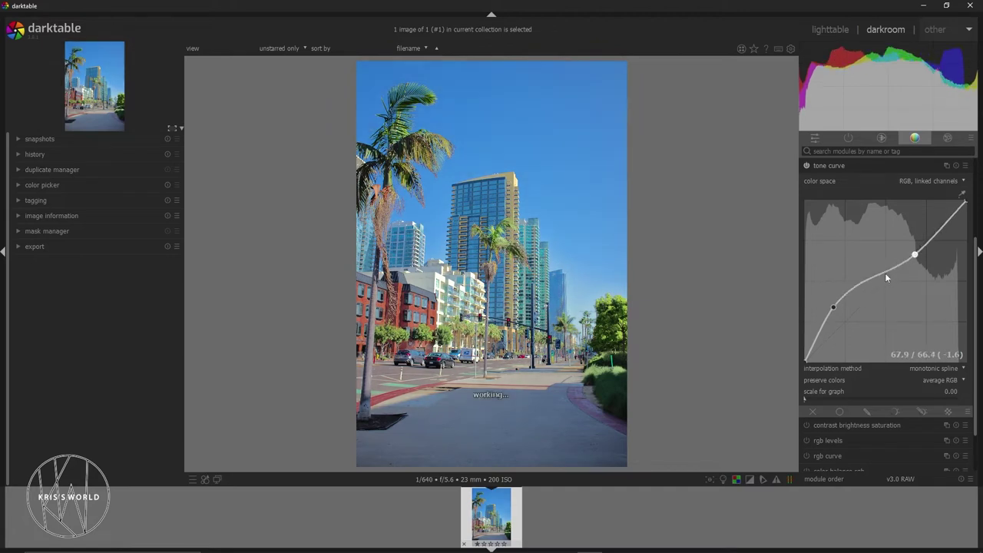
{"action": "key", "text": "ctrl+z"}
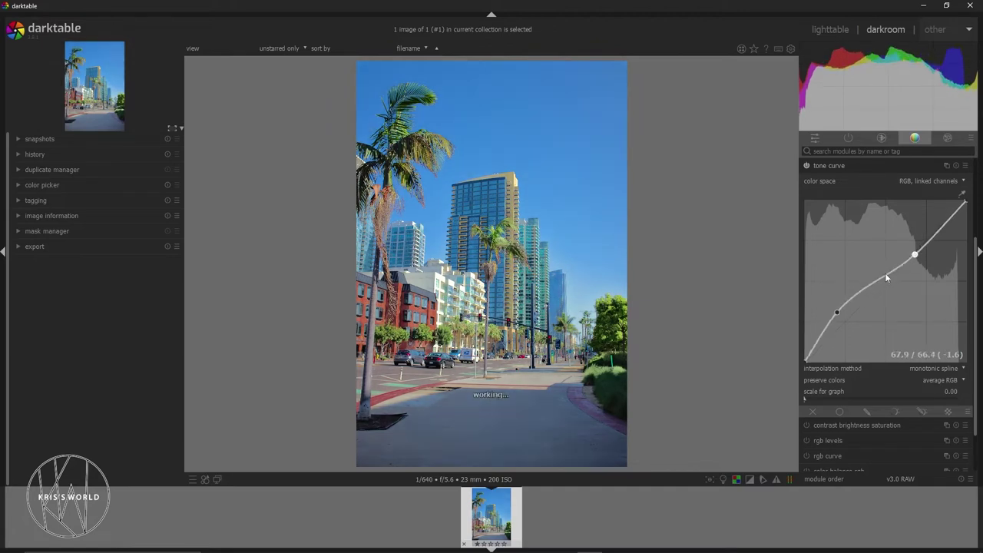
{"action": "key", "text": "ctrl+z"}
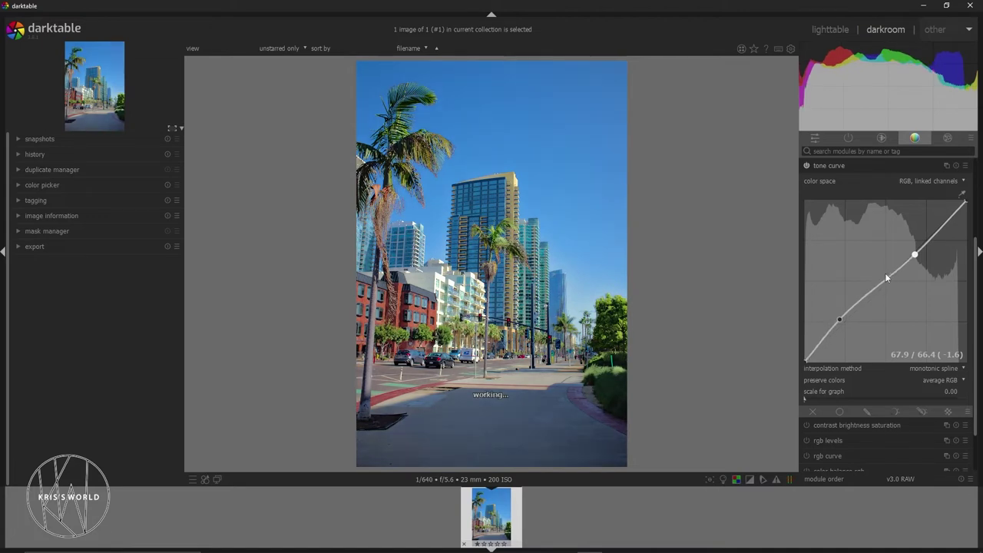
{"action": "key", "text": "ctrl+z"}
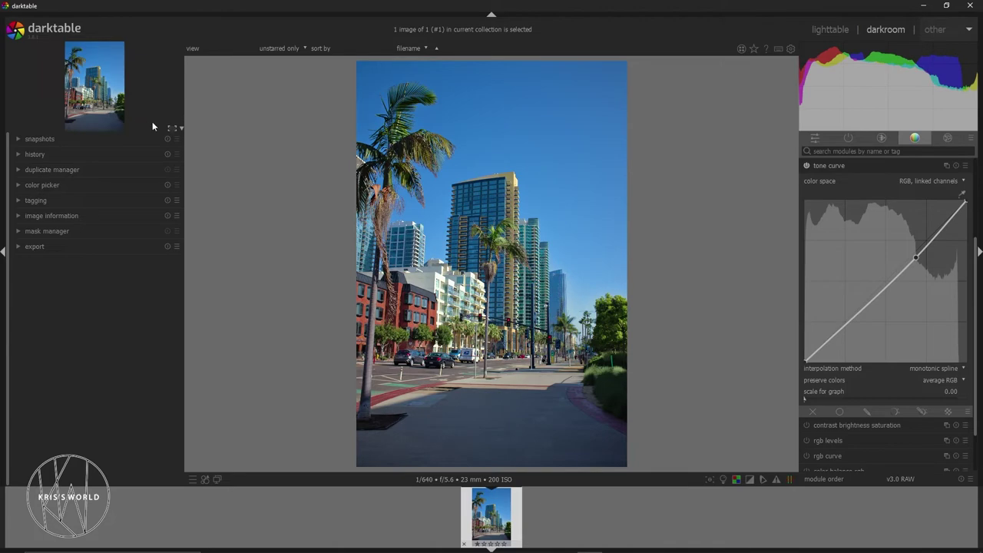
{"action": "double_click", "coordinate": [56, 8]}
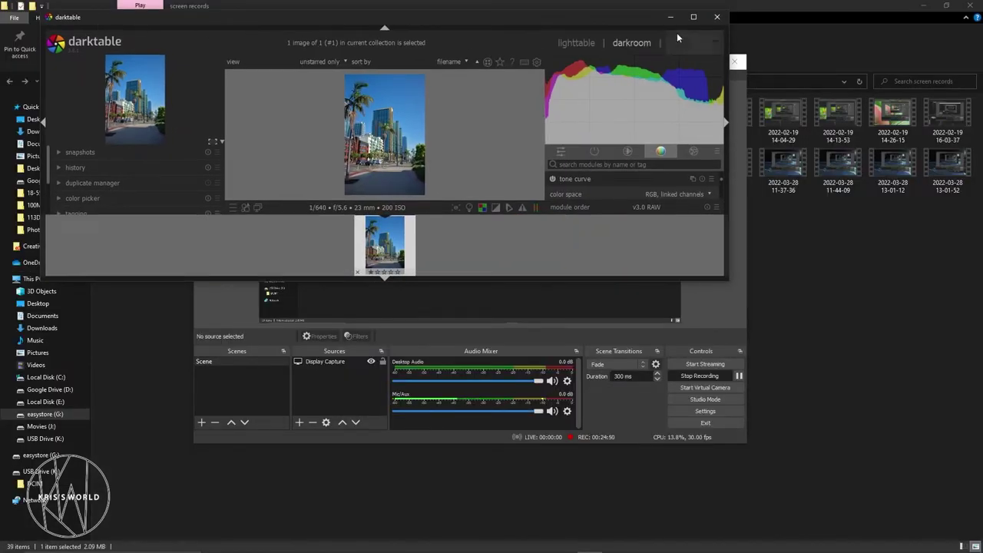
Step: Maximize the window again, check the About box showing version 3.8.1, and close it
{"action": "left_click", "coordinate": [691, 16]}
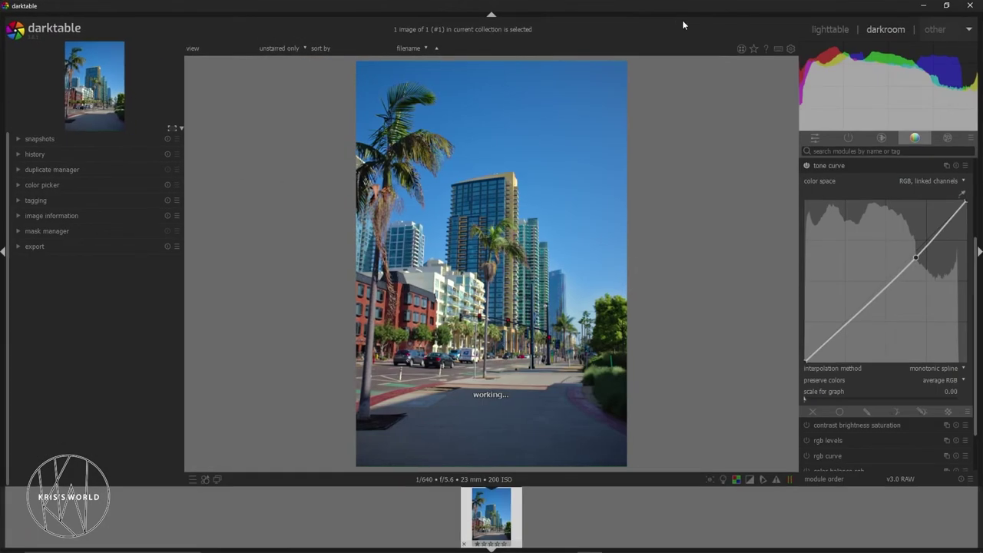
{"action": "left_click", "coordinate": [46, 27]}
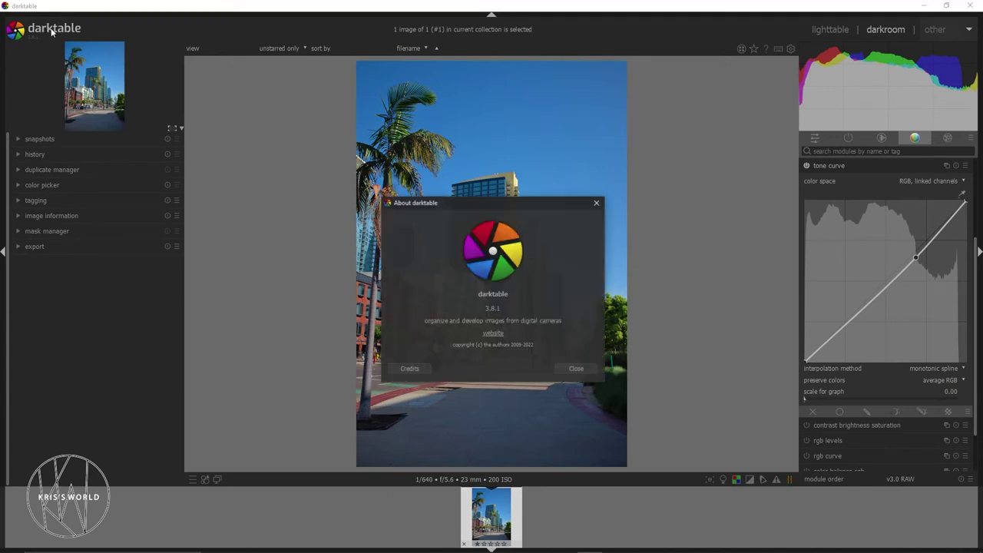
{"action": "left_click", "coordinate": [596, 203]}
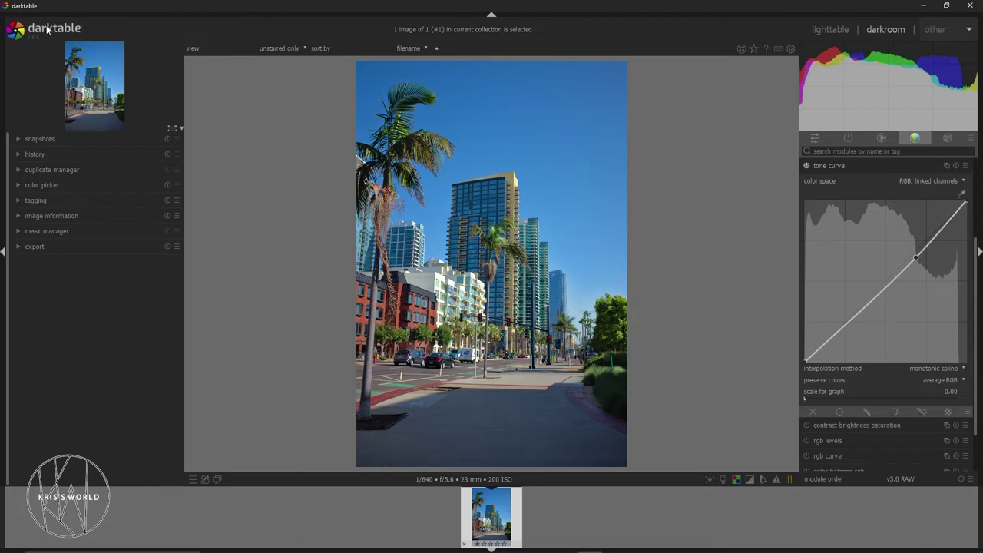
Step: Open the global preferences and browse the pages from general through presets
{"action": "left_click", "coordinate": [790, 49]}
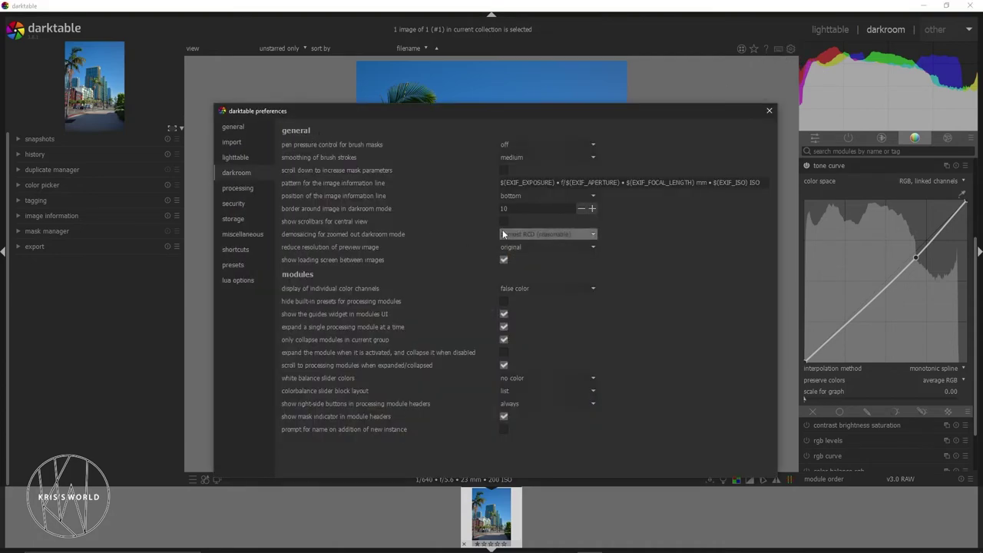
{"action": "left_click", "coordinate": [233, 130]}
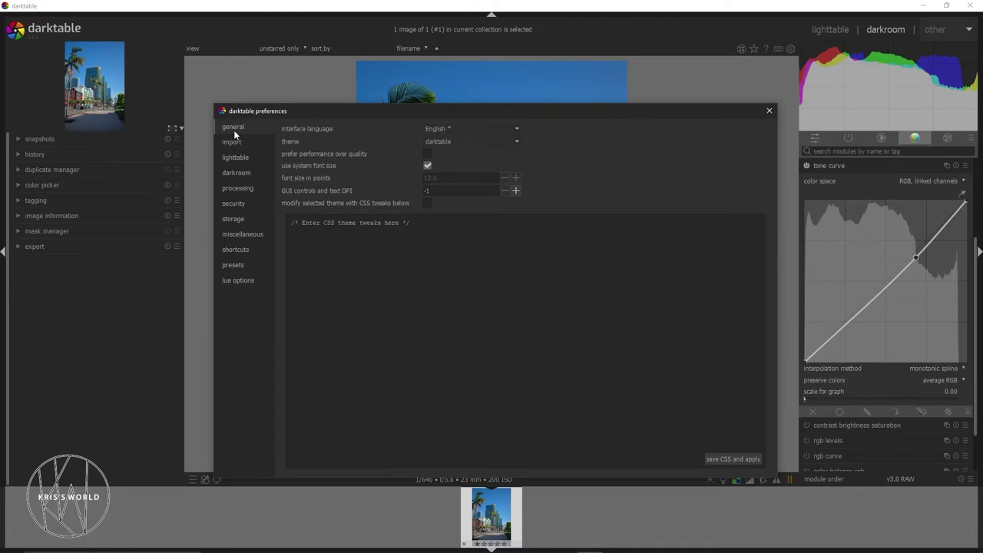
{"action": "left_click", "coordinate": [232, 143]}
{"action": "left_click", "coordinate": [236, 158]}
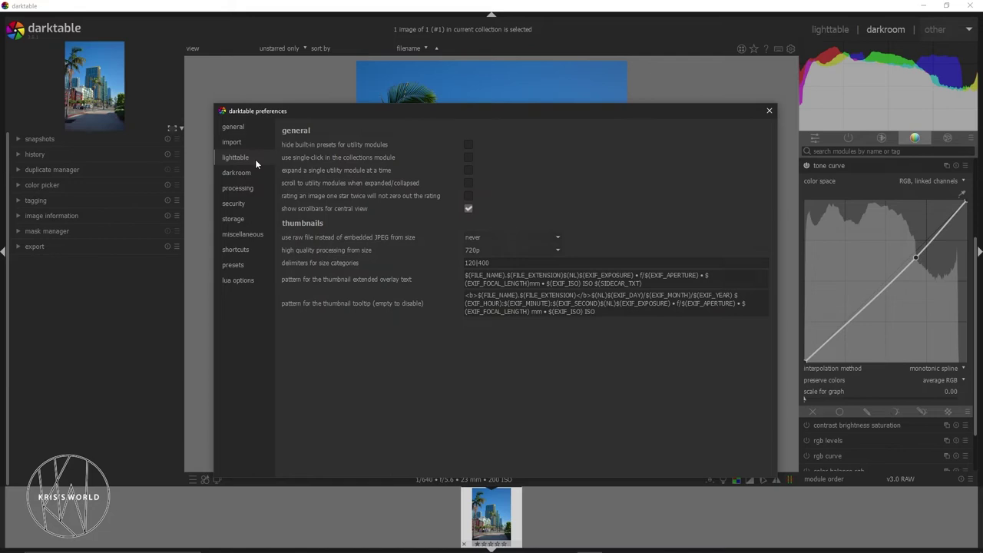
{"action": "left_click", "coordinate": [249, 170]}
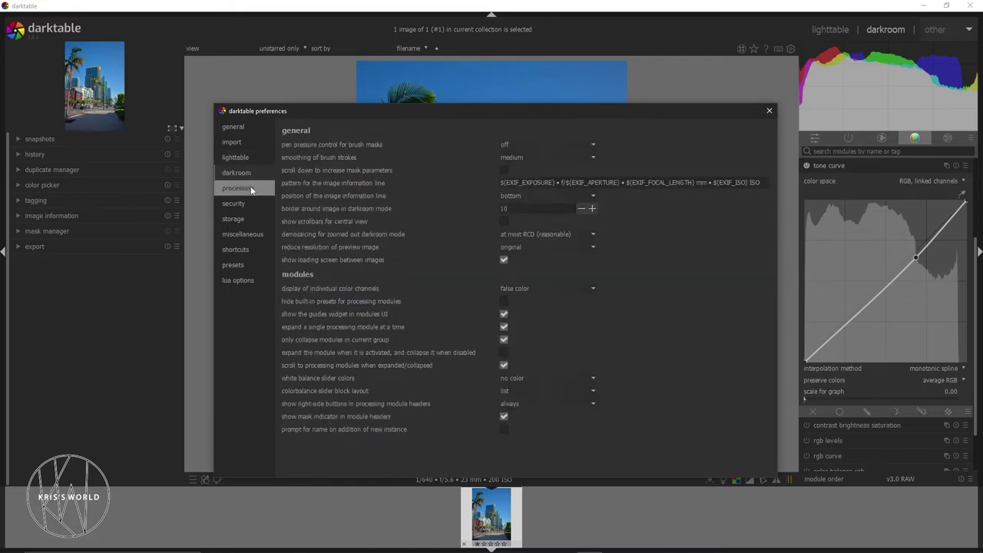
{"action": "left_click", "coordinate": [249, 187]}
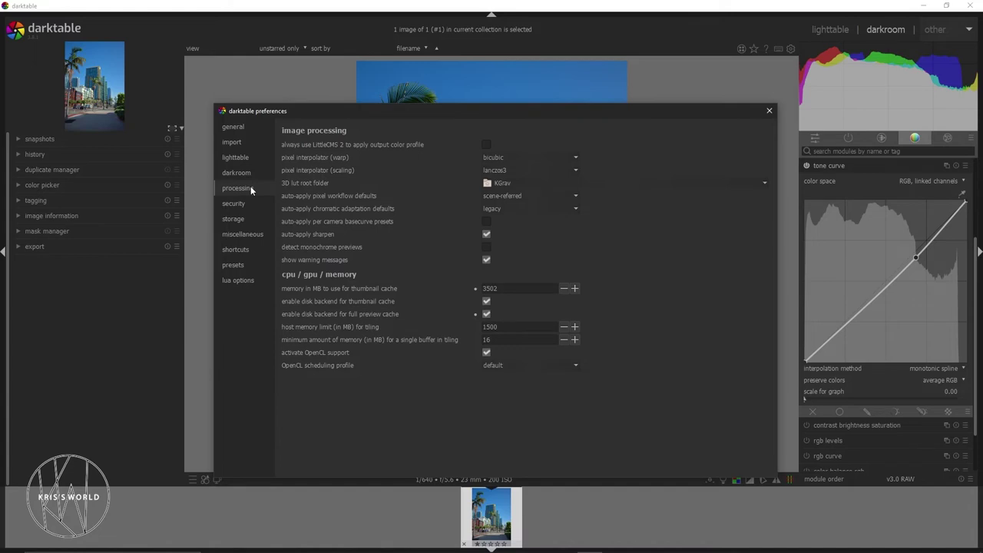
{"action": "left_click", "coordinate": [244, 201]}
{"action": "left_click", "coordinate": [246, 218]}
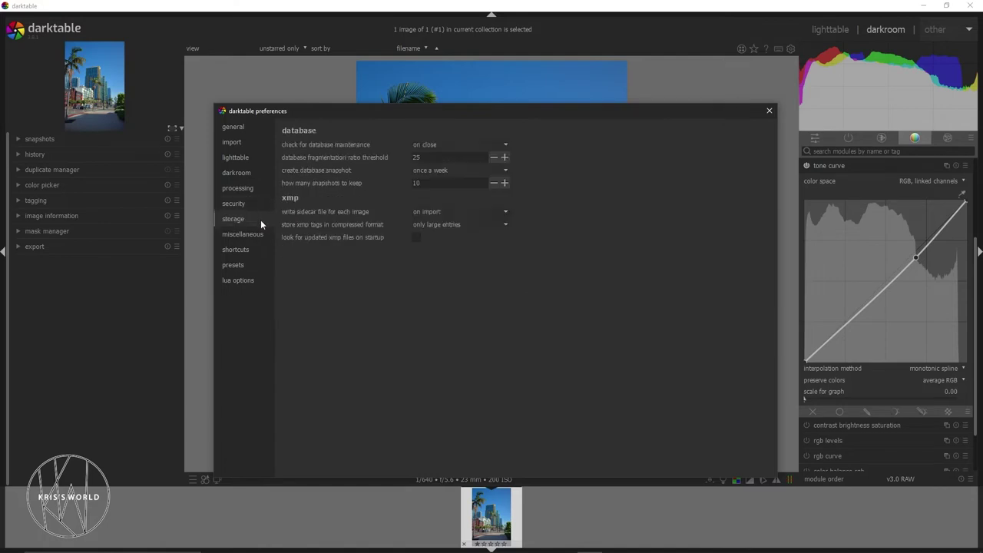
{"action": "left_click", "coordinate": [250, 232]}
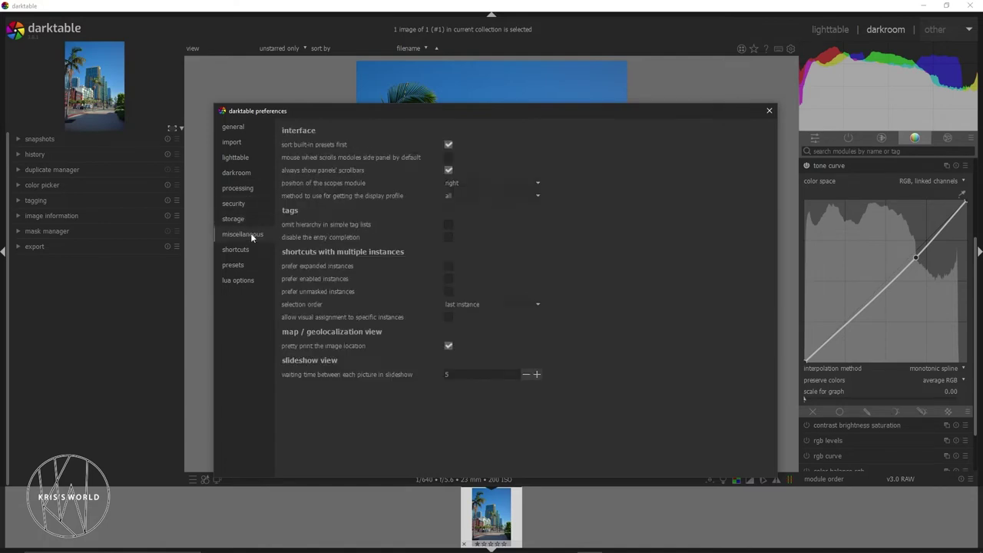
{"action": "left_click", "coordinate": [252, 249]}
{"action": "left_click", "coordinate": [258, 264]}
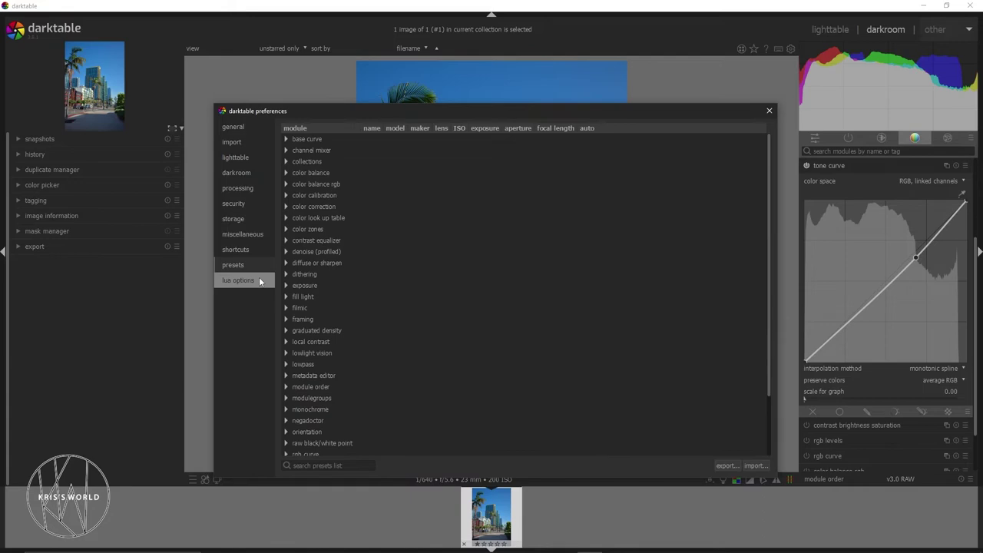
Step: Browse the lua options page and back up through to general, then close the preferences
{"action": "scroll", "coordinate": [335, 414], "scroll_direction": "down", "scroll_amount": 3}
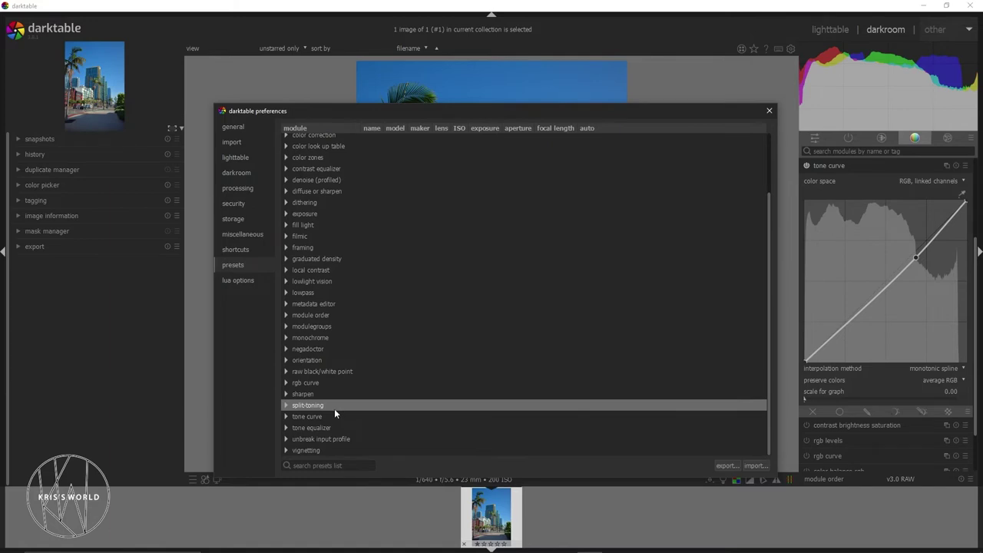
{"action": "scroll", "coordinate": [333, 407], "scroll_direction": "up", "scroll_amount": 3}
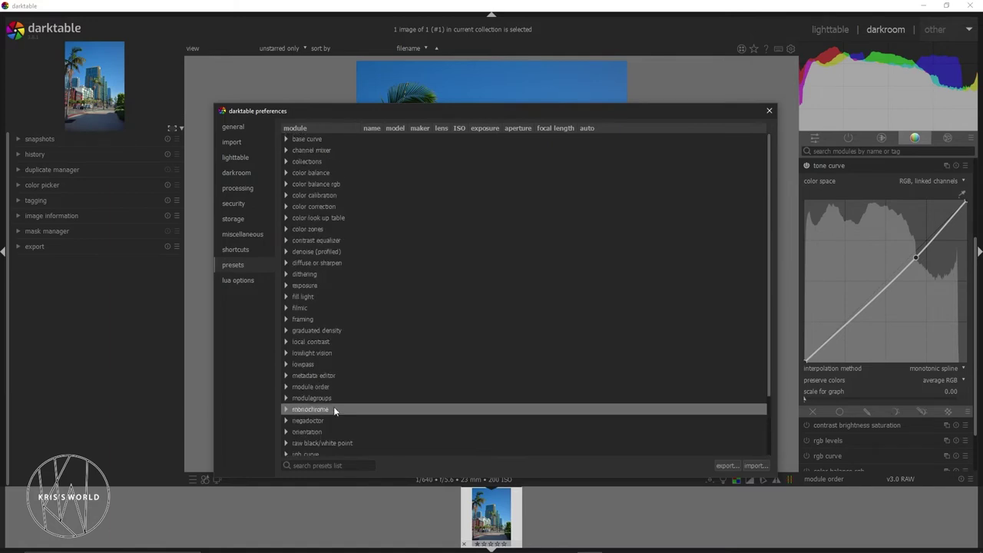
{"action": "left_click", "coordinate": [239, 282]}
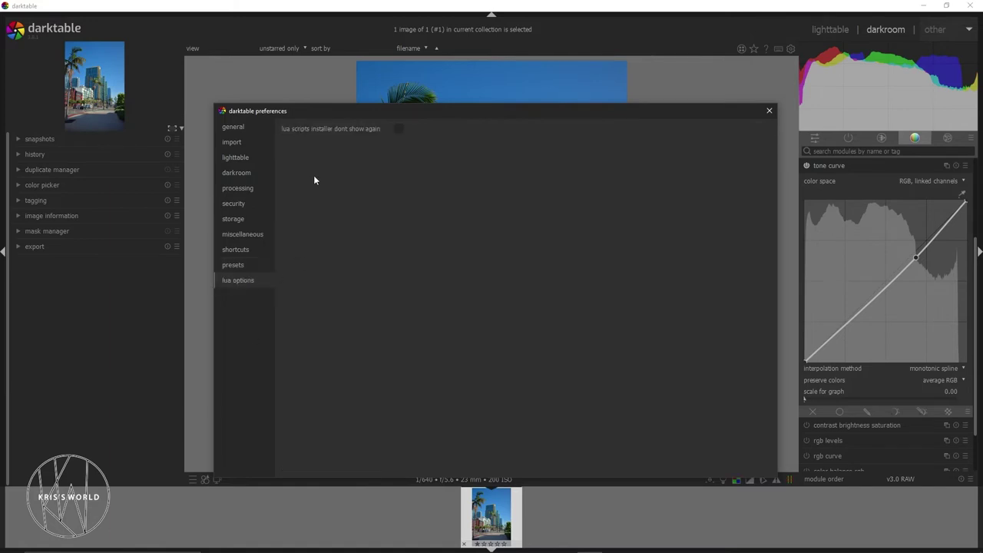
{"action": "left_click", "coordinate": [241, 262]}
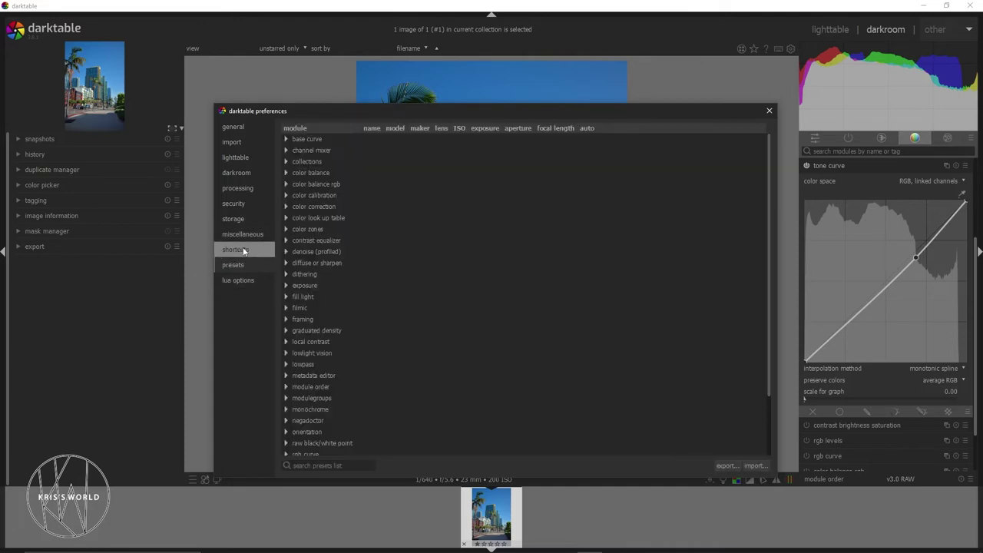
{"action": "left_click", "coordinate": [243, 249]}
{"action": "left_click", "coordinate": [242, 237]}
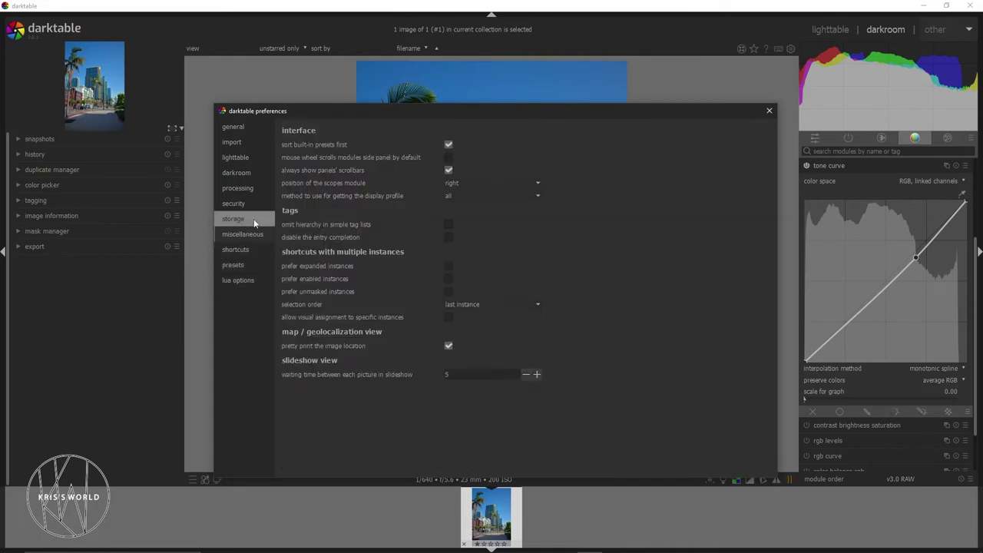
{"action": "left_click", "coordinate": [246, 204]}
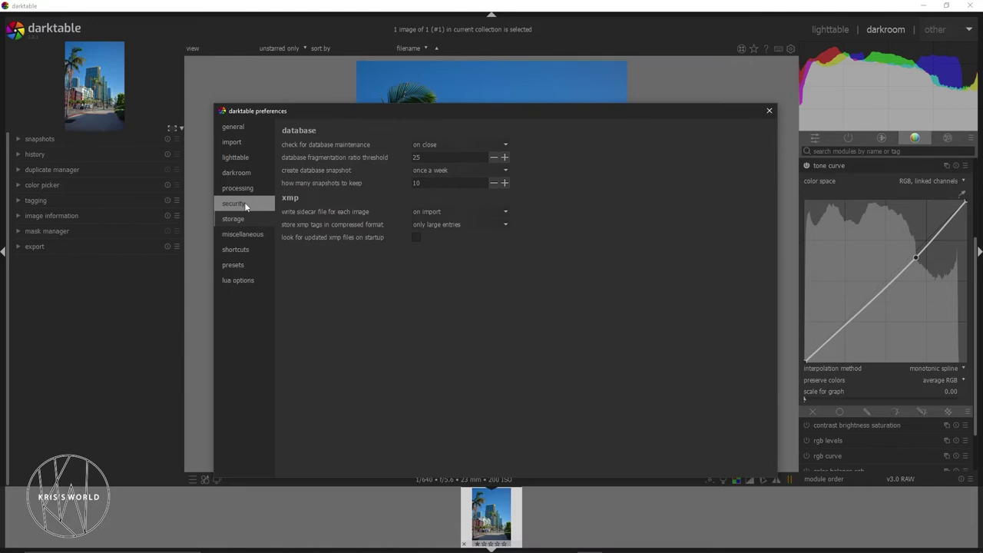
{"action": "left_click", "coordinate": [244, 202]}
{"action": "left_click", "coordinate": [246, 188]}
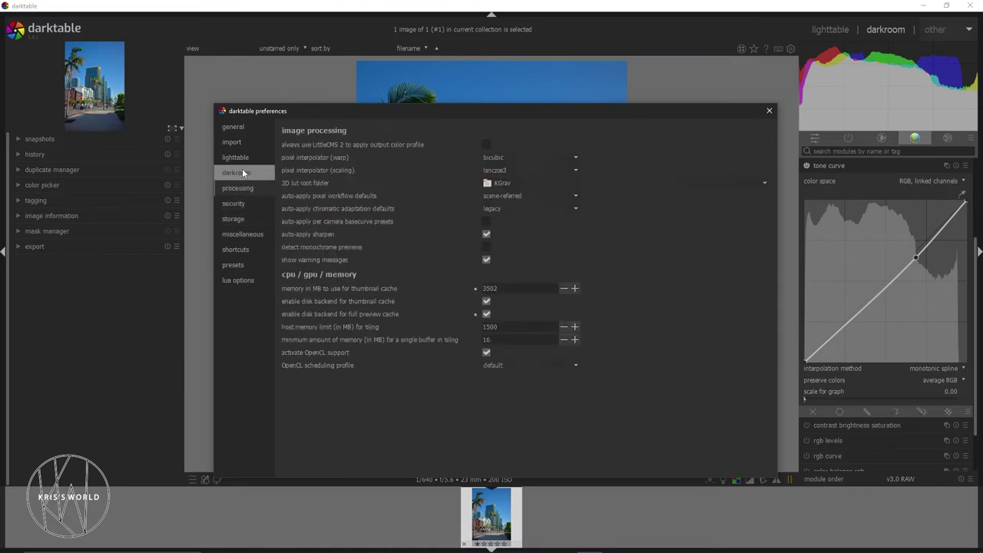
{"action": "left_click", "coordinate": [238, 172]}
{"action": "left_click", "coordinate": [237, 157]}
{"action": "left_click", "coordinate": [241, 142]}
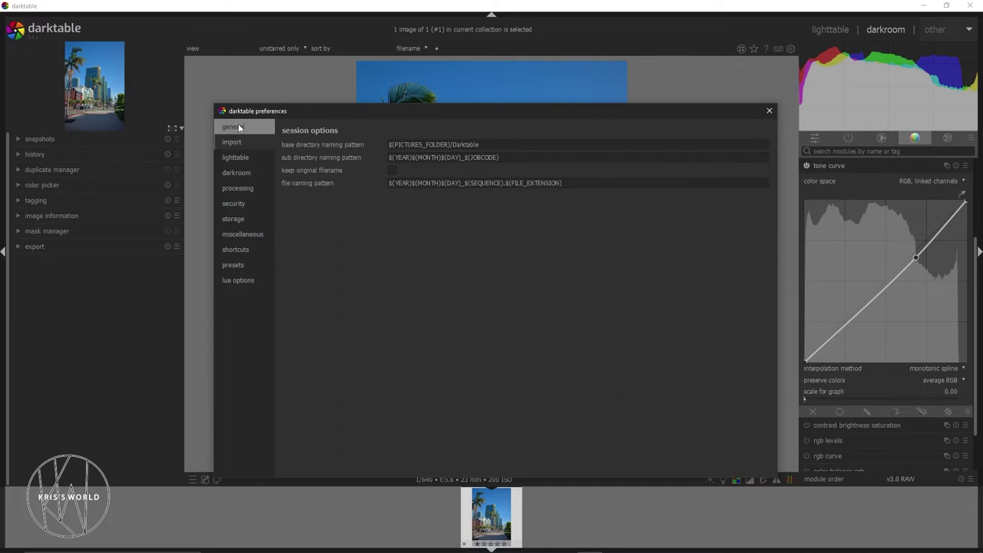
{"action": "left_click", "coordinate": [233, 127]}
{"action": "left_click", "coordinate": [769, 112]}
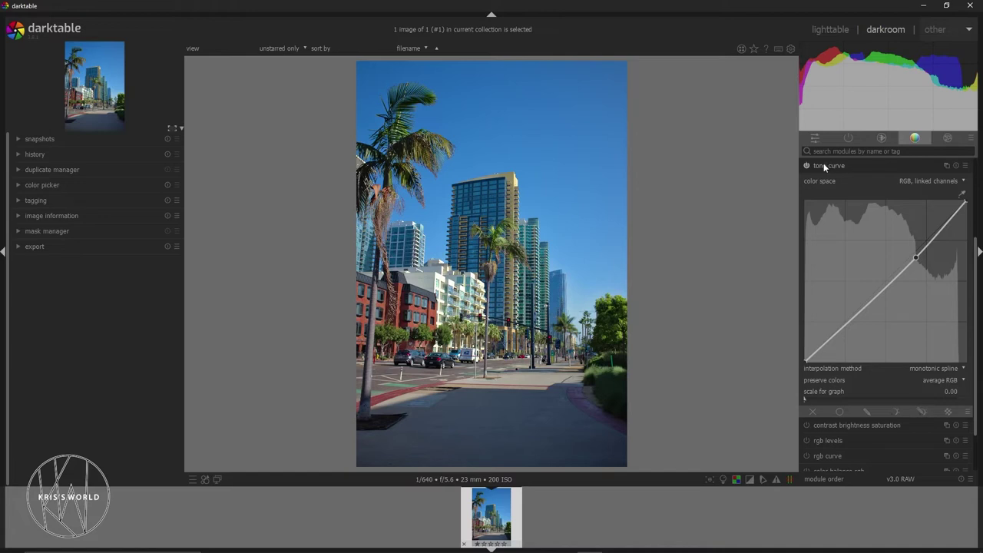
Step: Collapse the tone curve, then expand and switch on contrast brightness saturation
{"action": "mouse_move", "coordinate": [824, 165]}
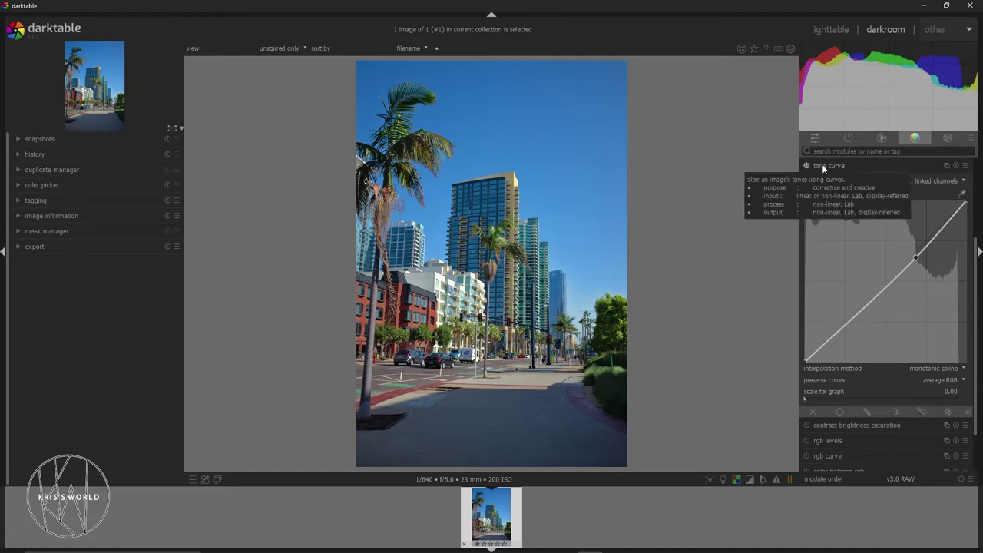
{"action": "left_click", "coordinate": [823, 164]}
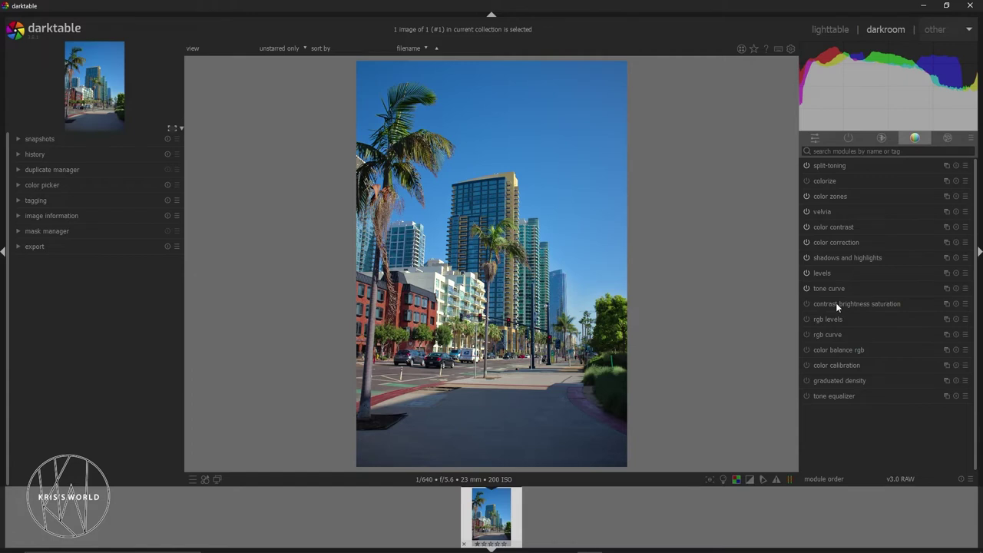
{"action": "mouse_move", "coordinate": [835, 303]}
{"action": "left_click", "coordinate": [822, 304]}
{"action": "left_click", "coordinate": [806, 305]}
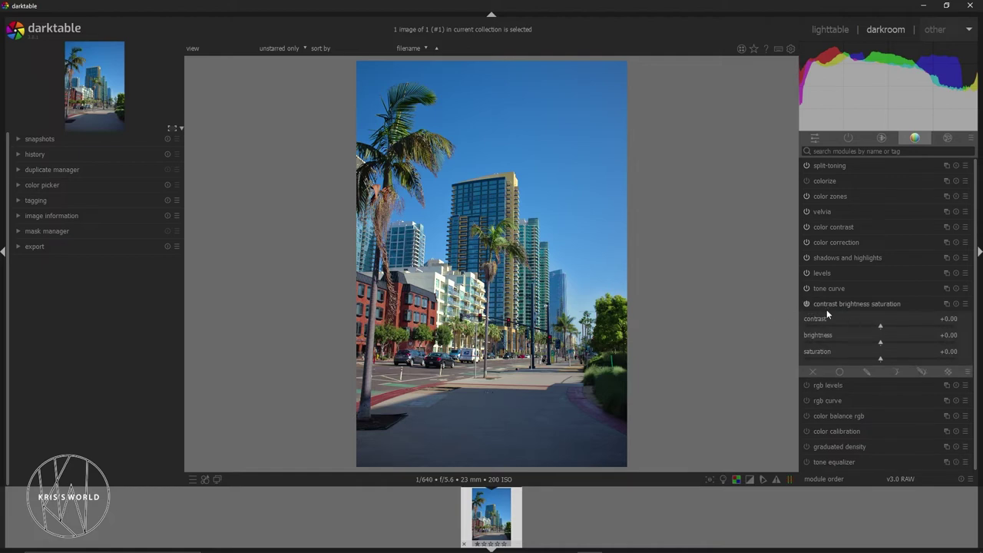
Step: Test the module by raising contrast and brightness, then moving saturation back toward zero
{"action": "left_click", "coordinate": [885, 326]}
{"action": "mouse_move", "coordinate": [887, 326]}
{"action": "left_mouse_down"}
{"action": "mouse_move", "coordinate": [964, 345]}
{"action": "mouse_move", "coordinate": [794, 333]}
{"action": "mouse_move", "coordinate": [882, 328]}
{"action": "left_mouse_up"}
{"action": "scroll", "coordinate": [887, 327], "scroll_direction": "down", "scroll_amount": 4}
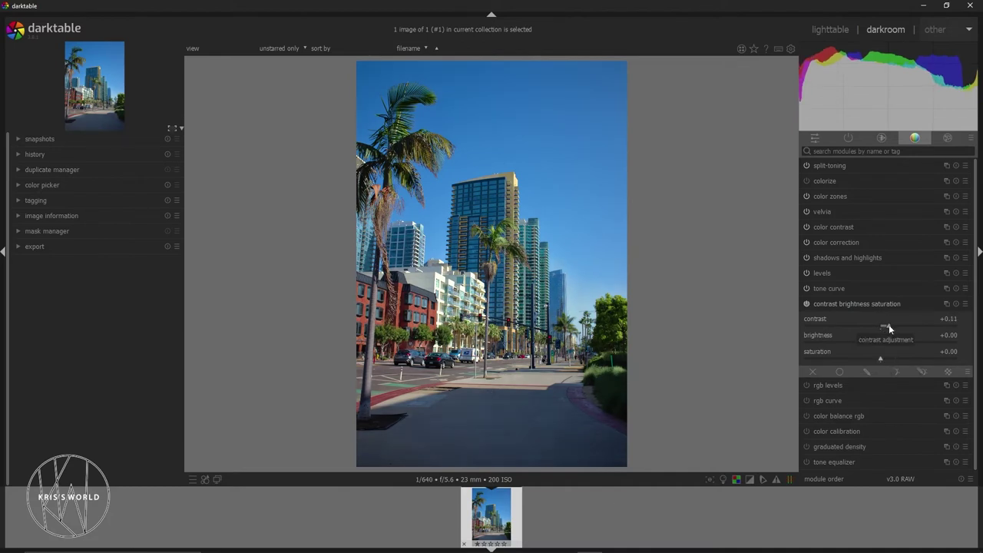
{"action": "scroll", "coordinate": [884, 329], "scroll_direction": "up", "scroll_amount": 2}
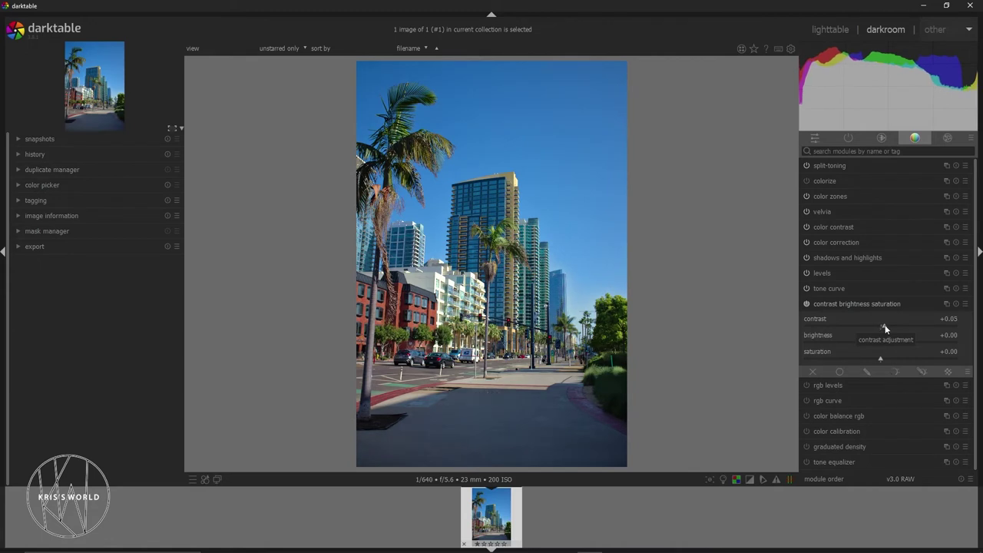
{"action": "left_click_drag", "start_coordinate": [885, 328], "coordinate": [880, 329]}
{"action": "mouse_move", "coordinate": [879, 342]}
{"action": "left_mouse_down"}
{"action": "mouse_move", "coordinate": [900, 351]}
{"action": "mouse_move", "coordinate": [881, 357]}
{"action": "mouse_move", "coordinate": [982, 374]}
{"action": "mouse_move", "coordinate": [784, 369]}
{"action": "left_mouse_up"}
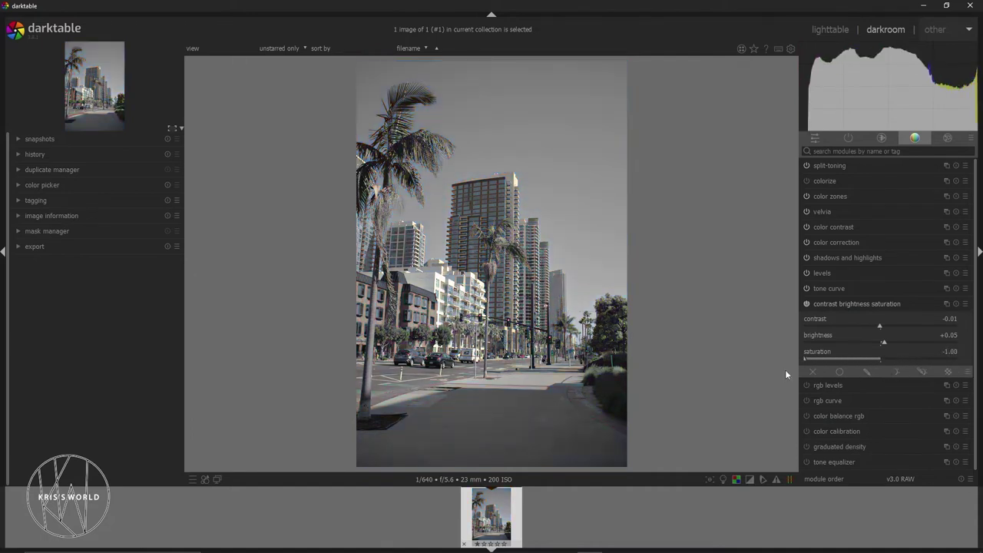
{"action": "left_click_drag", "start_coordinate": [857, 370], "coordinate": [882, 369]}
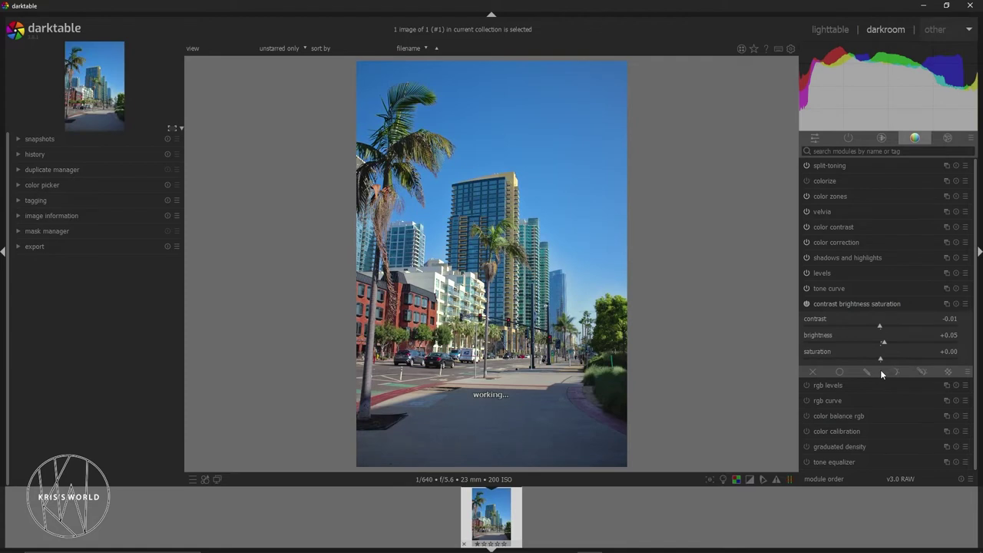
Step: Push saturation and contrast near maximum, then reset saturation, brightness and contrast to +0.00
{"action": "left_click", "coordinate": [956, 354]}
{"action": "double_click", "coordinate": [954, 354]}
{"action": "double_click", "coordinate": [951, 335]}
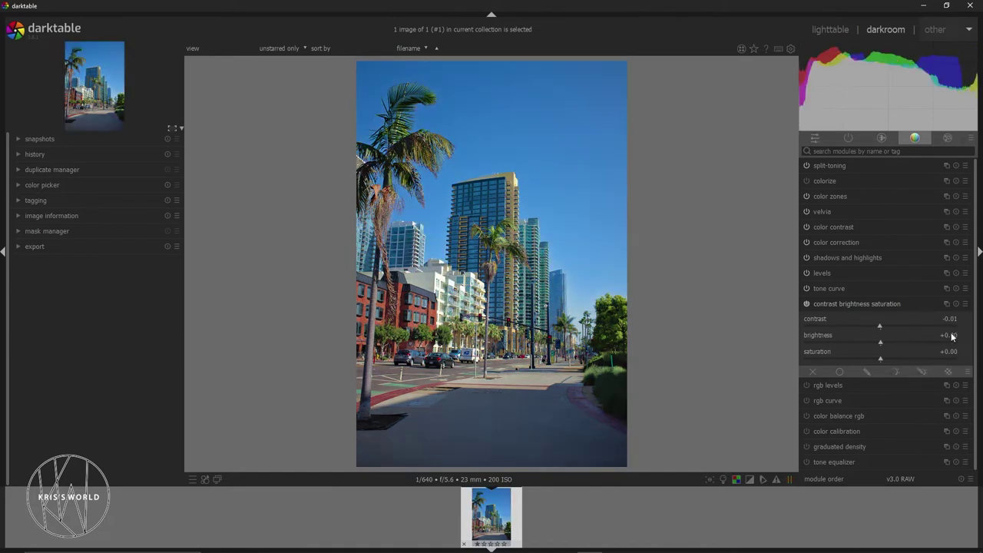
{"action": "left_click", "coordinate": [950, 321]}
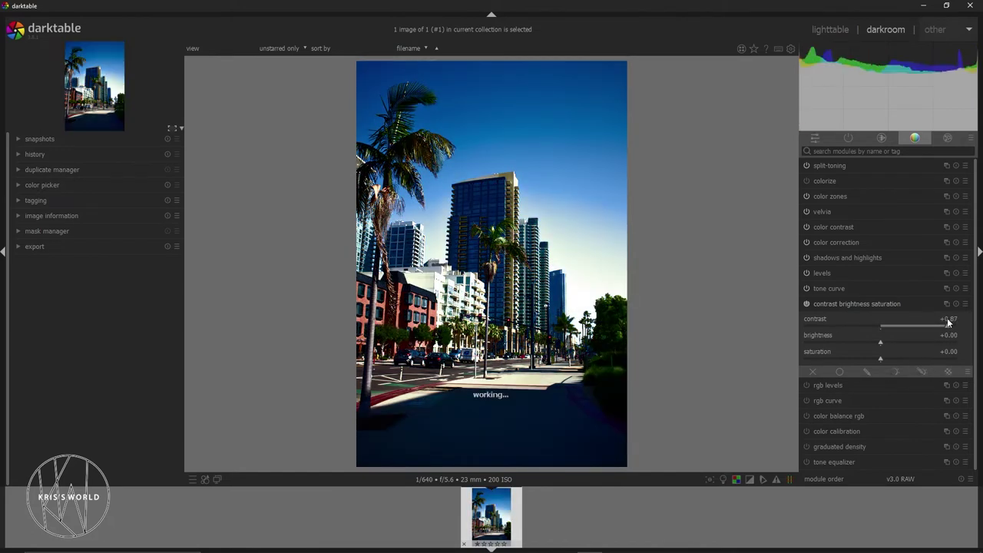
{"action": "left_click", "coordinate": [952, 321]}
{"action": "double_click", "coordinate": [952, 322]}
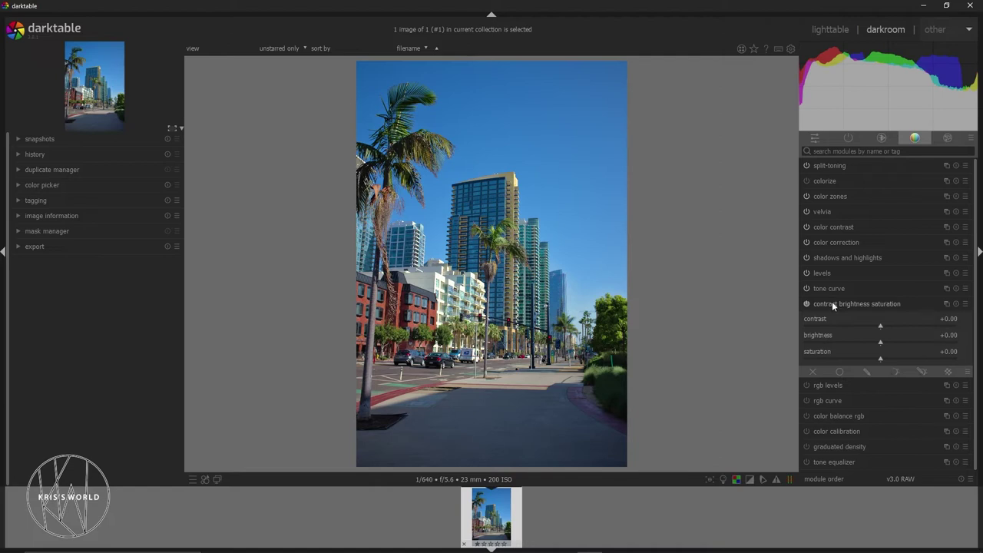
{"action": "left_click", "coordinate": [826, 386]}
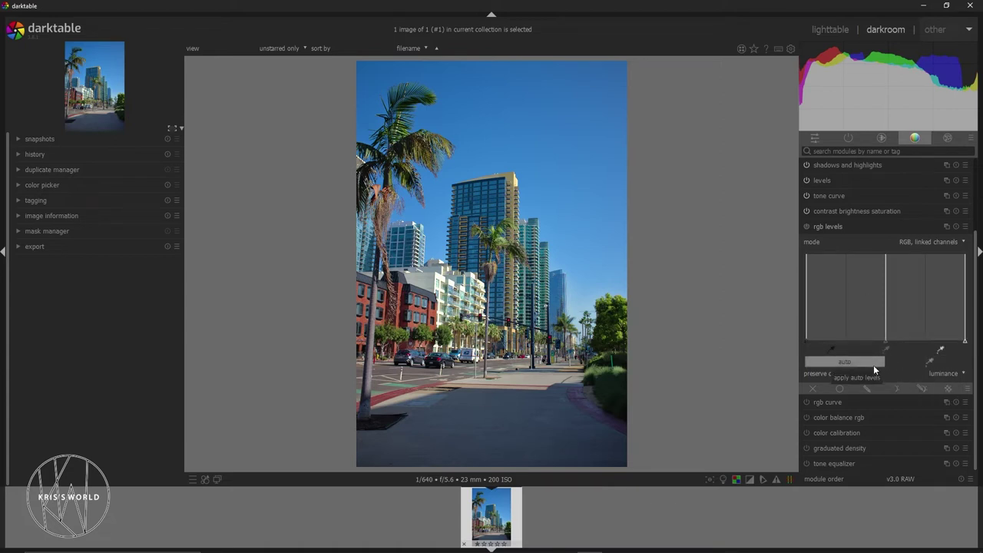
Step: Enable rgb levels, apply auto levels, check the levels mode list, and expand rgb curve
{"action": "left_click", "coordinate": [847, 361]}
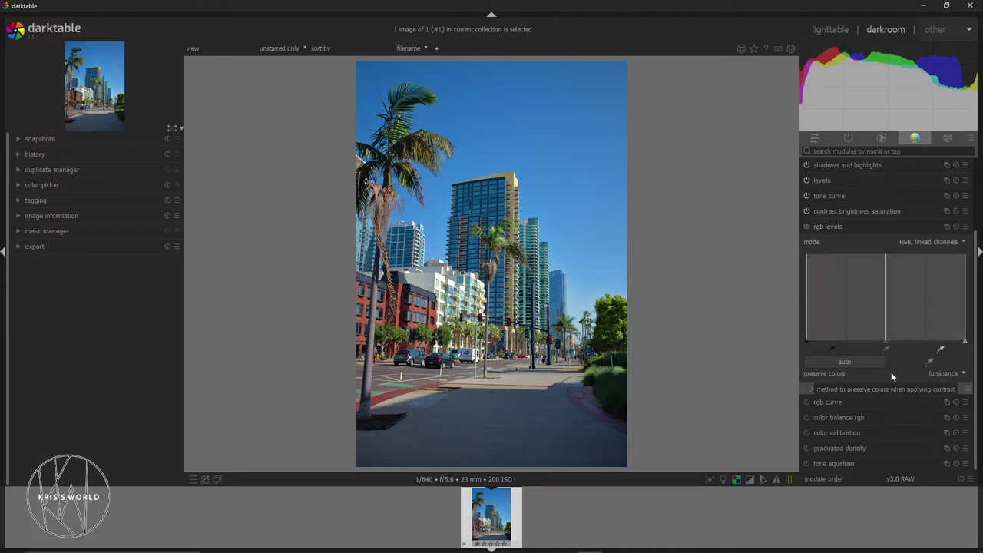
{"action": "left_click", "coordinate": [860, 367]}
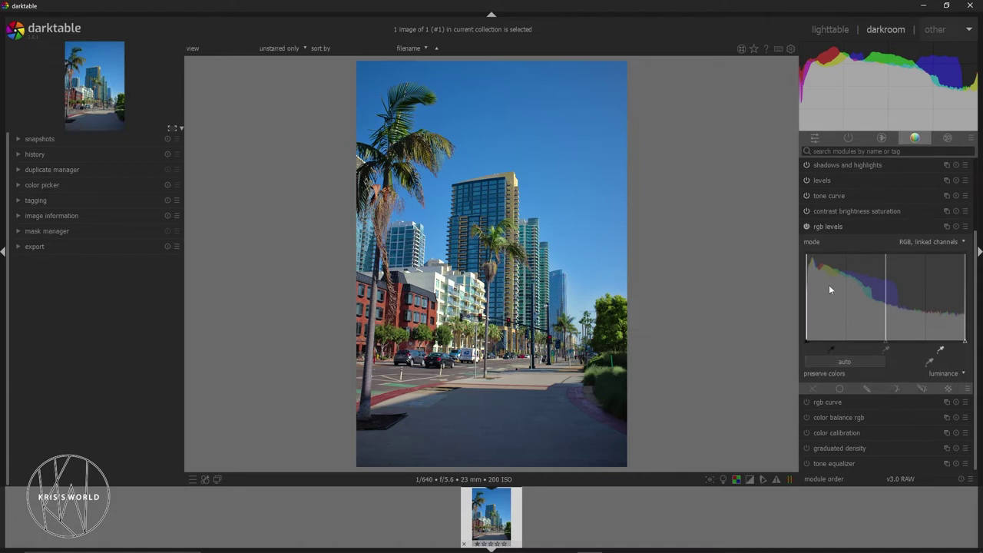
{"action": "left_click", "coordinate": [816, 241]}
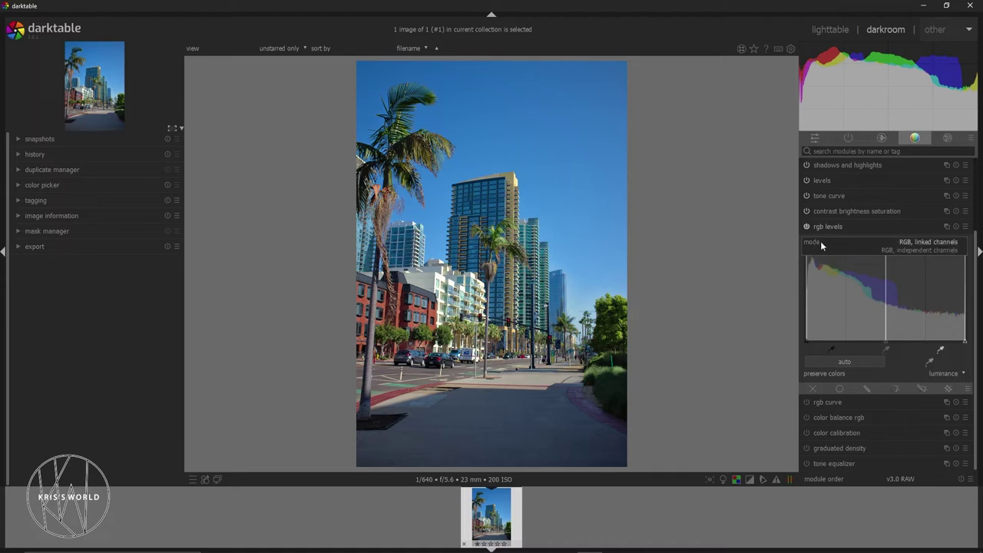
{"action": "left_click", "coordinate": [829, 401]}
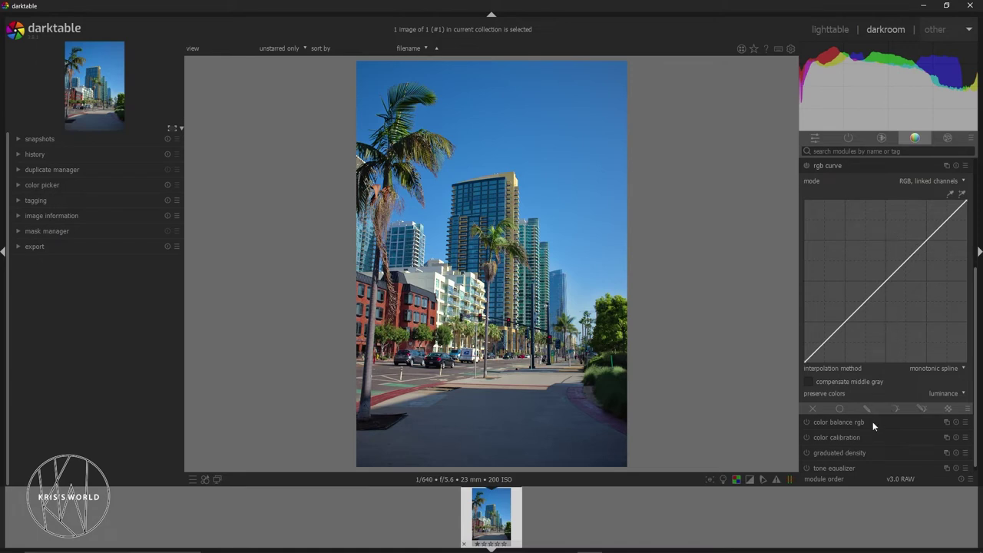
Step: Add rgb curve points and lift the midtone from 134.7 to 142.7 (+8.0)
{"action": "left_click", "coordinate": [886, 285]}
{"action": "mouse_move", "coordinate": [886, 285]}
{"action": "left_mouse_down"}
{"action": "mouse_move", "coordinate": [875, 285]}
{"action": "mouse_move", "coordinate": [884, 293]}
{"action": "mouse_move", "coordinate": [871, 281]}
{"action": "left_mouse_up"}
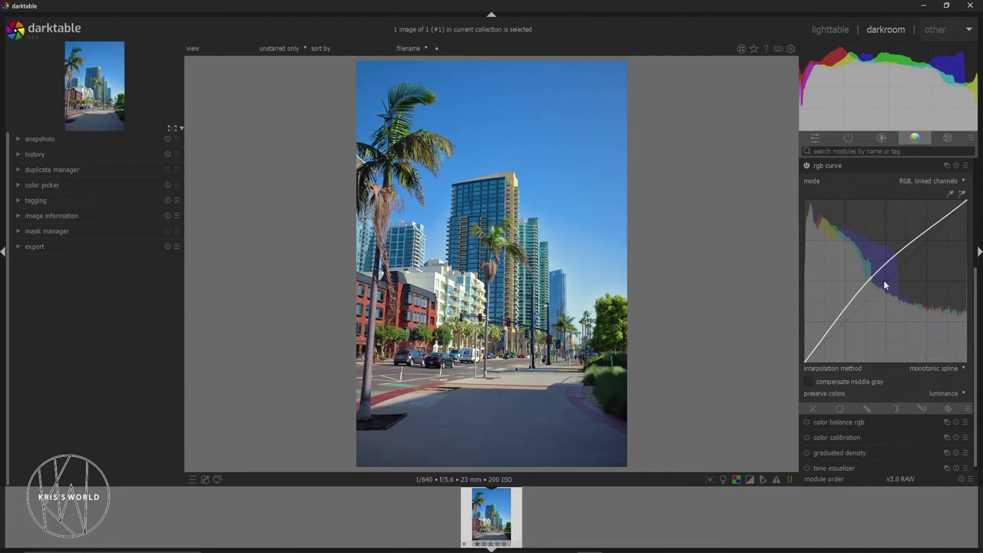
{"action": "left_click", "coordinate": [884, 285]}
{"action": "left_click_drag", "start_coordinate": [888, 285], "coordinate": [853, 294]}
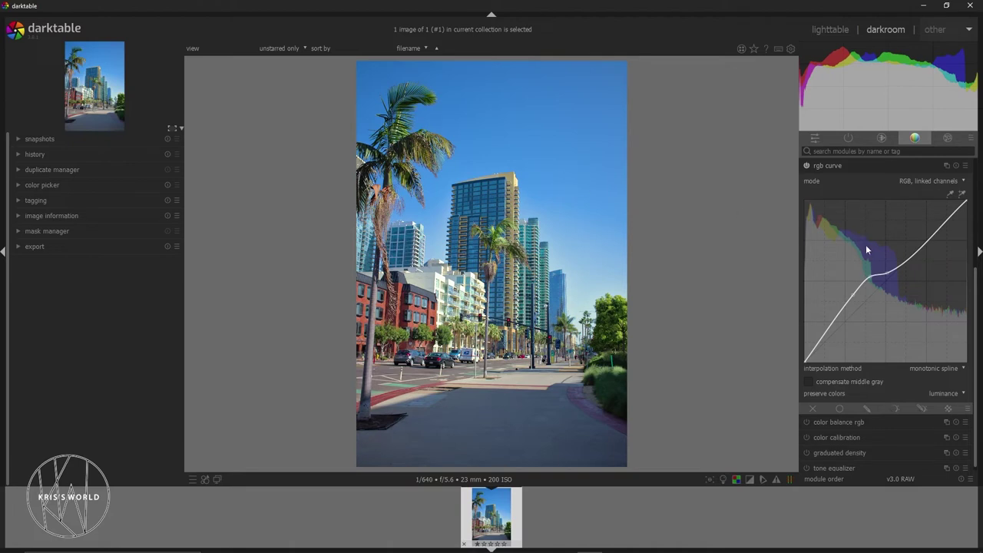
{"action": "left_click_drag", "start_coordinate": [886, 272], "coordinate": [890, 273]}
Step: Zoom the image to 100% on the tall building's edge
{"action": "scroll", "coordinate": [502, 191], "scroll_direction": "up", "scroll_amount": 5}
{"action": "scroll", "coordinate": [593, 219], "scroll_direction": "up", "scroll_amount": 2}
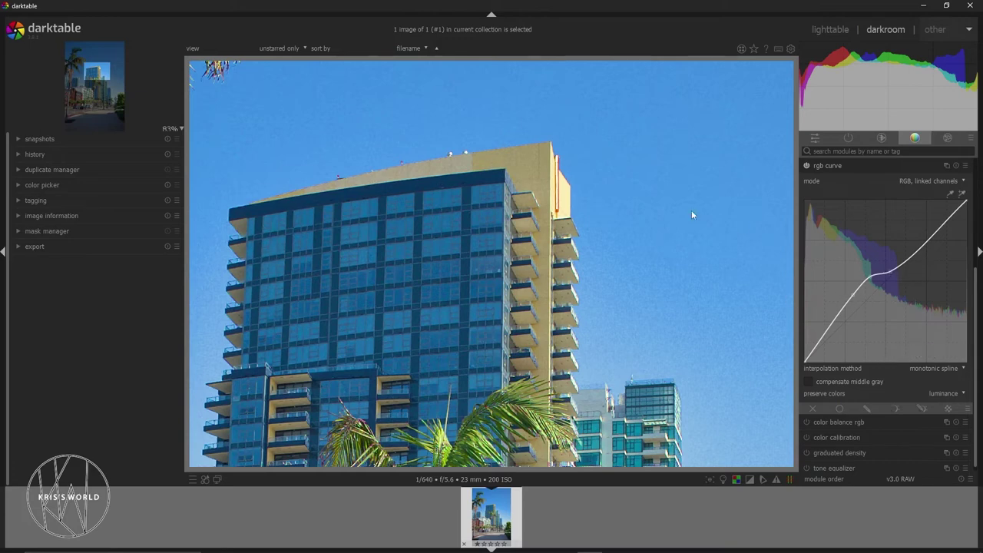
{"action": "middle_click", "coordinate": [568, 176]}
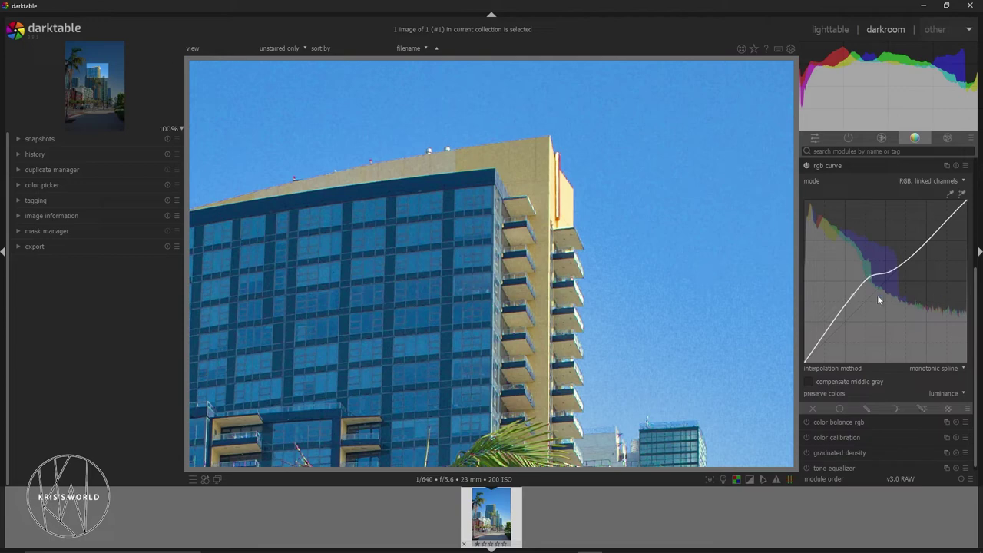
Step: Raise a midtone point on the RGB curve, try several variations, then reset it to linear
{"action": "left_click_drag", "start_coordinate": [878, 296], "coordinate": [916, 218]}
{"action": "scroll", "coordinate": [917, 221], "scroll_direction": "up", "scroll_amount": 3}
{"action": "scroll", "coordinate": [916, 221], "scroll_direction": "down", "scroll_amount": 2}
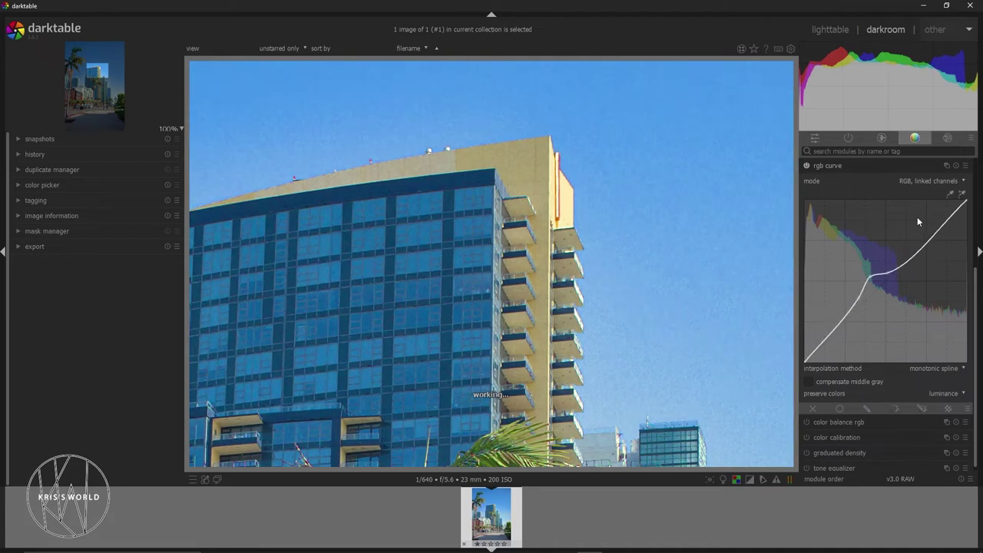
{"action": "scroll", "coordinate": [917, 221], "scroll_direction": "up", "scroll_amount": 5}
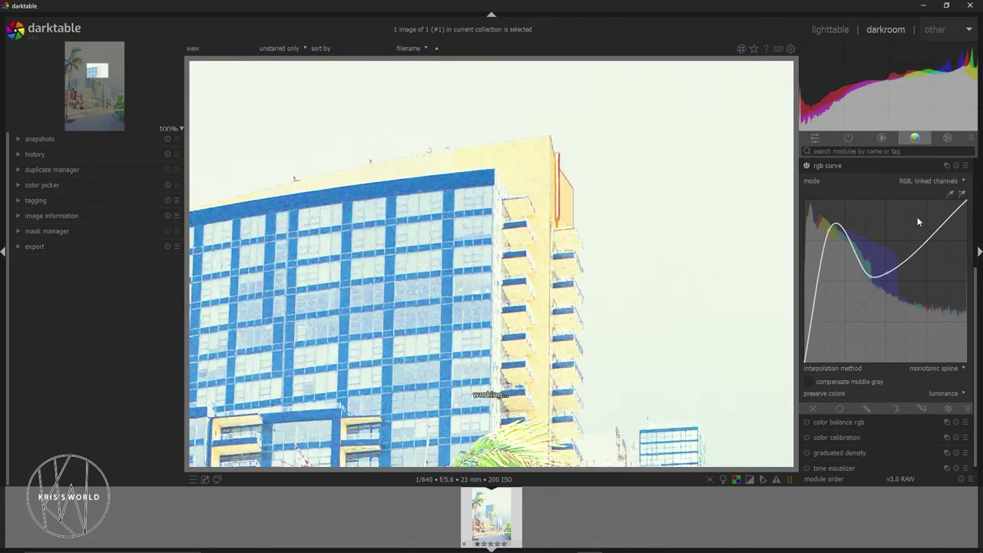
{"action": "scroll", "coordinate": [917, 221], "scroll_direction": "down", "scroll_amount": 5}
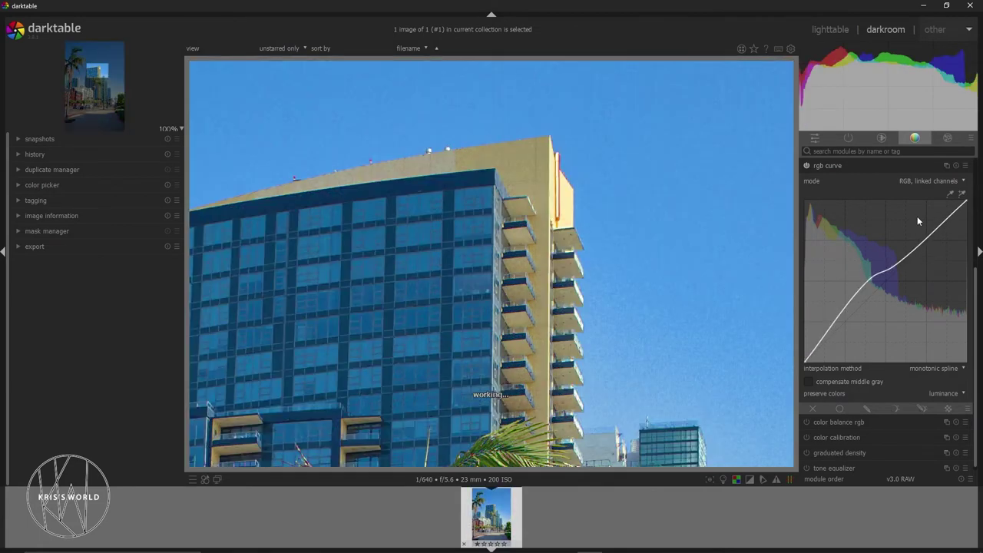
{"action": "scroll", "coordinate": [917, 216], "scroll_direction": "up", "scroll_amount": 3}
{"action": "scroll", "coordinate": [917, 218], "scroll_direction": "down", "scroll_amount": 2}
{"action": "scroll", "coordinate": [918, 220], "scroll_direction": "down", "scroll_amount": 3}
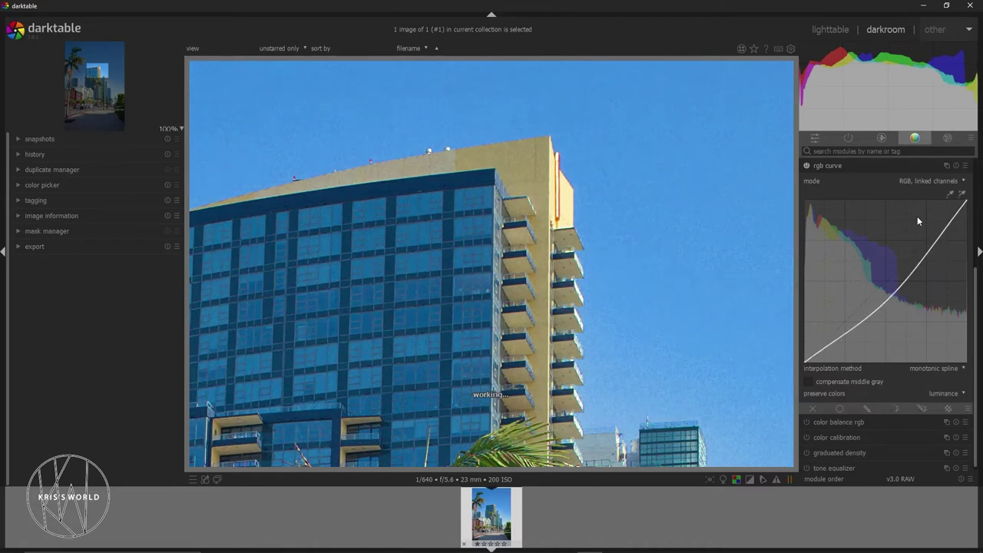
{"action": "double_click", "coordinate": [916, 217]}
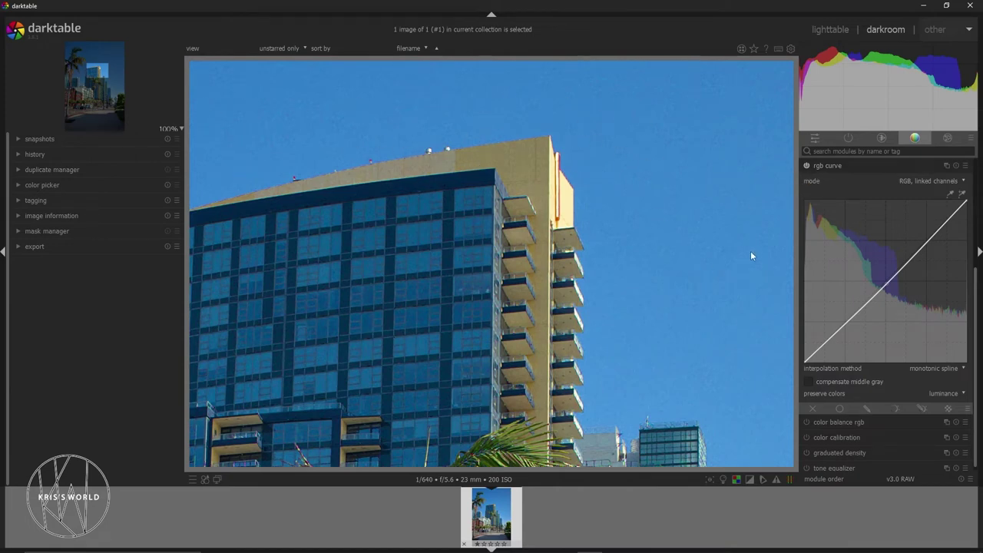
Step: Collapse rgb curve, enable contrast brightness saturation, and toggle rgb levels off and back on
{"action": "left_click", "coordinate": [831, 167]}
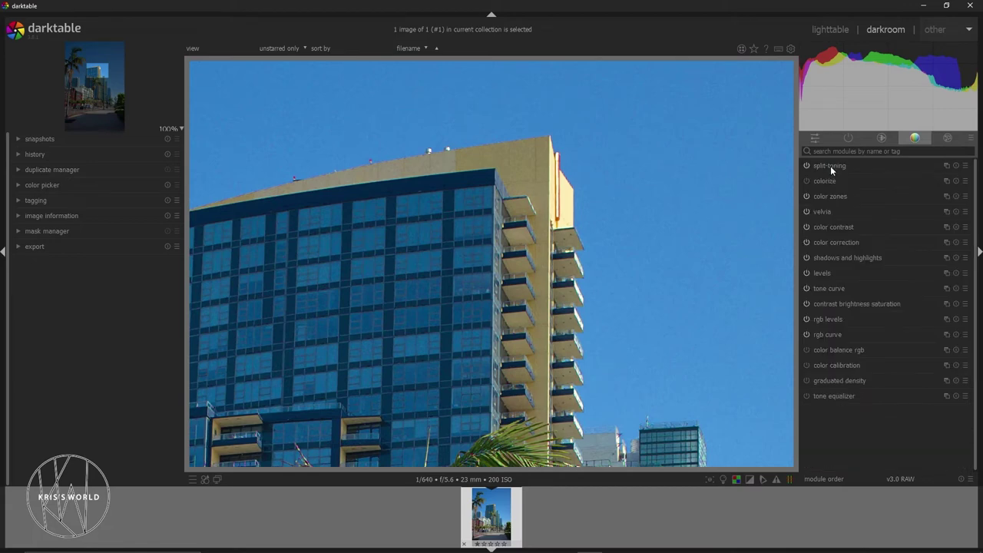
{"action": "left_click", "coordinate": [805, 303]}
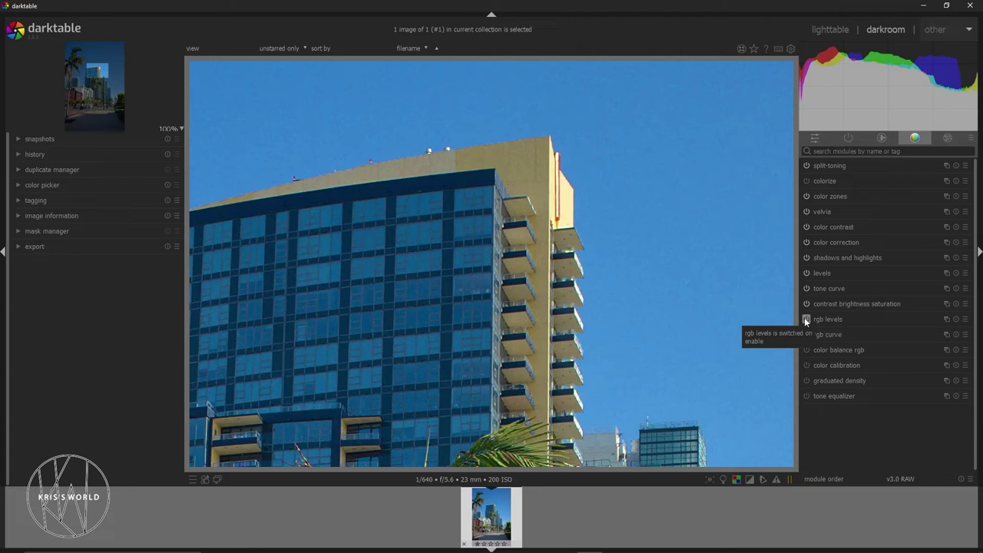
{"action": "left_click", "coordinate": [805, 321]}
{"action": "left_click", "coordinate": [806, 320]}
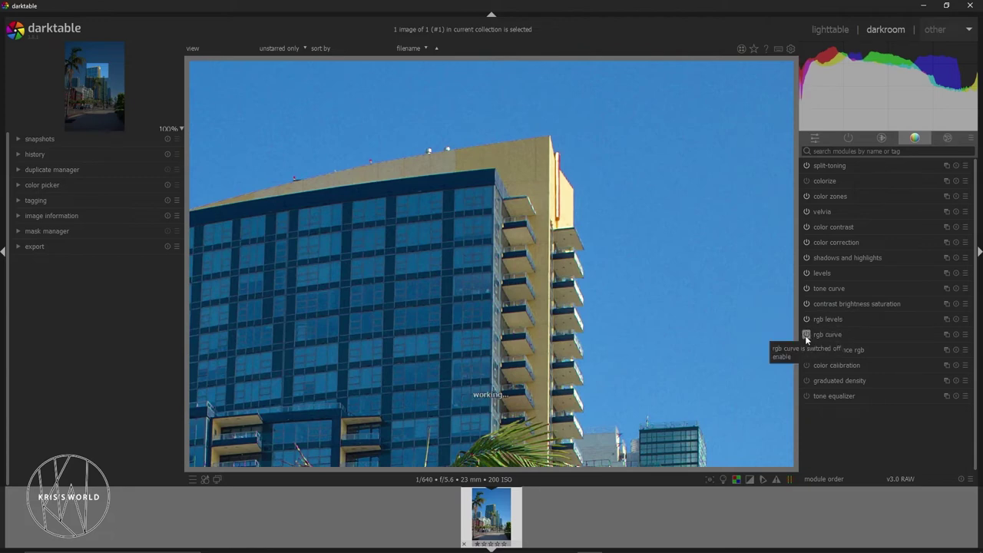
Step: Toggle the rgb curve module to compare, then enable and expand color zones
{"action": "left_click", "coordinate": [805, 334]}
{"action": "left_click", "coordinate": [803, 334]}
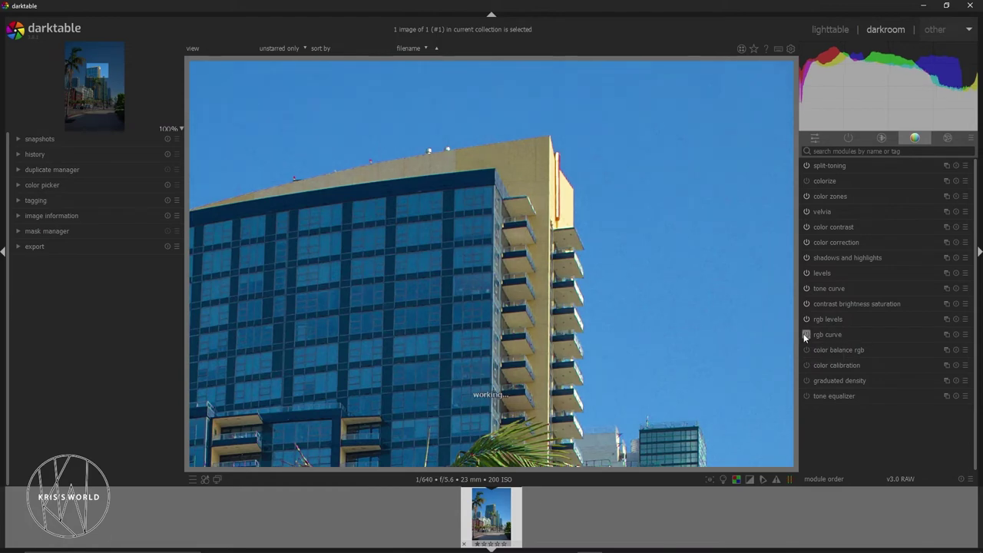
{"action": "left_click", "coordinate": [806, 167]}
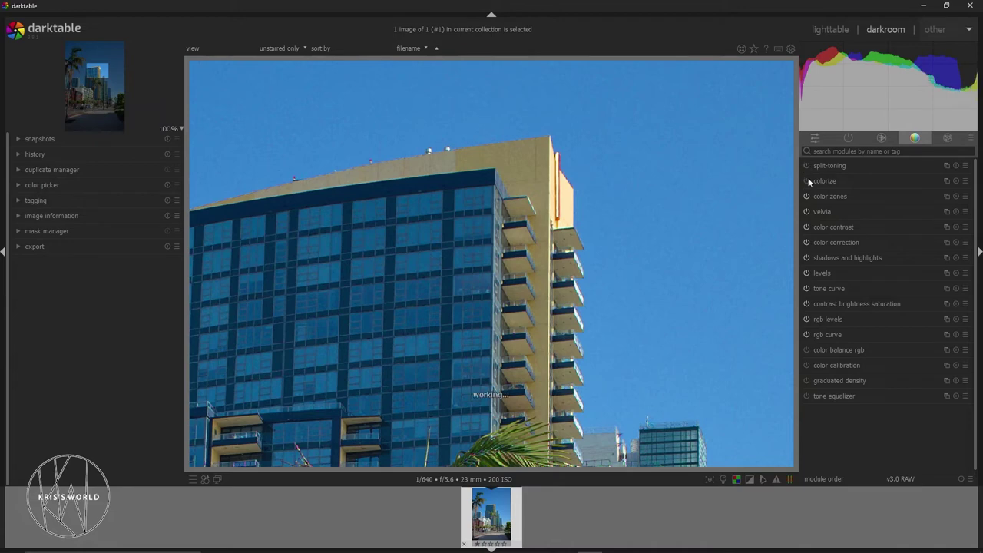
{"action": "left_click", "coordinate": [806, 197]}
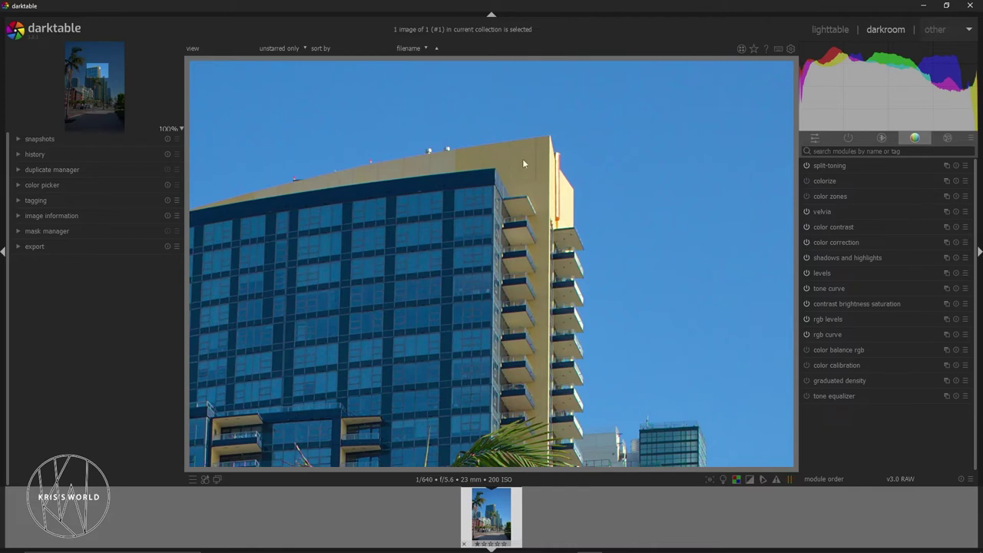
{"action": "left_click", "coordinate": [804, 196]}
Step: Dip the color zones lightness curve at blue to darken the sky, then disable color zones
{"action": "left_click", "coordinate": [820, 196]}
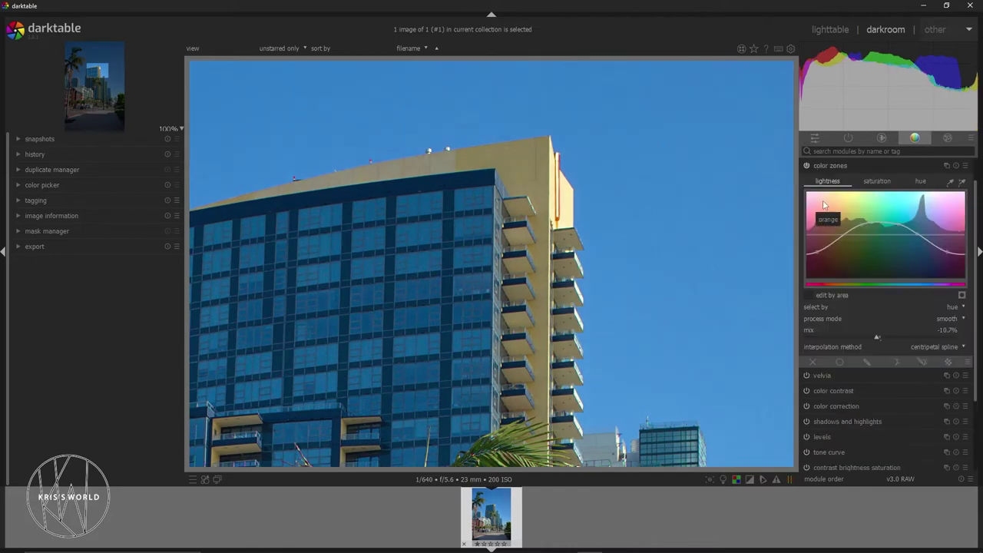
{"action": "left_click_drag", "start_coordinate": [862, 228], "coordinate": [917, 244]}
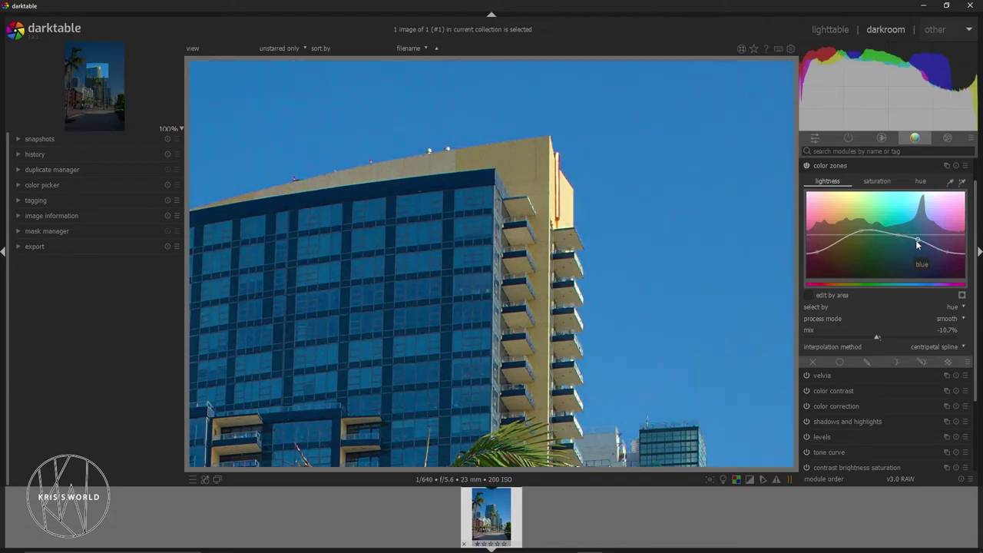
{"action": "left_click", "coordinate": [807, 165]}
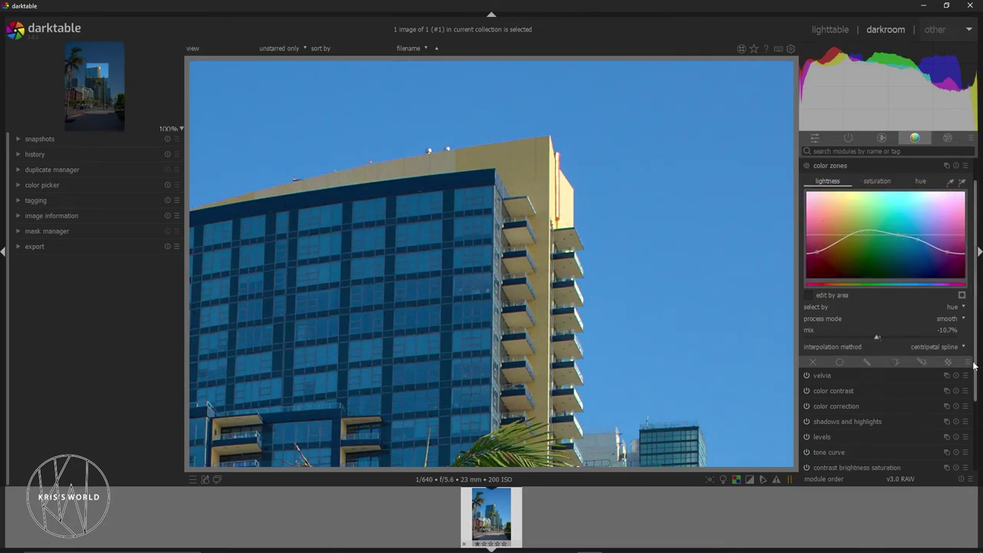
{"action": "scroll", "coordinate": [976, 381], "scroll_direction": "down", "scroll_amount": 1}
{"action": "scroll", "coordinate": [976, 382], "scroll_direction": "down", "scroll_amount": 4}
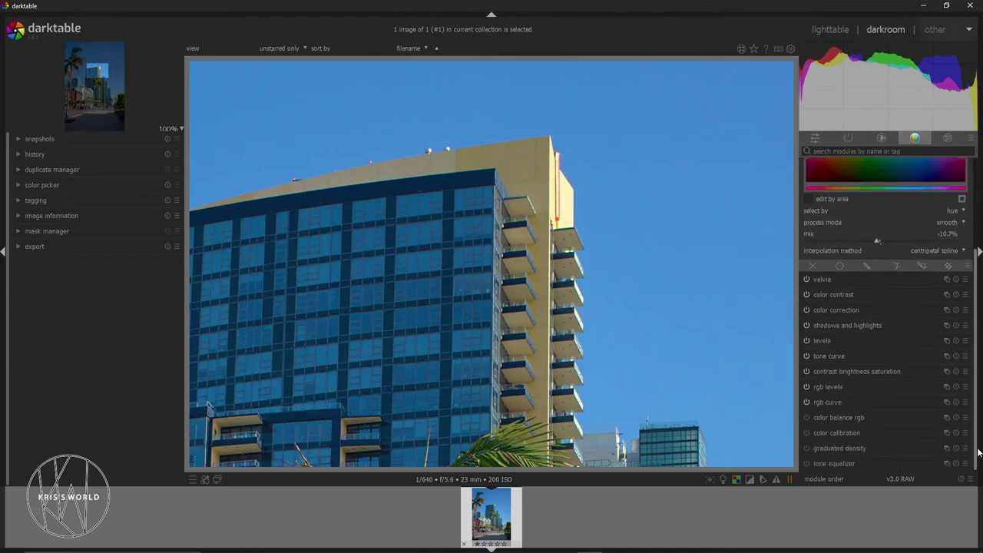
Step: Expand color balance rgb and zoom the view onto the building's roof
{"action": "left_click", "coordinate": [836, 417]}
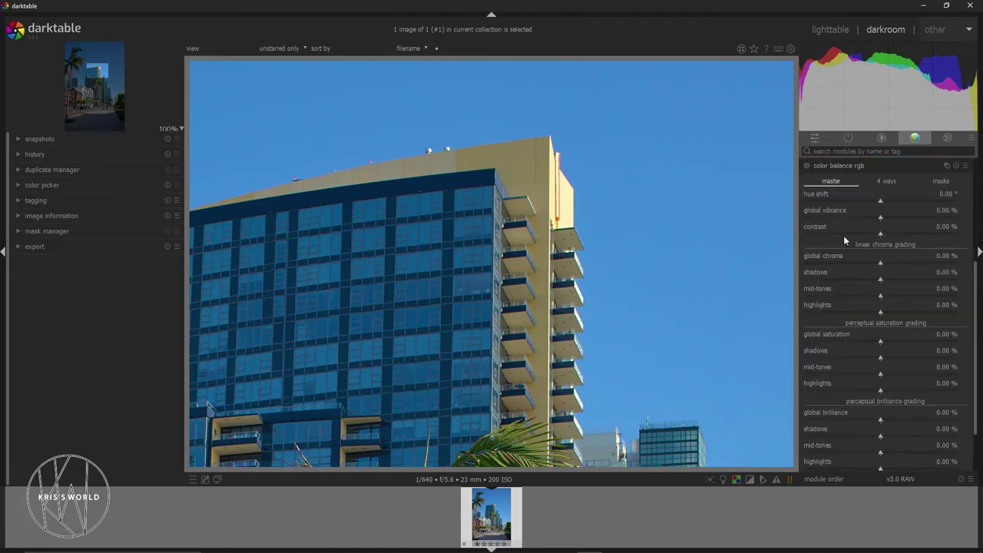
{"action": "left_click_drag", "start_coordinate": [976, 279], "coordinate": [979, 353]}
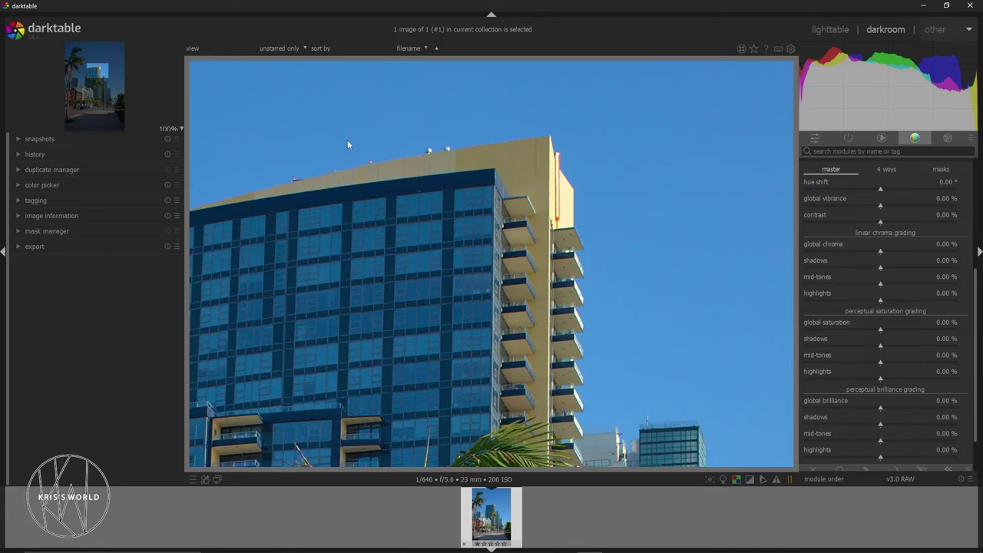
{"action": "scroll", "coordinate": [347, 140], "scroll_direction": "up", "scroll_amount": 5}
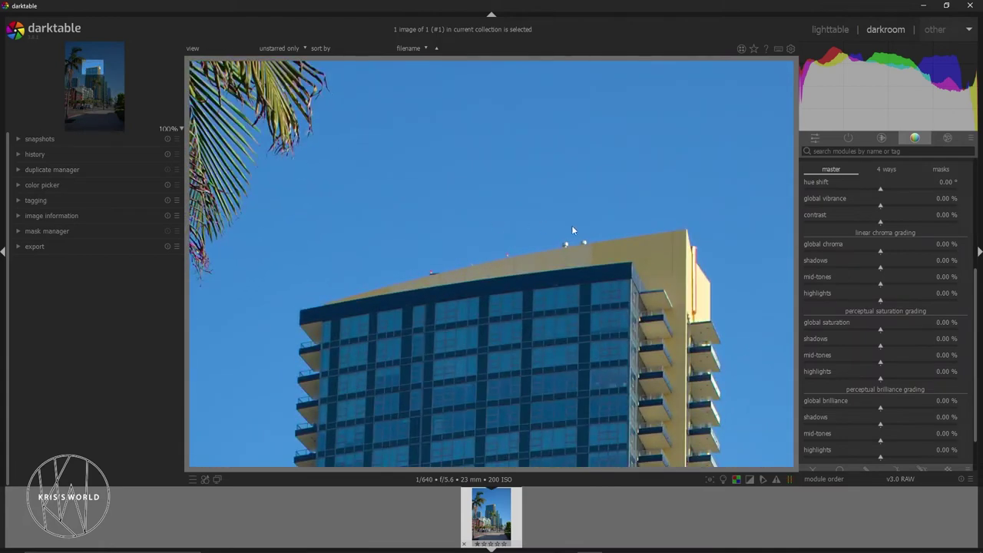
{"action": "left_click_drag", "start_coordinate": [648, 265], "coordinate": [591, 186]}
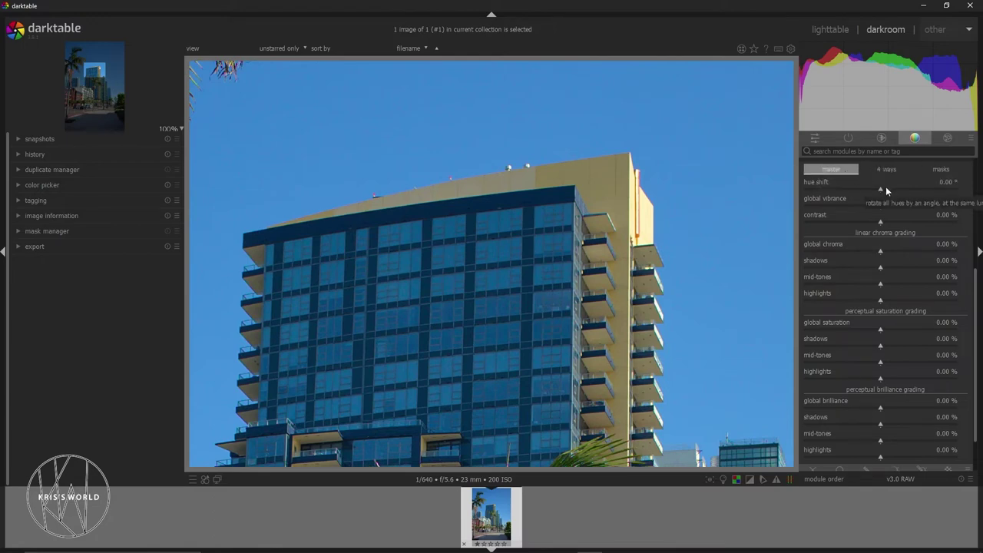
Step: Sweep the hue shift slider up to 180° and bring it back to 0°
{"action": "left_click_drag", "start_coordinate": [882, 189], "coordinate": [890, 189]}
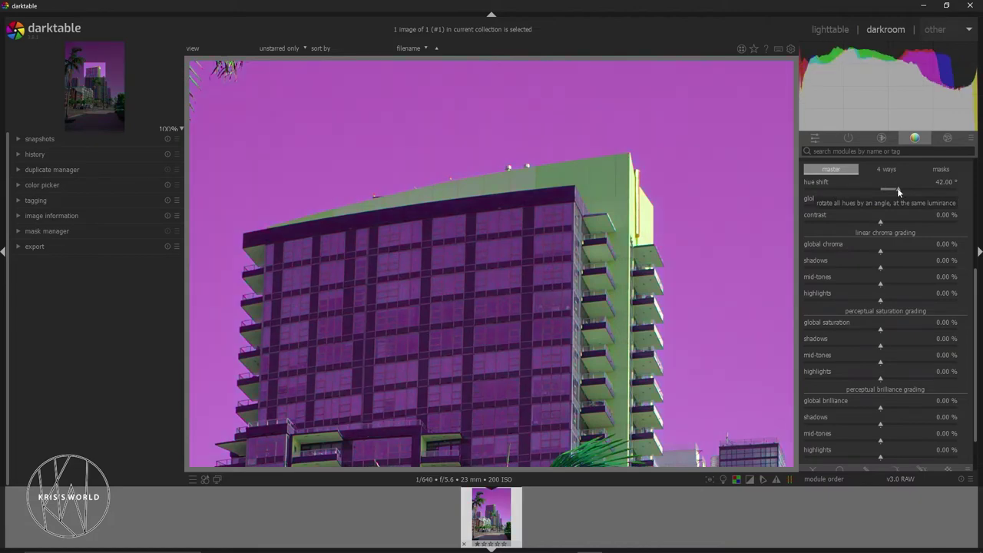
{"action": "left_click_drag", "start_coordinate": [901, 188], "coordinate": [958, 198]}
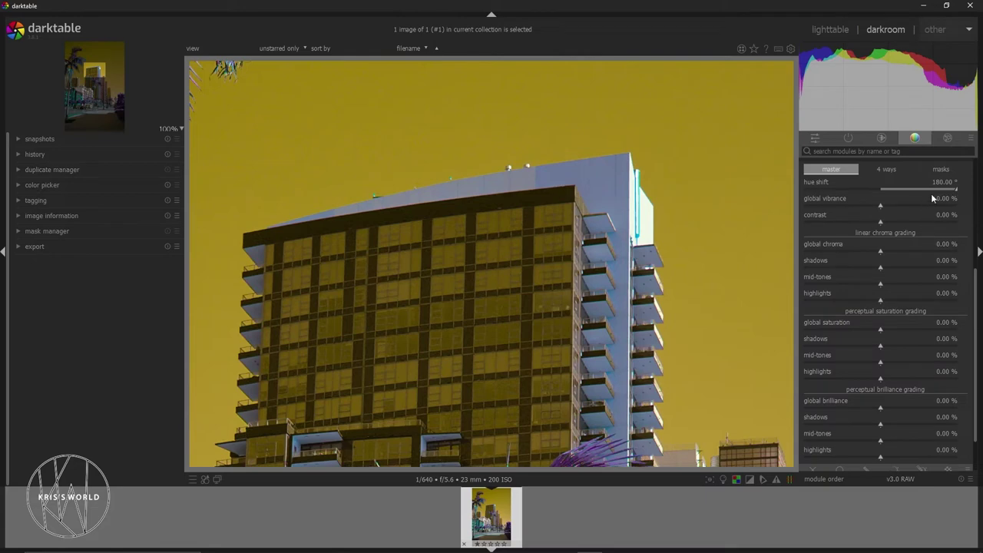
{"action": "left_click_drag", "start_coordinate": [957, 193], "coordinate": [880, 191]}
{"action": "left_click_drag", "start_coordinate": [880, 190], "coordinate": [877, 202]}
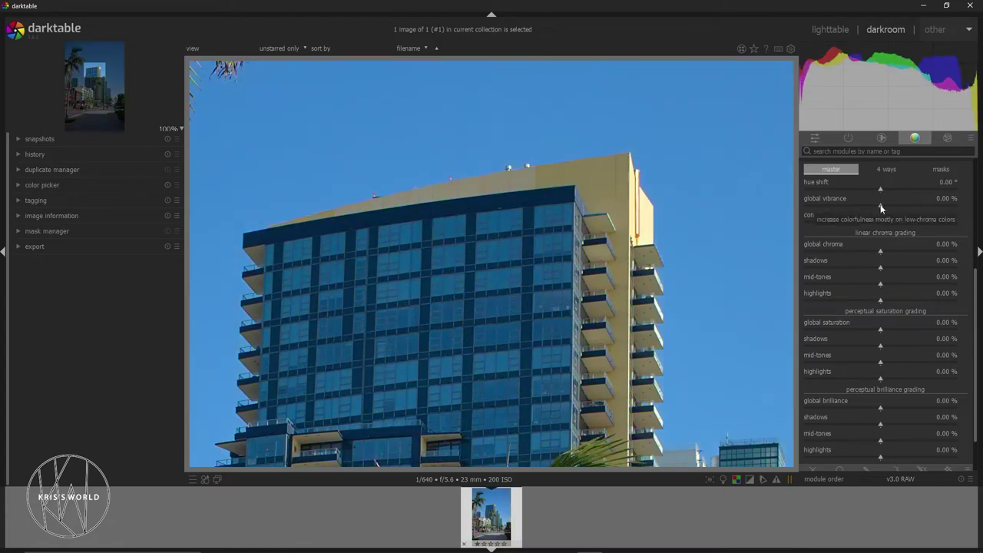
Step: Try global vibrance at 50% then reset it, and settle contrast at 10.33%
{"action": "left_click_drag", "start_coordinate": [880, 208], "coordinate": [957, 209]}
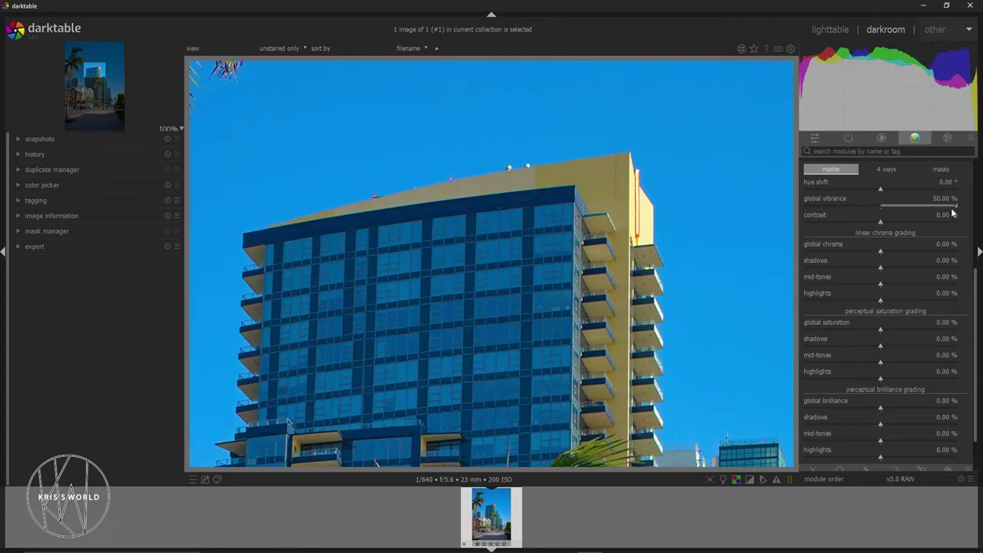
{"action": "double_click", "coordinate": [880, 204]}
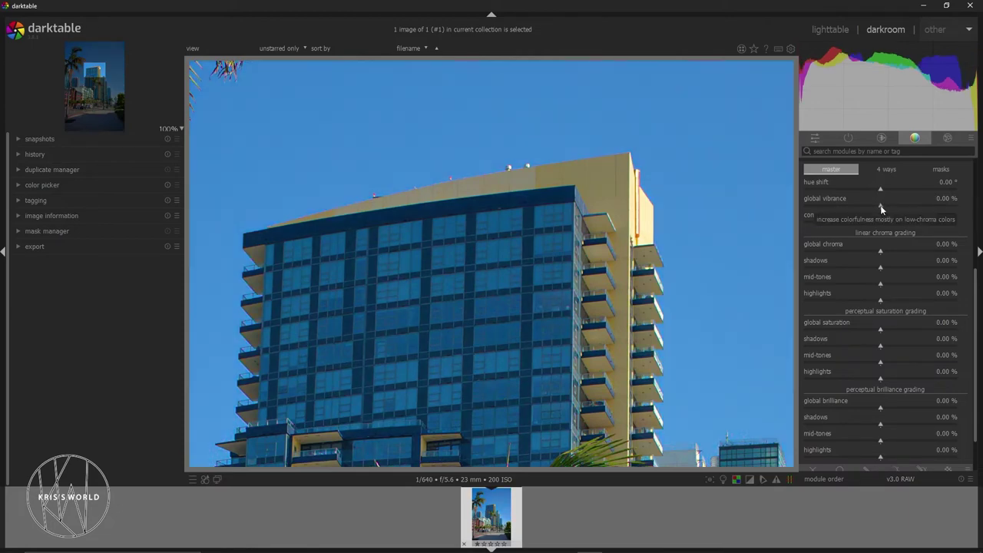
{"action": "left_click_drag", "start_coordinate": [880, 221], "coordinate": [926, 229]}
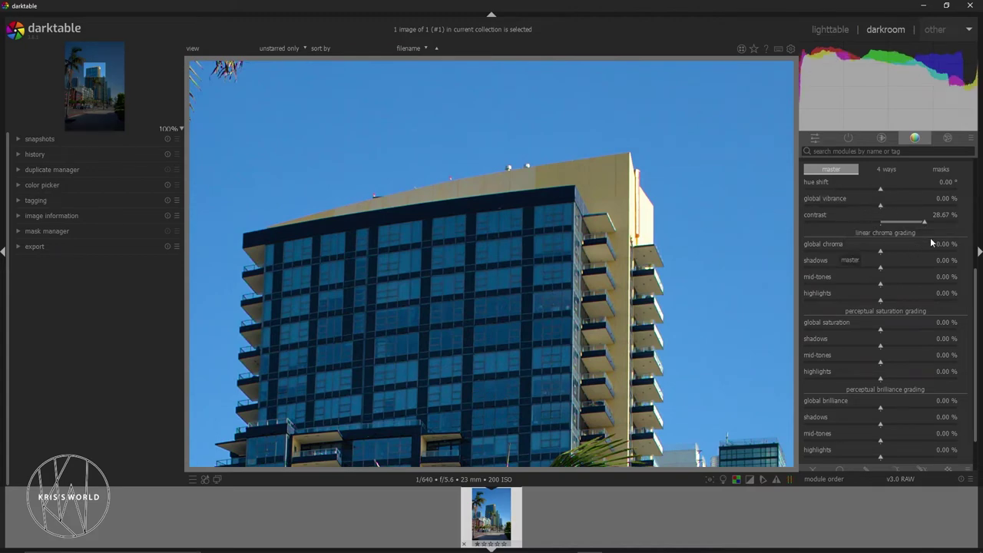
{"action": "left_click_drag", "start_coordinate": [923, 222], "coordinate": [897, 225]}
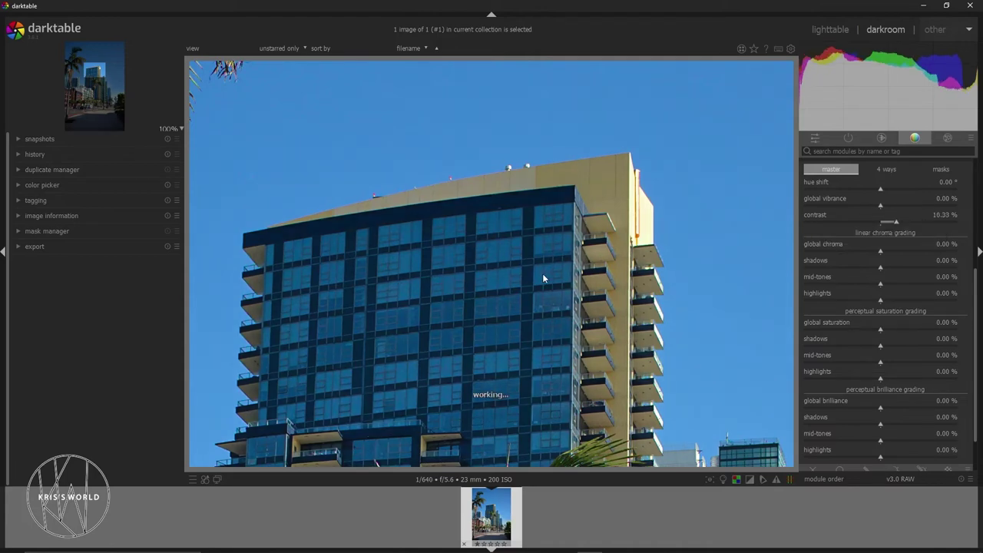
{"action": "scroll", "coordinate": [540, 271], "scroll_direction": "down", "scroll_amount": 3}
{"action": "scroll", "coordinate": [540, 271], "scroll_direction": "down", "scroll_amount": 2}
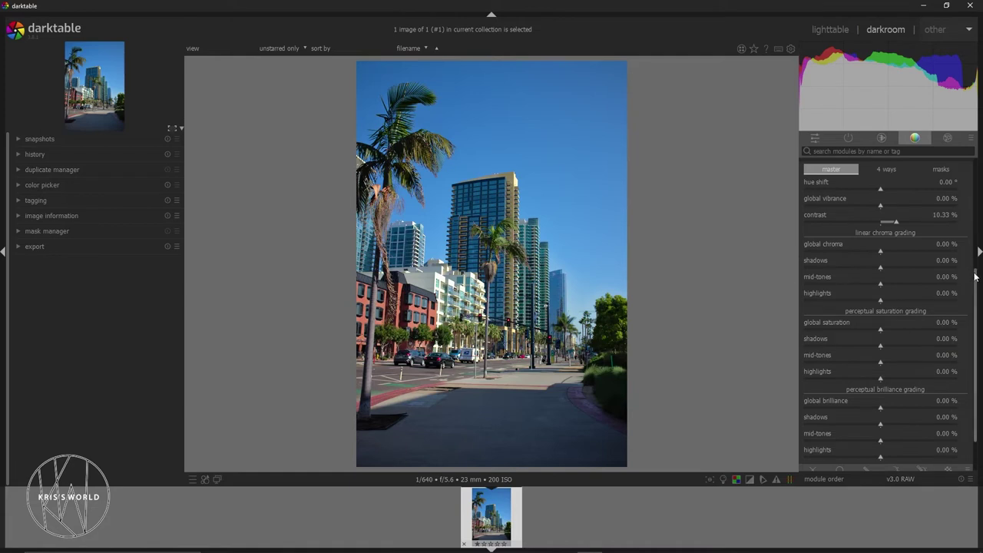
Step: Add a drawn brush mask to color balance rgb, painting a stroke over the left palm
{"action": "left_click_drag", "start_coordinate": [974, 272], "coordinate": [976, 282]}
{"action": "left_click", "coordinate": [868, 459]}
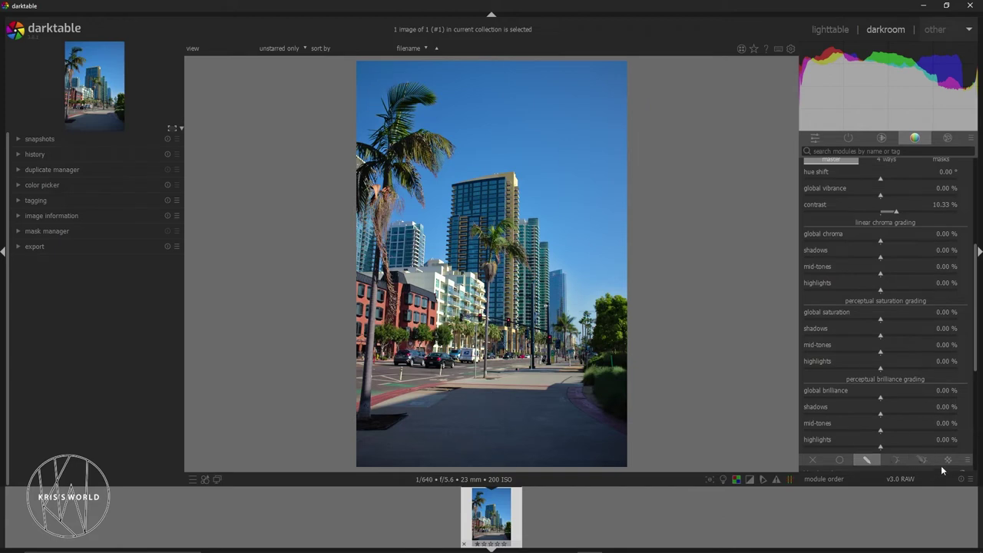
{"action": "scroll", "coordinate": [880, 439], "scroll_direction": "down", "scroll_amount": 2}
{"action": "left_click_drag", "start_coordinate": [974, 365], "coordinate": [978, 424]}
{"action": "left_click", "coordinate": [937, 396]}
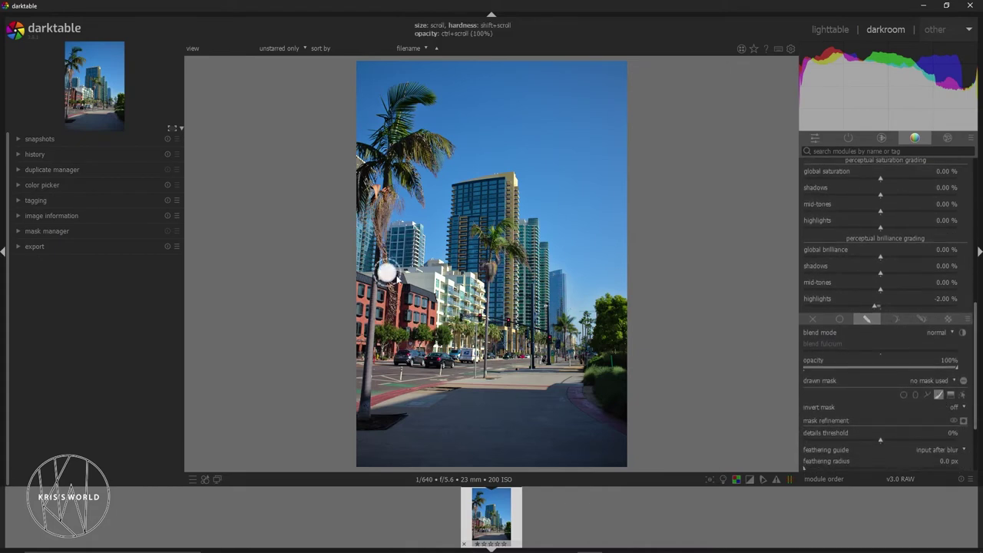
{"action": "mouse_move", "coordinate": [375, 86]}
{"action": "left_mouse_down"}
{"action": "mouse_move", "coordinate": [341, 158]}
{"action": "mouse_move", "coordinate": [342, 213]}
{"action": "mouse_move", "coordinate": [385, 287]}
{"action": "mouse_move", "coordinate": [411, 294]}
{"action": "mouse_move", "coordinate": [405, 212]}
{"action": "mouse_move", "coordinate": [422, 223]}
{"action": "mouse_move", "coordinate": [439, 211]}
{"action": "mouse_move", "coordinate": [436, 187]}
{"action": "mouse_move", "coordinate": [467, 159]}
{"action": "mouse_move", "coordinate": [431, 122]}
{"action": "mouse_move", "coordinate": [448, 118]}
{"action": "mouse_move", "coordinate": [440, 86]}
{"action": "mouse_move", "coordinate": [409, 71]}
{"action": "mouse_move", "coordinate": [373, 86]}
{"action": "left_mouse_up"}
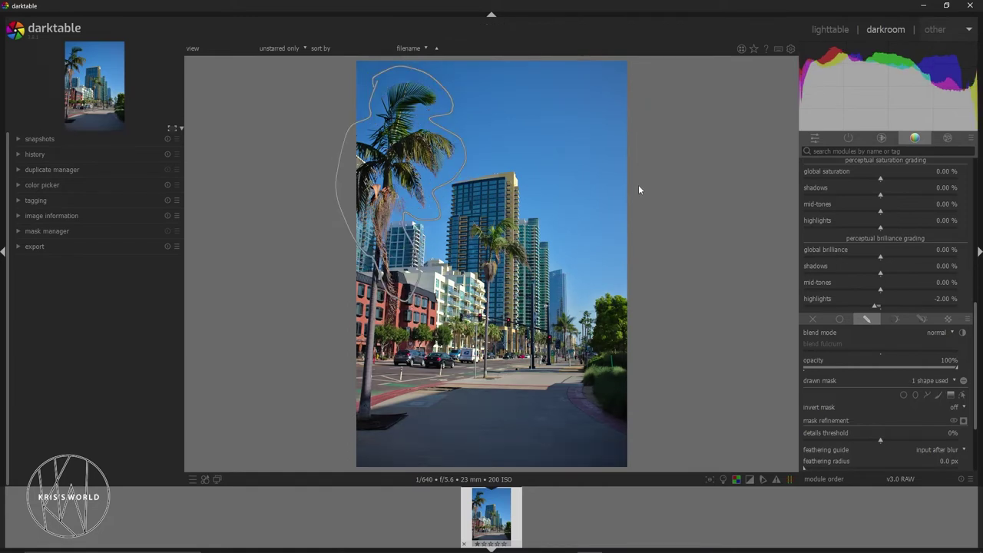
Step: Zoom in on the palm and glass tower to check the mask outline
{"action": "scroll", "coordinate": [379, 211], "scroll_direction": "up", "scroll_amount": 2}
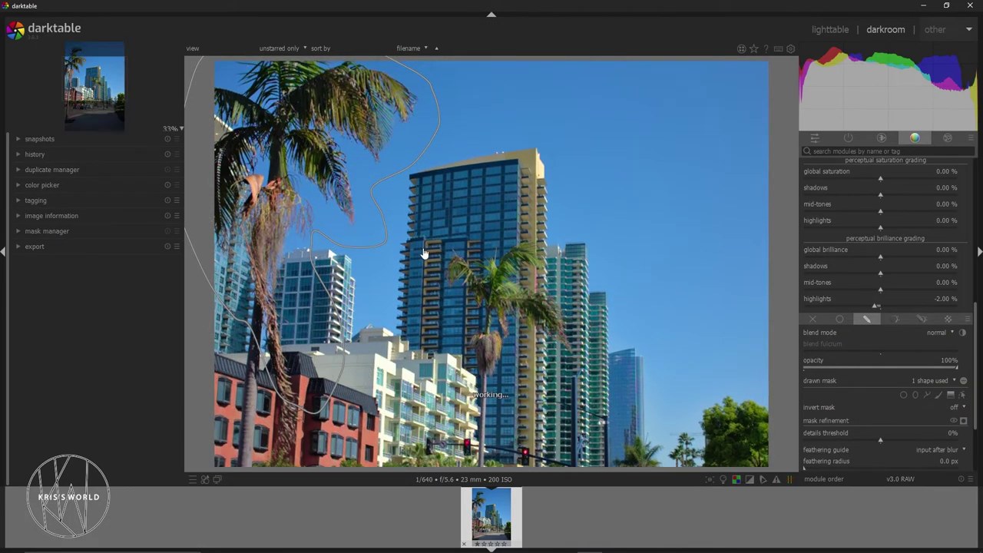
{"action": "scroll", "coordinate": [441, 258], "scroll_direction": "up", "scroll_amount": 2}
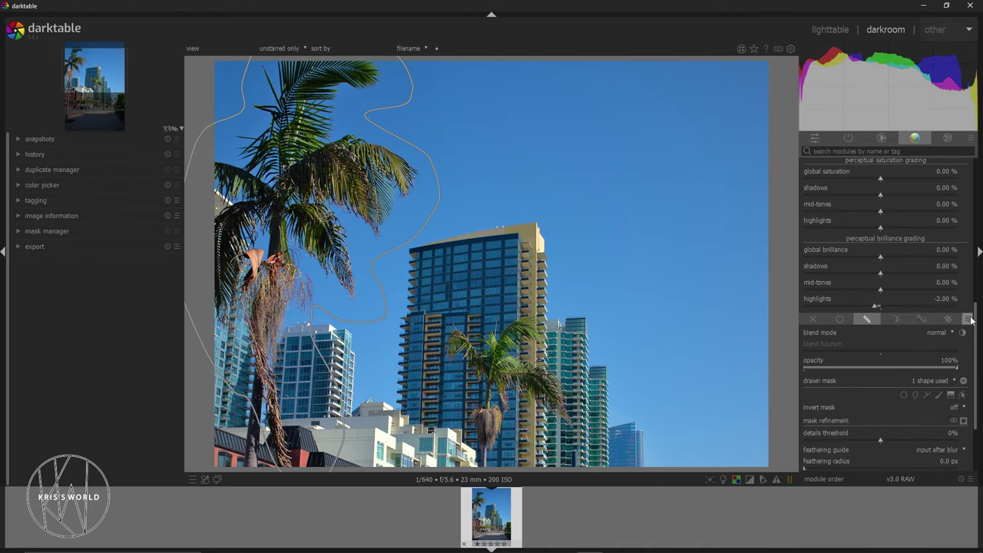
{"action": "left_click_drag", "start_coordinate": [976, 321], "coordinate": [981, 370]}
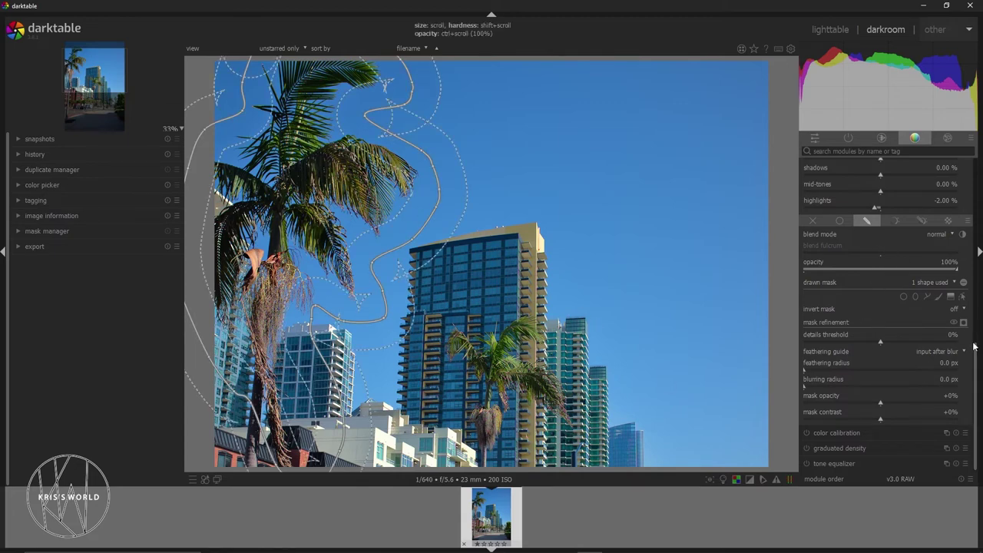
Step: Sweep color balance rgb contrast from -24.33% down to -50%, then settle it at -7.67%
{"action": "left_click_drag", "start_coordinate": [976, 346], "coordinate": [976, 273]}
{"action": "scroll", "coordinate": [976, 273], "scroll_direction": "up", "scroll_amount": 2}
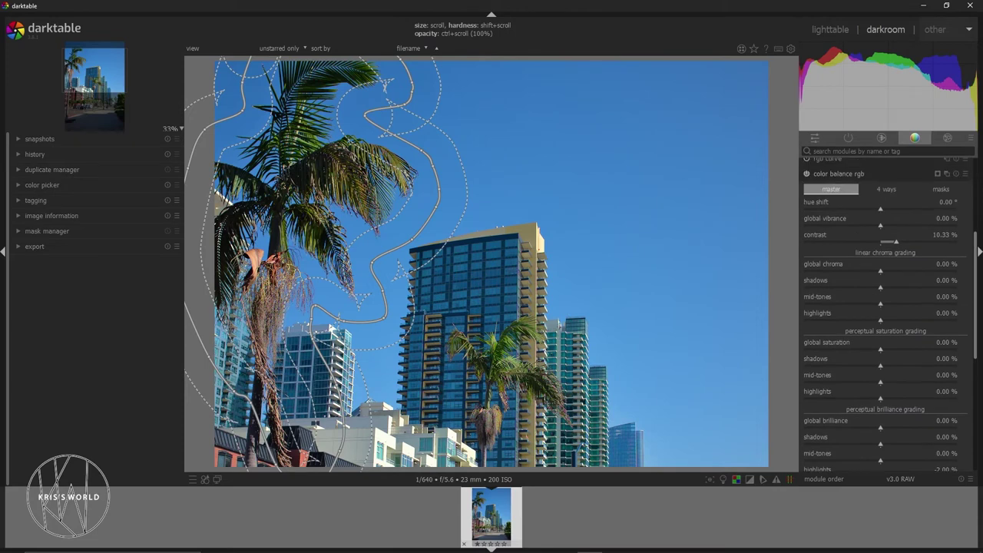
{"action": "scroll", "coordinate": [979, 271], "scroll_direction": "down", "scroll_amount": 2}
{"action": "left_click_drag", "start_coordinate": [980, 272], "coordinate": [979, 340]}
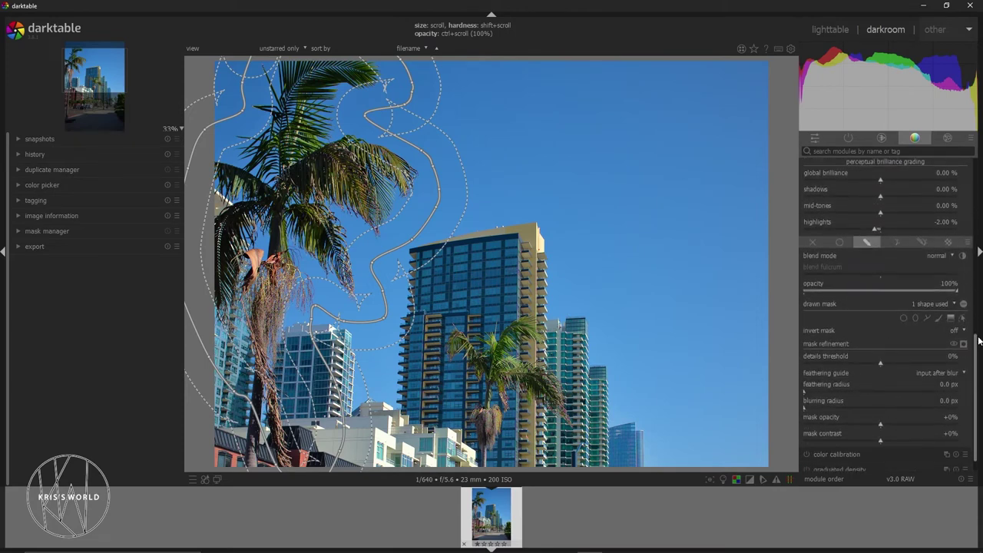
{"action": "scroll", "coordinate": [978, 340], "scroll_direction": "down", "scroll_amount": 1}
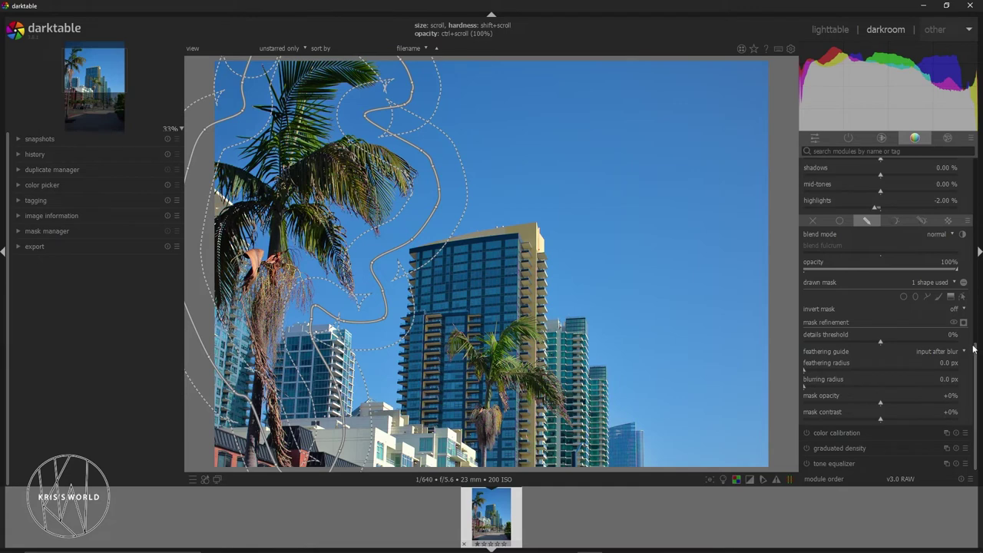
{"action": "left_click_drag", "start_coordinate": [975, 349], "coordinate": [981, 226]}
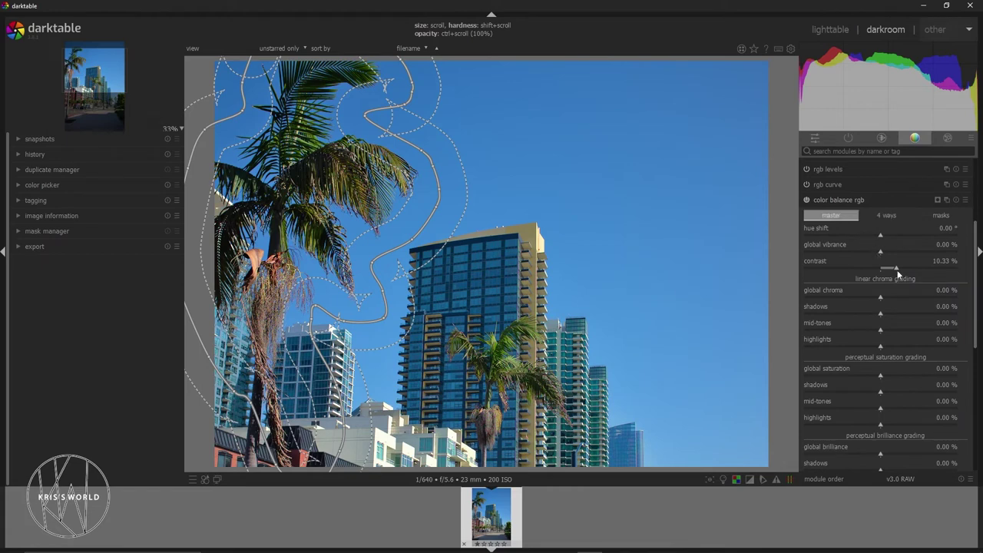
{"action": "left_click_drag", "start_coordinate": [888, 267], "coordinate": [844, 273]}
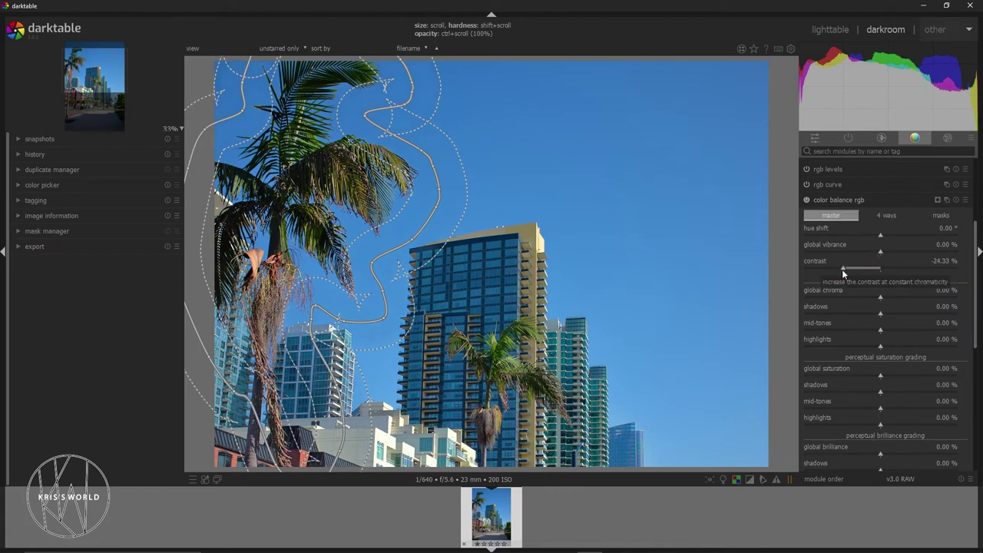
{"action": "left_click_drag", "start_coordinate": [845, 268], "coordinate": [774, 268]}
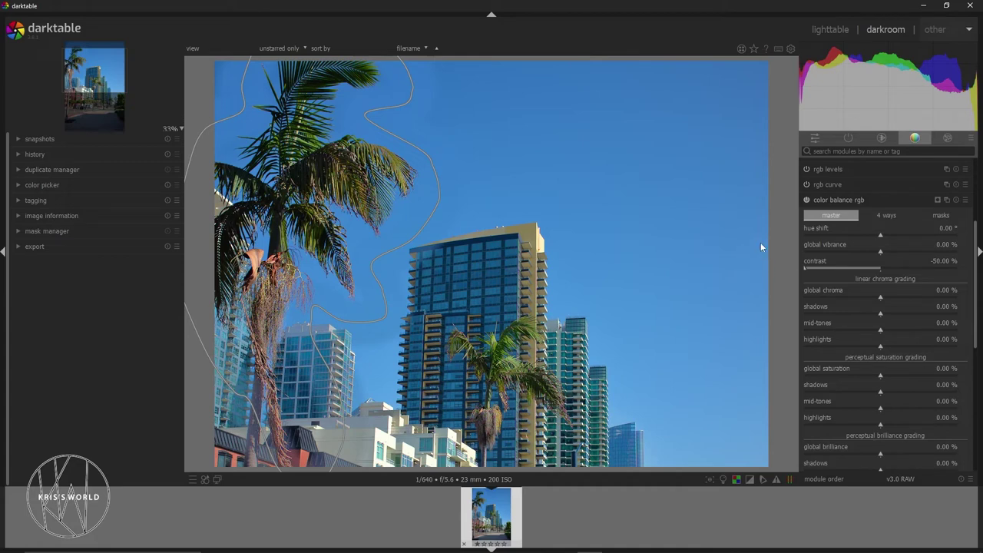
{"action": "left_click_drag", "start_coordinate": [804, 269], "coordinate": [880, 274]}
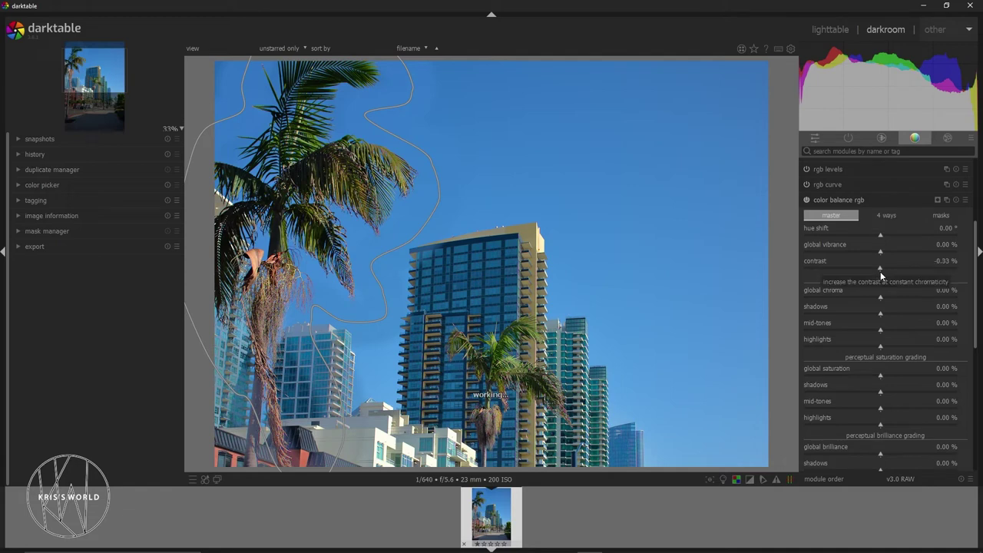
{"action": "left_click_drag", "start_coordinate": [880, 273], "coordinate": [870, 274]}
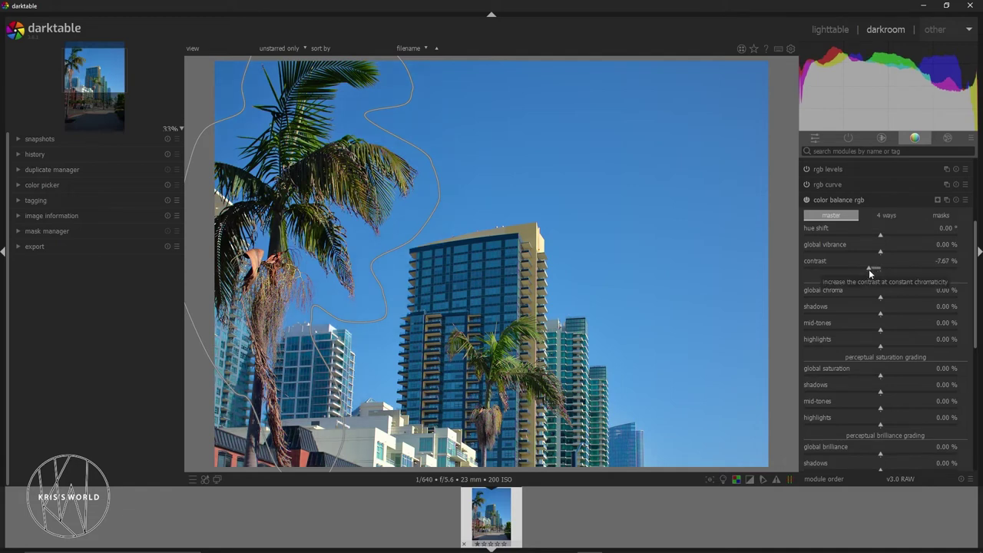
Step: Lower the linear chroma shadows to -4.00%
{"action": "scroll", "coordinate": [886, 309], "scroll_direction": "down", "scroll_amount": 3}
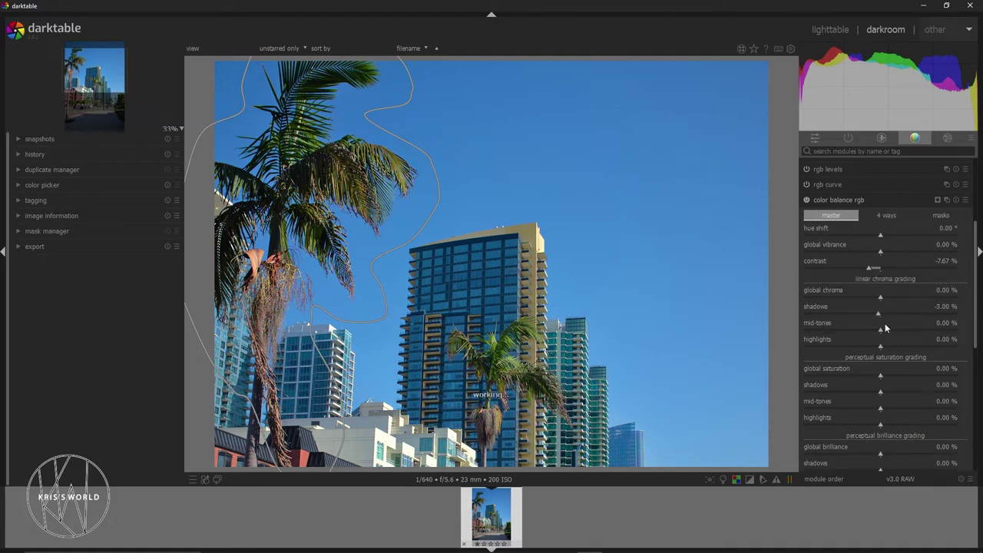
{"action": "scroll", "coordinate": [943, 311], "scroll_direction": "down", "scroll_amount": 1}
{"action": "scroll", "coordinate": [975, 326], "scroll_direction": "down", "scroll_amount": 8}
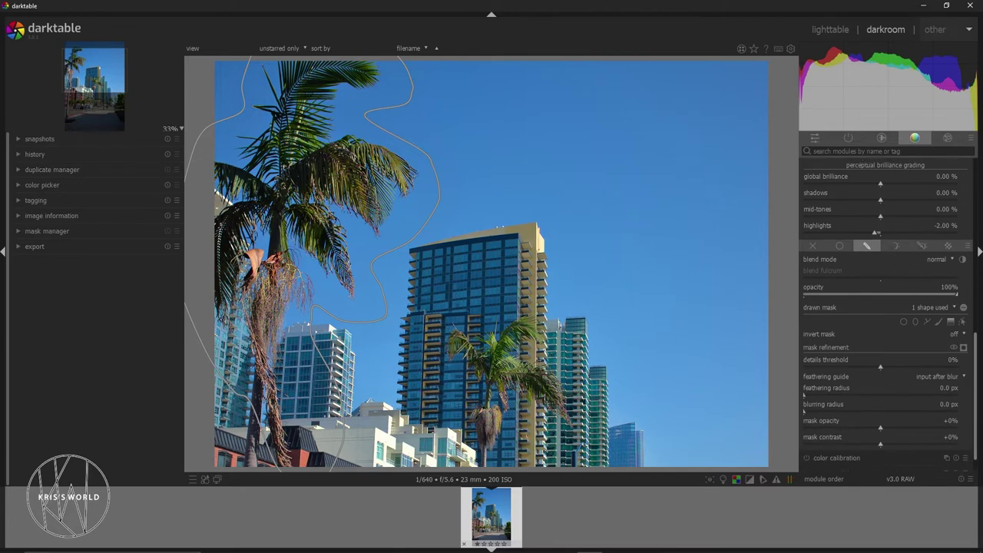
Step: Lower the blend opacity to 51% and zoom to 100% on the palm edges
{"action": "left_click_drag", "start_coordinate": [887, 273], "coordinate": [881, 273]}
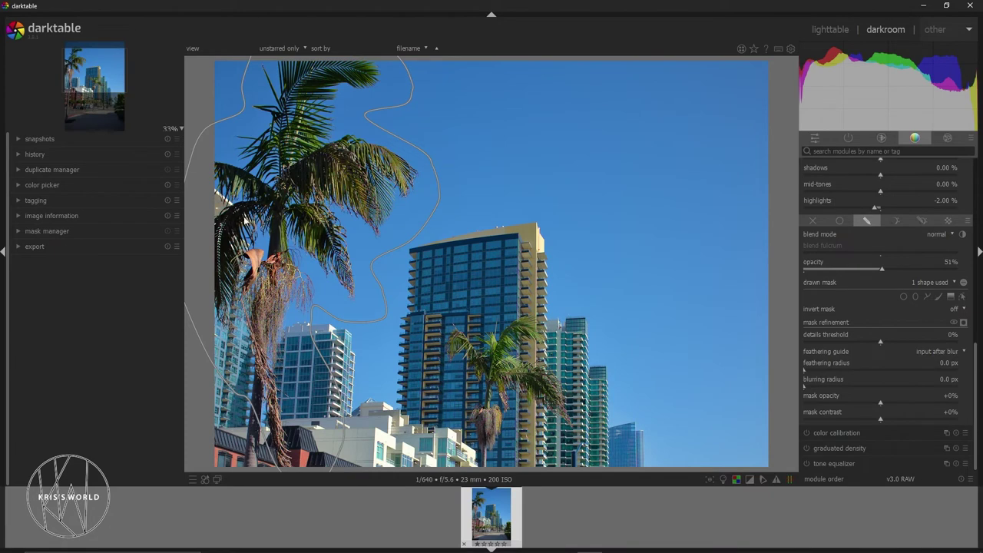
{"action": "scroll", "coordinate": [229, 209], "scroll_direction": "up", "scroll_amount": 2}
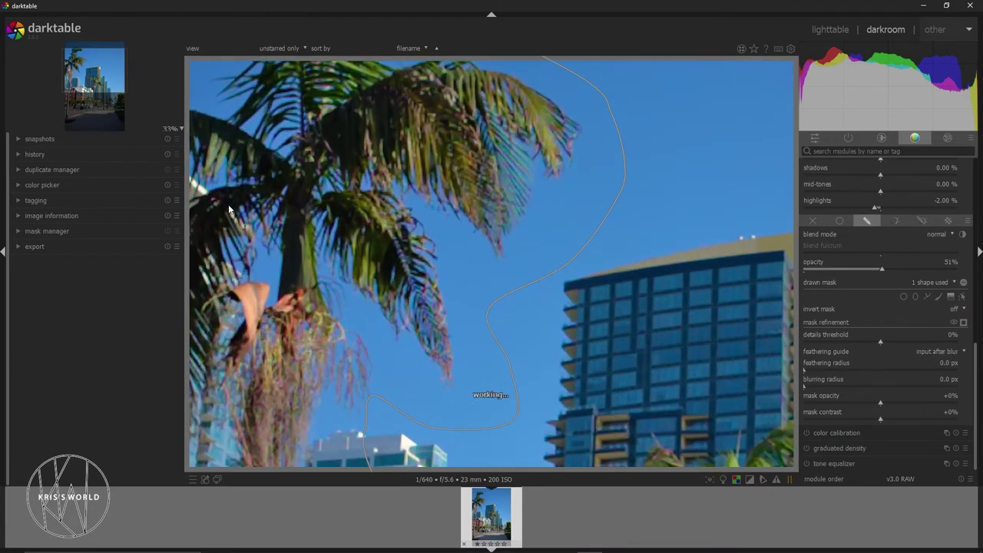
{"action": "scroll", "coordinate": [245, 205], "scroll_direction": "up", "scroll_amount": 2}
{"action": "scroll", "coordinate": [277, 202], "scroll_direction": "up", "scroll_amount": 1}
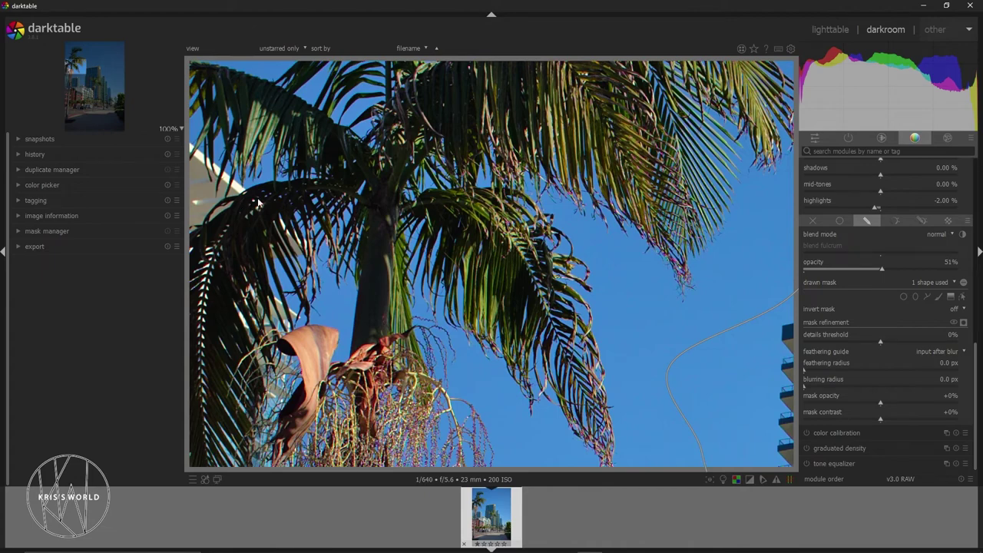
Step: Zoom back to fit, expand color calibration, then reopen color balance rgb
{"action": "scroll", "coordinate": [595, 215], "scroll_direction": "down", "scroll_amount": 1}
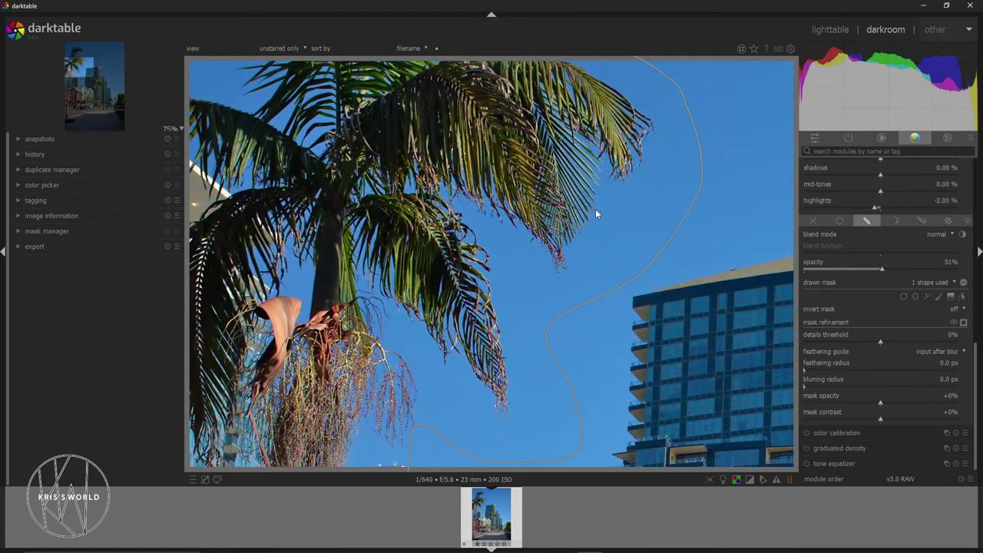
{"action": "scroll", "coordinate": [596, 209], "scroll_direction": "down", "scroll_amount": 3}
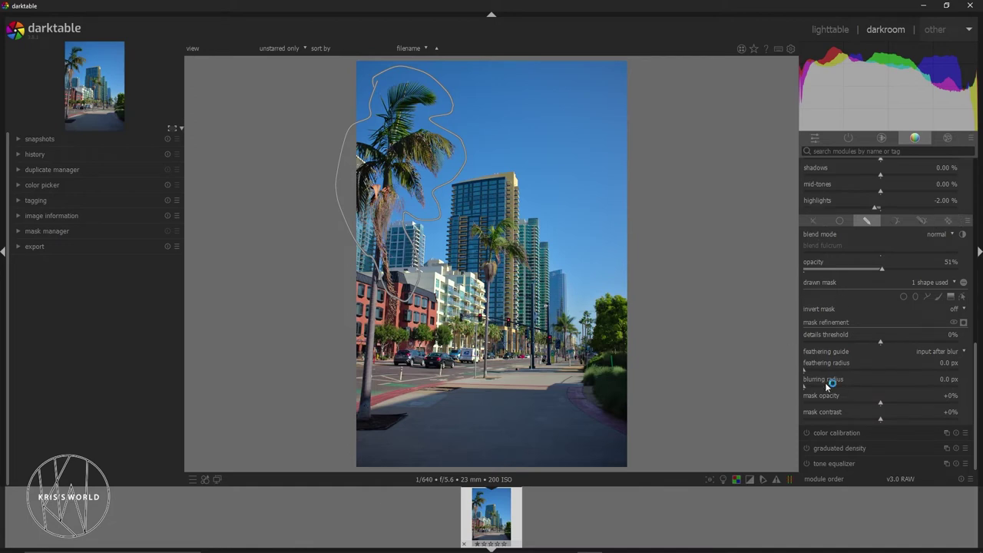
{"action": "left_click", "coordinate": [831, 431]}
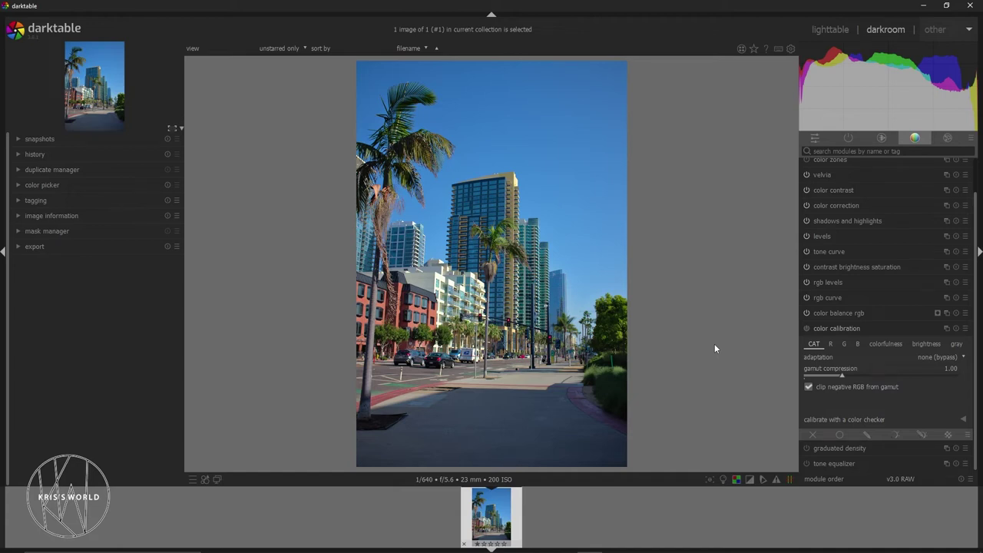
{"action": "left_click", "coordinate": [839, 313]}
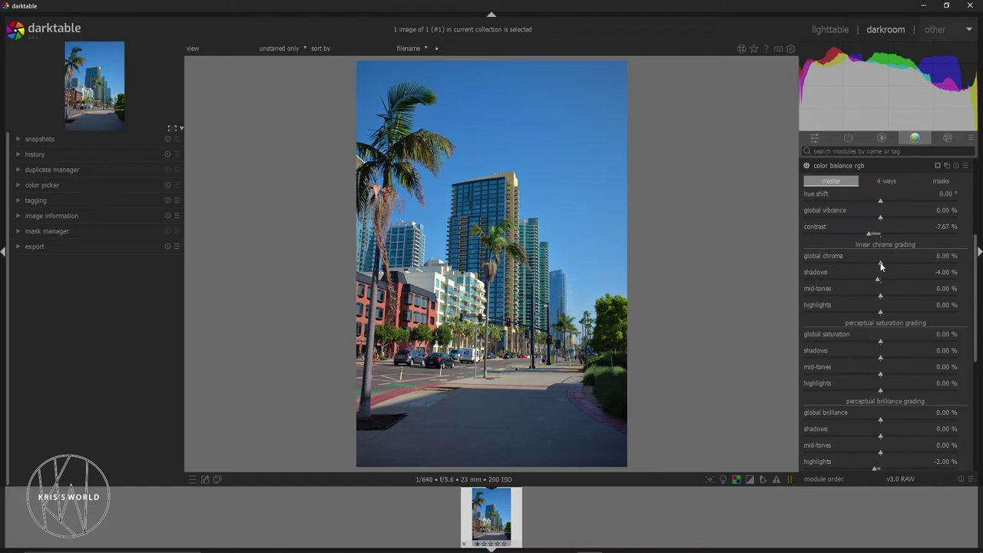
Step: Boost global chroma then pull it back to about -0.33%, resetting chroma shadows to 0%
{"action": "left_click_drag", "start_coordinate": [880, 266], "coordinate": [862, 251]}
{"action": "left_click_drag", "start_coordinate": [879, 260], "coordinate": [958, 263]}
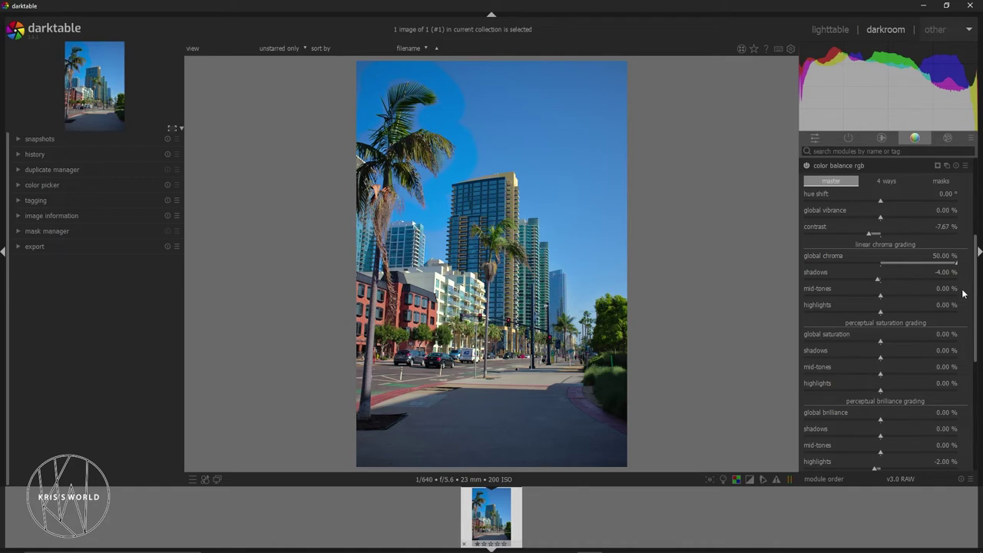
{"action": "left_click_drag", "start_coordinate": [954, 267], "coordinate": [881, 266]}
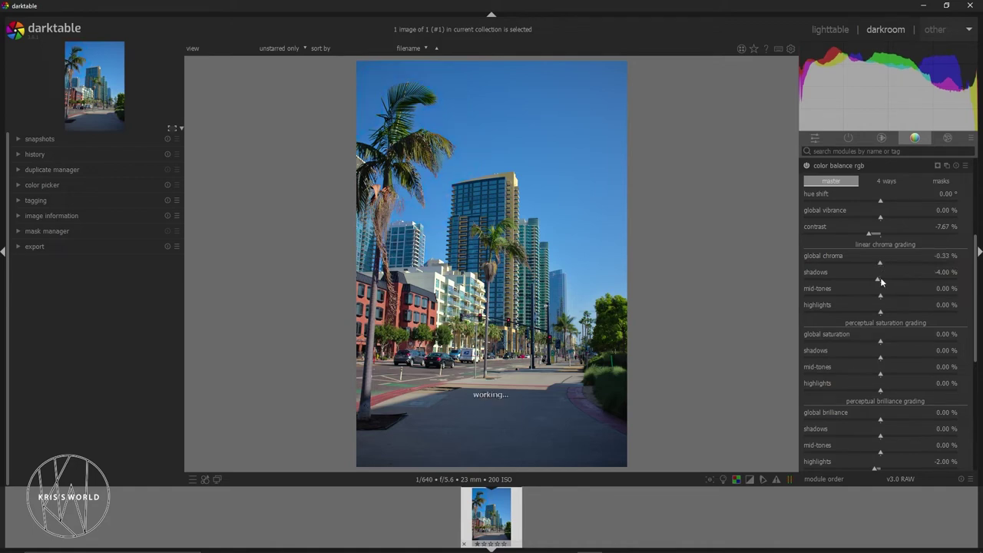
{"action": "double_click", "coordinate": [881, 281]}
{"action": "scroll", "coordinate": [979, 342], "scroll_direction": "down", "scroll_amount": 5}
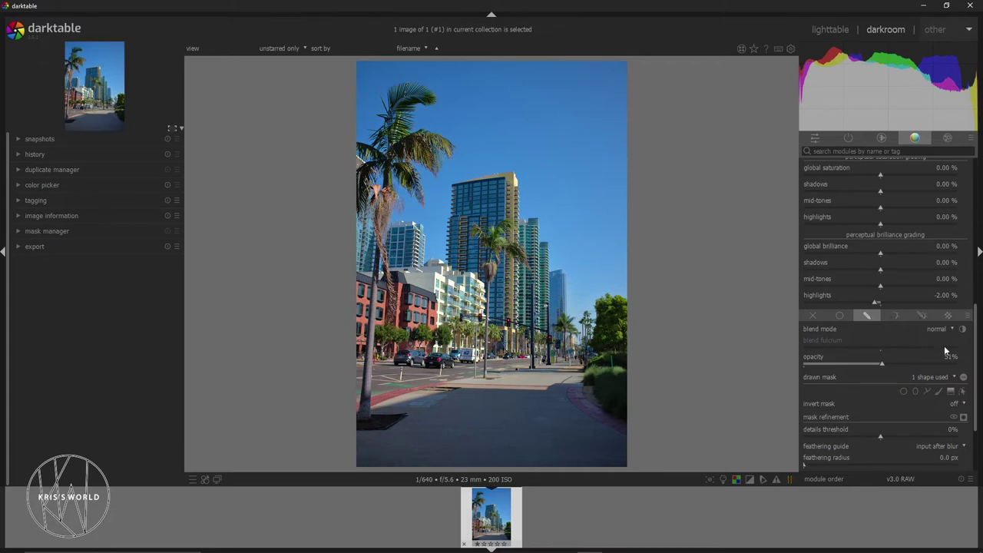
{"action": "left_click", "coordinate": [813, 314]}
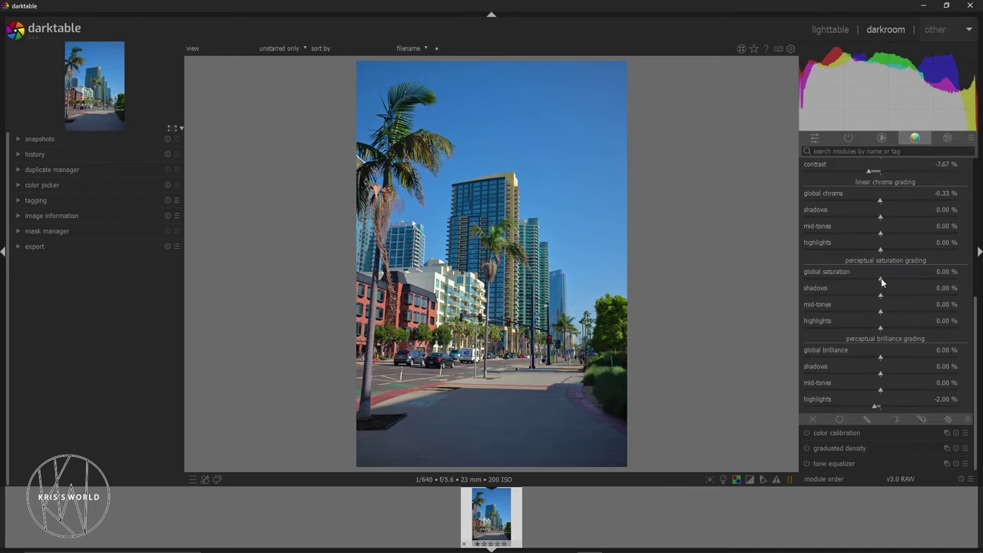
Step: Try global saturation at 20% and the blend colorspace options, then reset saturation to 0%
{"action": "mouse_move", "coordinate": [881, 279]}
{"action": "left_mouse_down"}
{"action": "mouse_move", "coordinate": [960, 279]}
{"action": "mouse_move", "coordinate": [928, 296]}
{"action": "left_mouse_up"}
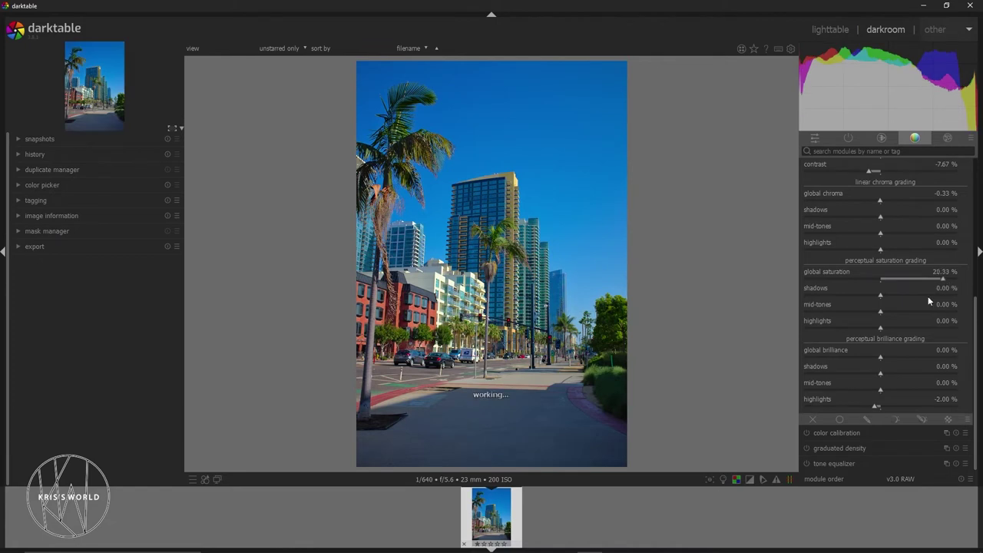
{"action": "left_click", "coordinate": [941, 277]}
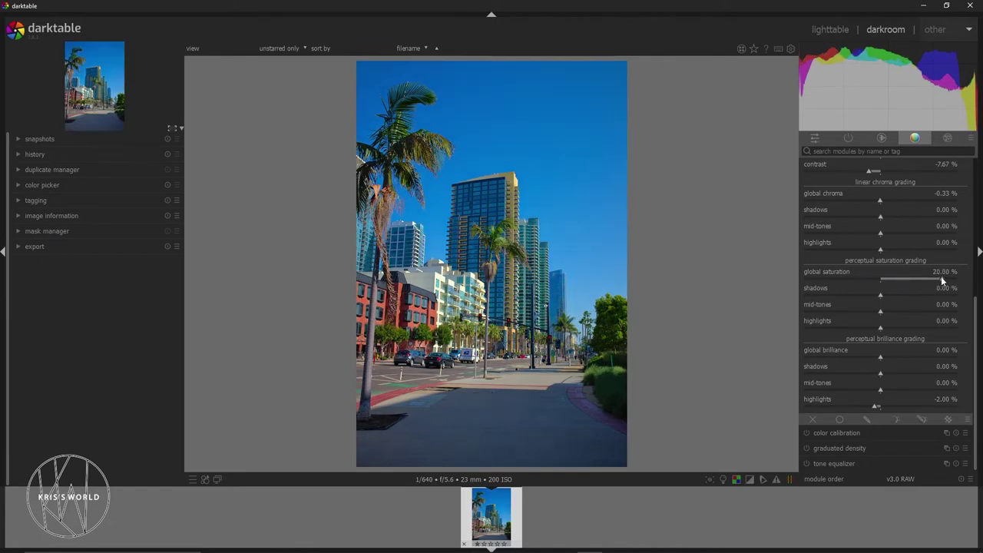
{"action": "right_click", "coordinate": [922, 420]}
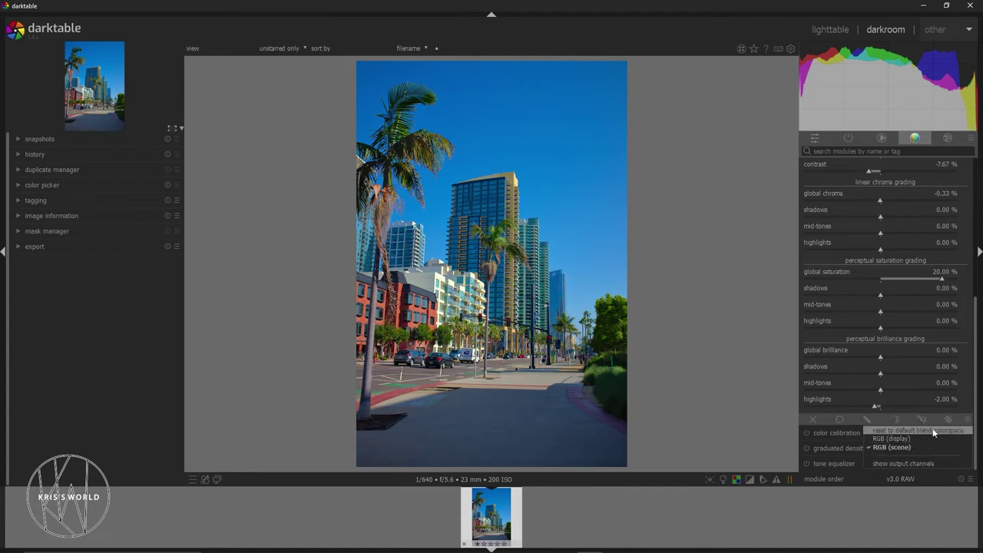
{"action": "left_click", "coordinate": [795, 411]}
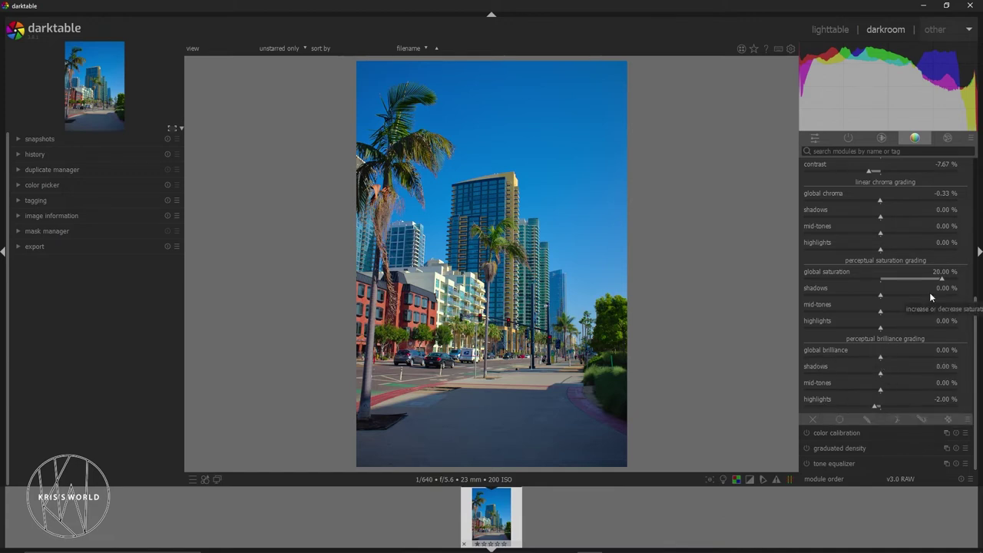
{"action": "double_click", "coordinate": [944, 273]}
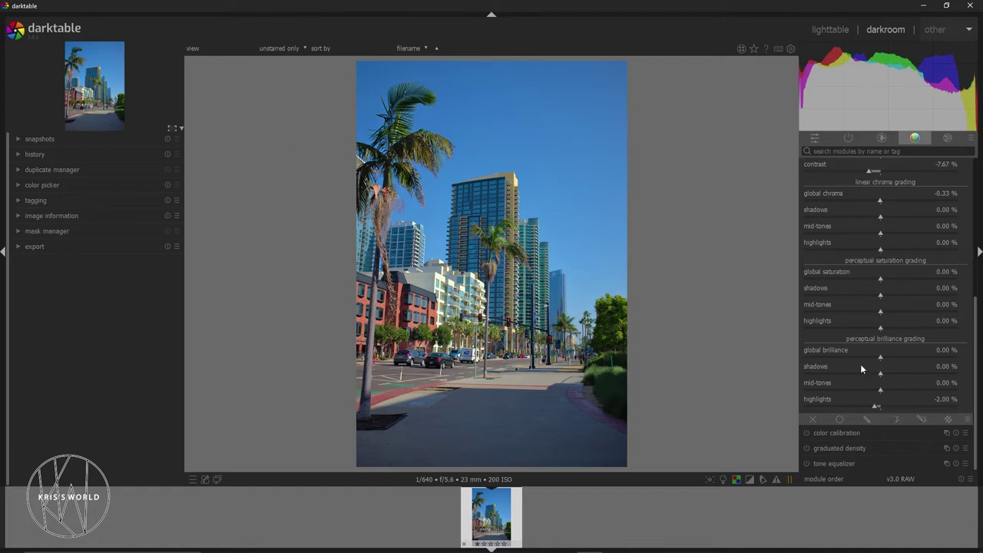
Step: Restore the drawn-mask blending settings at 51% opacity and activate brush mask editing
{"action": "left_click", "coordinate": [866, 419]}
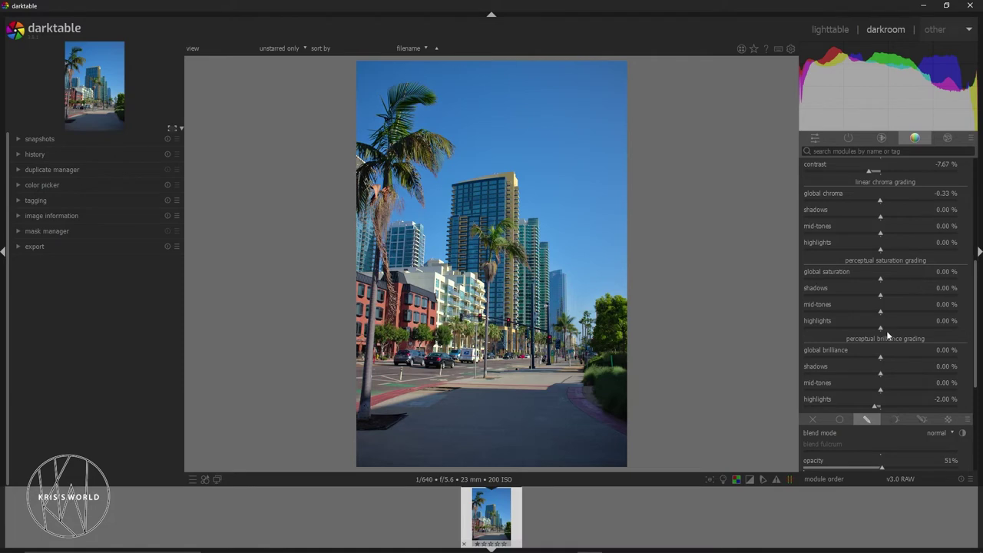
{"action": "scroll", "coordinate": [914, 421], "scroll_direction": "down", "scroll_amount": 4}
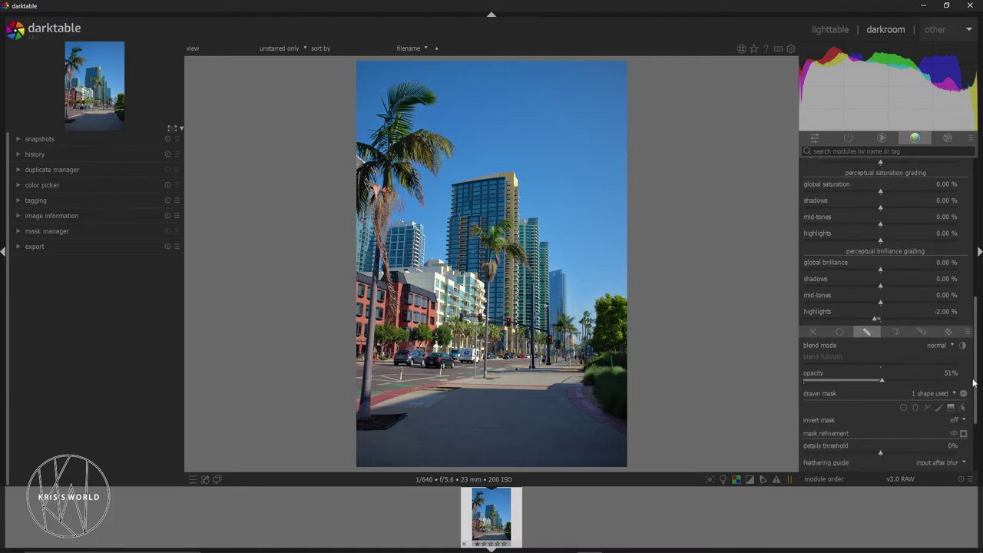
{"action": "left_click", "coordinate": [938, 396]}
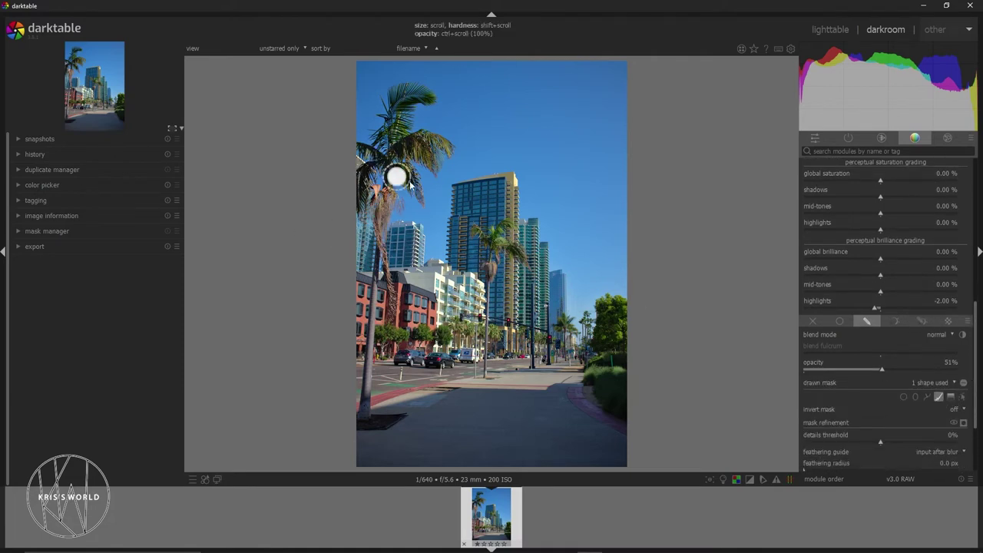
Step: Paint a brush stroke around the left palm tree, then raise highlights saturation to 5.33 % inside it
{"action": "mouse_move", "coordinate": [350, 109]}
{"action": "left_mouse_down"}
{"action": "mouse_move", "coordinate": [383, 76]}
{"action": "mouse_move", "coordinate": [428, 80]}
{"action": "mouse_move", "coordinate": [471, 148]}
{"action": "mouse_move", "coordinate": [414, 240]}
{"action": "mouse_move", "coordinate": [430, 292]}
{"action": "mouse_move", "coordinate": [412, 339]}
{"action": "mouse_move", "coordinate": [376, 319]}
{"action": "mouse_move", "coordinate": [340, 225]}
{"action": "mouse_move", "coordinate": [329, 159]}
{"action": "mouse_move", "coordinate": [363, 104]}
{"action": "left_mouse_up"}
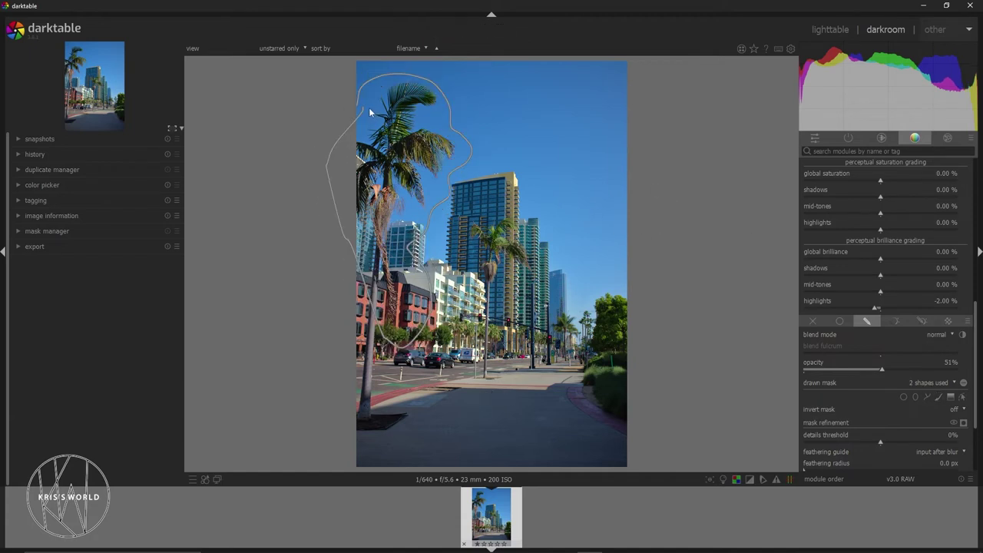
{"action": "mouse_move", "coordinate": [355, 109]}
{"action": "left_click", "coordinate": [358, 107]}
{"action": "left_click_drag", "start_coordinate": [881, 229], "coordinate": [897, 233]}
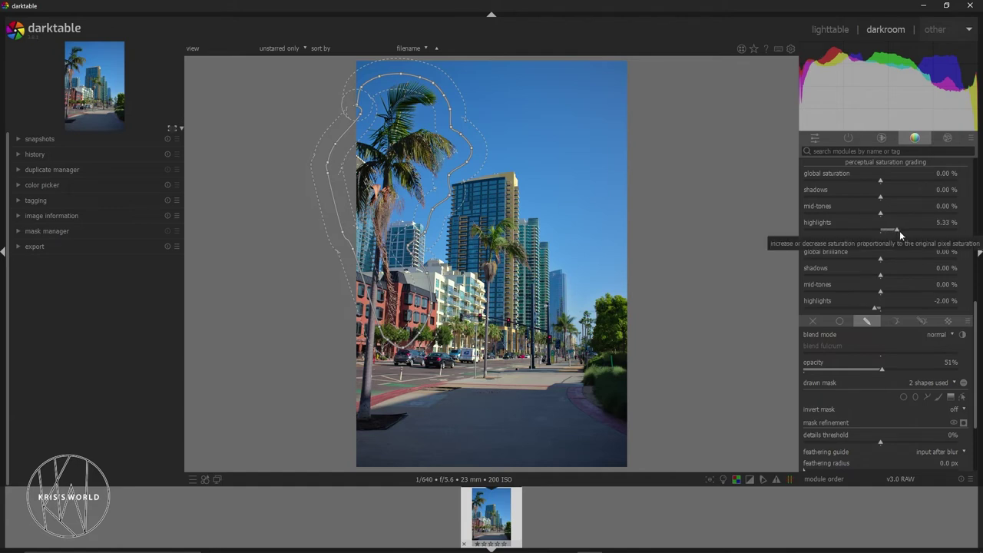
Step: Set mid-tone saturation to 3.00 % and shadows to -11.50 %, and raise blend opacity to 100%
{"action": "left_click_drag", "start_coordinate": [880, 215], "coordinate": [969, 230]}
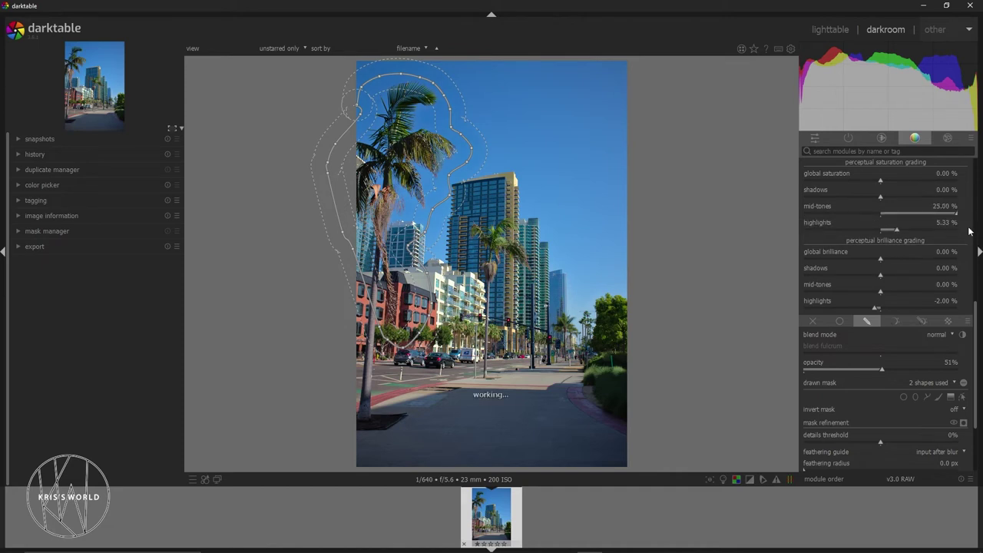
{"action": "left_click_drag", "start_coordinate": [969, 231], "coordinate": [899, 218]}
{"action": "scroll", "coordinate": [899, 216], "scroll_direction": "up", "scroll_amount": 2}
{"action": "left_click_drag", "start_coordinate": [879, 199], "coordinate": [845, 199]}
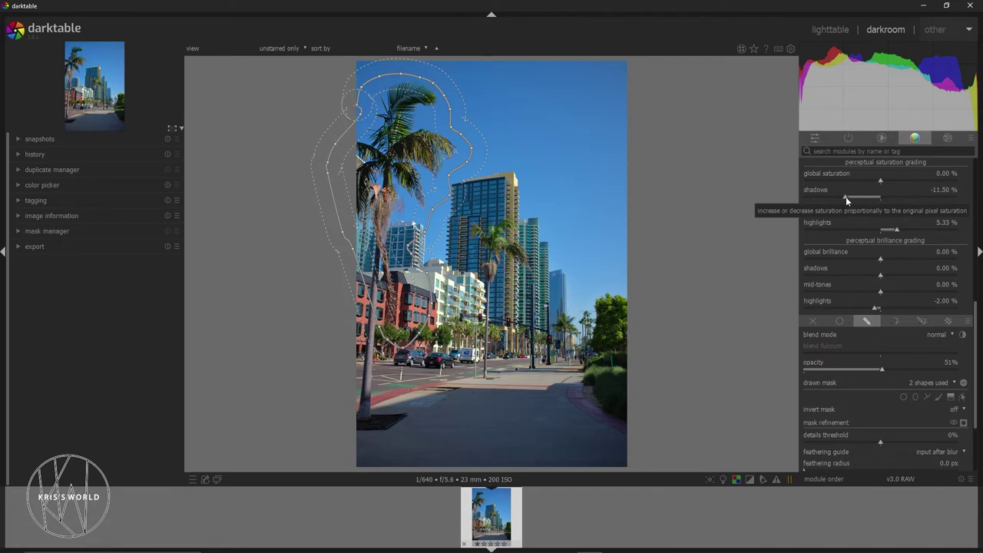
{"action": "left_click_drag", "start_coordinate": [880, 368], "coordinate": [885, 369]}
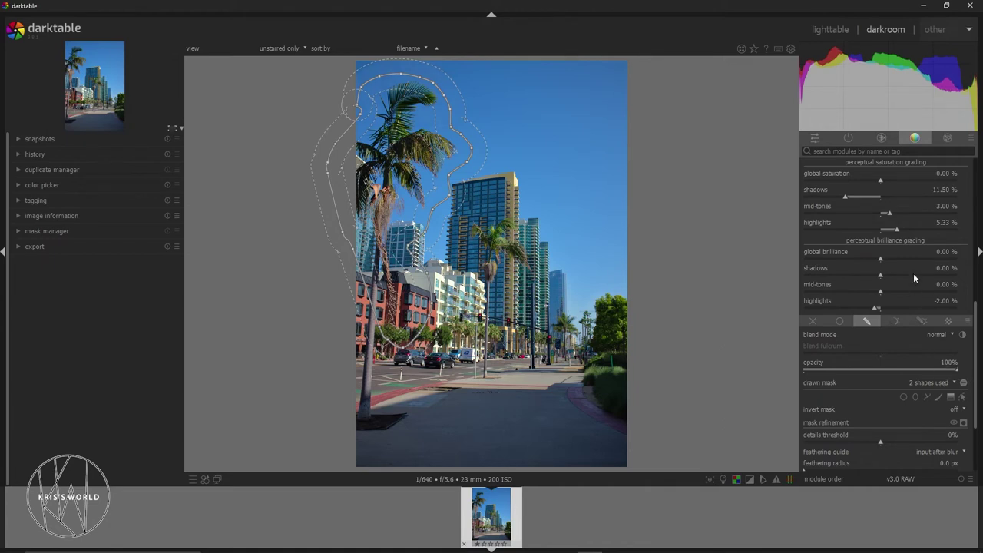
Step: Settle highlights saturation at 16.50 % and select the brush mask shape
{"action": "left_click_drag", "start_coordinate": [892, 224], "coordinate": [906, 231]}
{"action": "left_click_drag", "start_coordinate": [905, 232], "coordinate": [961, 234]}
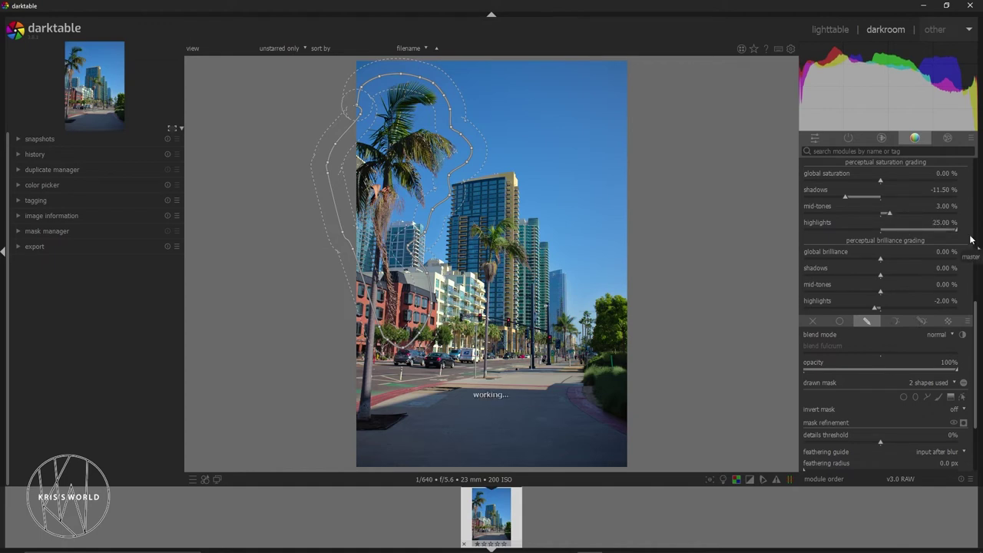
{"action": "left_click_drag", "start_coordinate": [940, 228], "coordinate": [878, 232]}
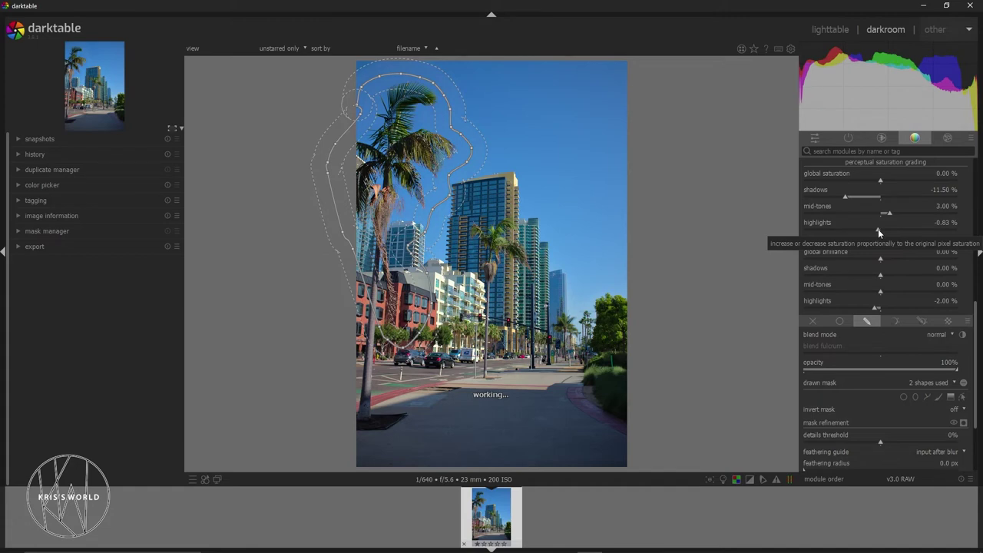
{"action": "left_click_drag", "start_coordinate": [879, 232], "coordinate": [929, 241]}
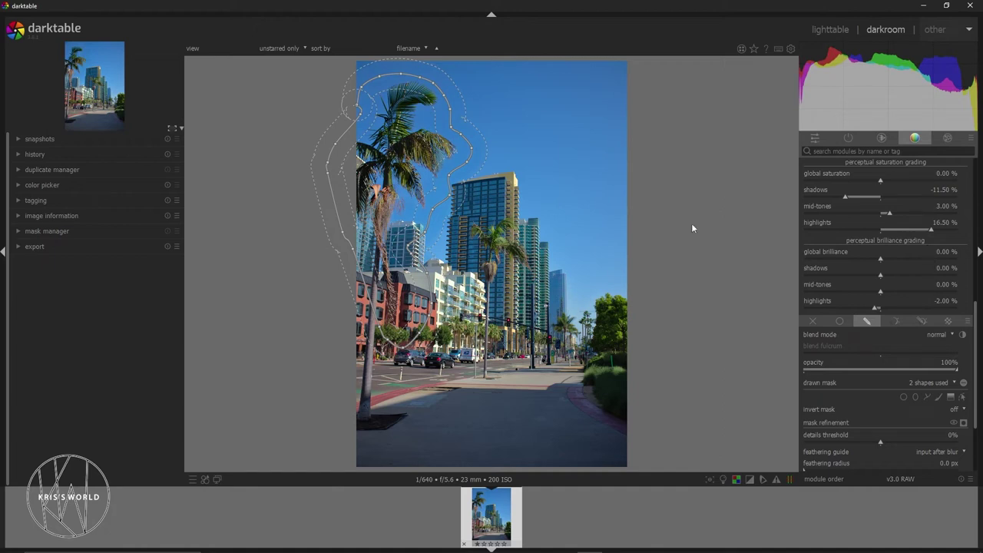
{"action": "left_click", "coordinate": [432, 218]}
Step: Drag the brush mask outline tighter around the left palm, then switch the adjustment's blending off
{"action": "left_click_drag", "start_coordinate": [343, 231], "coordinate": [405, 156]}
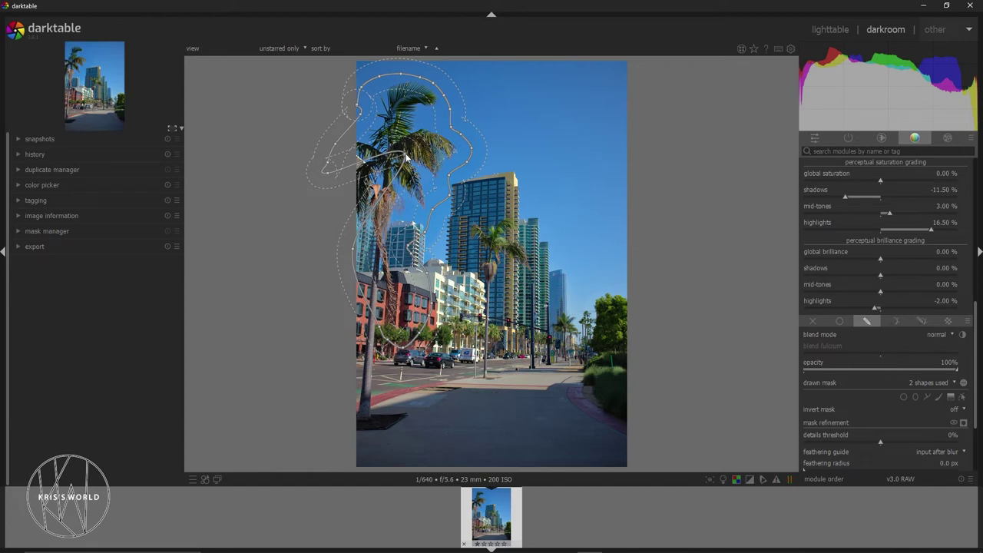
{"action": "left_click_drag", "start_coordinate": [335, 147], "coordinate": [395, 151]}
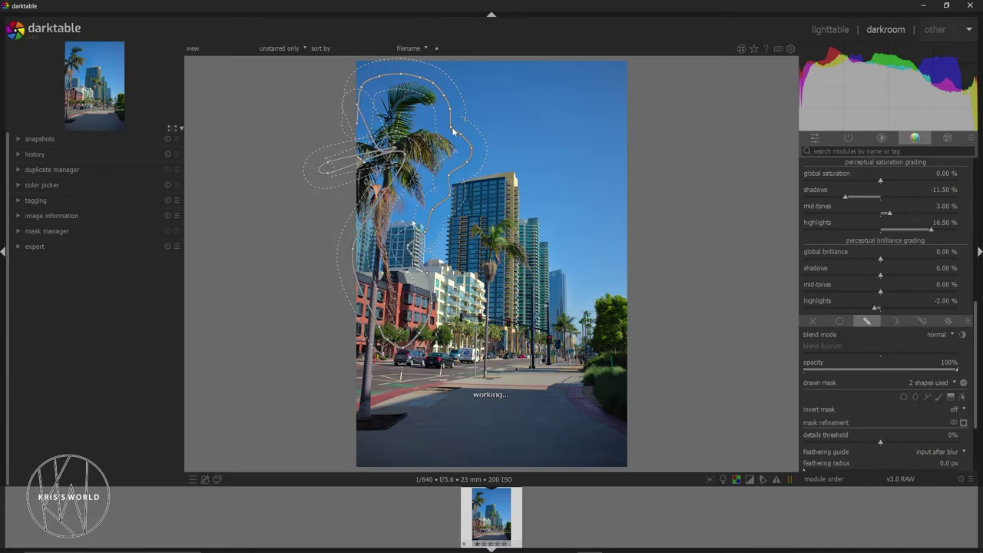
{"action": "left_click_drag", "start_coordinate": [454, 132], "coordinate": [416, 132]}
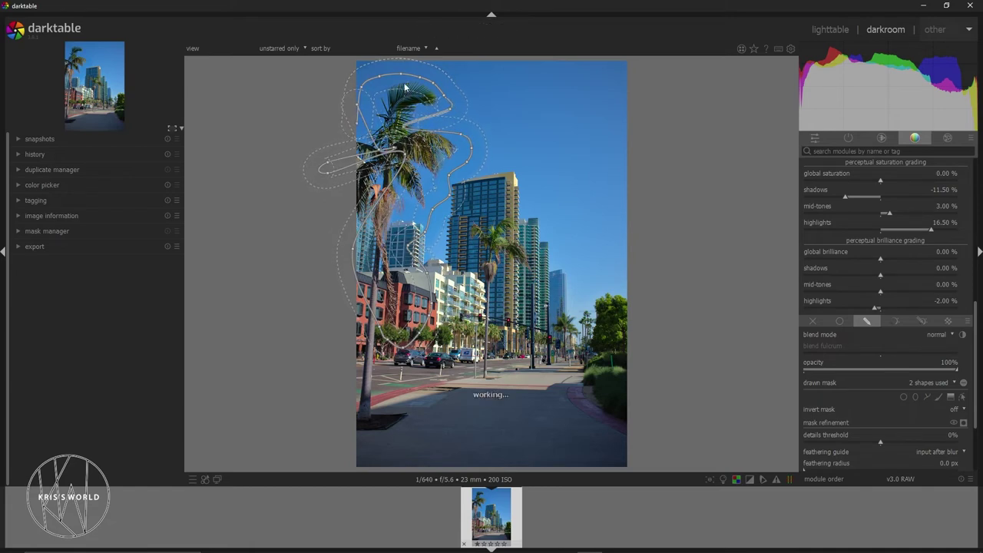
{"action": "left_click_drag", "start_coordinate": [400, 76], "coordinate": [397, 128]}
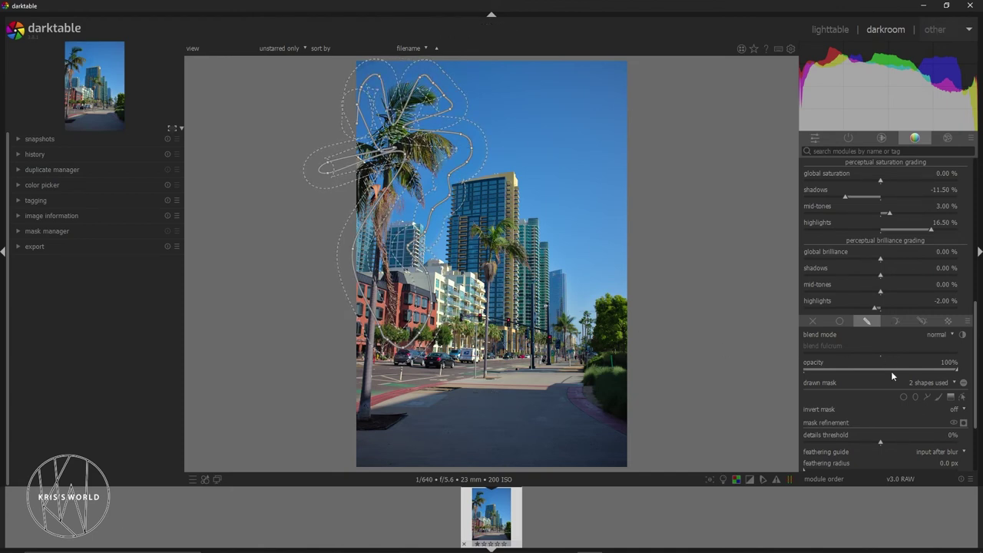
{"action": "left_click", "coordinate": [813, 319]}
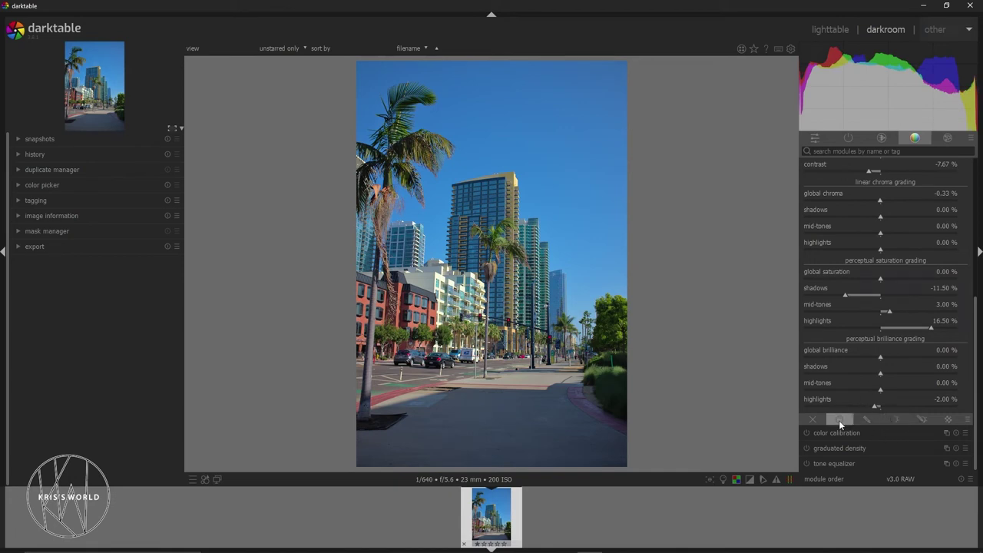
Step: Try the uniform, off and drawn-mask blending options for color balance rgb
{"action": "left_click", "coordinate": [839, 419]}
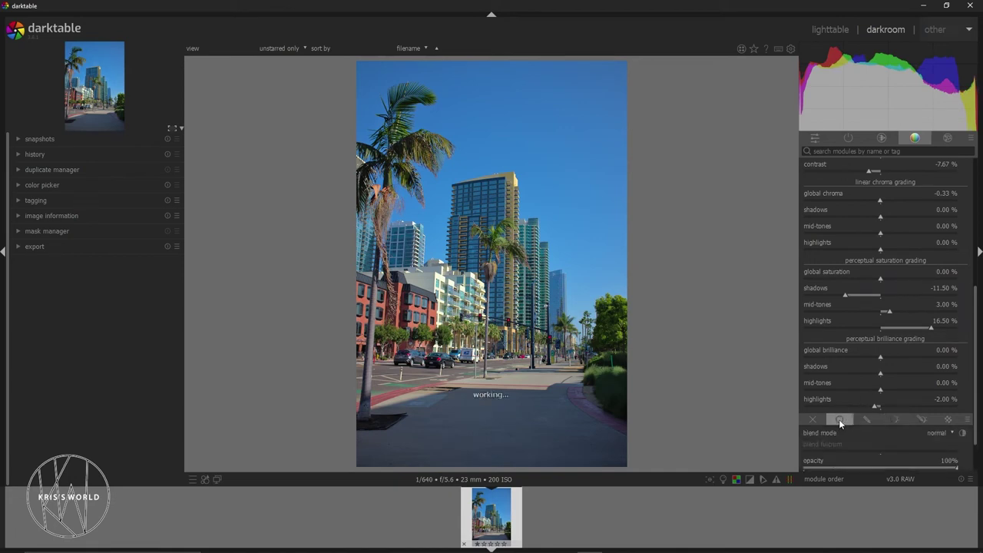
{"action": "scroll", "coordinate": [906, 428], "scroll_direction": "down", "scroll_amount": 2}
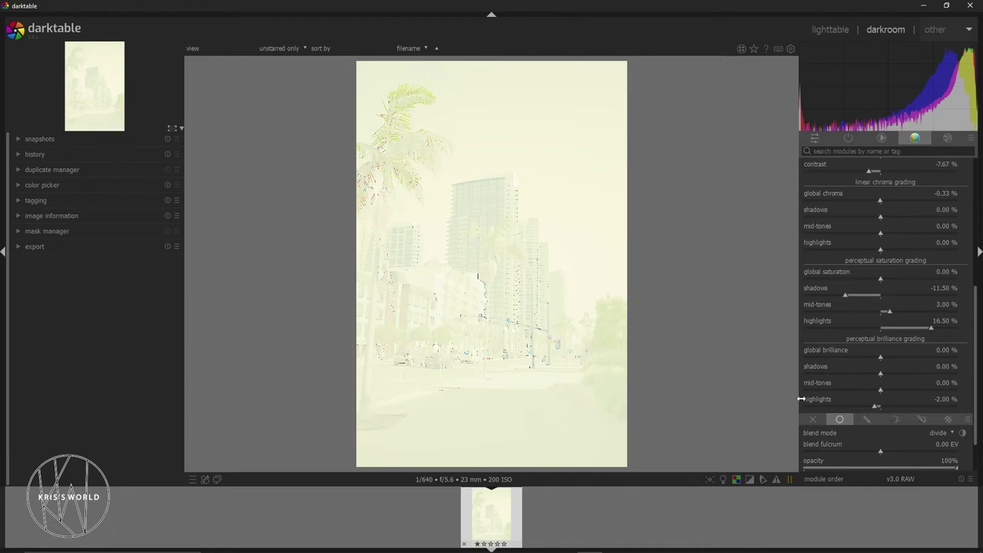
{"action": "left_click", "coordinate": [816, 418]}
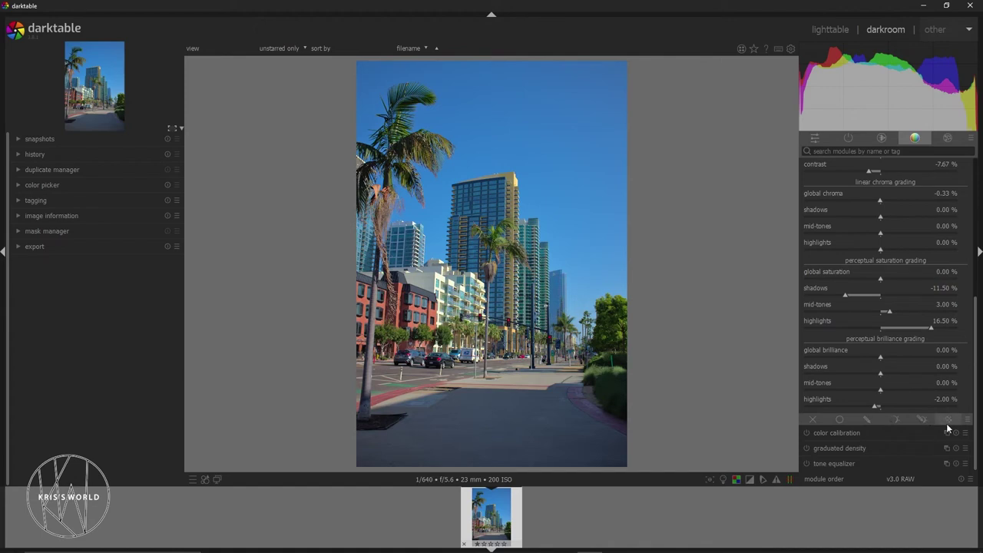
{"action": "left_click", "coordinate": [867, 419]}
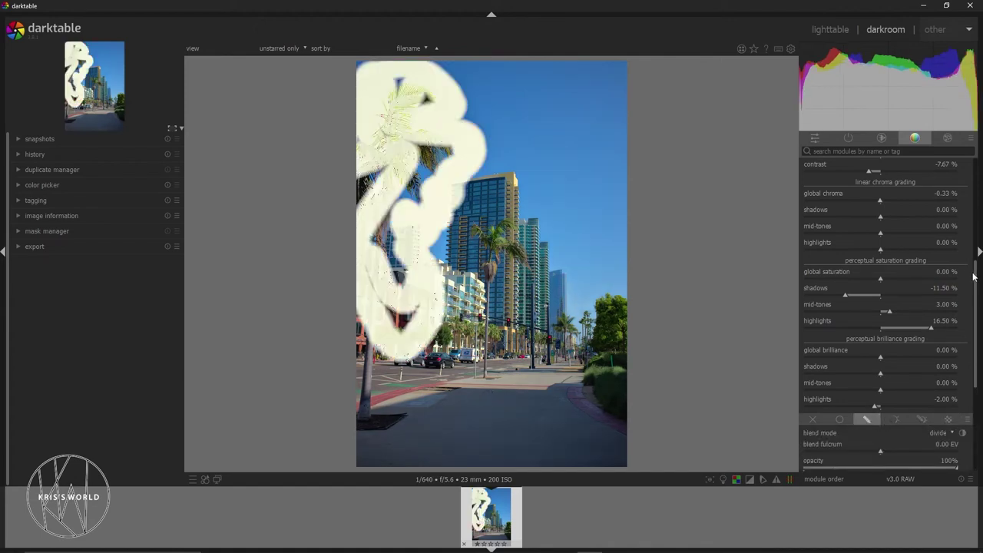
{"action": "scroll", "coordinate": [976, 283], "scroll_direction": "down", "scroll_amount": 1}
{"action": "scroll", "coordinate": [976, 282], "scroll_direction": "down", "scroll_amount": 3}
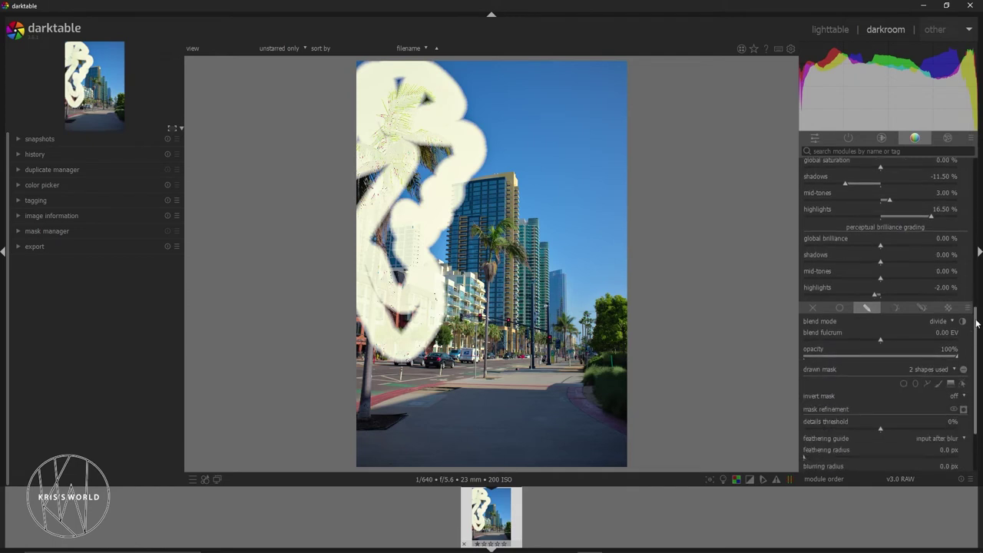
{"action": "left_click", "coordinate": [810, 307]}
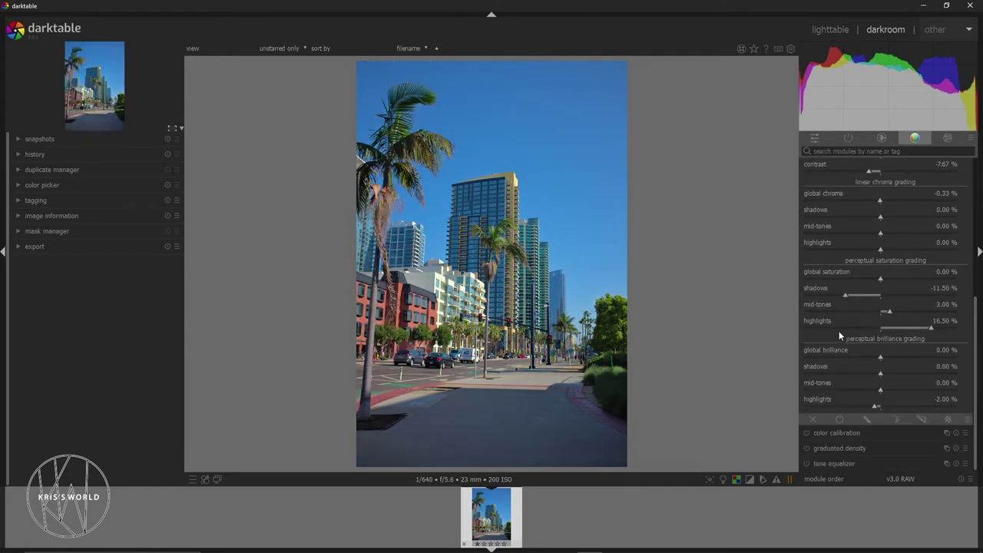
{"action": "left_click", "coordinate": [868, 420]}
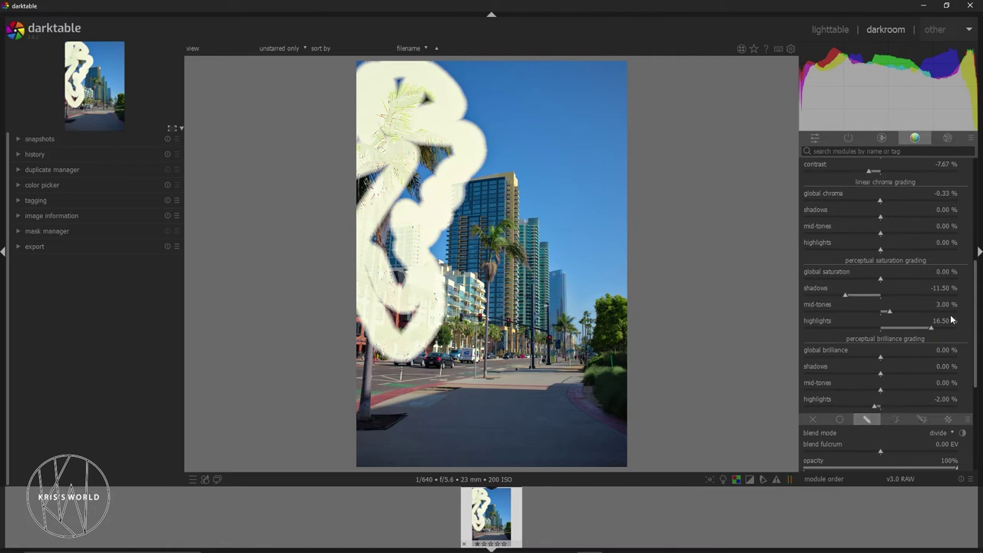
Step: Use divide blend mode, and toggle the drawn mask display and reverse-blend options
{"action": "left_click_drag", "start_coordinate": [977, 303], "coordinate": [980, 361]}
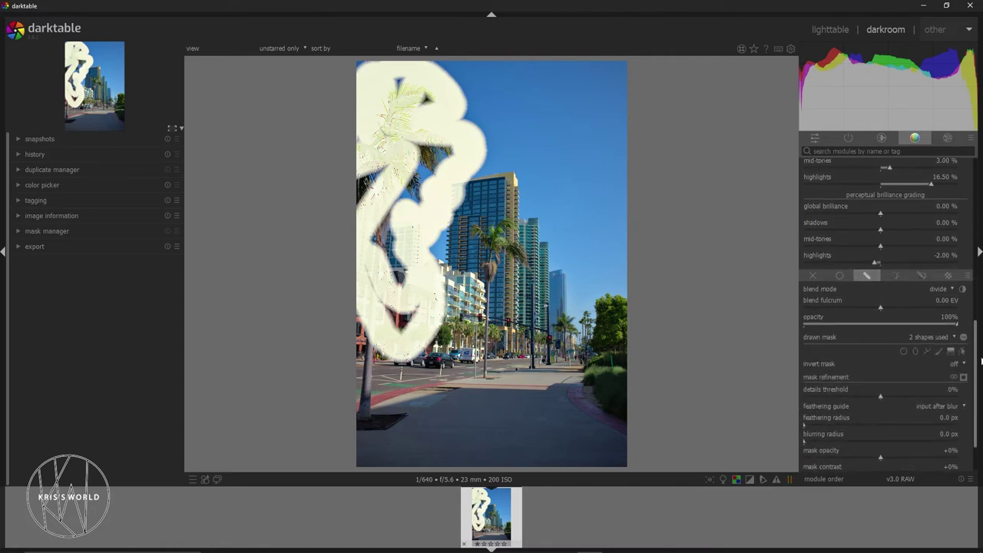
{"action": "scroll", "coordinate": [980, 361], "scroll_direction": "down", "scroll_amount": 2}
{"action": "scroll", "coordinate": [926, 328], "scroll_direction": "up", "scroll_amount": 3}
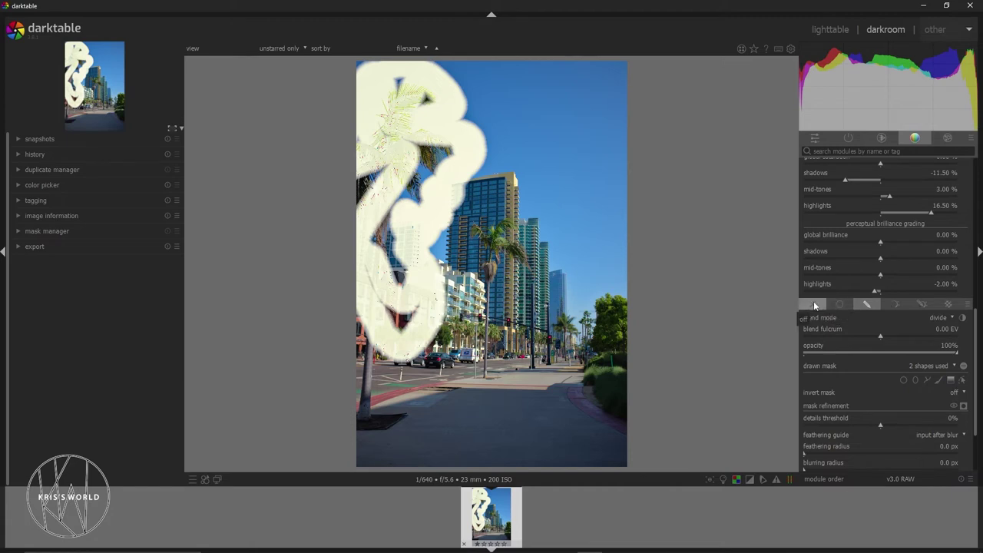
{"action": "left_click", "coordinate": [963, 367]}
{"action": "left_click", "coordinate": [964, 366]}
{"action": "left_click", "coordinate": [962, 318]}
Step: Undo and redo the blending changes, ending on the drawn mask in normal mode
{"action": "key", "text": "ctrl+z"}
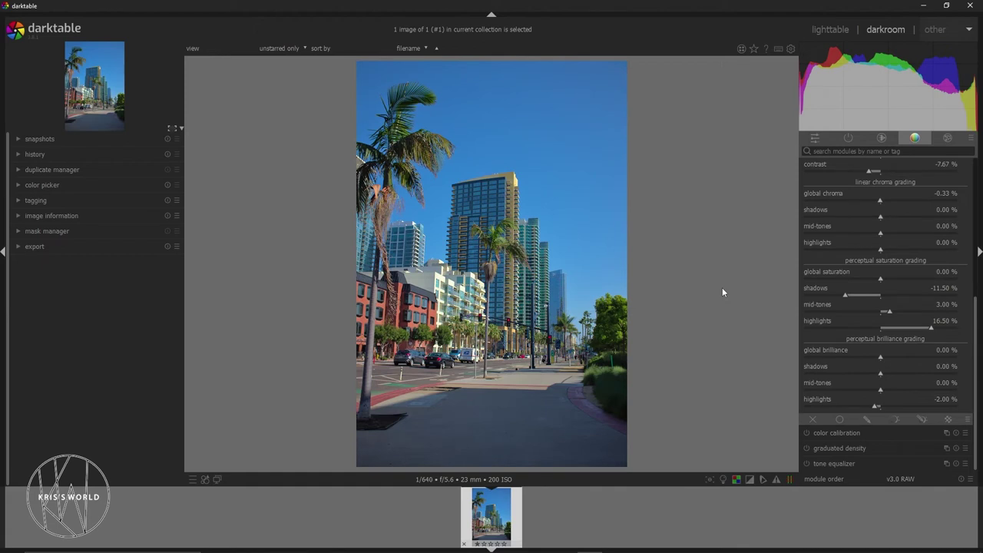
{"action": "key", "text": "ctrl+y"}
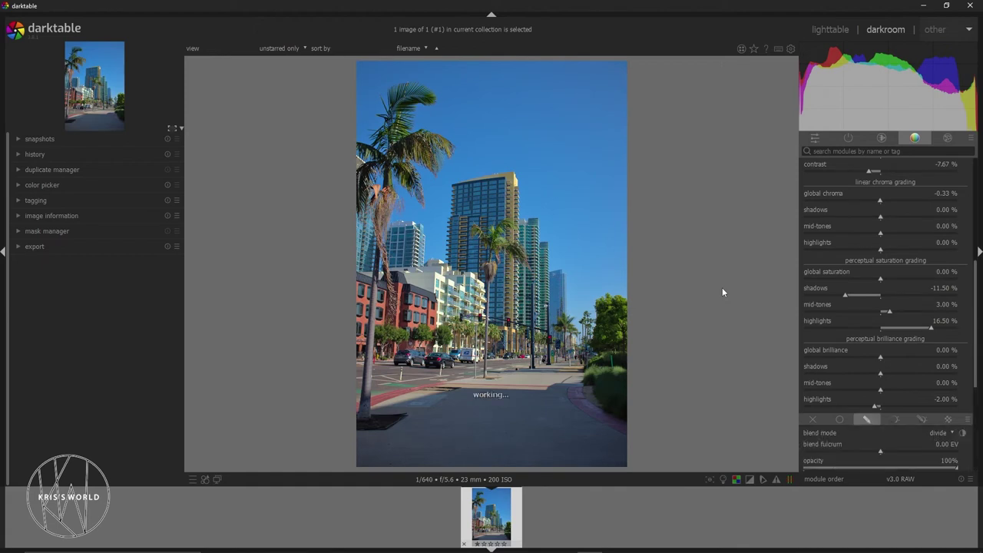
{"action": "key", "text": "ctrl+z"}
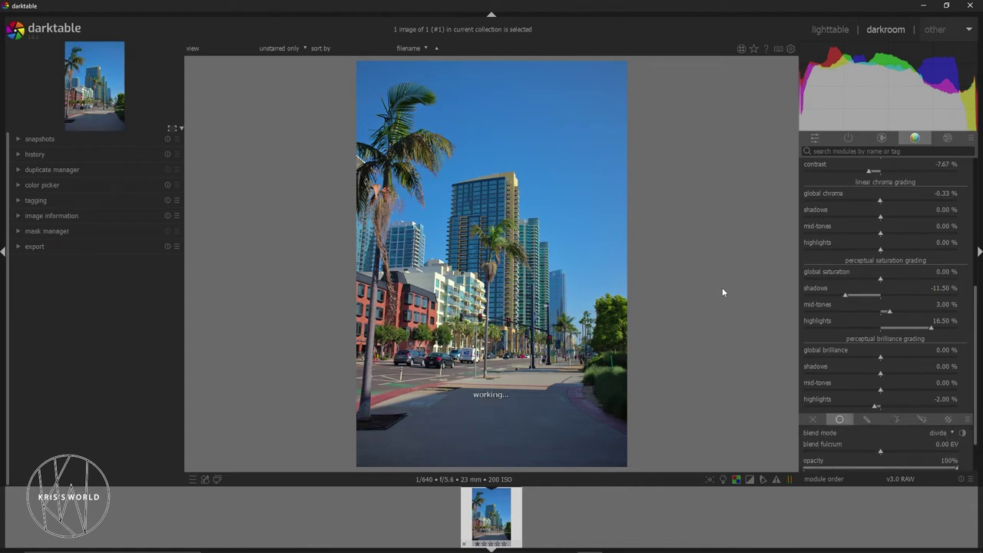
{"action": "key", "text": "ctrl+z"}
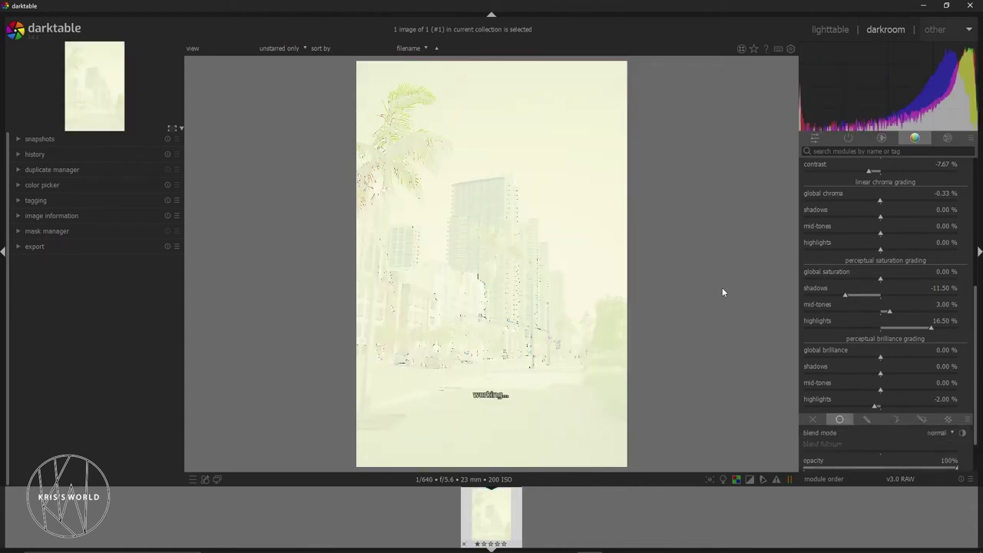
{"action": "key", "text": "ctrl+z"}
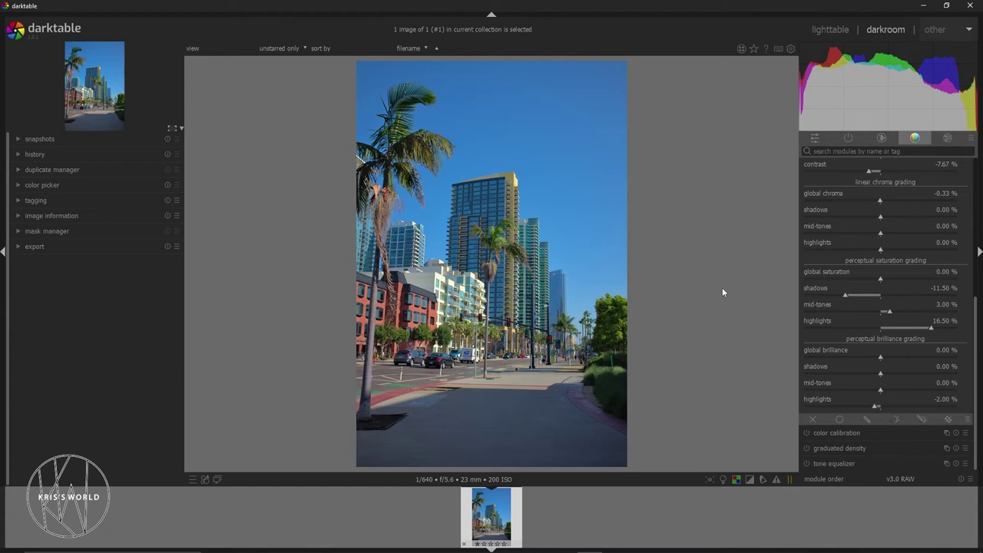
{"action": "key", "text": "ctrl+z"}
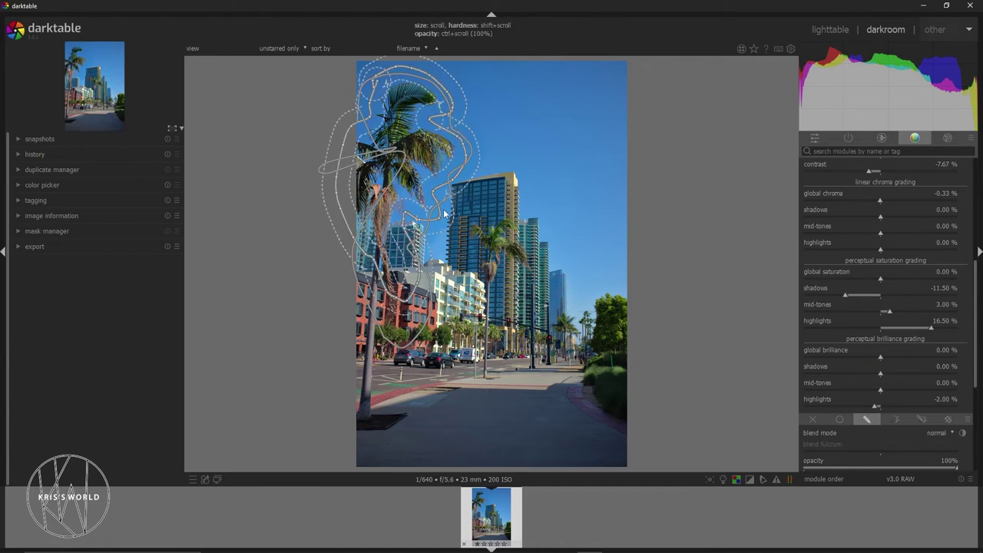
Step: Try deleting the palm brush mask and switching drawn-mask blending off, then undo the switch-off
{"action": "scroll", "coordinate": [440, 213], "scroll_direction": "up", "scroll_amount": 2}
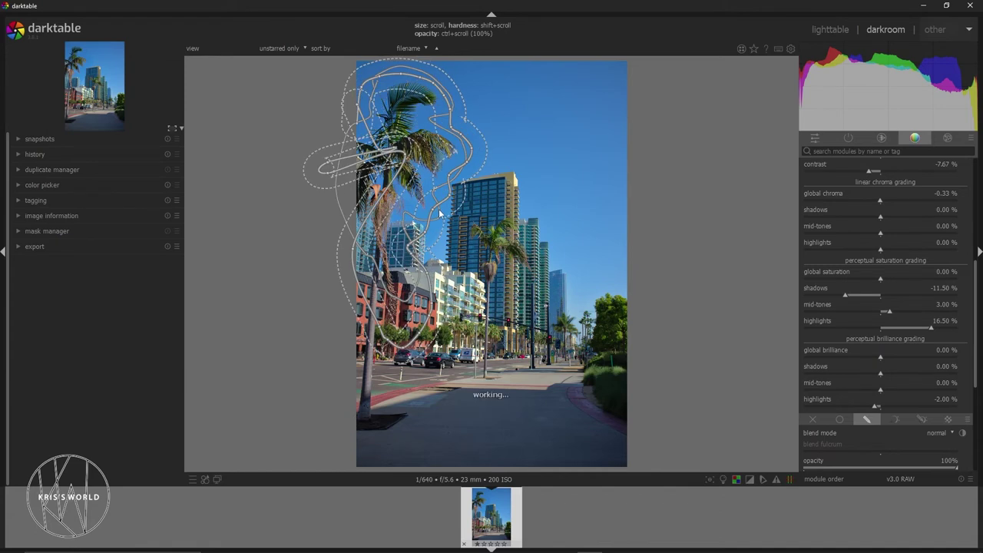
{"action": "key", "text": "Delete"}
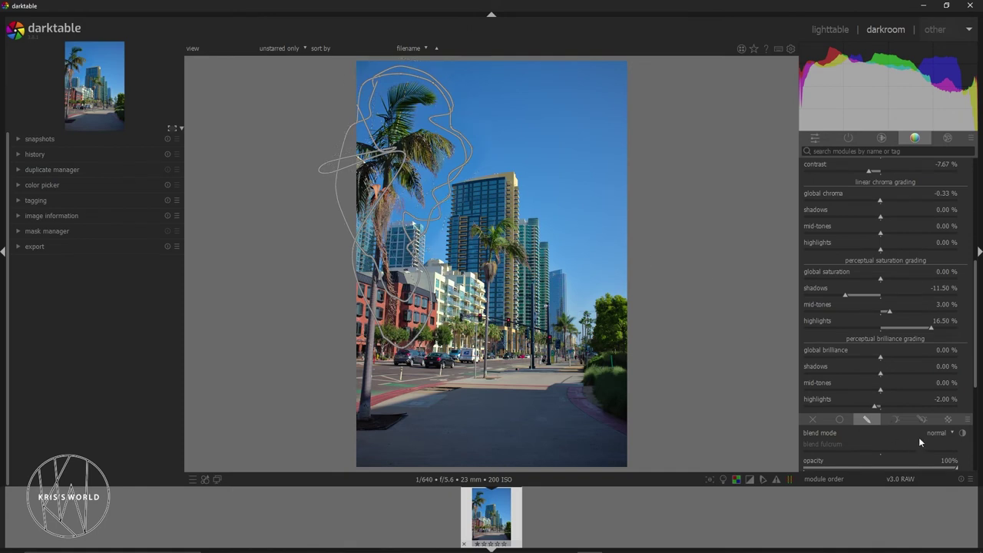
{"action": "scroll", "coordinate": [977, 410], "scroll_direction": "down", "scroll_amount": 3}
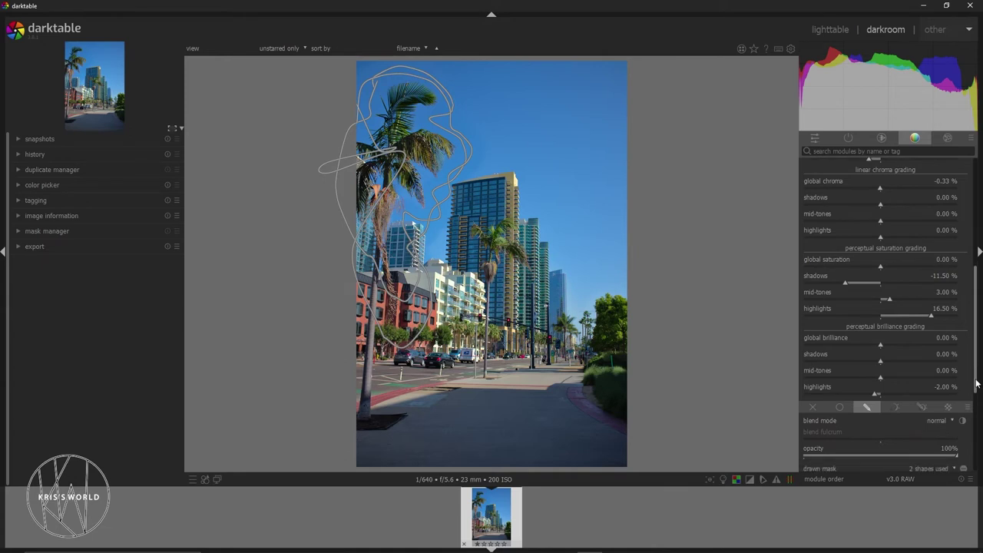
{"action": "scroll", "coordinate": [976, 410], "scroll_direction": "down", "scroll_amount": 2}
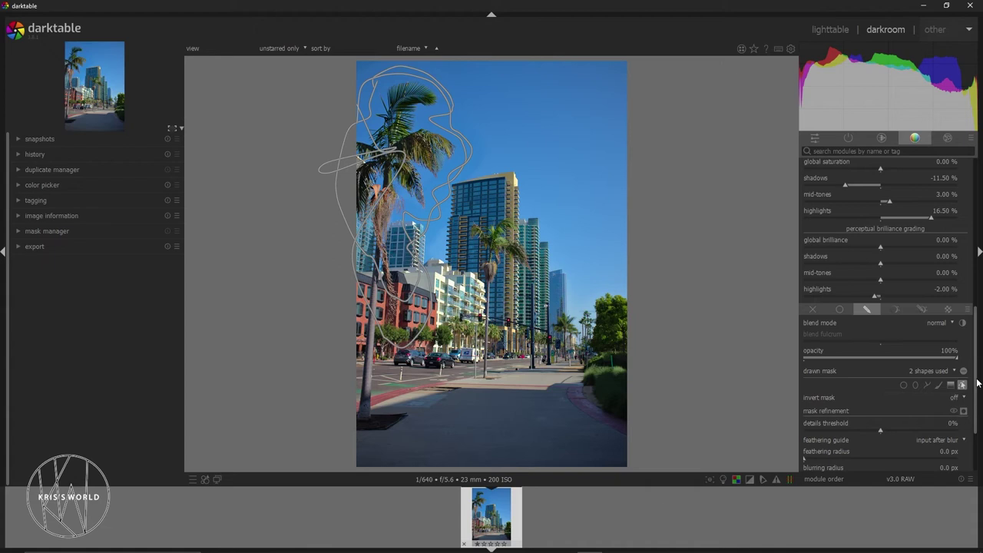
{"action": "left_click_drag", "start_coordinate": [975, 382], "coordinate": [970, 433]}
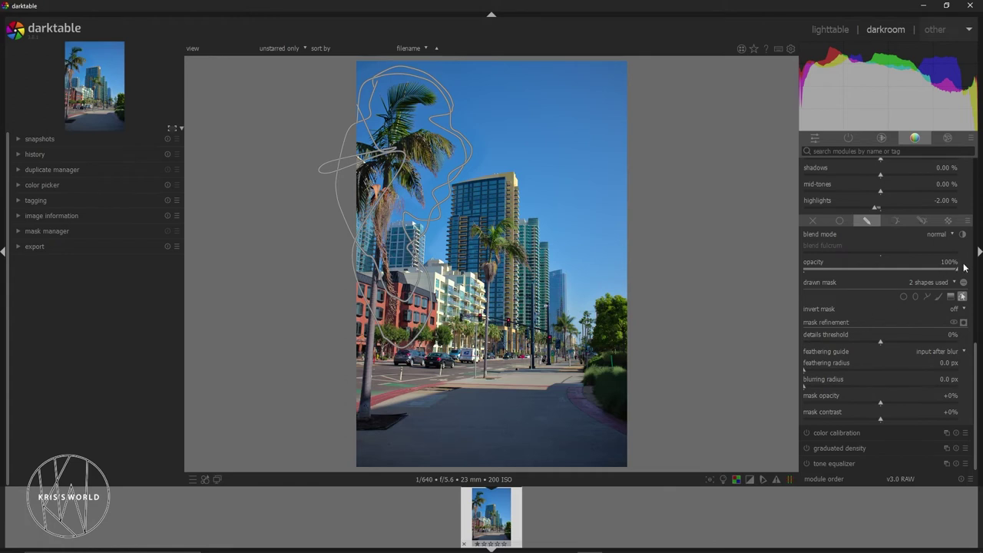
{"action": "left_click", "coordinate": [812, 219]}
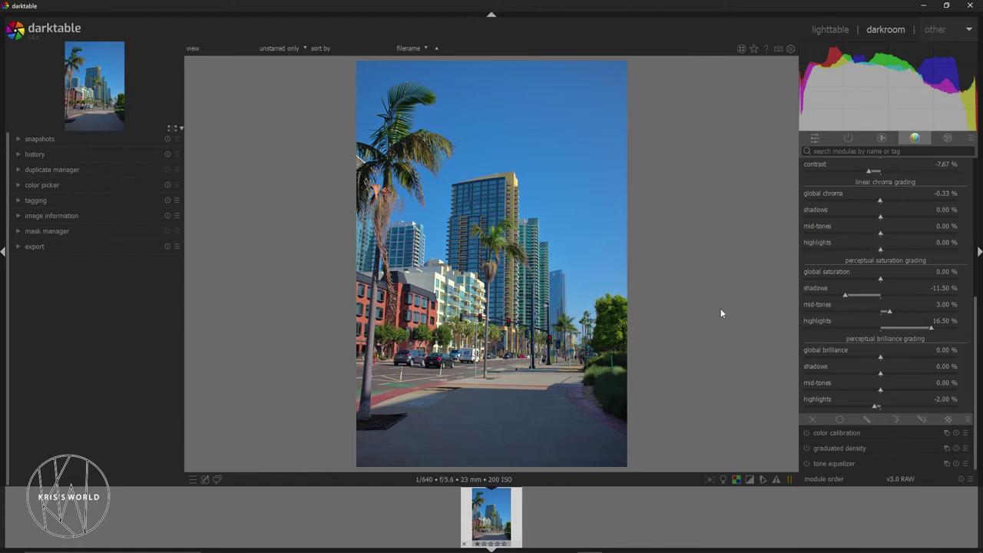
{"action": "key", "text": "ctrl+z"}
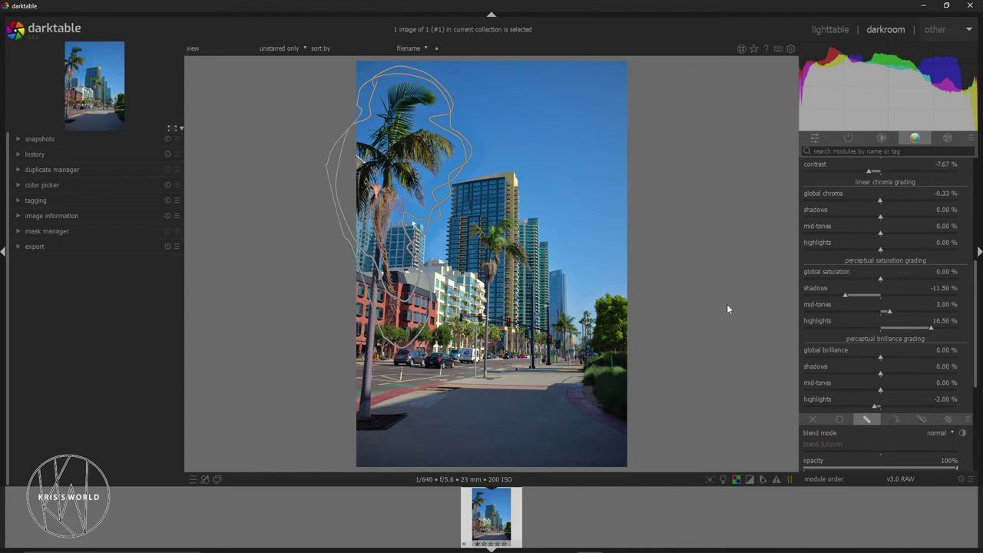
Step: Undo the highlight, opacity and mid-tone edits until only global saturation 24.67 % remains
{"action": "key", "text": "ctrl+z"}
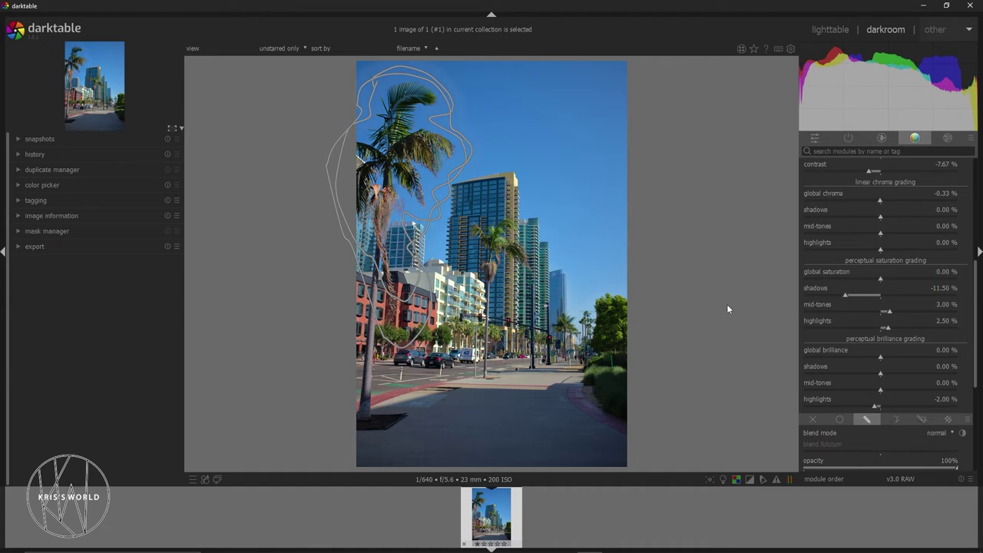
{"action": "key", "text": "ctrl+z"}
{"action": "key", "text": "ctrl+z"}
{"action": "key", "text": "ctrl+z"}
{"action": "key", "text": "ctrl+z"}
{"action": "key", "text": "ctrl+z"}
{"action": "key", "text": "ctrl+z"}
{"action": "key", "text": "ctrl+z"}
{"action": "key", "text": "ctrl+z"}
{"action": "key", "text": "ctrl+z"}
{"action": "key", "text": "ctrl+z"}
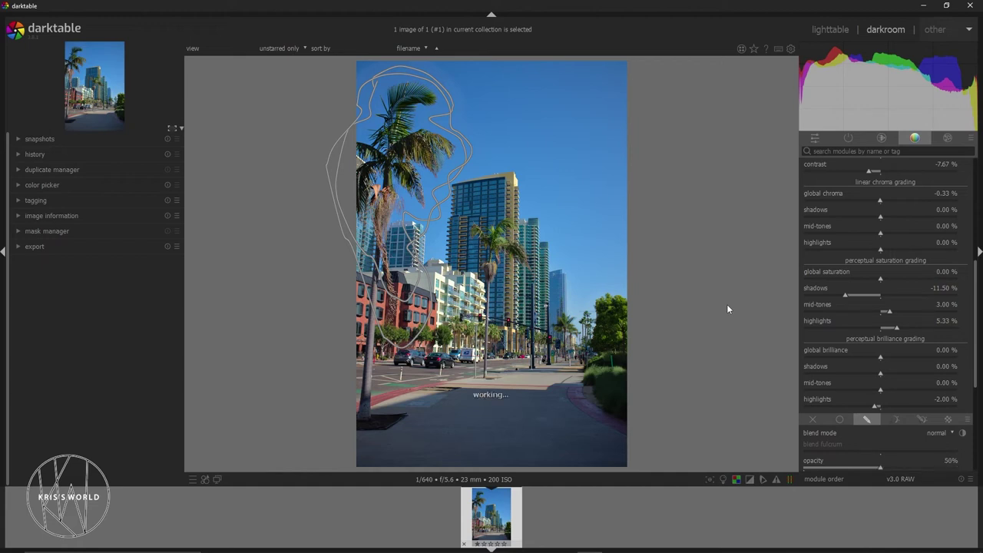
{"action": "key", "text": "ctrl+z"}
{"action": "key", "text": "ctrl+z"}
{"action": "key", "text": "ctrl+z"}
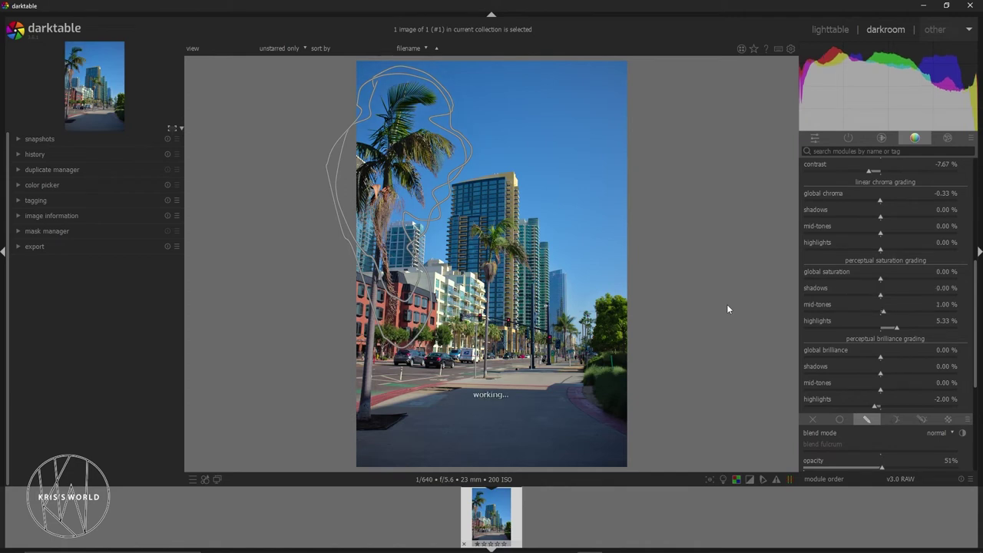
{"action": "key", "text": "ctrl+z"}
{"action": "key", "text": "ctrl+z"}
{"action": "key", "text": "ctrl+z"}
{"action": "key", "text": "ctrl+z"}
{"action": "key", "text": "ctrl+z"}
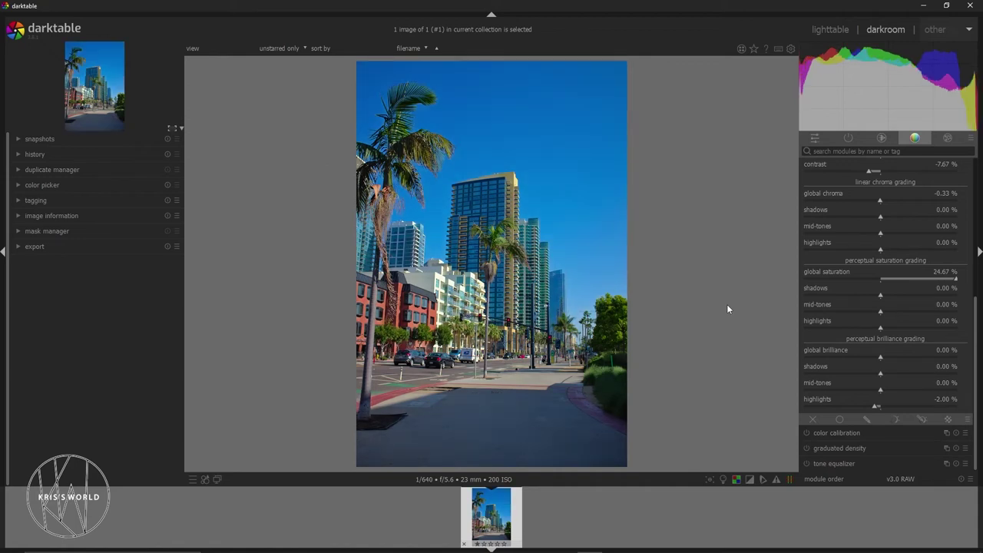
Step: Lower global saturation to 0.17 %, with shadows, mid-tones and highlights saturation at 0.00 %
{"action": "left_click_drag", "start_coordinate": [958, 280], "coordinate": [880, 281]}
{"action": "left_click", "coordinate": [881, 281]}
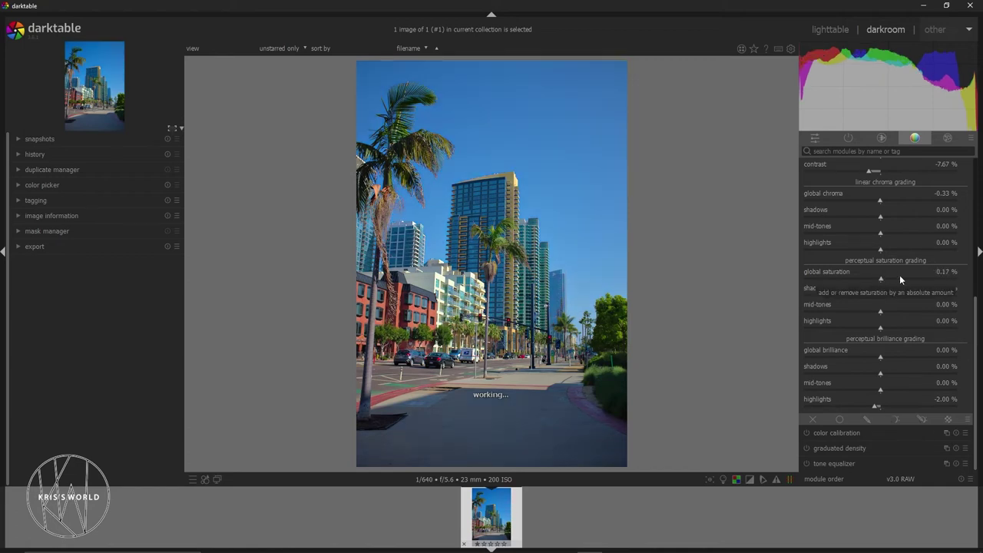
{"action": "scroll", "coordinate": [928, 329], "scroll_direction": "down", "scroll_amount": 3}
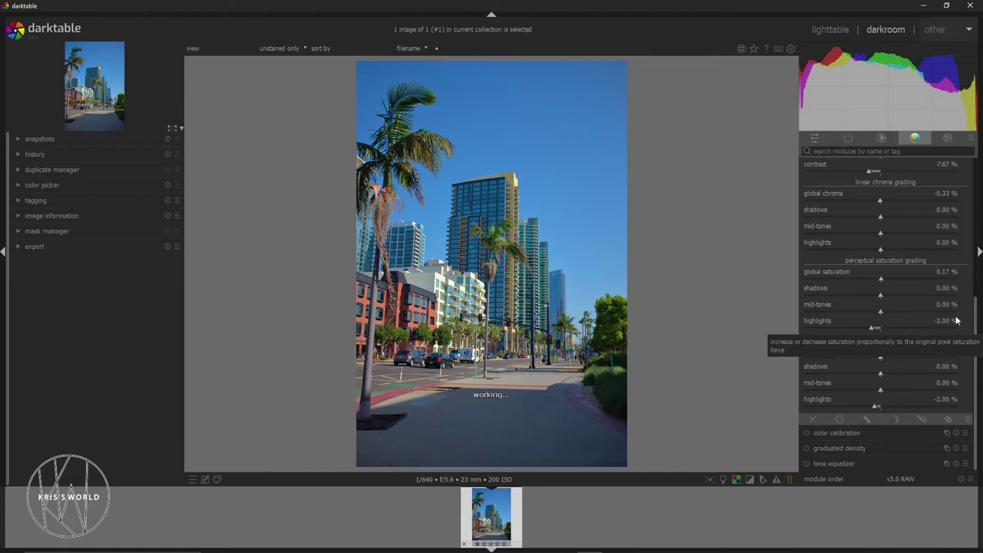
{"action": "scroll", "coordinate": [883, 307], "scroll_direction": "up", "scroll_amount": 3}
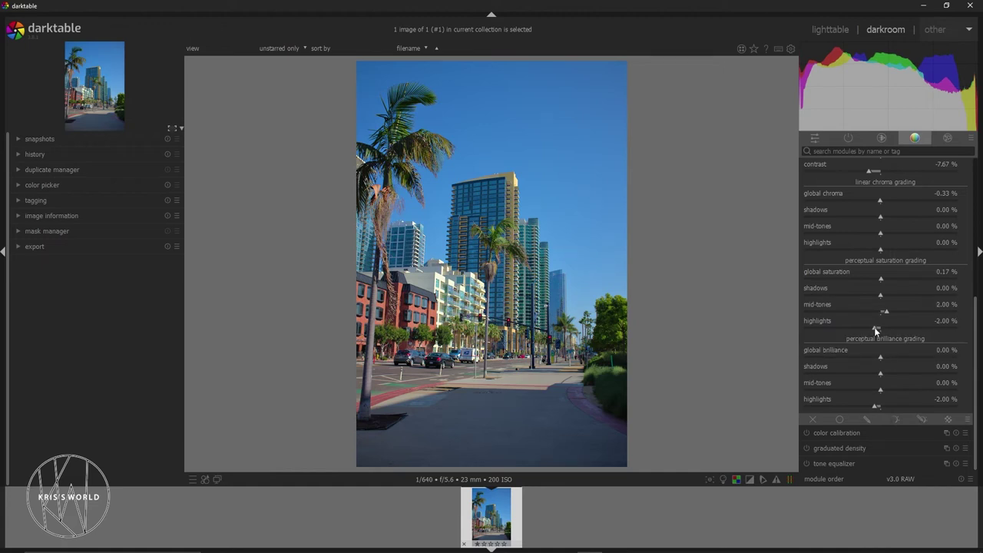
{"action": "scroll", "coordinate": [881, 315], "scroll_direction": "down", "scroll_amount": 2}
{"action": "scroll", "coordinate": [972, 284], "scroll_direction": "up", "scroll_amount": 1}
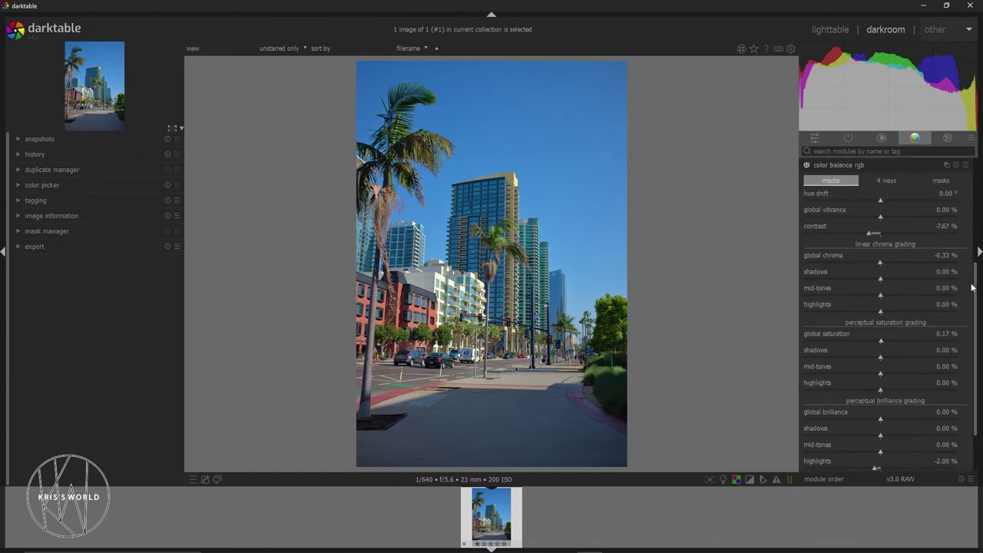
{"action": "scroll", "coordinate": [977, 307], "scroll_direction": "down", "scroll_amount": 1}
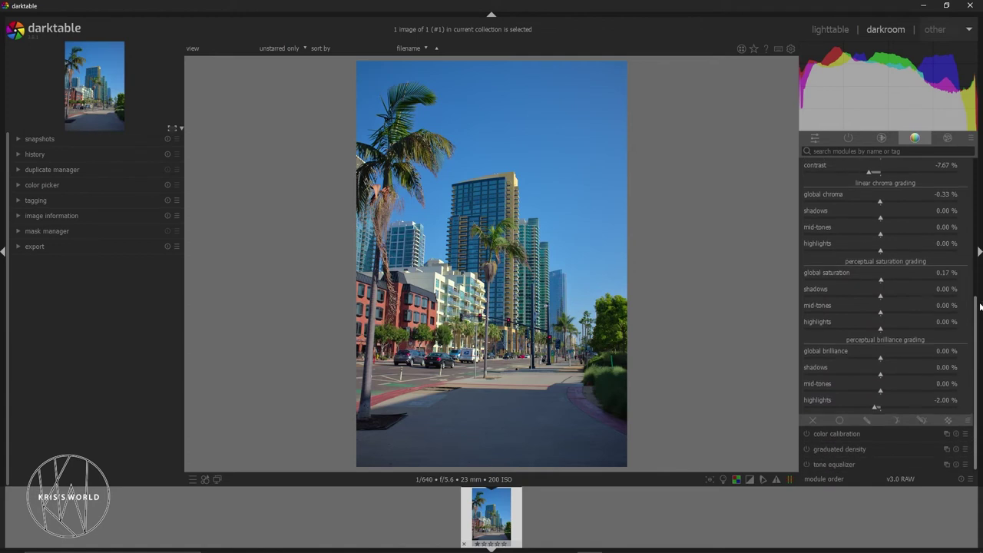
{"action": "scroll", "coordinate": [831, 253], "scroll_direction": "up", "scroll_amount": 5}
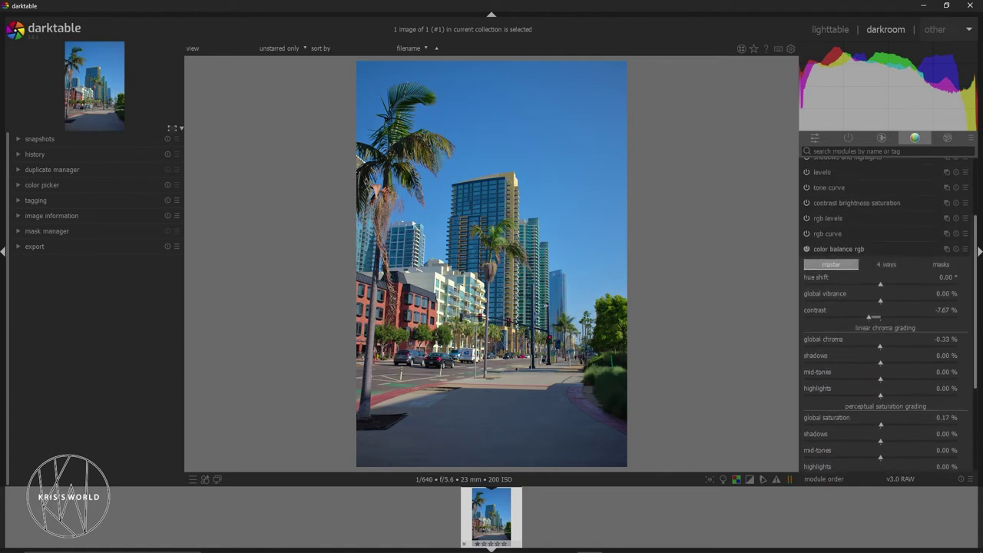
Step: Switch off and collapse color balance rgb, then browse the color calibration tabs
{"action": "left_click", "coordinate": [806, 250]}
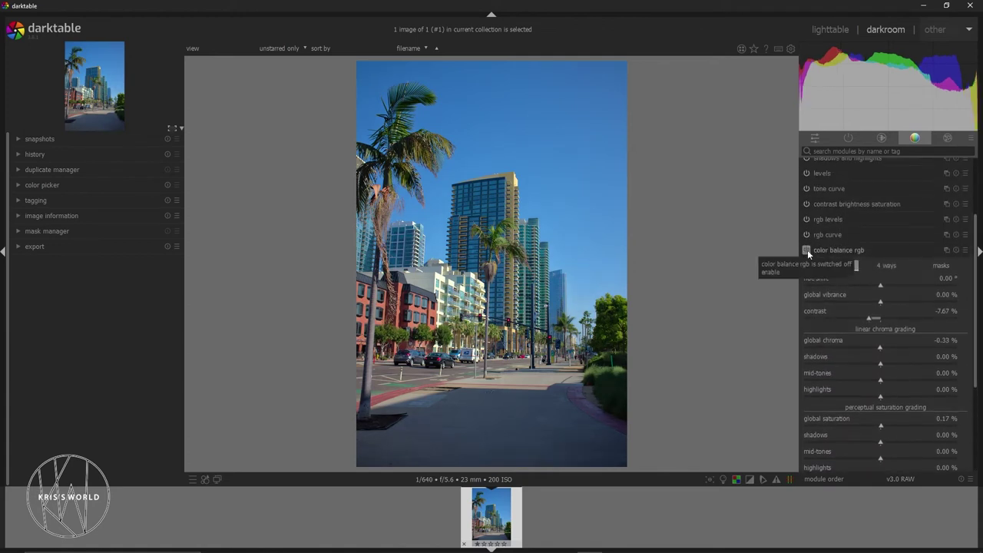
{"action": "left_click", "coordinate": [838, 250]}
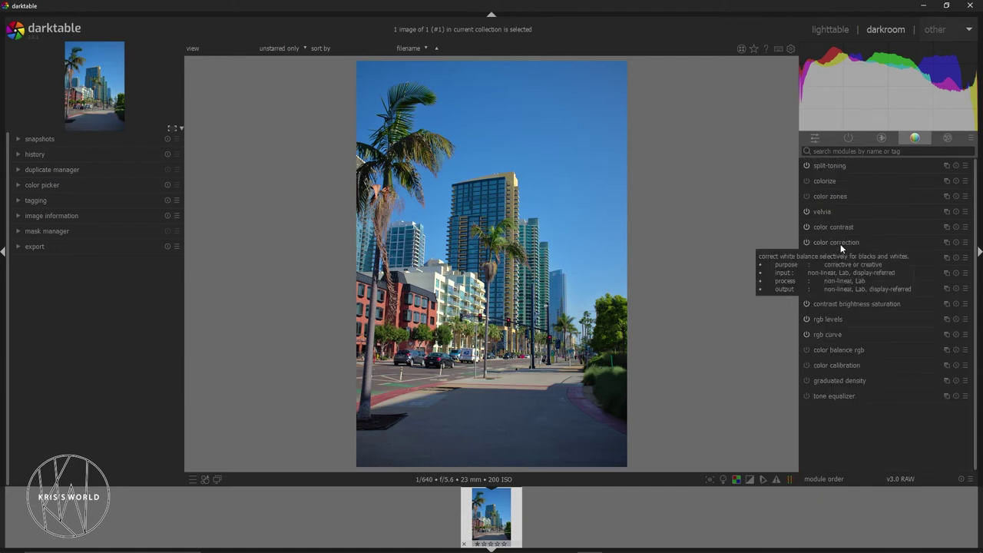
{"action": "left_click", "coordinate": [833, 365]}
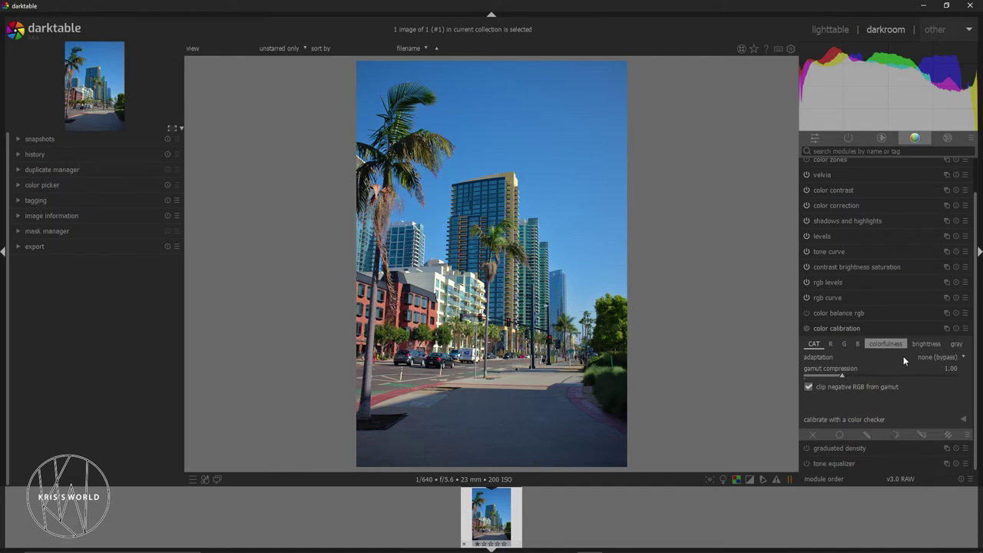
{"action": "left_click", "coordinate": [927, 345]}
{"action": "left_click", "coordinate": [953, 344]}
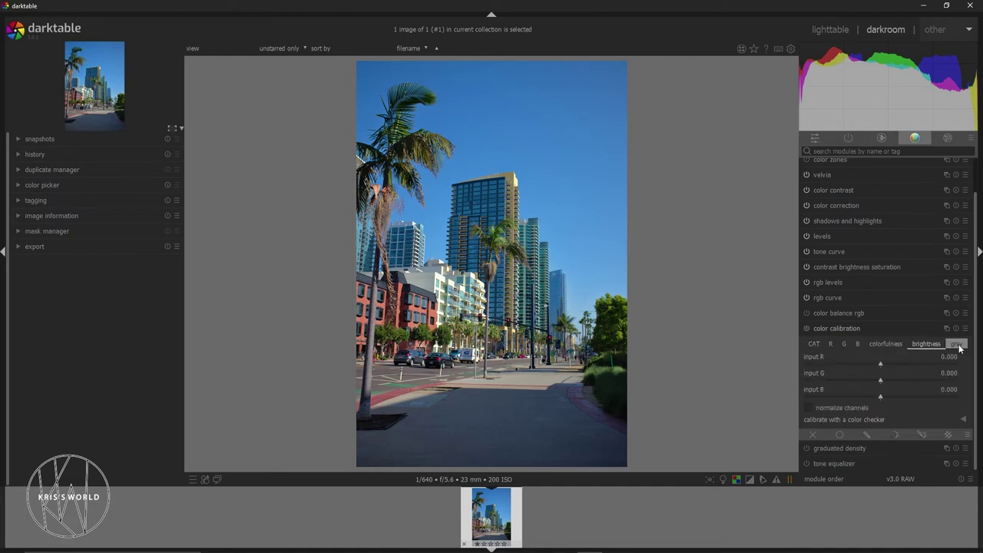
{"action": "left_click", "coordinate": [832, 344]}
{"action": "left_click", "coordinate": [819, 346]}
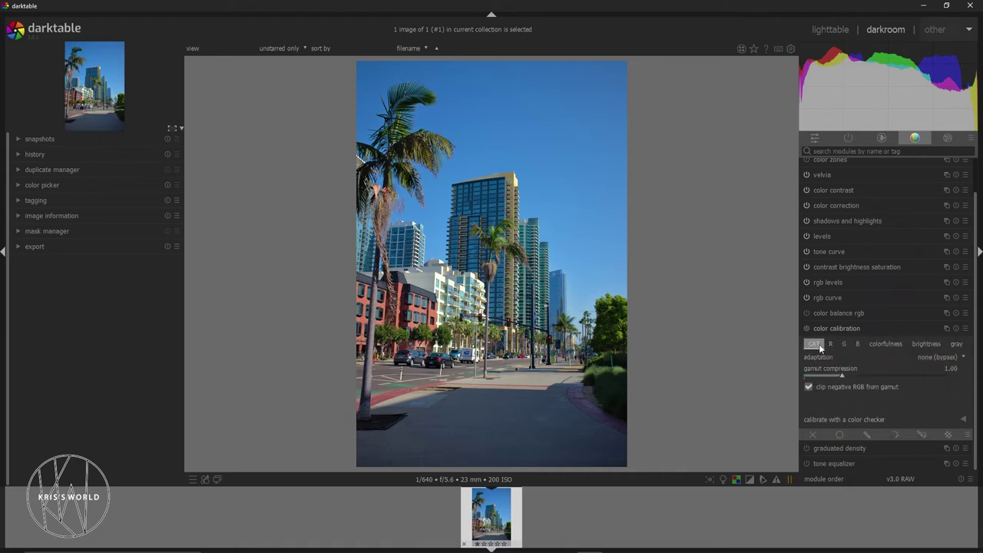
Step: Set gamut compression to about 1.44, then drop the red channel's input R to -2.000
{"action": "left_click_drag", "start_coordinate": [841, 374], "coordinate": [957, 374]}
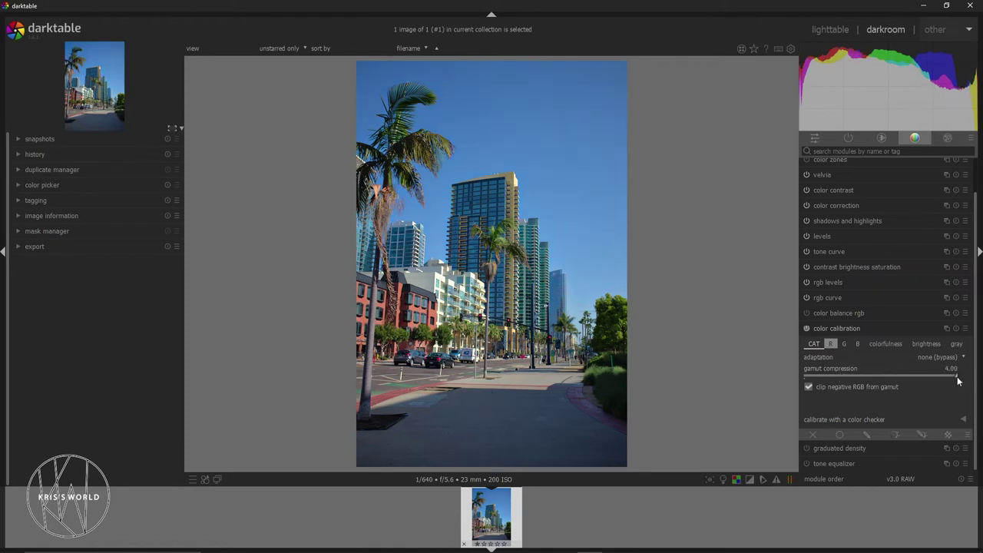
{"action": "left_click_drag", "start_coordinate": [956, 377], "coordinate": [859, 377]}
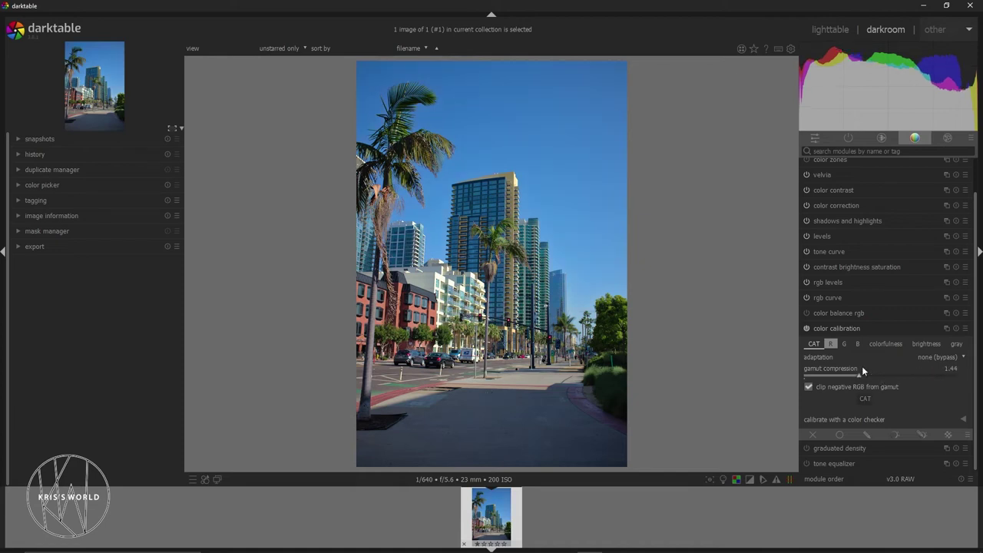
{"action": "left_click", "coordinate": [830, 344]}
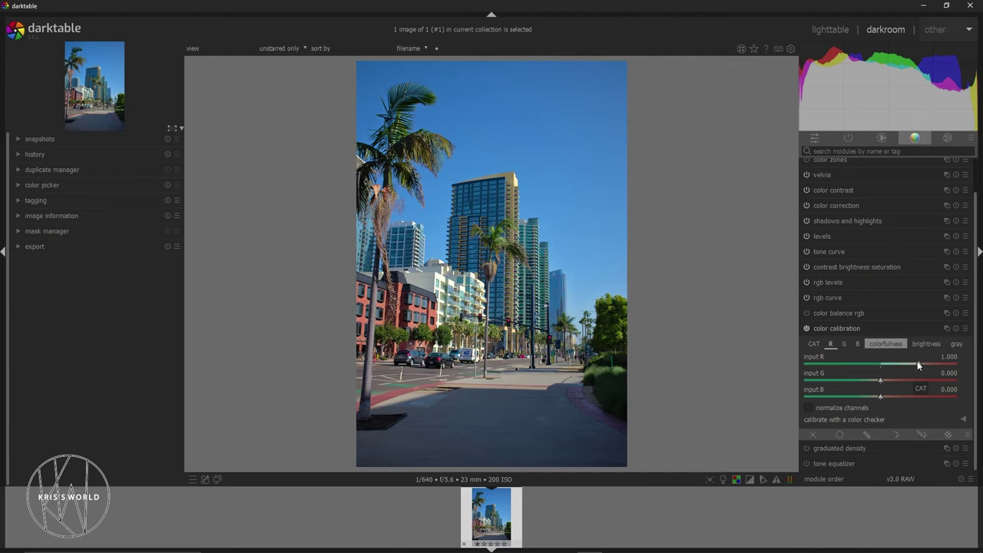
{"action": "left_click_drag", "start_coordinate": [918, 365], "coordinate": [759, 371]}
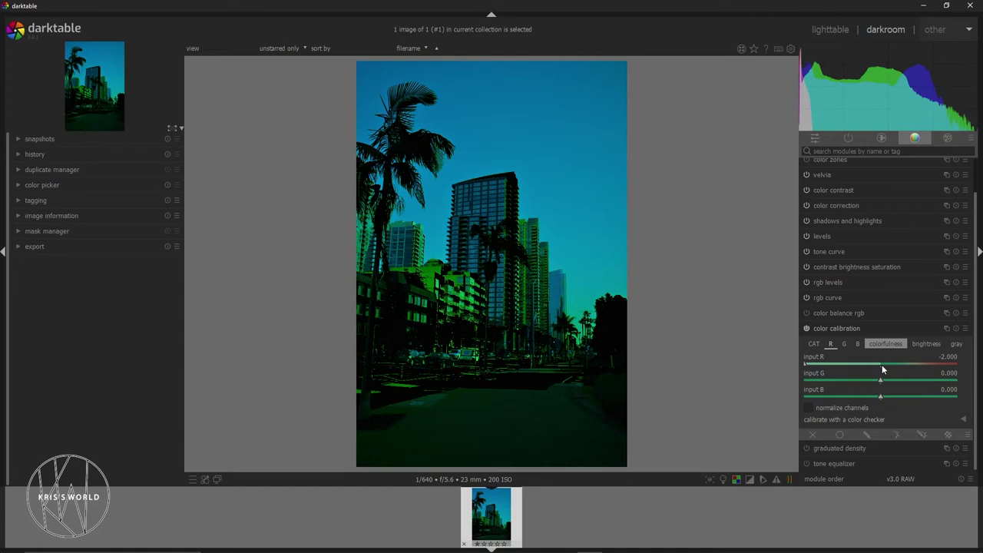
Step: Reset input R, push it to maximum, then settle it at 0.973 and show the brightness settings
{"action": "double_click", "coordinate": [882, 364]}
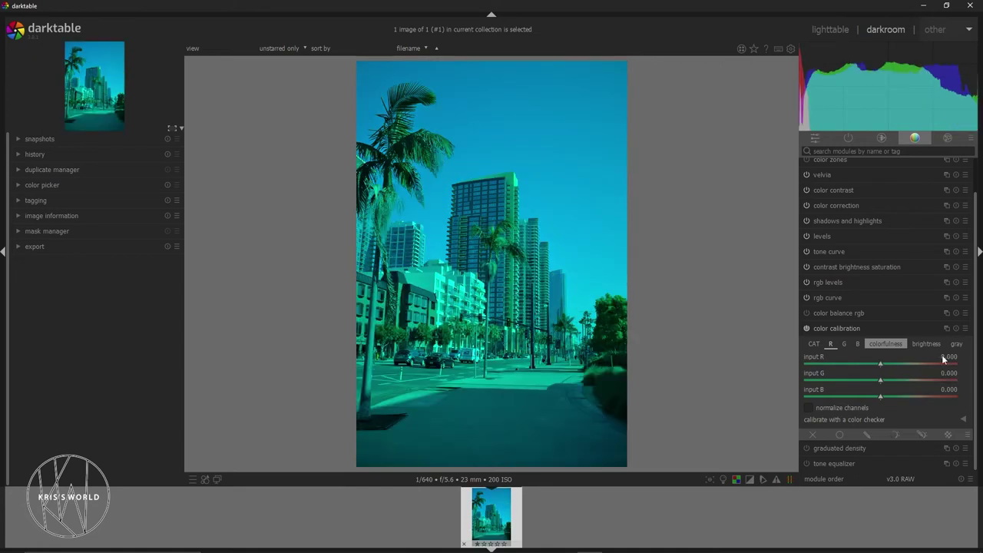
{"action": "left_click", "coordinate": [942, 354]}
{"action": "scroll", "coordinate": [943, 358], "scroll_direction": "down", "scroll_amount": 10}
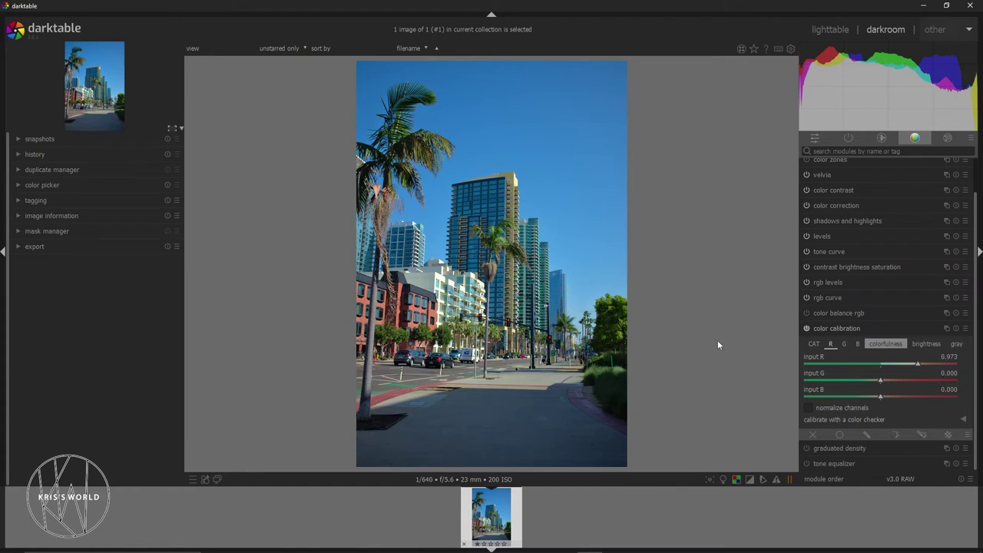
{"action": "left_click", "coordinate": [929, 344]}
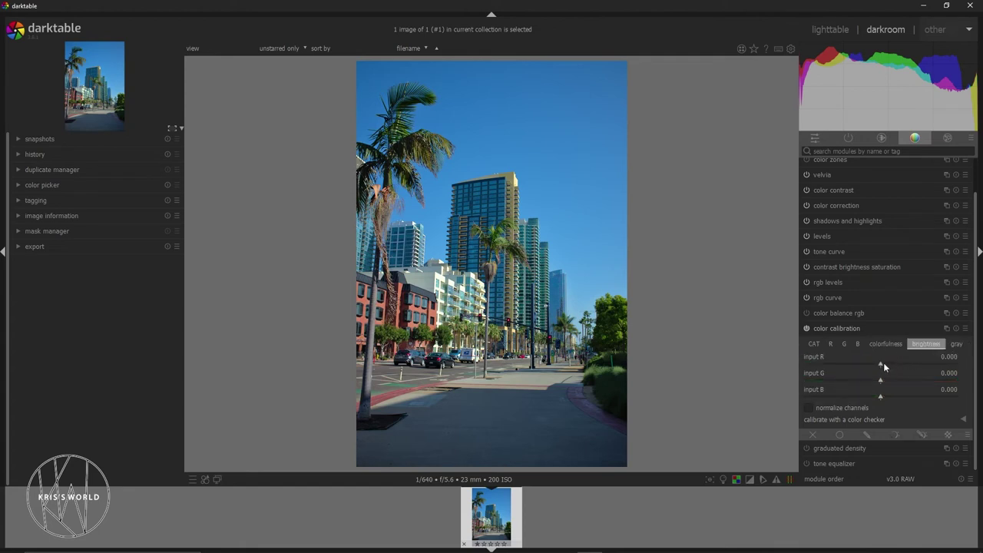
Step: Mix color calibration brightness from input R 0.313, input G 0.233 and input B 0.613
{"action": "left_click_drag", "start_coordinate": [881, 363], "coordinate": [919, 362]}
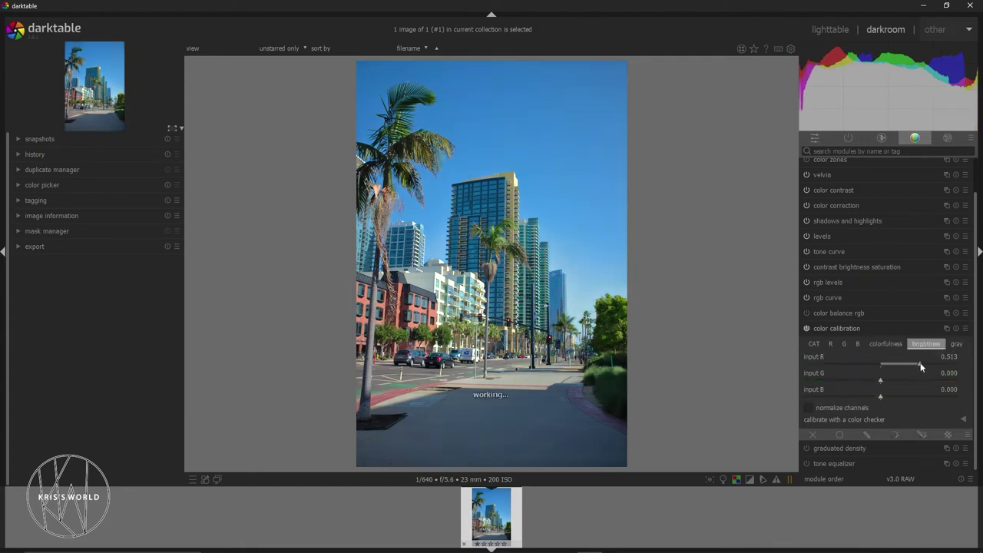
{"action": "mouse_move", "coordinate": [920, 362]}
{"action": "left_mouse_down"}
{"action": "mouse_move", "coordinate": [893, 361]}
{"action": "mouse_move", "coordinate": [881, 380]}
{"action": "mouse_move", "coordinate": [919, 382]}
{"action": "left_mouse_up"}
{"action": "left_click", "coordinate": [924, 378]}
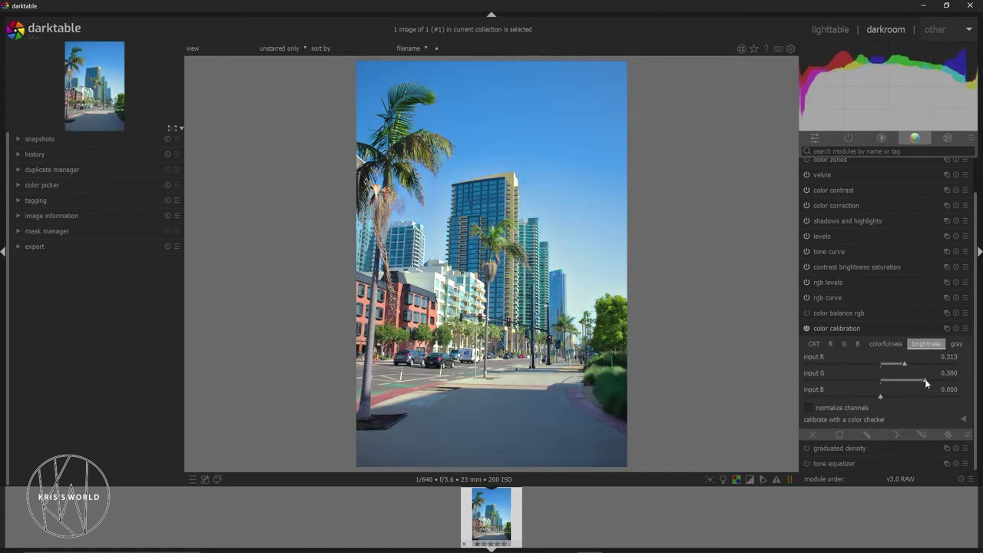
{"action": "left_click_drag", "start_coordinate": [905, 379], "coordinate": [898, 380]}
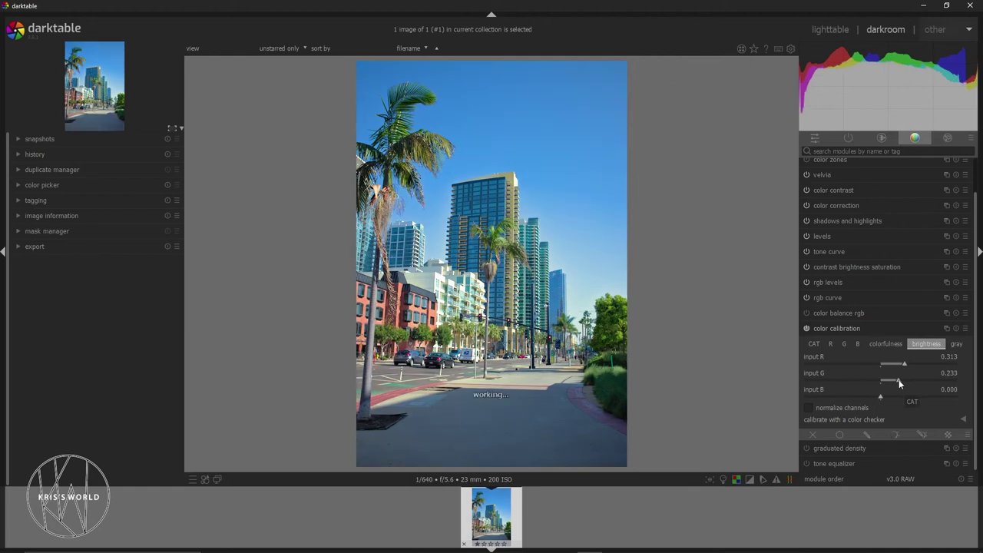
{"action": "mouse_move", "coordinate": [881, 397]}
{"action": "left_mouse_down"}
{"action": "mouse_move", "coordinate": [918, 398]}
{"action": "mouse_move", "coordinate": [881, 394]}
{"action": "left_mouse_up"}
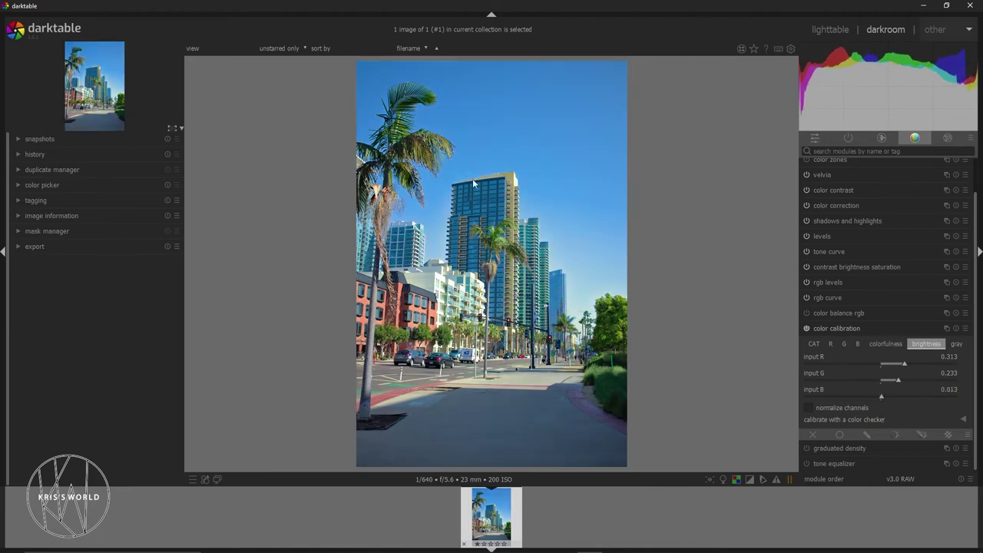
{"action": "scroll", "coordinate": [472, 178], "scroll_direction": "up", "scroll_amount": 4}
{"action": "scroll", "coordinate": [500, 174], "scroll_direction": "up", "scroll_amount": 1}
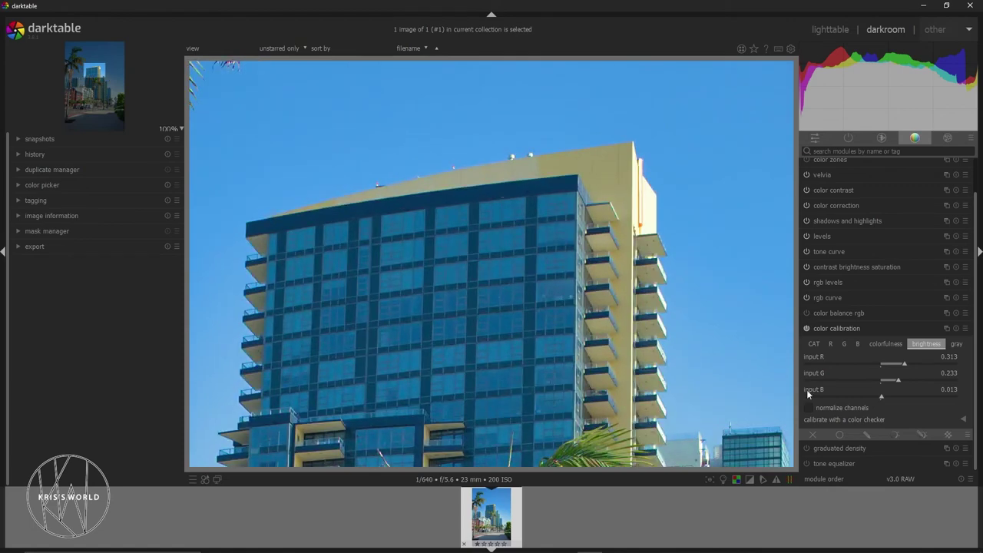
Step: Lower brightness inputs G and R to 0.100, toggling color calibration off and on to compare
{"action": "left_click", "coordinate": [889, 380]}
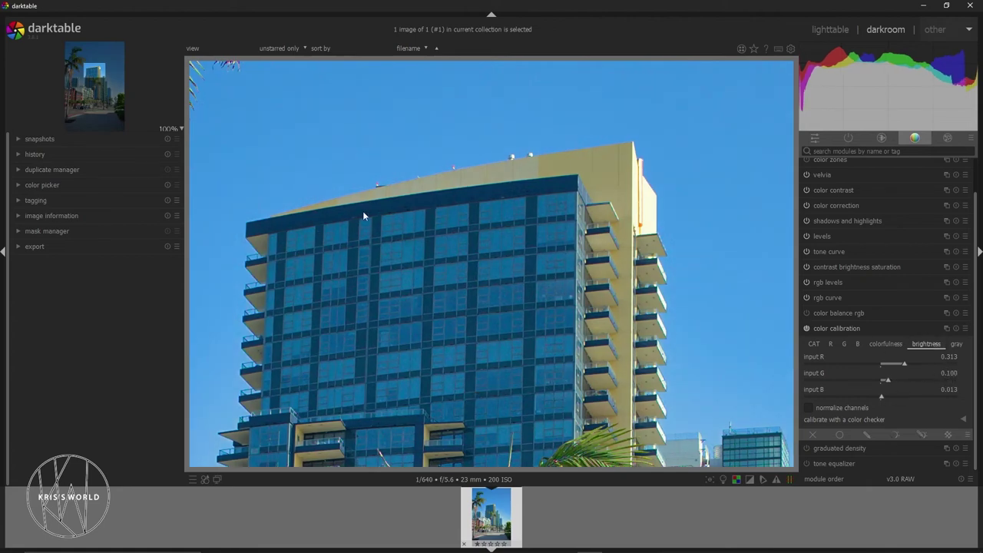
{"action": "left_click", "coordinate": [806, 328]}
{"action": "left_click", "coordinate": [806, 328]}
{"action": "left_click", "coordinate": [806, 328]}
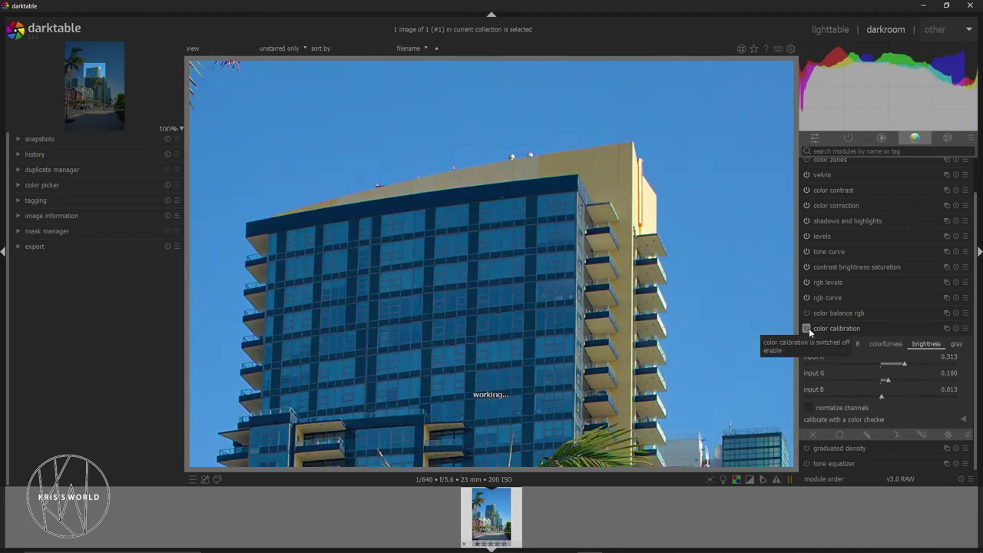
{"action": "left_click", "coordinate": [807, 328]}
{"action": "left_click", "coordinate": [806, 328]}
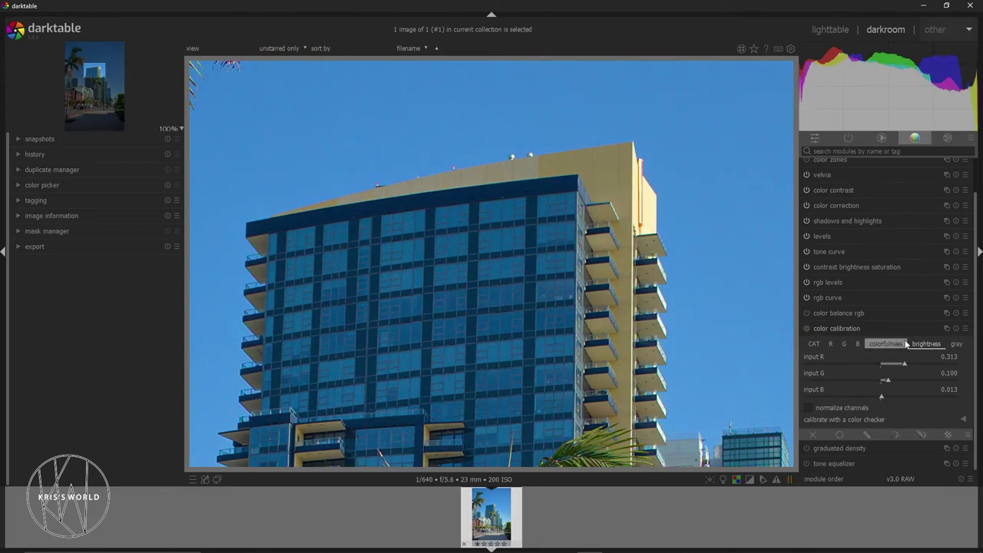
{"action": "left_click_drag", "start_coordinate": [903, 359], "coordinate": [887, 361]}
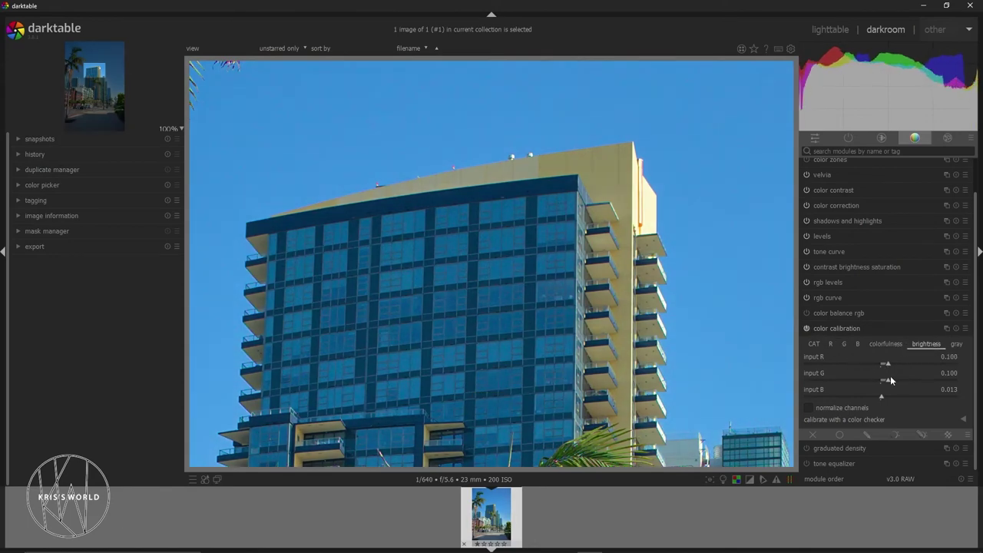
Step: Switch to the gray tab and start a monochrome mix using inputs R and G
{"action": "left_click", "coordinate": [956, 344]}
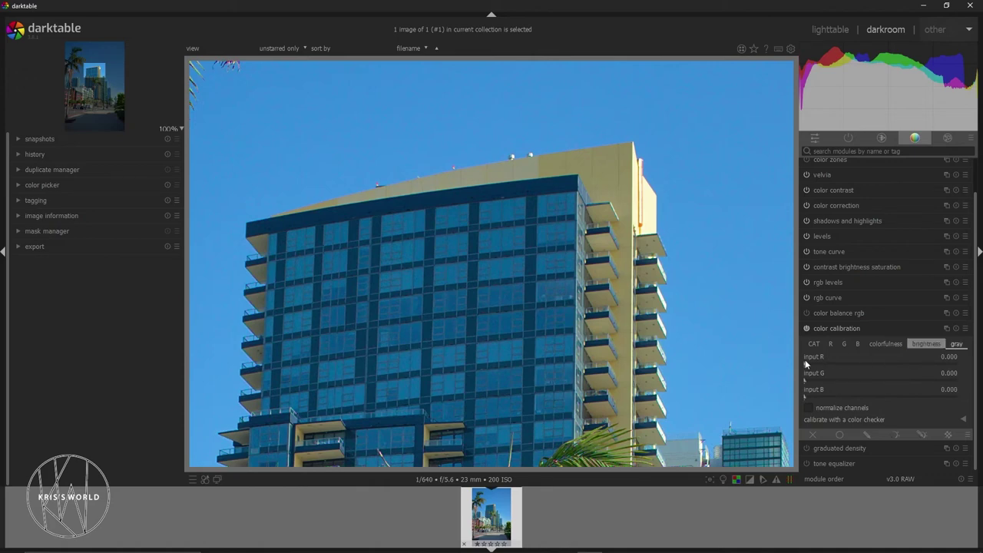
{"action": "left_click_drag", "start_coordinate": [805, 362], "coordinate": [772, 363]}
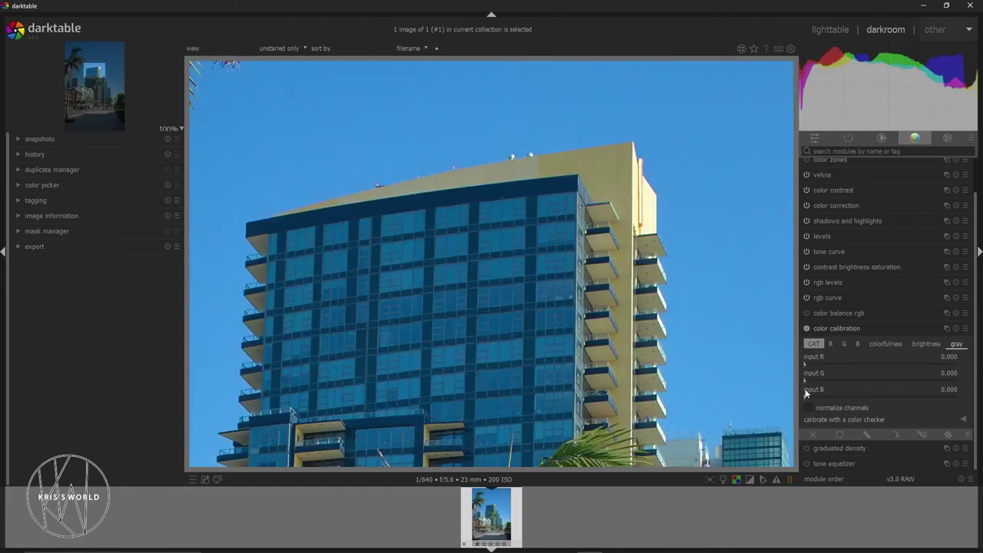
{"action": "left_click_drag", "start_coordinate": [804, 382], "coordinate": [824, 366]}
Step: Adjust the gray inputs R, G and B to turn the photo monochrome
{"action": "left_click", "coordinate": [806, 367]}
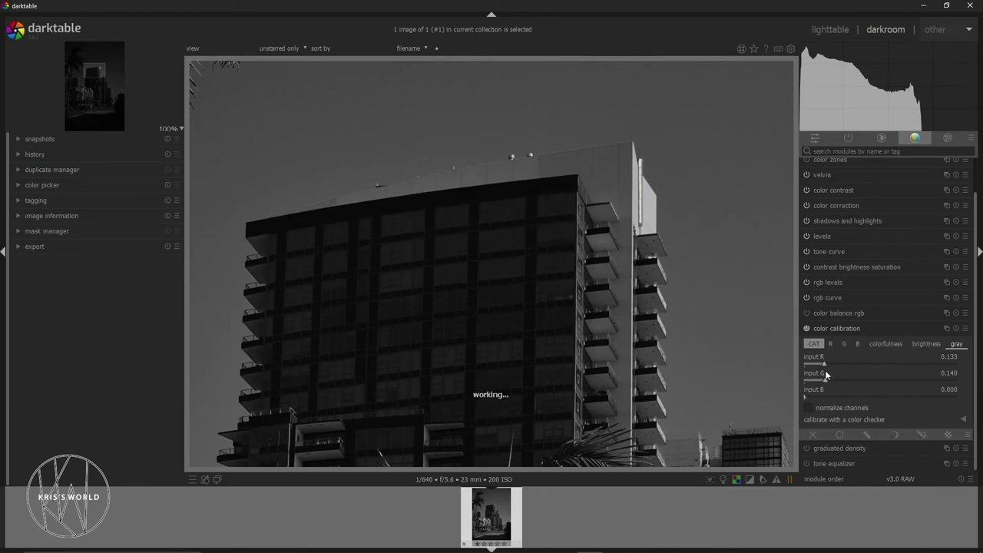
{"action": "left_click", "coordinate": [824, 397]}
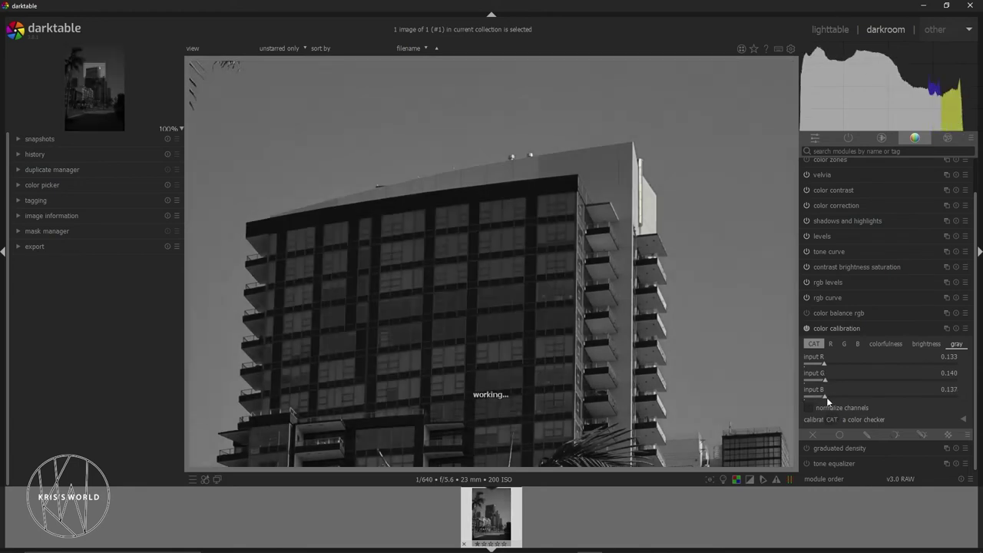
{"action": "scroll", "coordinate": [846, 382], "scroll_direction": "up", "scroll_amount": 1}
Step: Reset gray inputs R, G and B to 0.000 and collapse color calibration
{"action": "double_click", "coordinate": [836, 355]}
{"action": "double_click", "coordinate": [800, 380]}
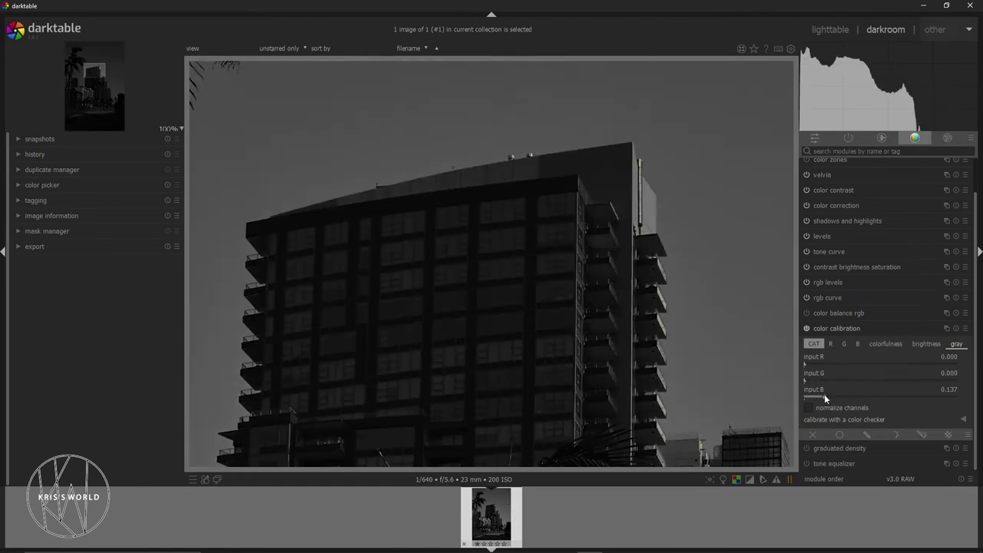
{"action": "double_click", "coordinate": [824, 395]}
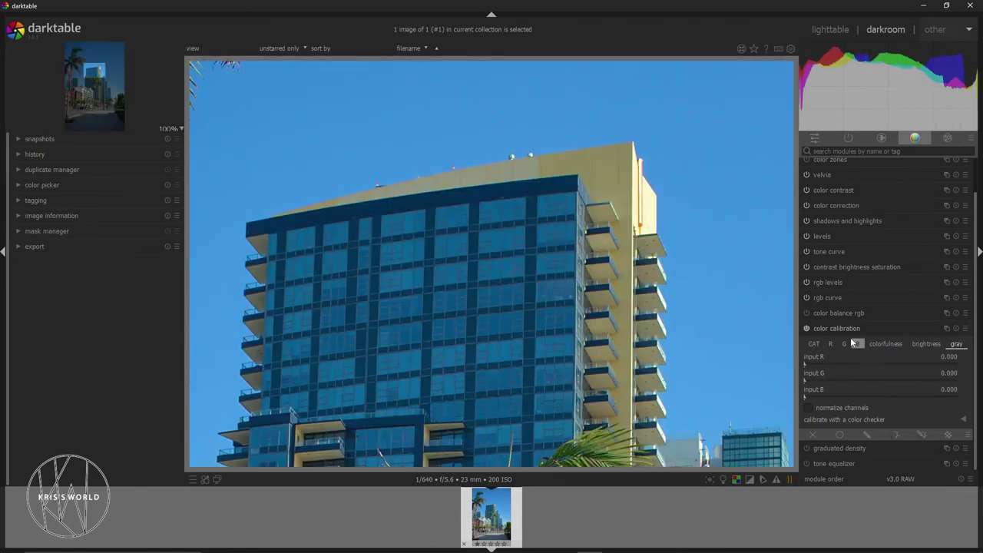
{"action": "left_click", "coordinate": [820, 329]}
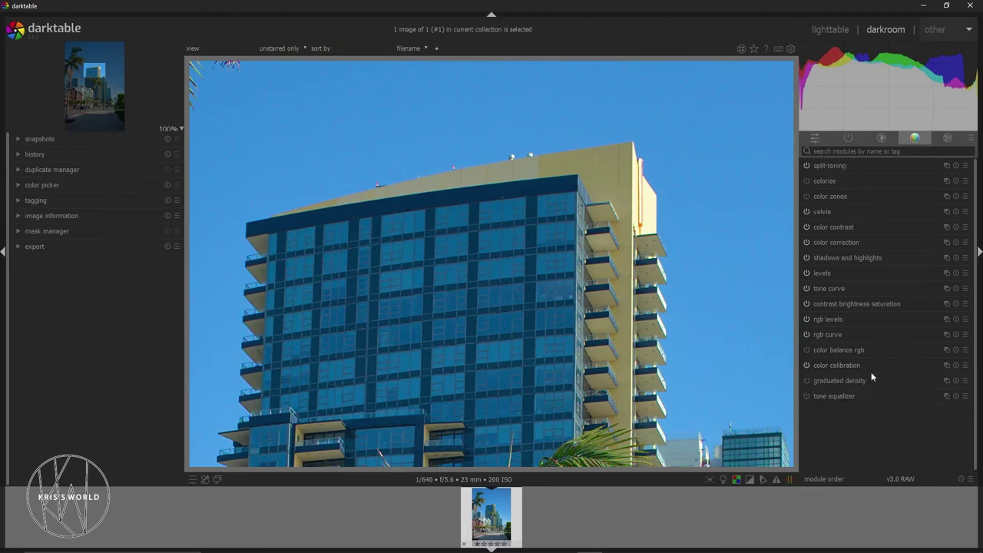
Step: Expand graduated density and set its density to 0.27 EV
{"action": "mouse_move", "coordinate": [854, 387]}
{"action": "left_click", "coordinate": [835, 380]}
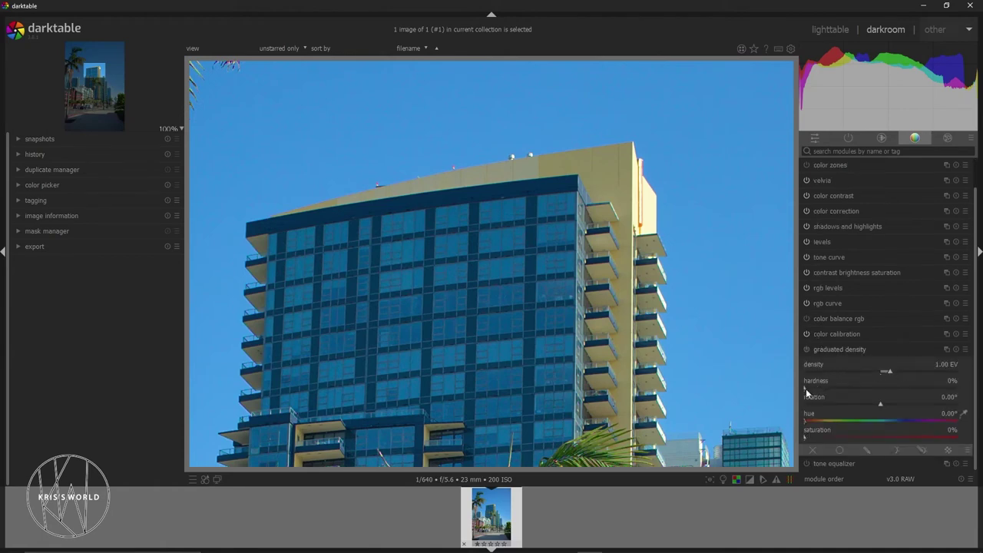
{"action": "mouse_move", "coordinate": [889, 375]}
{"action": "left_mouse_down"}
{"action": "mouse_move", "coordinate": [796, 377]}
{"action": "mouse_move", "coordinate": [907, 375]}
{"action": "left_mouse_up"}
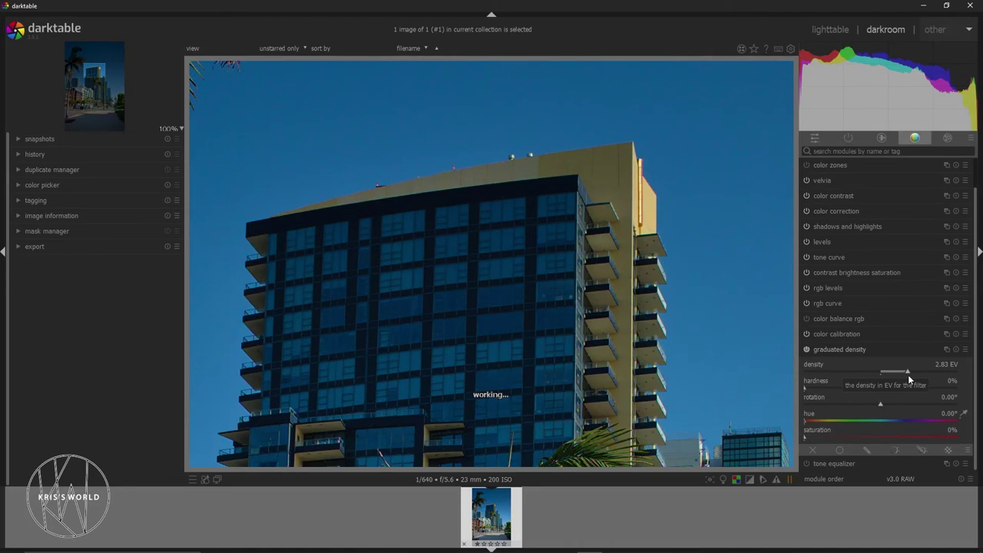
{"action": "left_click_drag", "start_coordinate": [907, 373], "coordinate": [890, 373]}
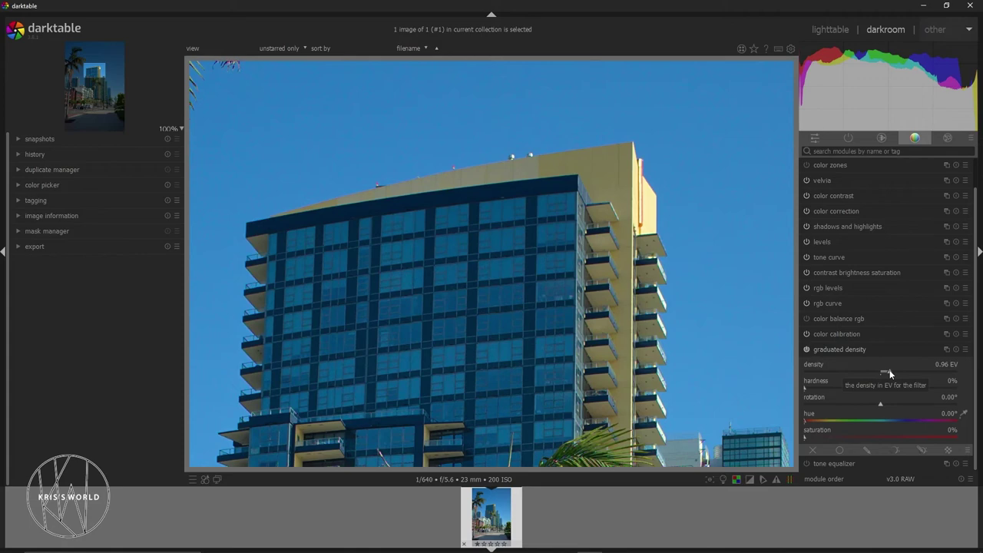
{"action": "scroll", "coordinate": [889, 373], "scroll_direction": "down", "scroll_amount": 4}
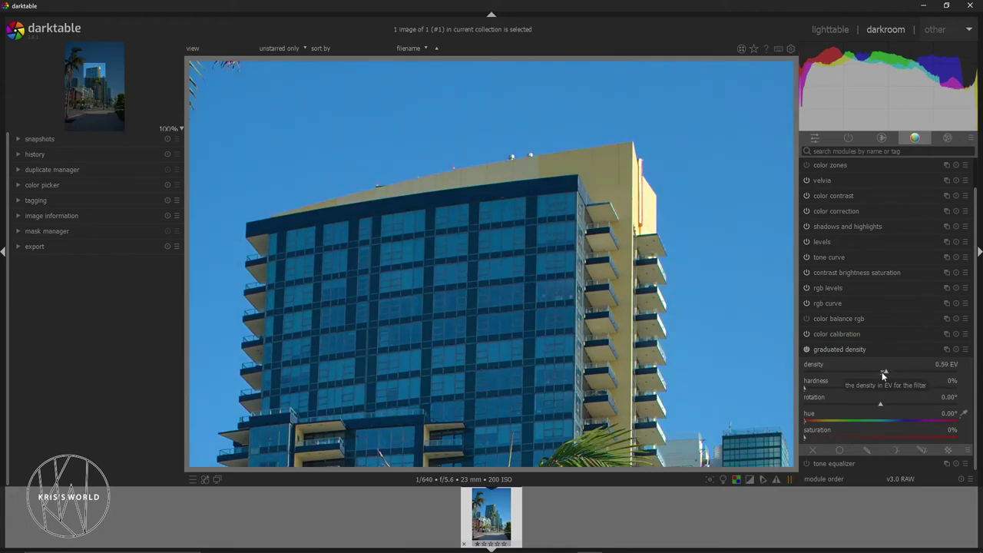
{"action": "left_click", "coordinate": [881, 373]}
{"action": "left_click_drag", "start_coordinate": [881, 374], "coordinate": [885, 372]}
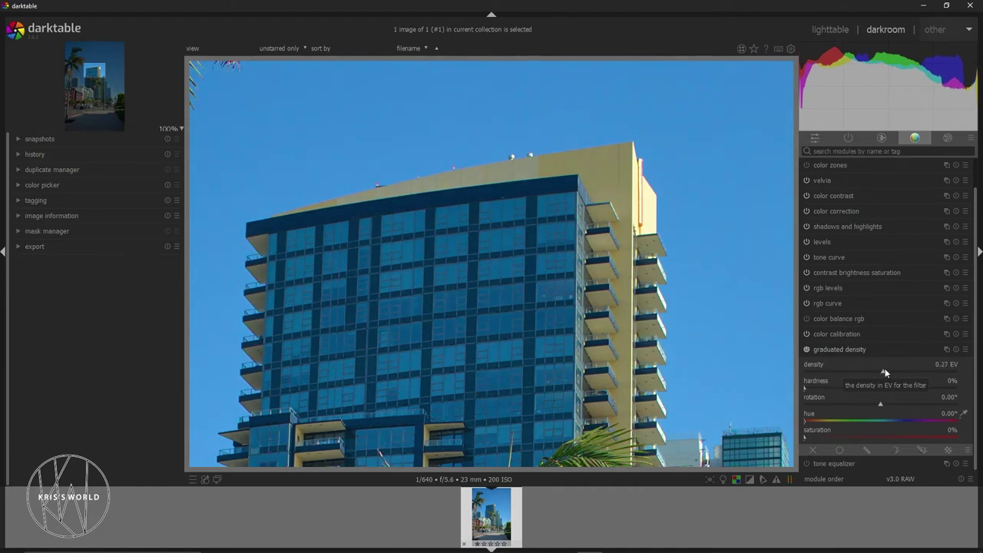
{"action": "scroll", "coordinate": [565, 352], "scroll_direction": "down", "scroll_amount": 2}
{"action": "scroll", "coordinate": [744, 382], "scroll_direction": "down", "scroll_amount": 3}
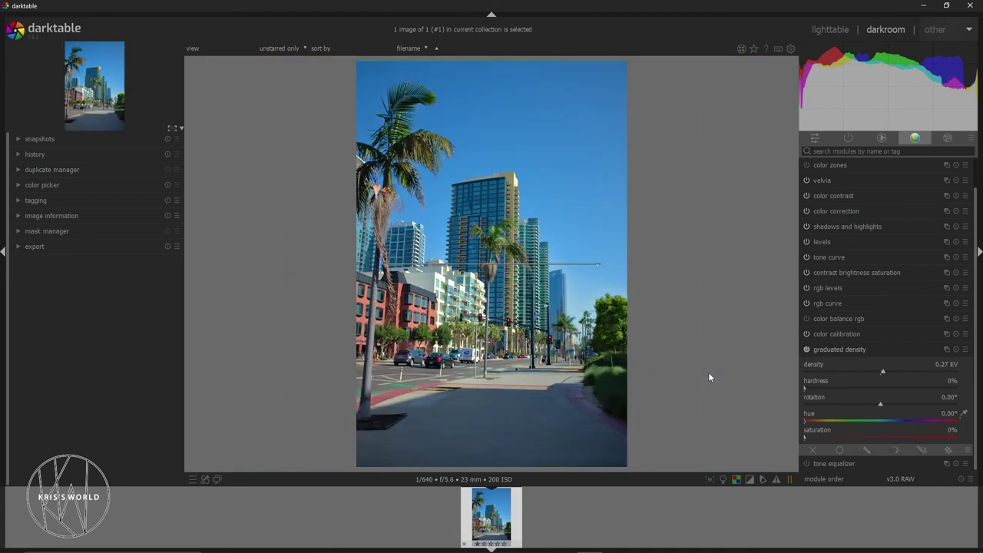
Step: Rotate the on-image gradient line, then reset its rotation to 0°
{"action": "left_click_drag", "start_coordinate": [595, 265], "coordinate": [577, 267]}
{"action": "left_click_drag", "start_coordinate": [670, 265], "coordinate": [251, 265]}
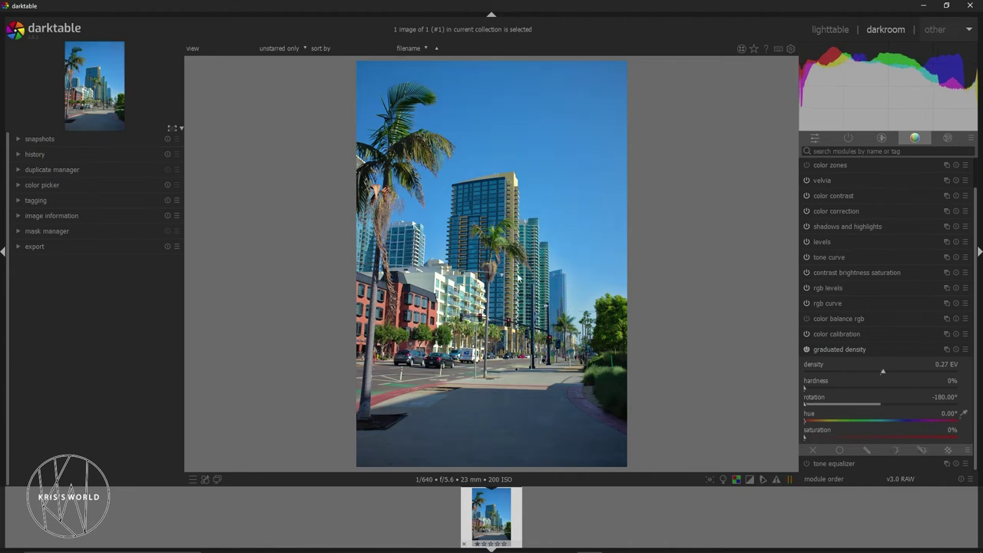
{"action": "left_click_drag", "start_coordinate": [616, 272], "coordinate": [562, 152]}
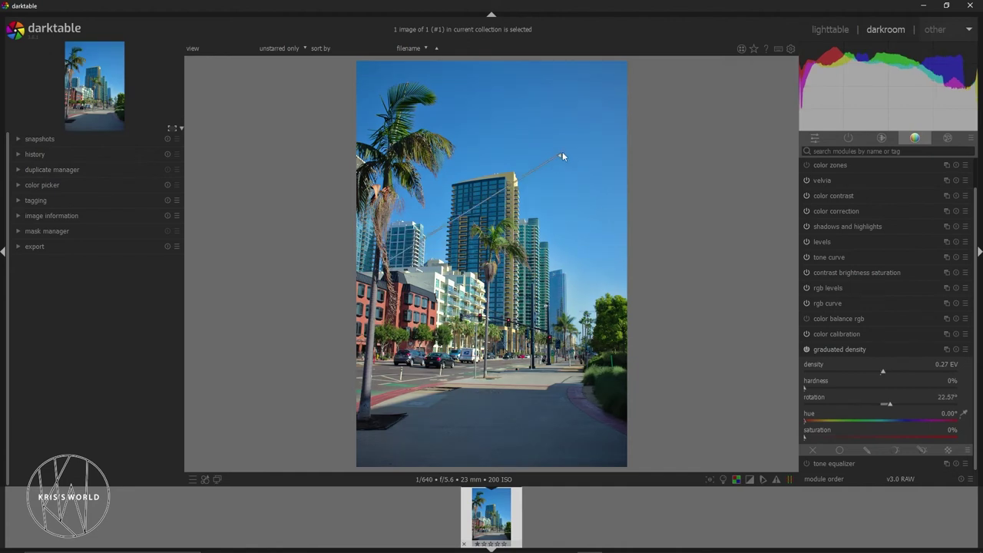
{"action": "left_click_drag", "start_coordinate": [557, 156], "coordinate": [597, 254]}
{"action": "double_click", "coordinate": [951, 400]}
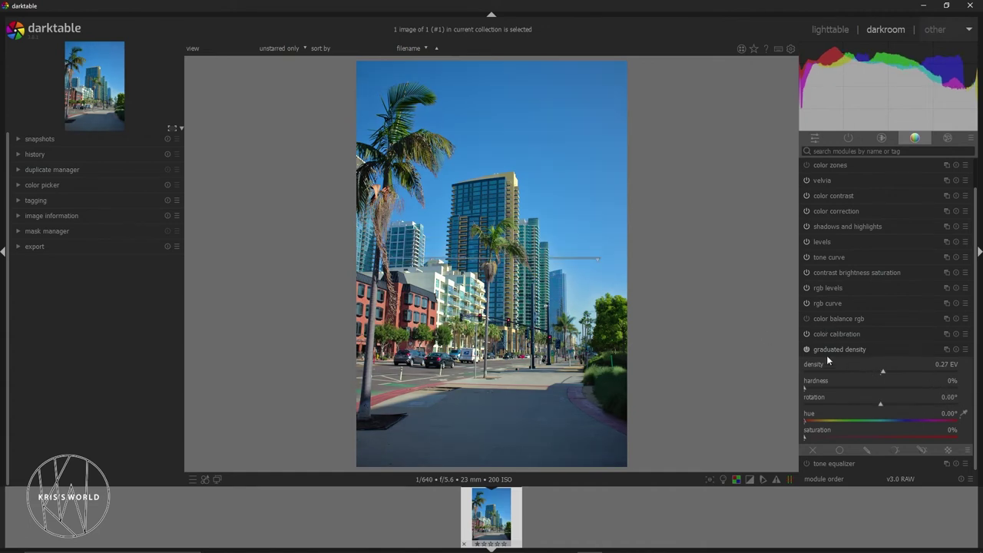
Step: Toggle graduated density off and on to compare, then push density to -8.00 EV
{"action": "left_click", "coordinate": [806, 350]}
{"action": "left_click", "coordinate": [806, 349]}
{"action": "left_click", "coordinate": [585, 262]}
{"action": "left_click", "coordinate": [879, 374]}
{"action": "left_click_drag", "start_coordinate": [879, 375], "coordinate": [700, 347]}
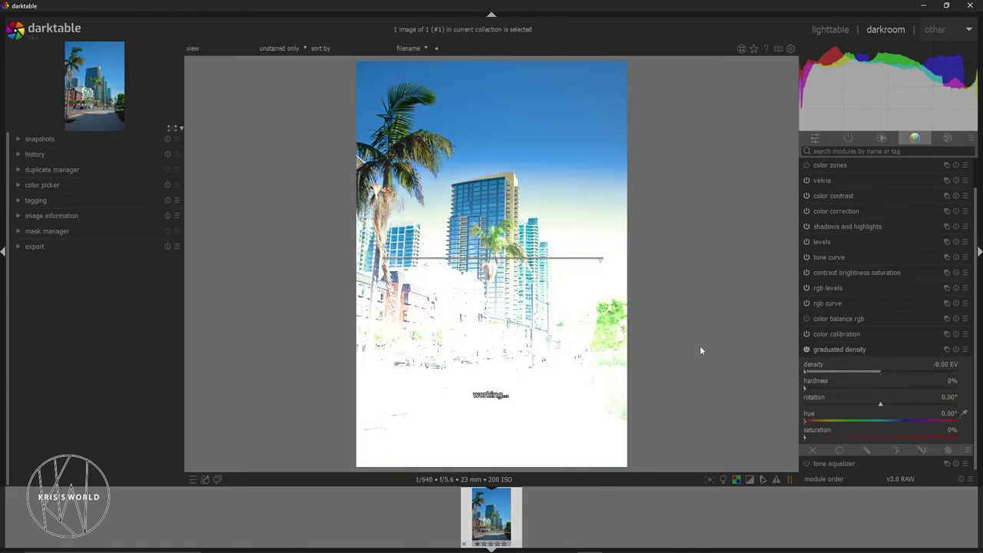
Step: Angle the gradient line up over the sky and buildings, with density at 0.69 EV
{"action": "left_click_drag", "start_coordinate": [600, 259], "coordinate": [405, 430]}
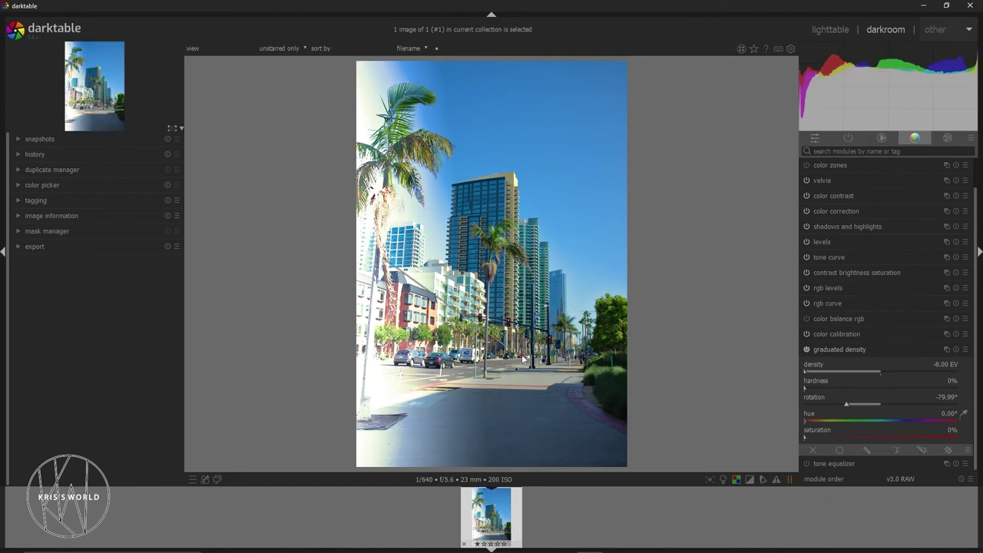
{"action": "left_click_drag", "start_coordinate": [614, 430], "coordinate": [652, 413]}
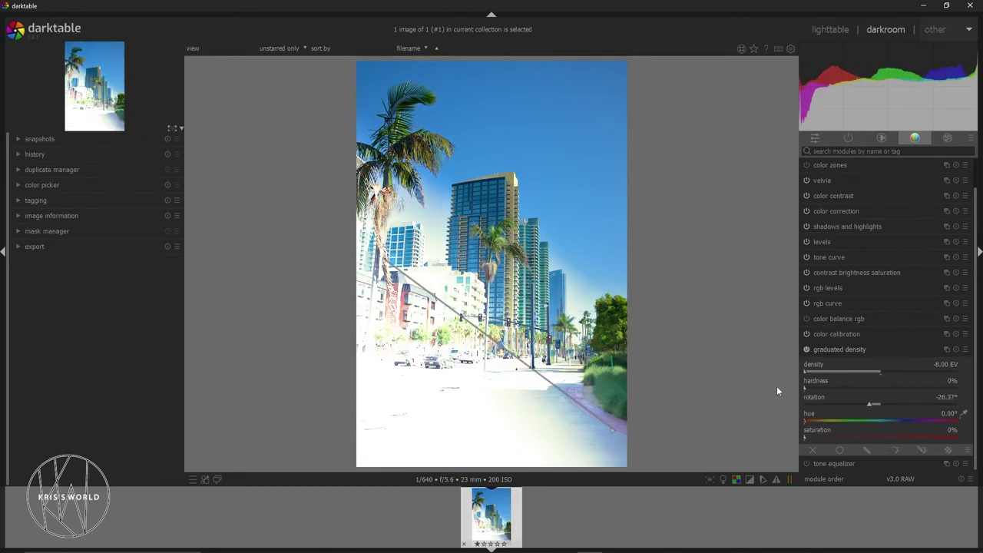
{"action": "left_click_drag", "start_coordinate": [805, 370], "coordinate": [938, 376]}
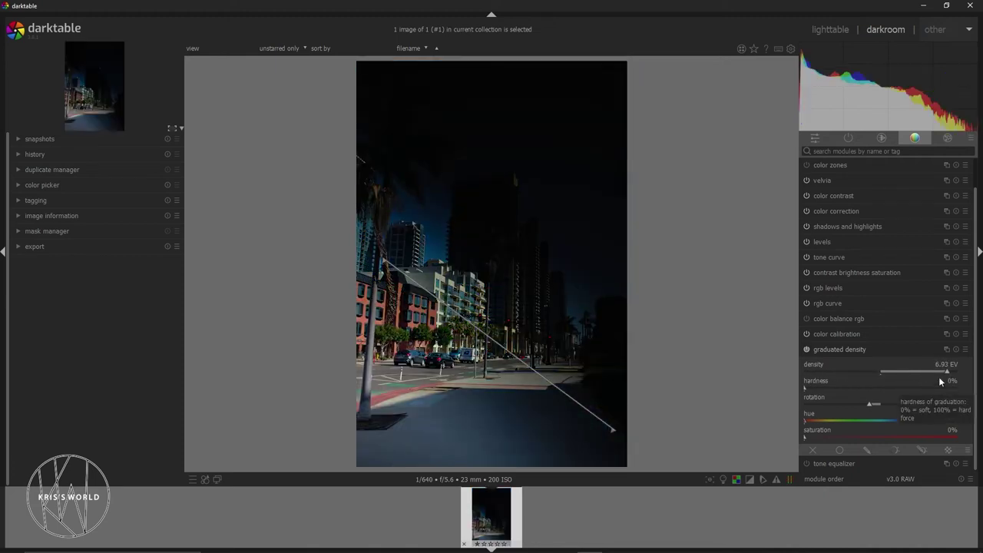
{"action": "left_click_drag", "start_coordinate": [939, 376], "coordinate": [880, 375]}
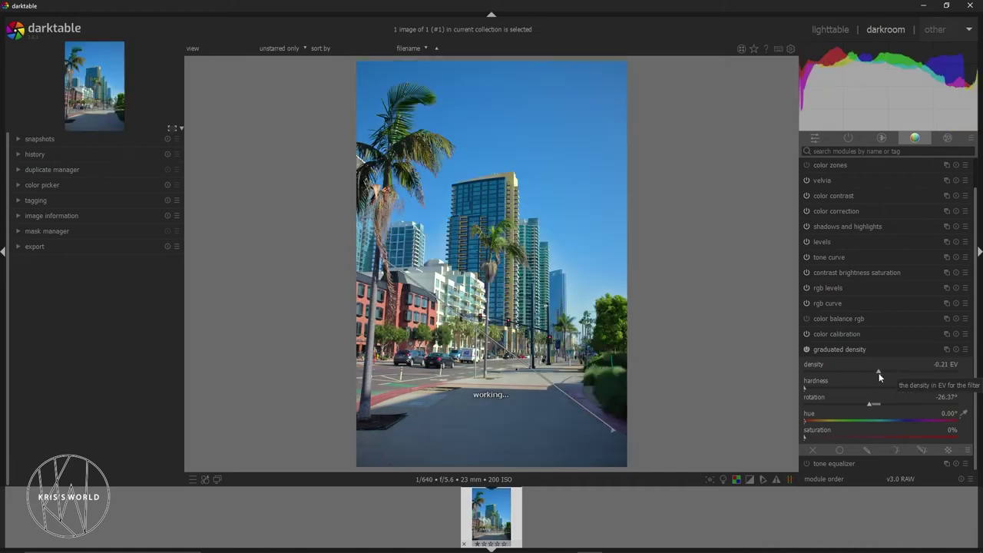
{"action": "left_click_drag", "start_coordinate": [878, 372], "coordinate": [874, 373]}
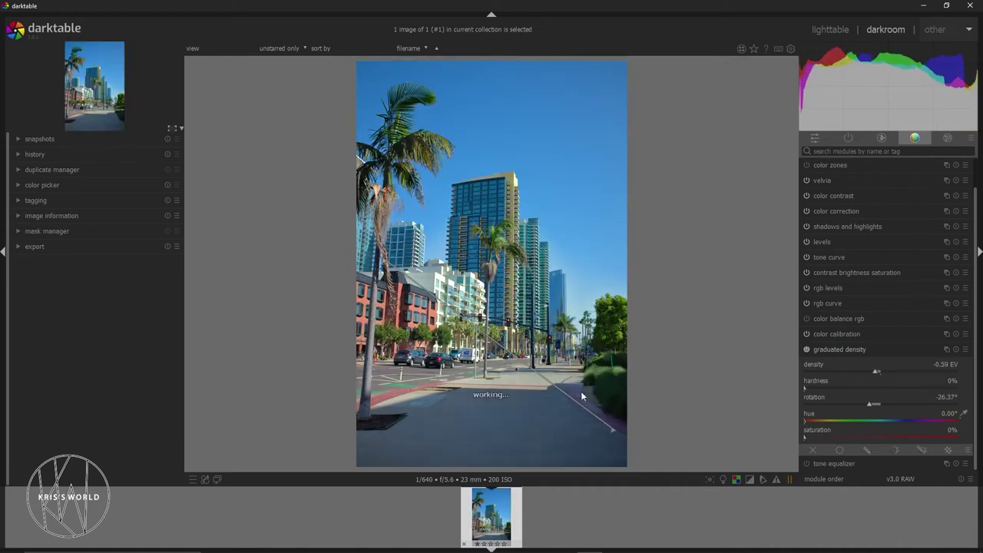
{"action": "left_click_drag", "start_coordinate": [617, 430], "coordinate": [623, 178]}
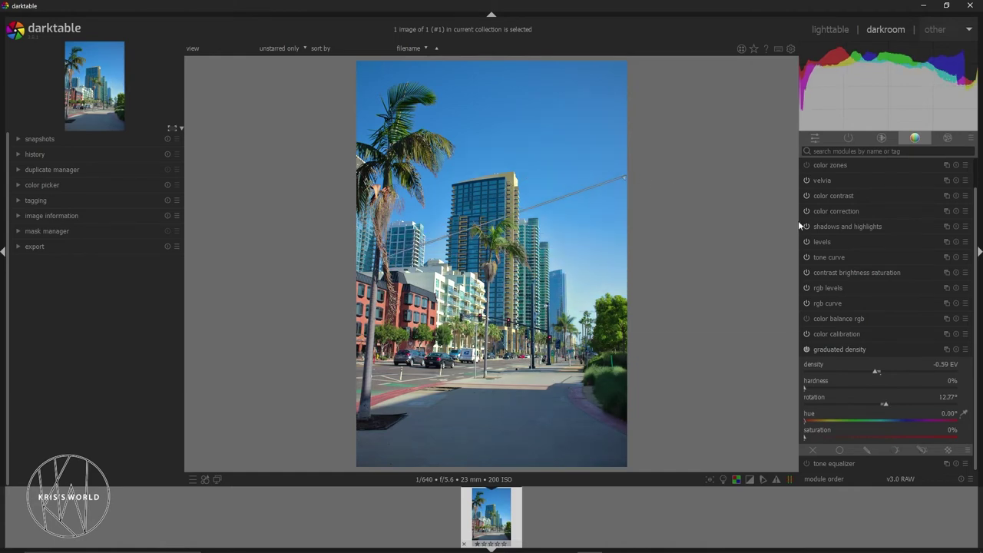
{"action": "mouse_move", "coordinate": [873, 373]}
{"action": "left_mouse_down"}
{"action": "mouse_move", "coordinate": [856, 374]}
{"action": "mouse_move", "coordinate": [899, 374]}
{"action": "mouse_move", "coordinate": [889, 370]}
{"action": "left_mouse_up"}
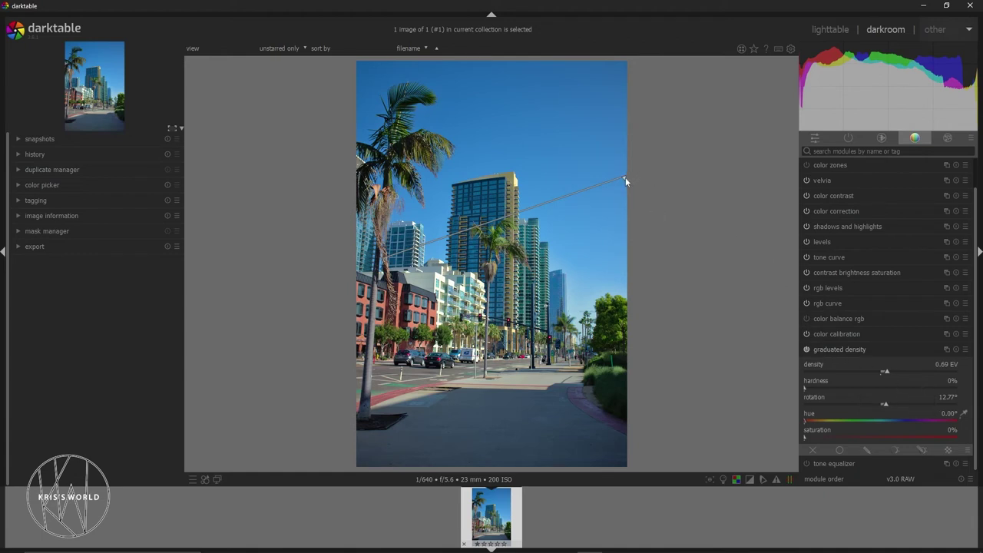
Step: Reposition the gradient line, trying it level, higher in the sky and across the buildings
{"action": "left_click_drag", "start_coordinate": [625, 179], "coordinate": [644, 258]}
{"action": "left_click_drag", "start_coordinate": [544, 262], "coordinate": [554, 176]}
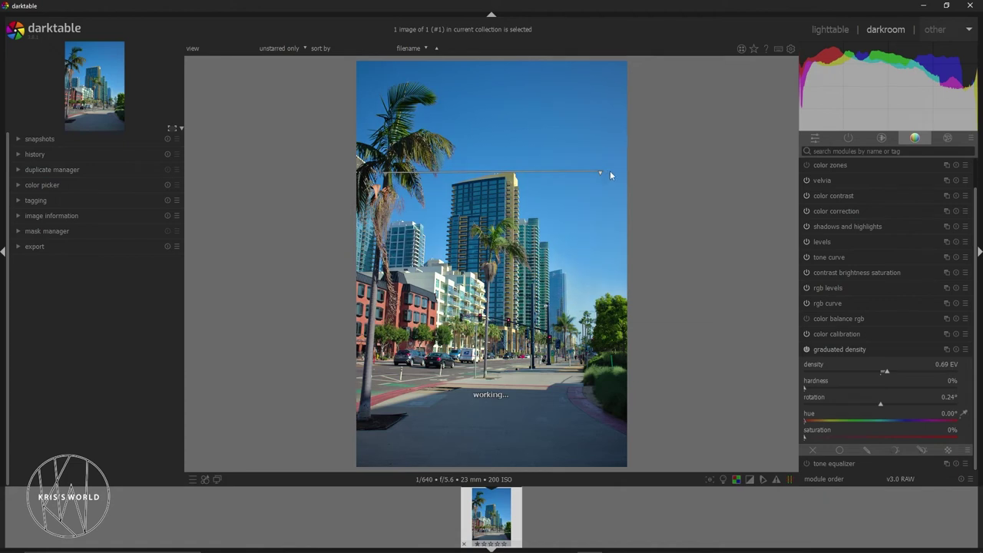
{"action": "left_click_drag", "start_coordinate": [684, 172], "coordinate": [683, 172]}
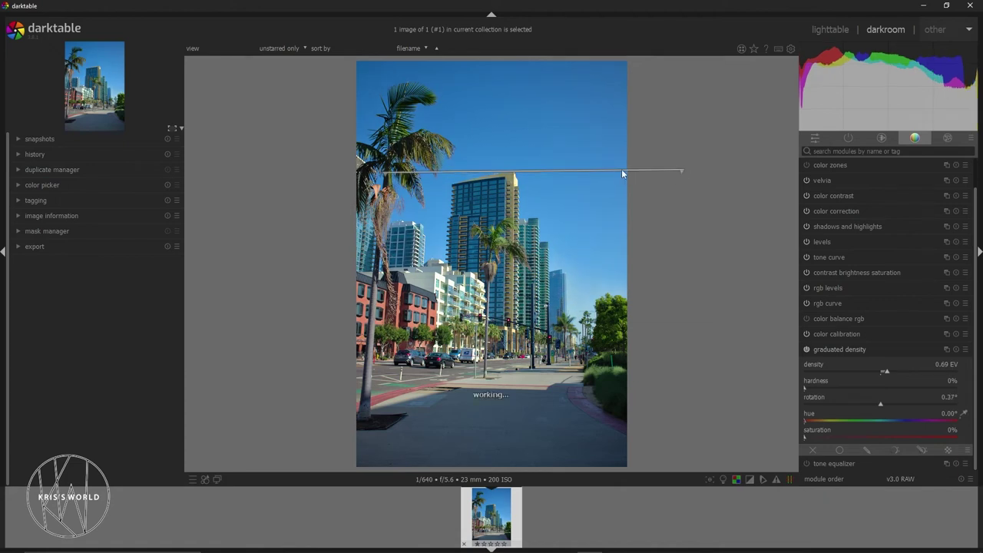
{"action": "left_click_drag", "start_coordinate": [384, 175], "coordinate": [342, 173]}
{"action": "left_click_drag", "start_coordinate": [510, 176], "coordinate": [505, 279]}
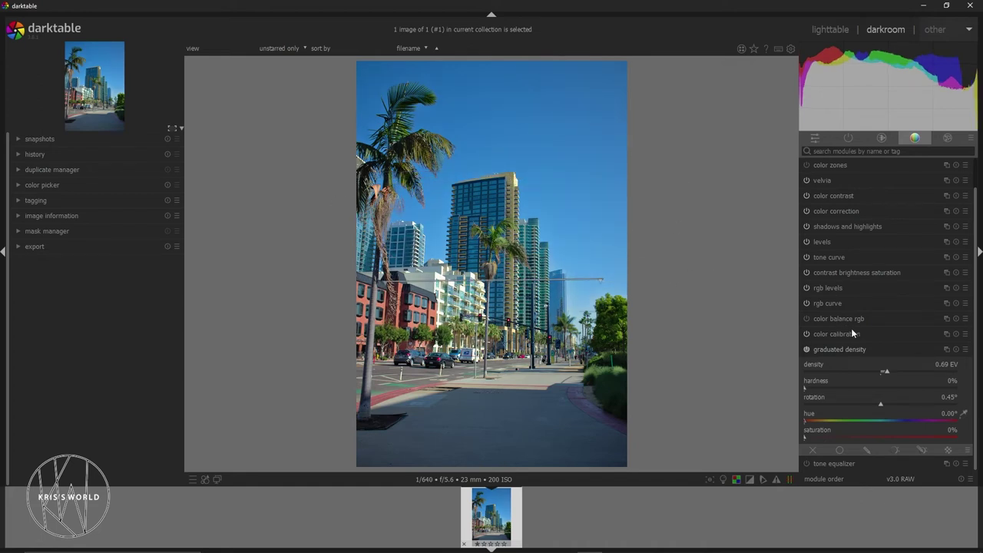
Step: Set gradient hardness to 58%, try several densities and line heights, then reset density to 0.00 EV
{"action": "left_click_drag", "start_coordinate": [804, 387], "coordinate": [893, 390]}
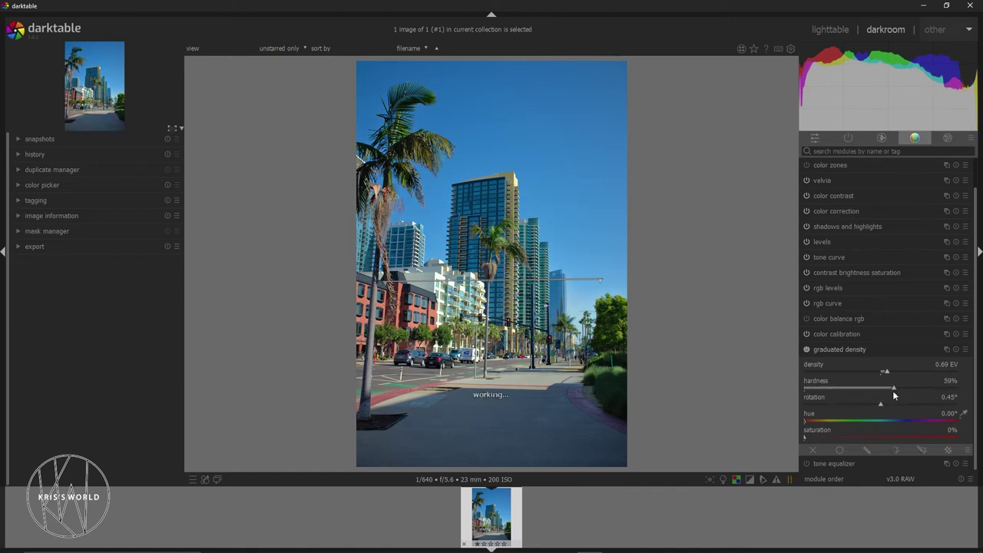
{"action": "left_click_drag", "start_coordinate": [894, 393], "coordinate": [828, 387]}
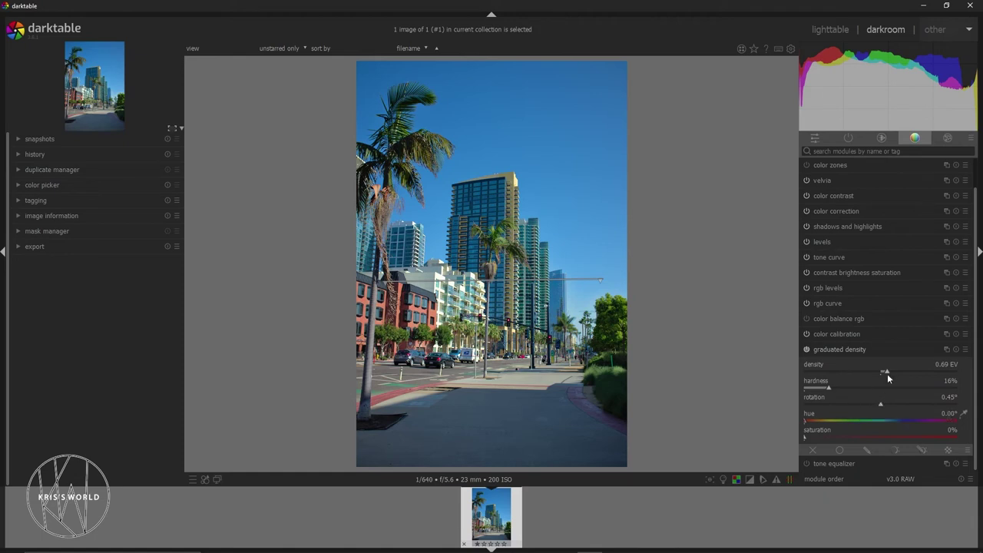
{"action": "mouse_move", "coordinate": [884, 373]}
{"action": "left_mouse_down"}
{"action": "mouse_move", "coordinate": [916, 373]}
{"action": "mouse_move", "coordinate": [889, 371]}
{"action": "left_mouse_up"}
{"action": "left_click_drag", "start_coordinate": [484, 281], "coordinate": [483, 140]}
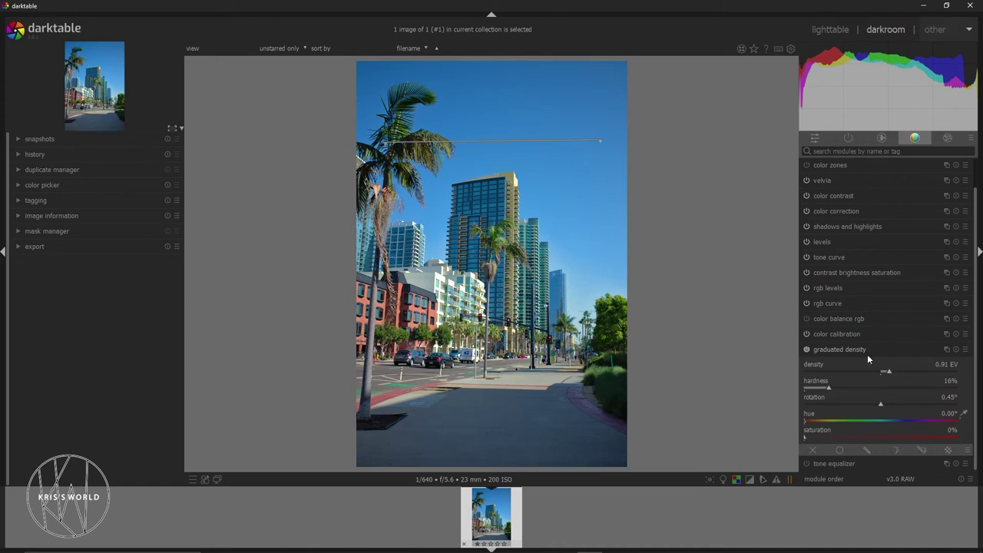
{"action": "left_click_drag", "start_coordinate": [897, 373], "coordinate": [876, 373]}
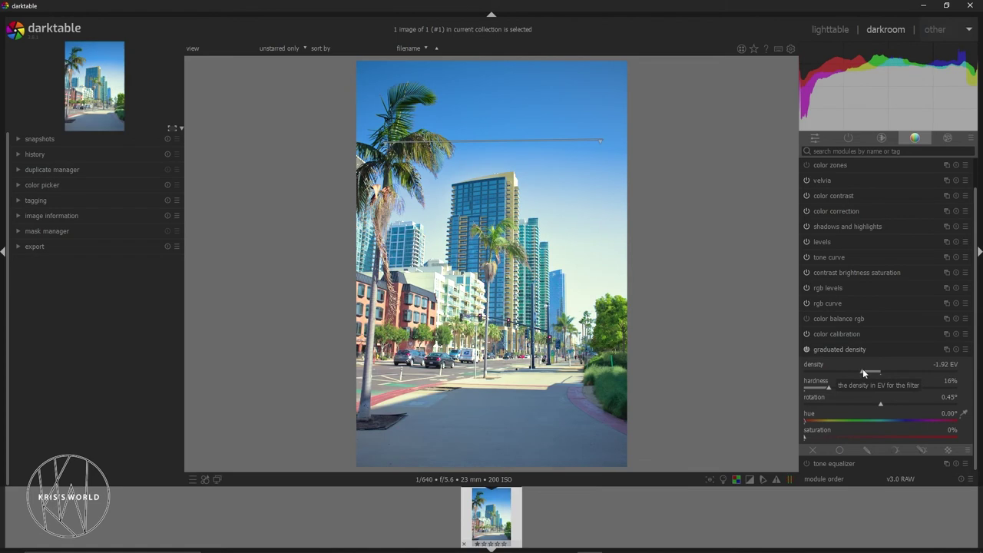
{"action": "double_click", "coordinate": [880, 373]}
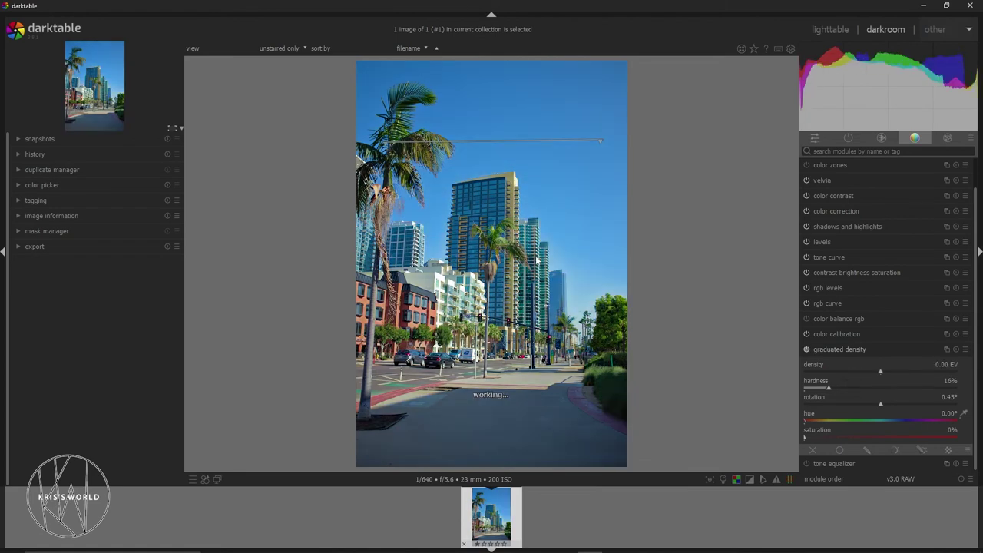
{"action": "left_click_drag", "start_coordinate": [468, 143], "coordinate": [553, 188]}
Step: Turn graduated density off, switch color calibration on, and collapse graduated density
{"action": "left_click", "coordinate": [806, 348]}
{"action": "left_click", "coordinate": [806, 334]}
{"action": "left_click", "coordinate": [820, 350]}
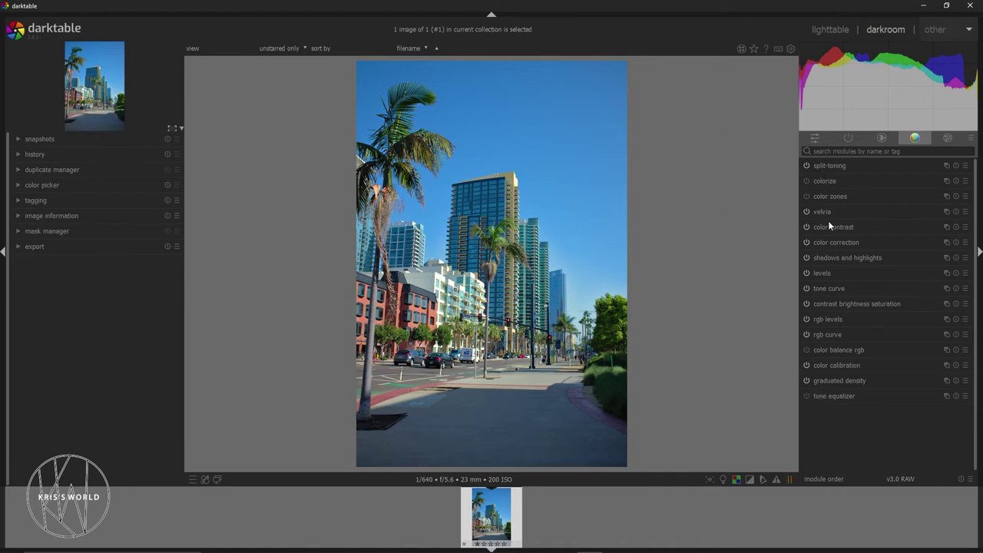
{"action": "left_click", "coordinate": [825, 395]}
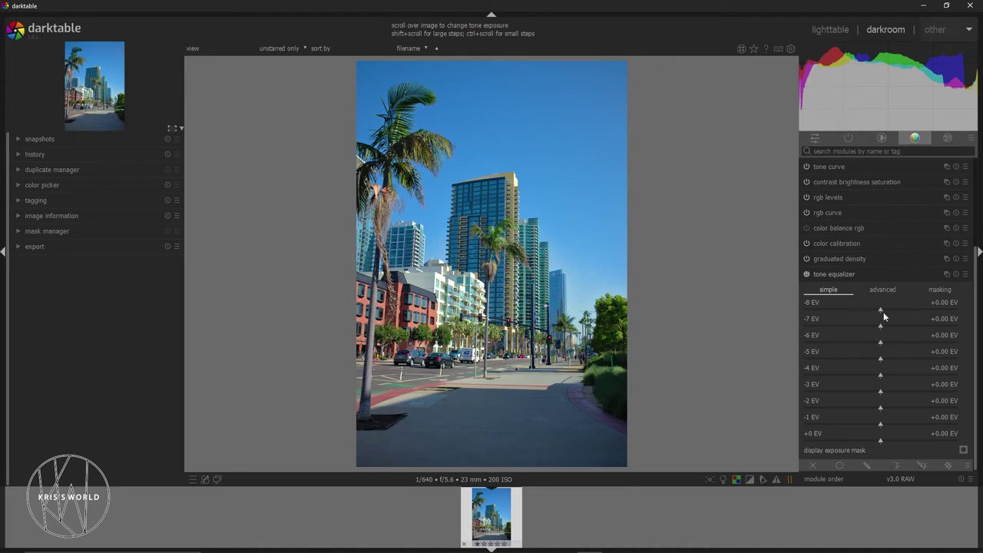
Step: Push the -8 EV and -7 EV bands to +2.00 EV, then lower -7 EV to about +1.04 and -8 EV to zero
{"action": "left_click_drag", "start_coordinate": [879, 309], "coordinate": [962, 321]}
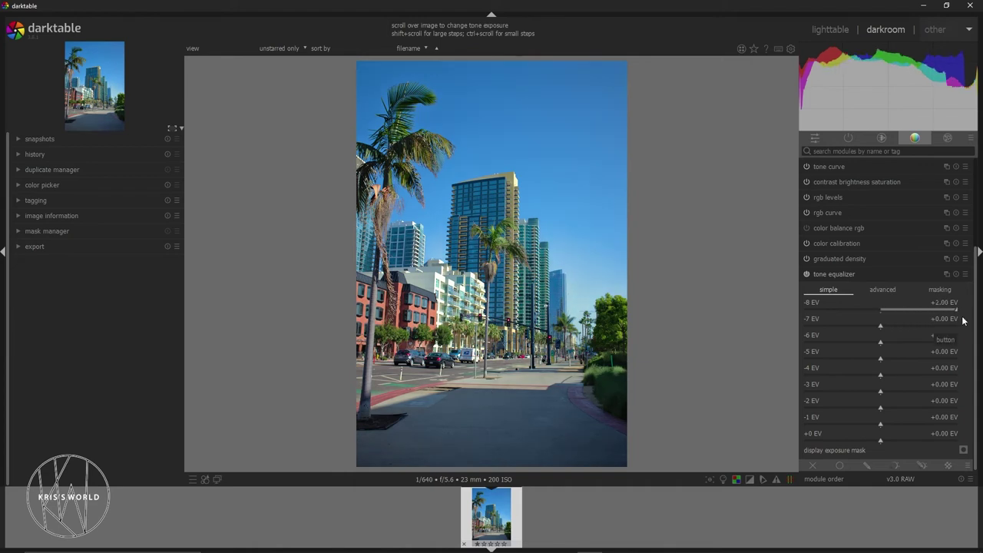
{"action": "left_click_drag", "start_coordinate": [879, 328], "coordinate": [963, 333]}
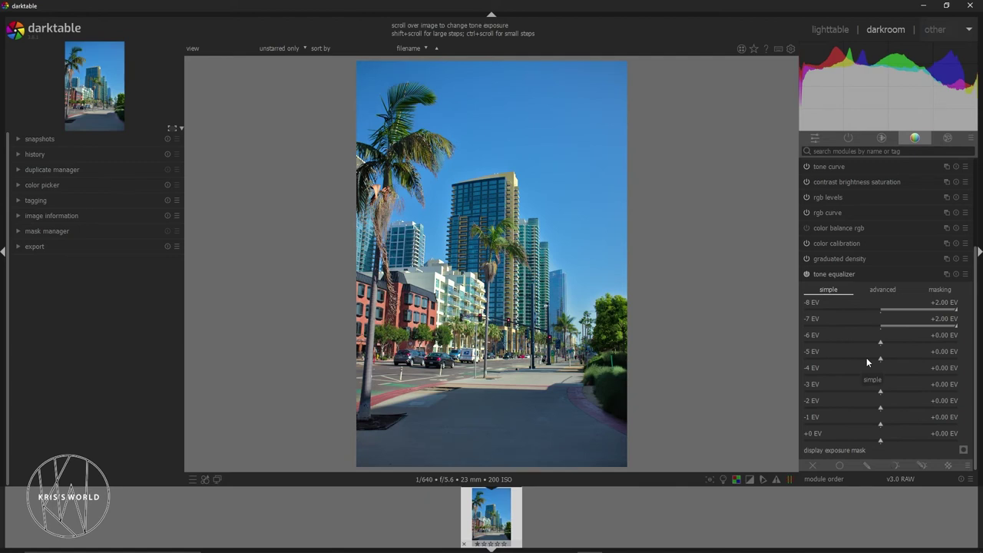
{"action": "mouse_move", "coordinate": [959, 328]}
{"action": "left_mouse_down"}
{"action": "mouse_move", "coordinate": [880, 326]}
{"action": "mouse_move", "coordinate": [959, 327]}
{"action": "left_mouse_up"}
{"action": "left_click_drag", "start_coordinate": [957, 327], "coordinate": [882, 325]}
{"action": "double_click", "coordinate": [945, 306]}
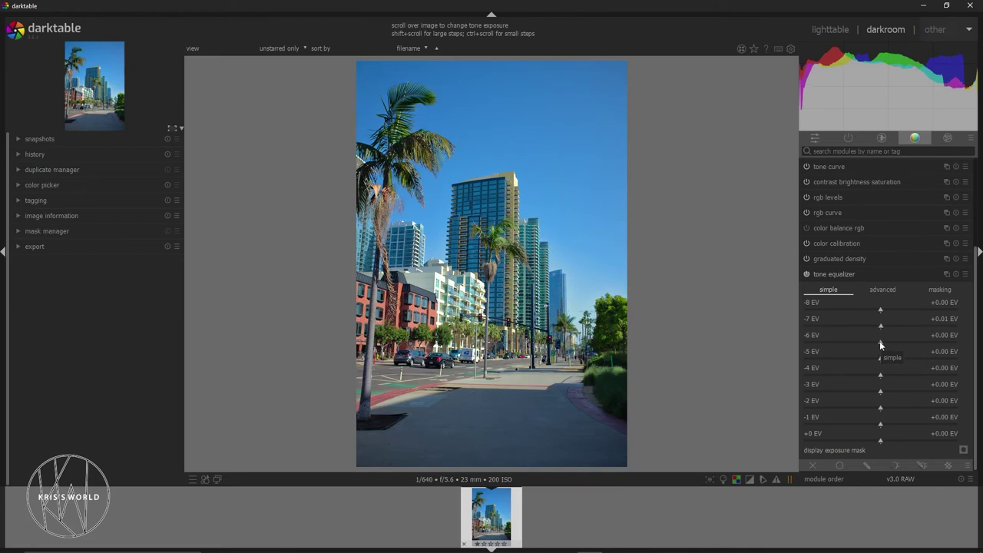
{"action": "left_click_drag", "start_coordinate": [895, 311], "coordinate": [933, 313]}
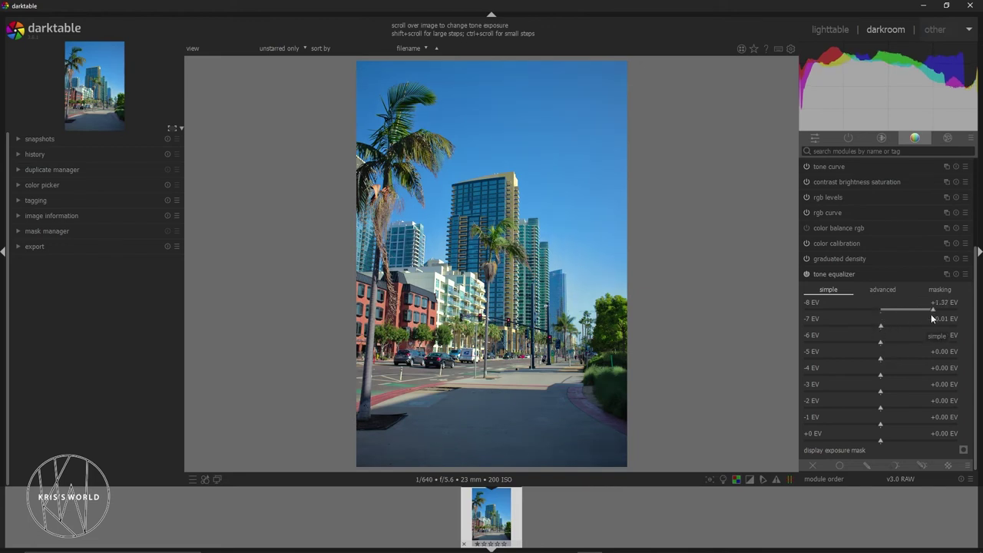
{"action": "left_click_drag", "start_coordinate": [930, 313], "coordinate": [880, 313]}
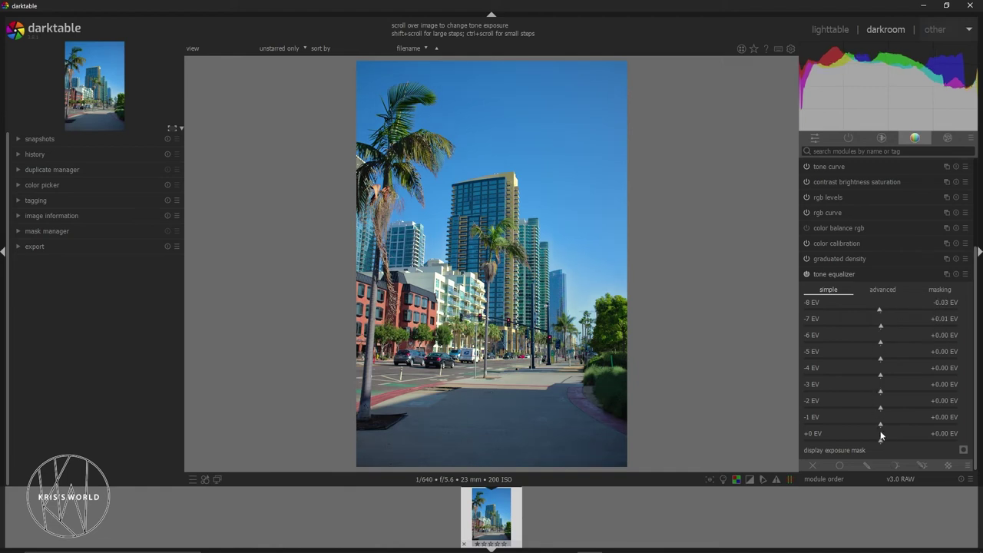
Step: Swing the +0 EV band between +2.00 and -2.00 EV, settle at -0.13 EV, then go to lighttable
{"action": "left_click_drag", "start_coordinate": [881, 438], "coordinate": [957, 436]}
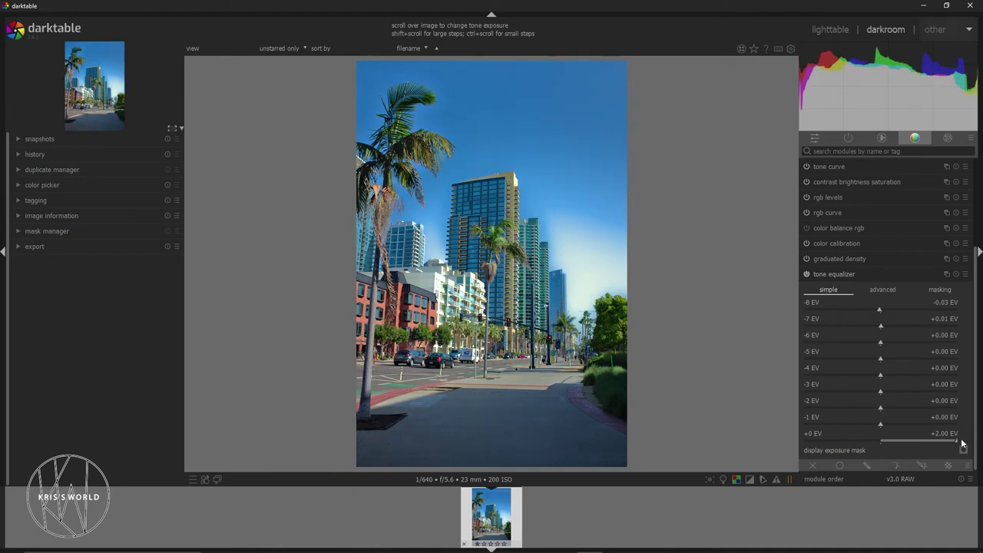
{"action": "left_click_drag", "start_coordinate": [957, 443], "coordinate": [742, 443]}
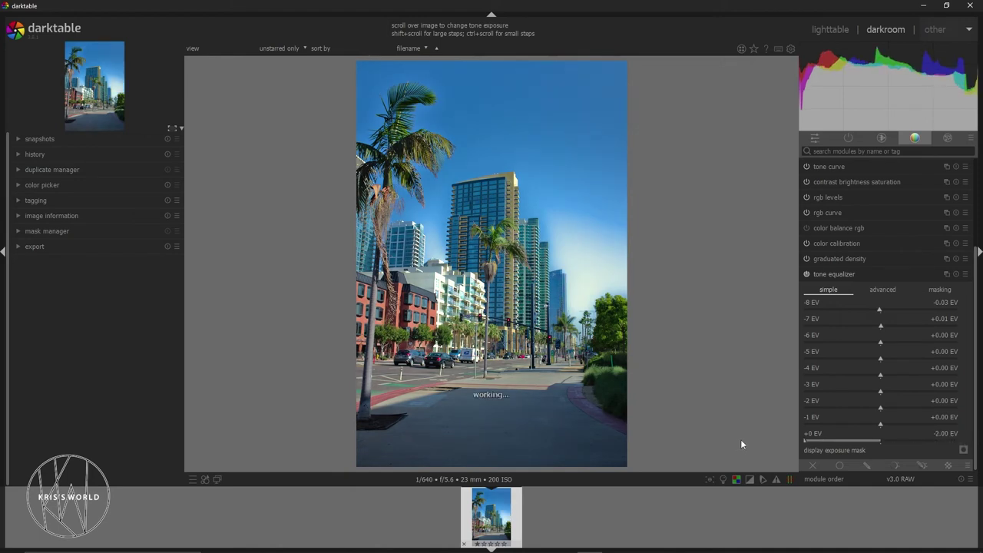
{"action": "left_click_drag", "start_coordinate": [820, 443], "coordinate": [866, 444]}
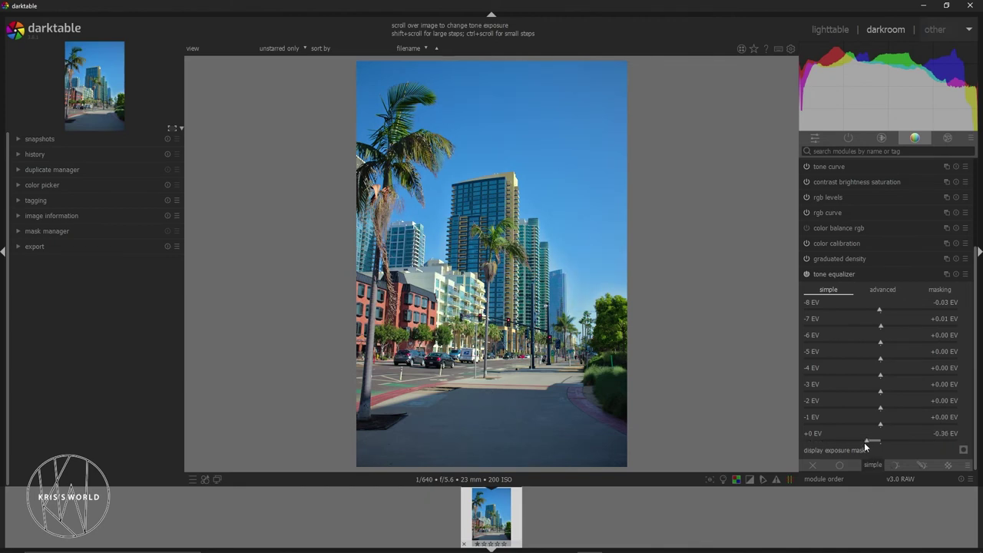
{"action": "left_click_drag", "start_coordinate": [867, 446], "coordinate": [880, 442]}
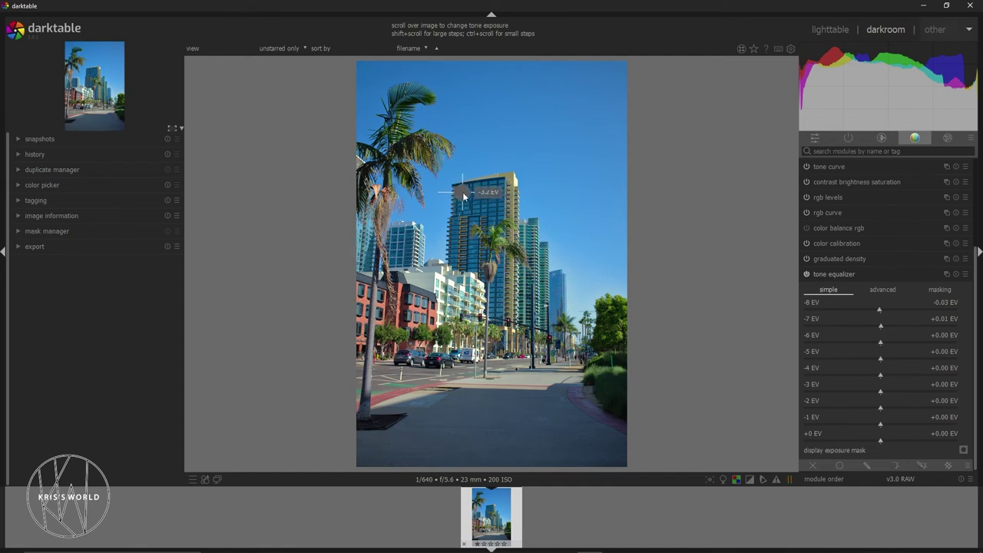
{"action": "key", "text": "l"}
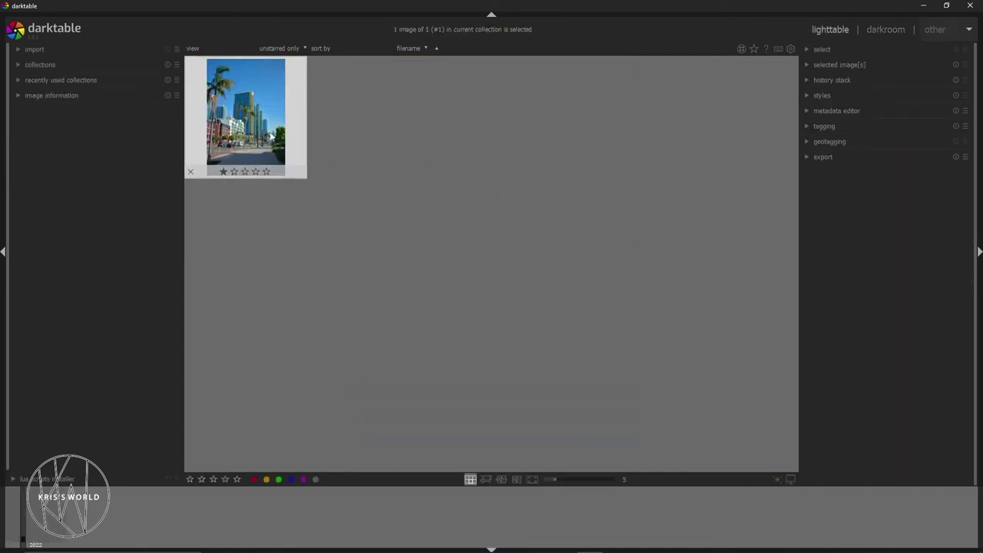
Step: Reopen the street photo in darkroom, try the -2 EV band at +1.60 EV then reset it, and dismiss the notification
{"action": "double_click", "coordinate": [261, 126]}
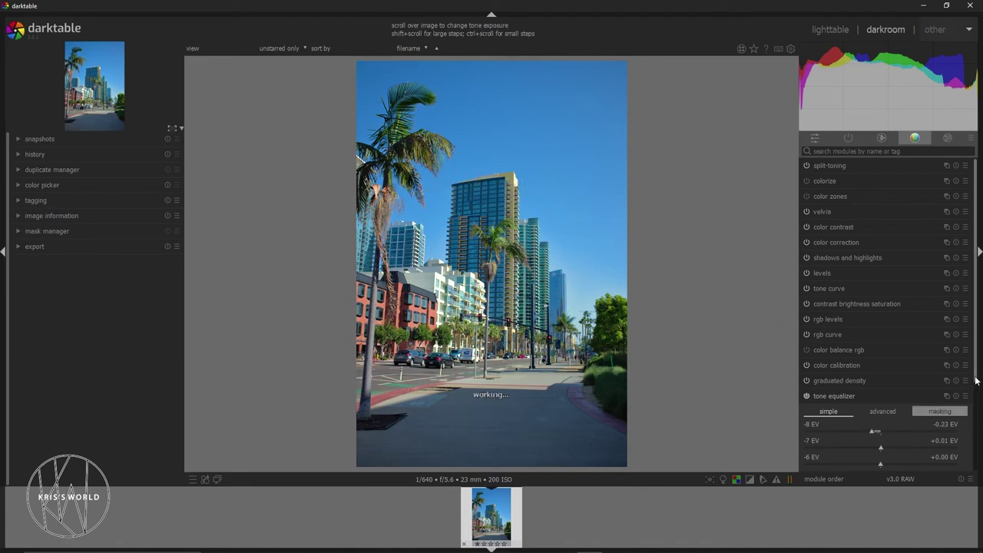
{"action": "scroll", "coordinate": [944, 430], "scroll_direction": "down", "scroll_amount": 3}
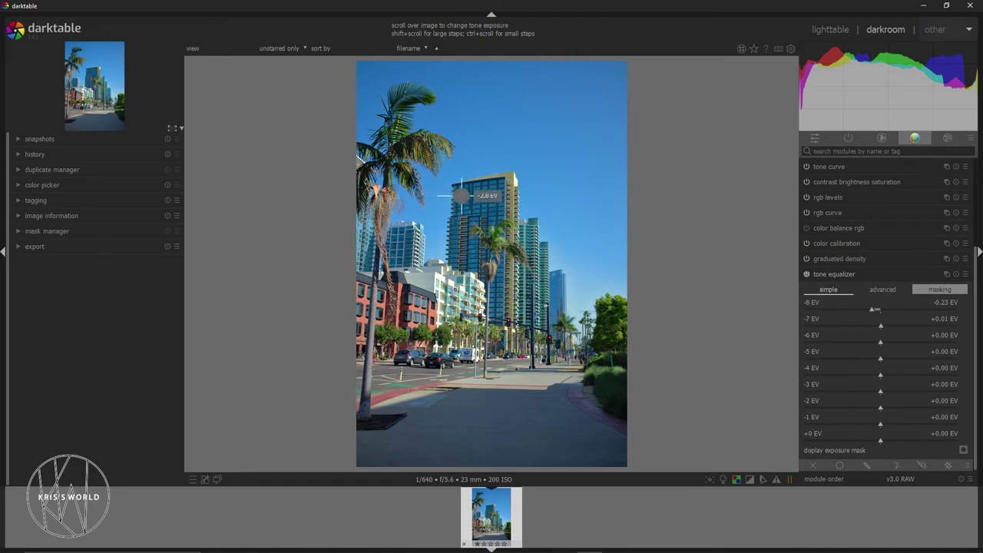
{"action": "left_click_drag", "start_coordinate": [881, 406], "coordinate": [899, 409]}
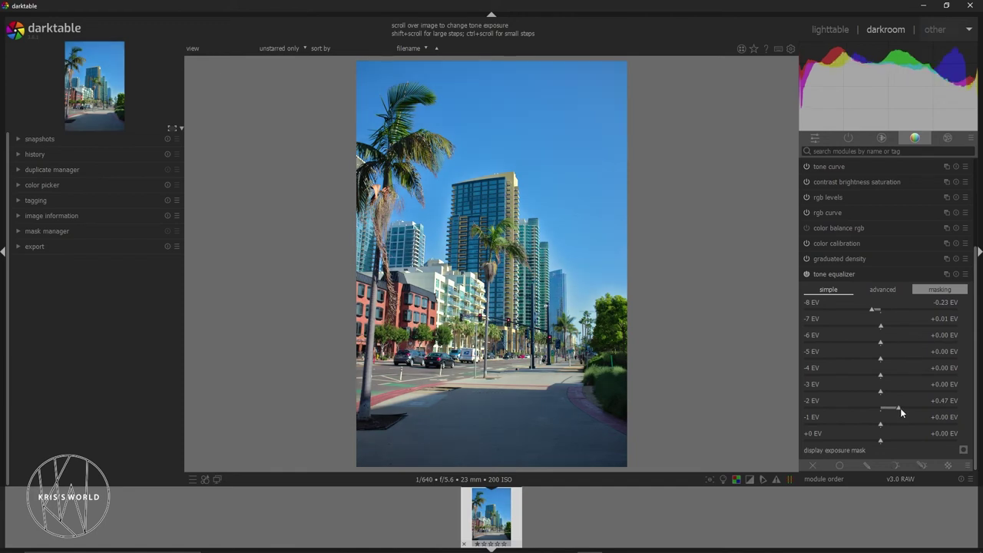
{"action": "left_click", "coordinate": [944, 407]}
{"action": "double_click", "coordinate": [944, 407]}
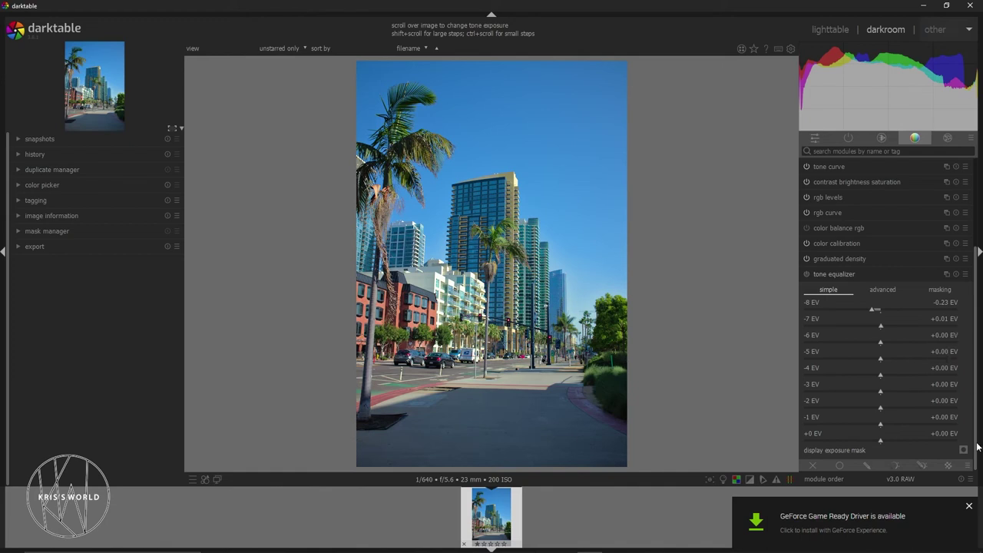
{"action": "left_click", "coordinate": [969, 506]}
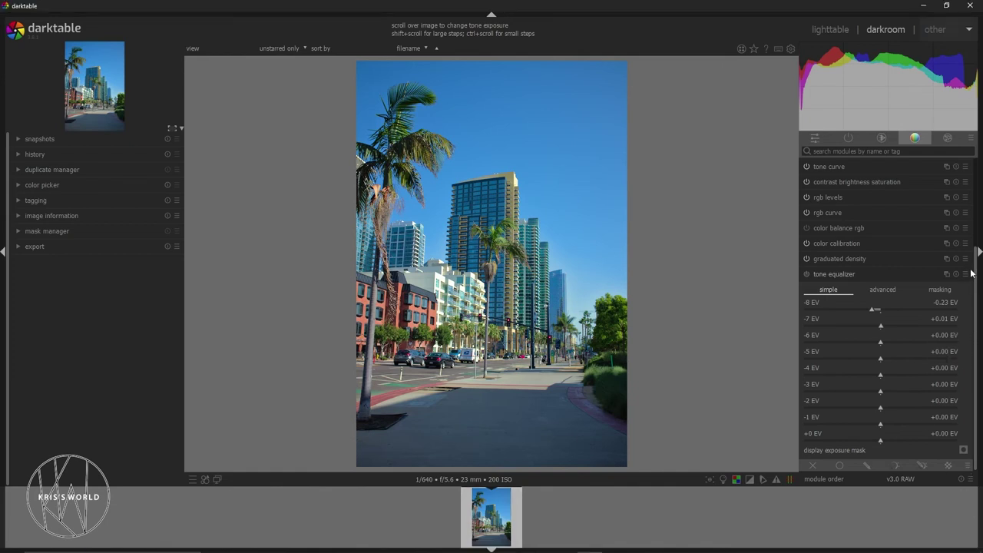
{"action": "left_click_drag", "start_coordinate": [972, 268], "coordinate": [965, 180]}
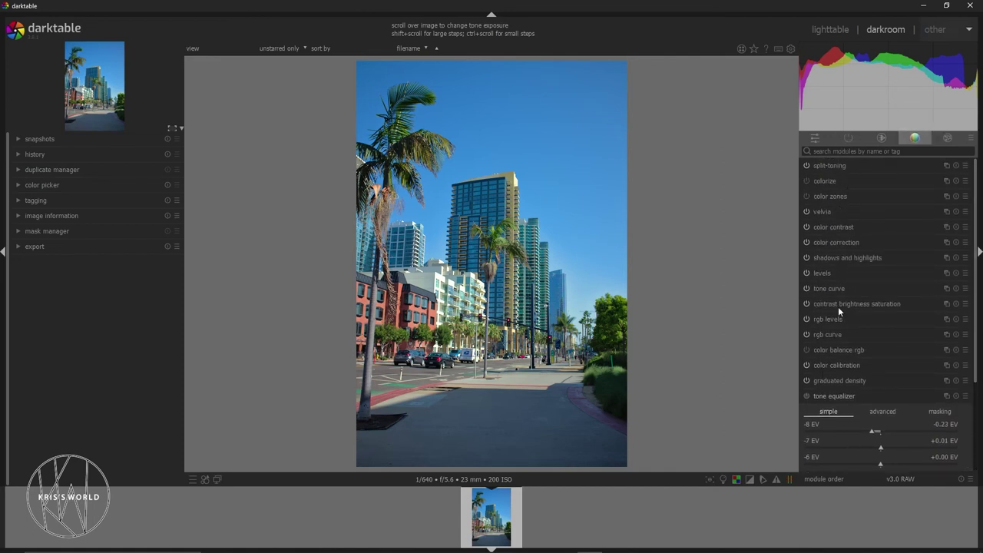
Step: Expand color correction, set saturation to +0.82, and switch to the lighttable
{"action": "left_click", "coordinate": [834, 242]}
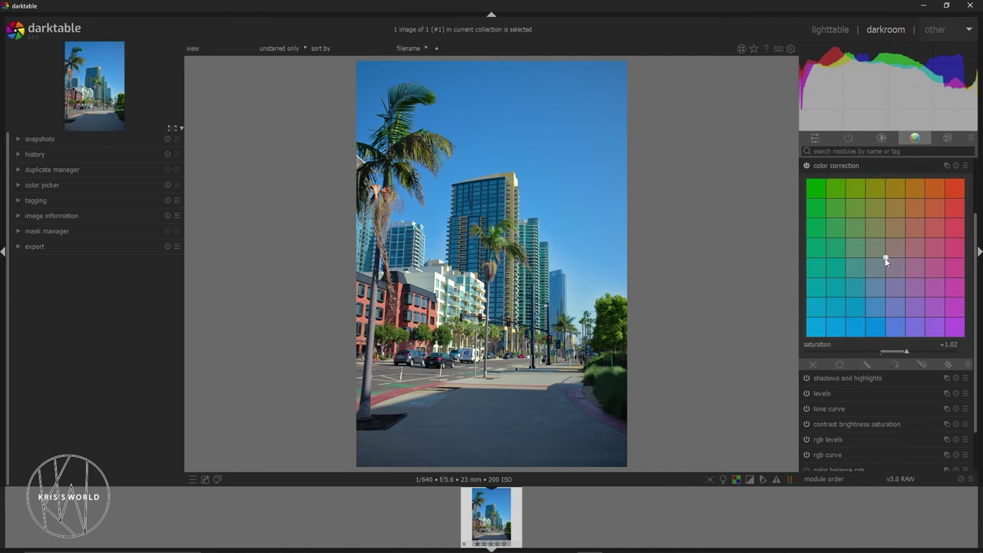
{"action": "scroll", "coordinate": [881, 260], "scroll_direction": "down", "scroll_amount": 3}
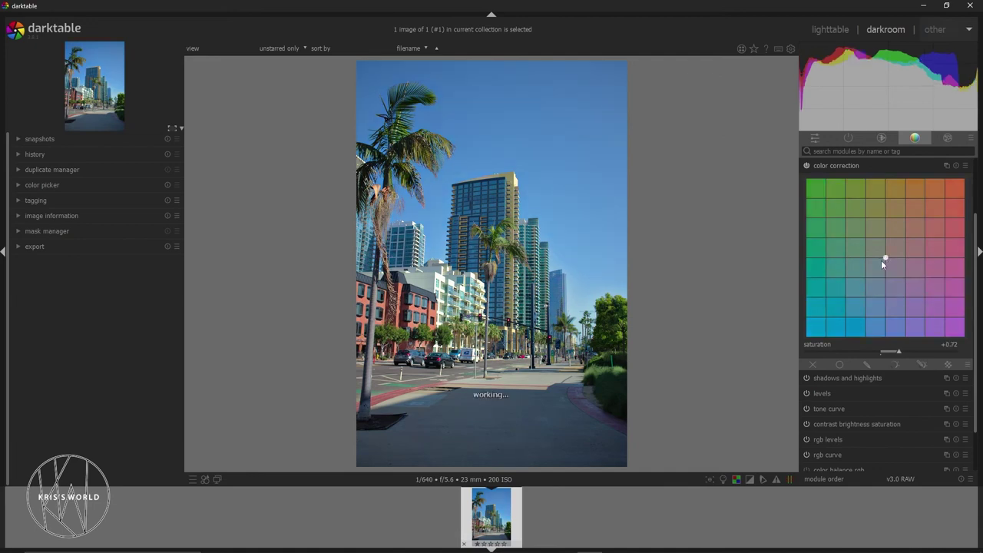
{"action": "scroll", "coordinate": [881, 259], "scroll_direction": "up", "scroll_amount": 1}
{"action": "key", "text": "l"}
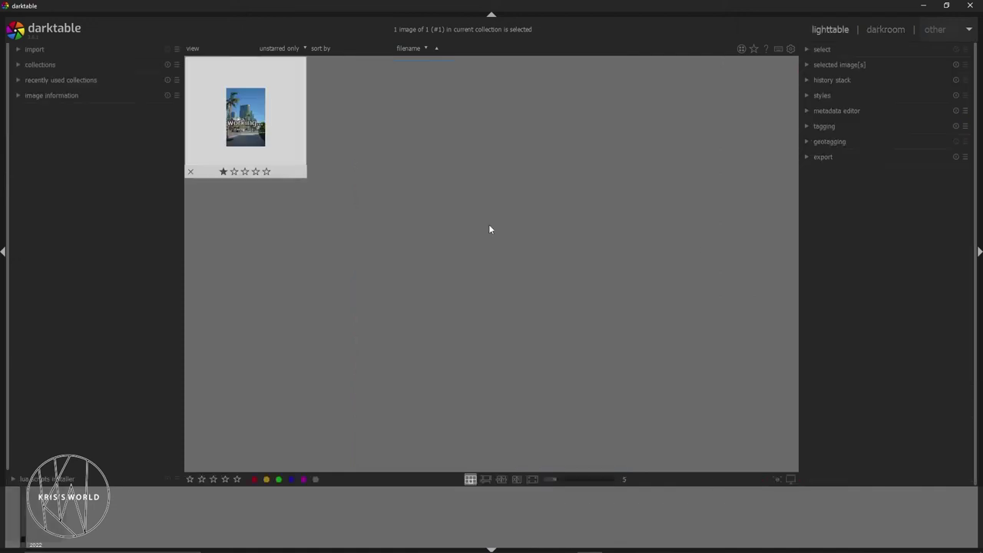
Step: Return to darkroom and zoom in over the building top, teal towers, trees and street
{"action": "key", "text": "d"}
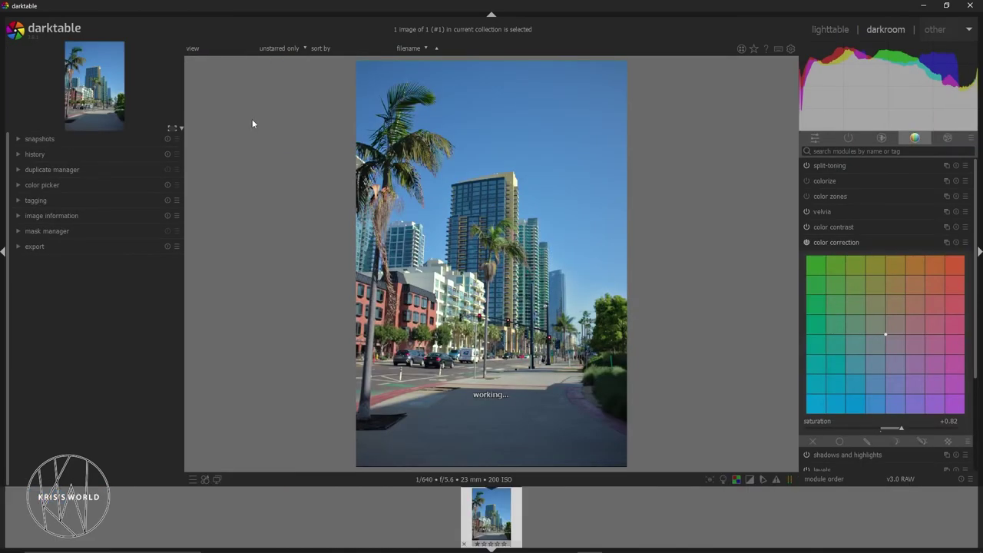
{"action": "scroll", "coordinate": [515, 247], "scroll_direction": "up", "scroll_amount": 4}
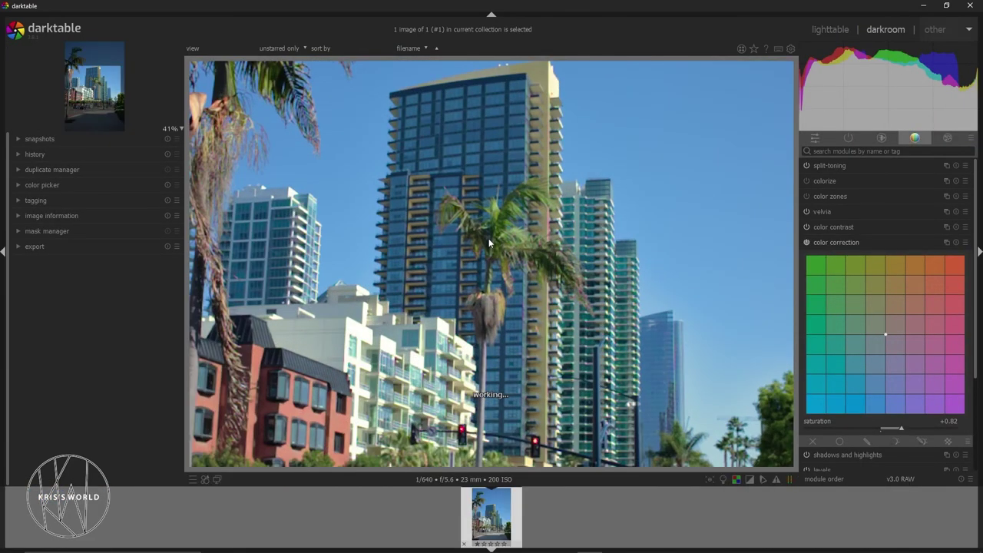
{"action": "scroll", "coordinate": [544, 228], "scroll_direction": "up", "scroll_amount": 2}
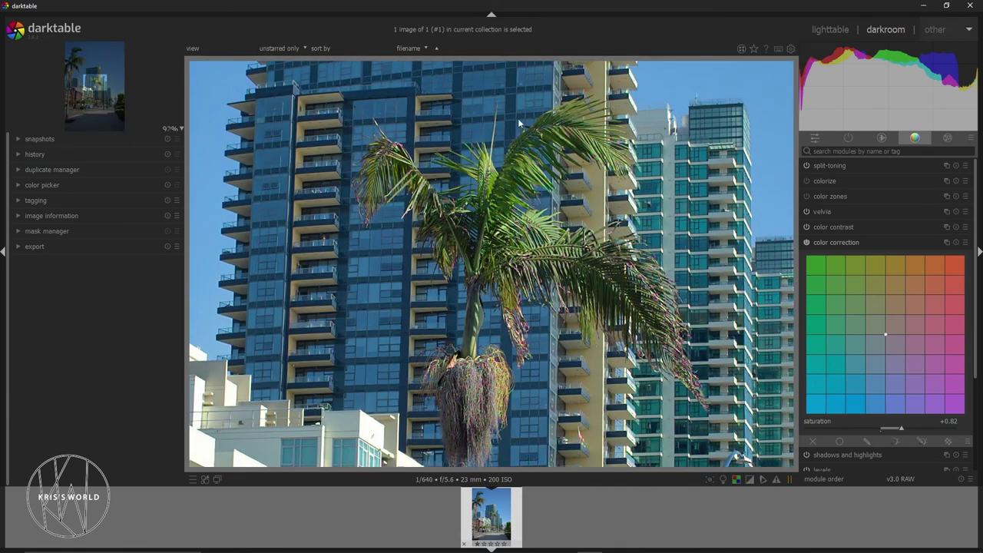
{"action": "scroll", "coordinate": [507, 273], "scroll_direction": "up", "scroll_amount": 2}
{"action": "scroll", "coordinate": [505, 278], "scroll_direction": "down", "scroll_amount": 1}
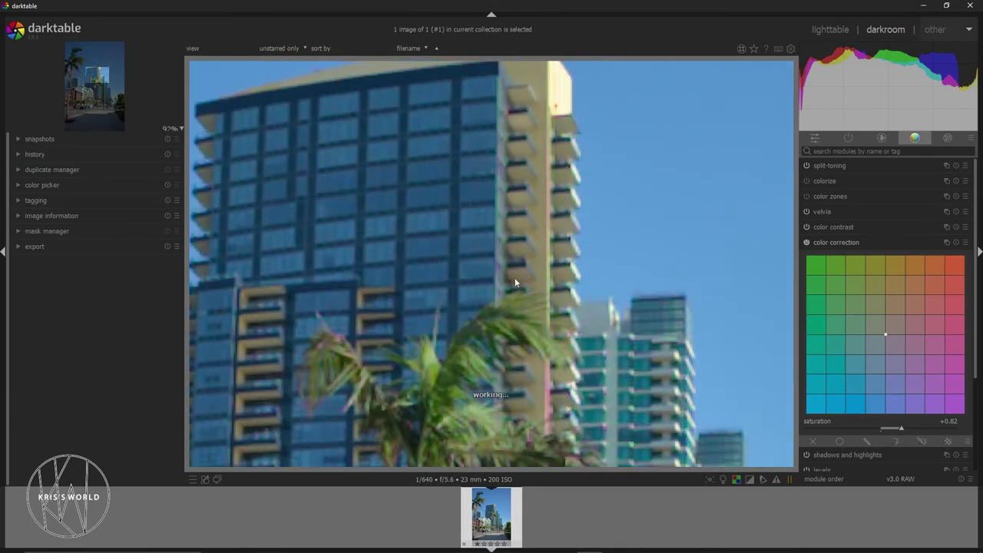
{"action": "left_click_drag", "start_coordinate": [639, 156], "coordinate": [560, 278]}
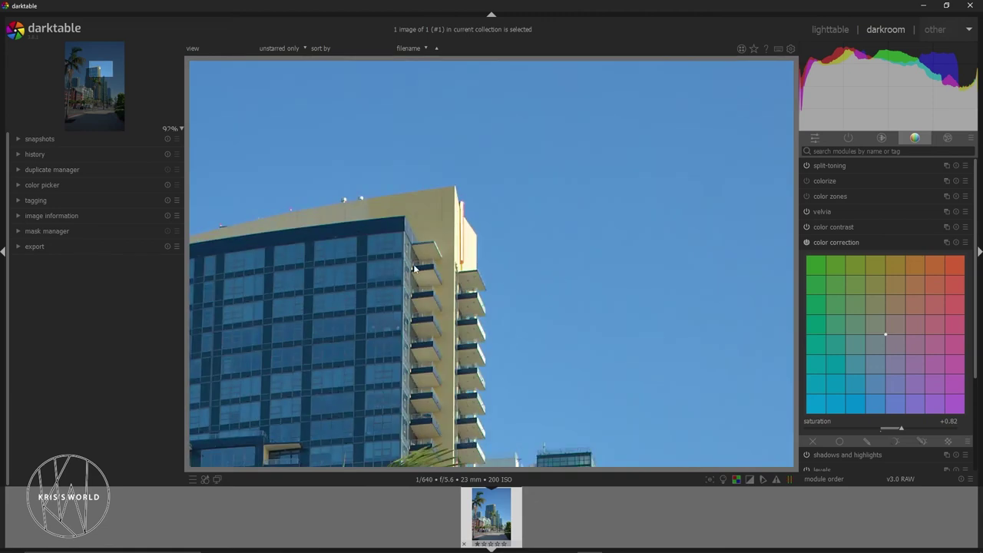
{"action": "scroll", "coordinate": [421, 241], "scroll_direction": "up", "scroll_amount": 1}
{"action": "scroll", "coordinate": [422, 242], "scroll_direction": "down", "scroll_amount": 1}
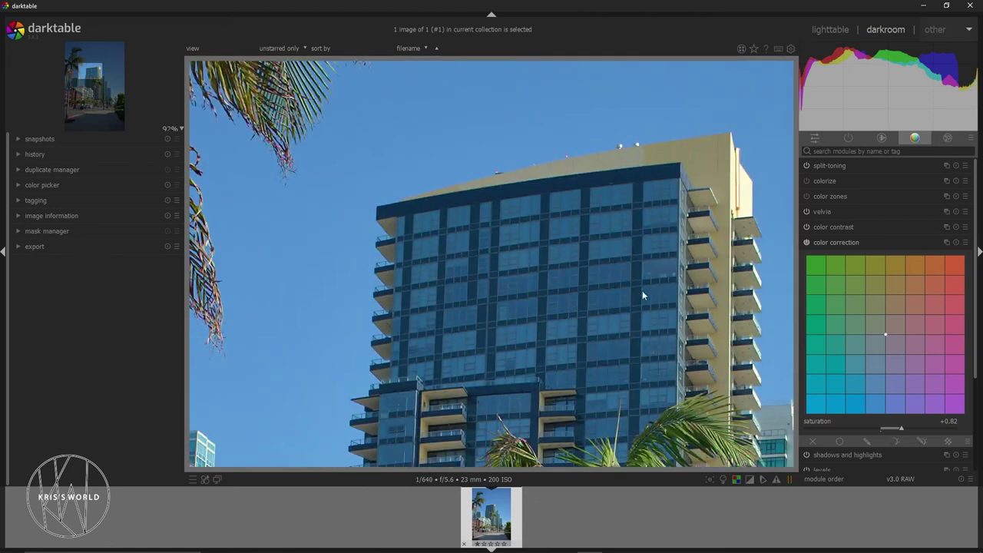
{"action": "left_click_drag", "start_coordinate": [643, 292], "coordinate": [586, 257]}
{"action": "scroll", "coordinate": [437, 176], "scroll_direction": "up", "scroll_amount": 1}
{"action": "left_click_drag", "start_coordinate": [666, 357], "coordinate": [495, 191]}
{"action": "left_click_drag", "start_coordinate": [528, 346], "coordinate": [513, 266]}
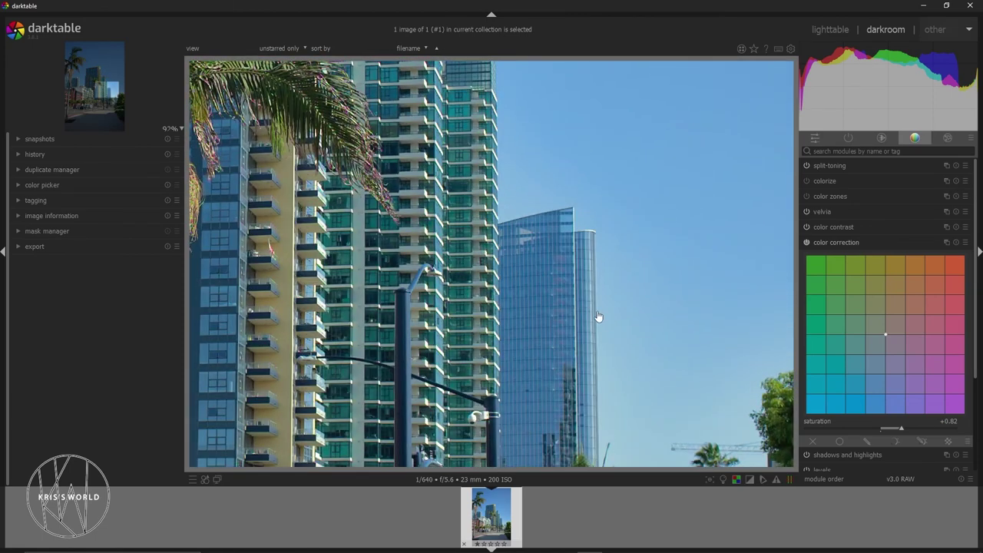
{"action": "left_click_drag", "start_coordinate": [598, 317], "coordinate": [450, 193]}
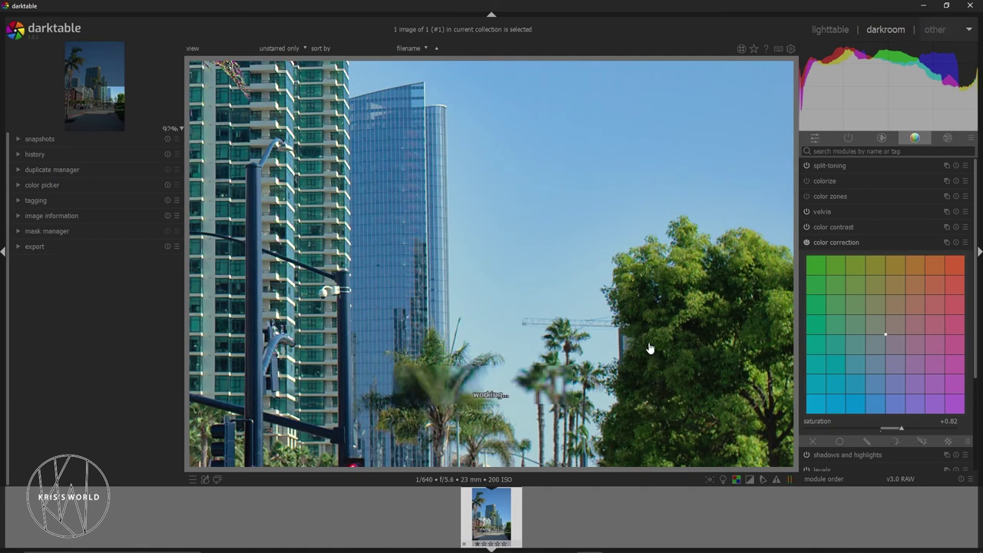
{"action": "left_click_drag", "start_coordinate": [649, 346], "coordinate": [607, 237]}
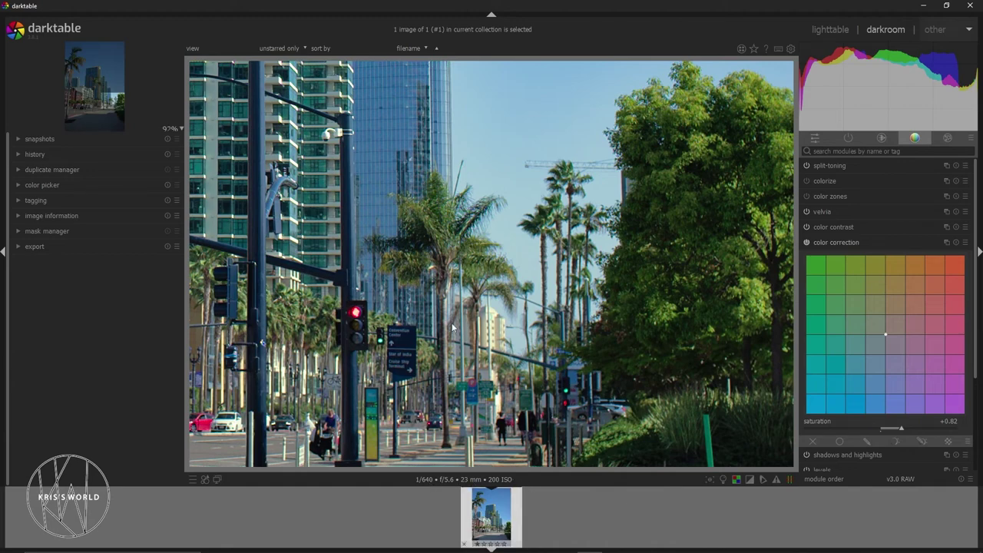
Step: Zoom closer over the red brick building, palm trunk and towers, then zoom back out
{"action": "scroll", "coordinate": [440, 248], "scroll_direction": "up", "scroll_amount": 1}
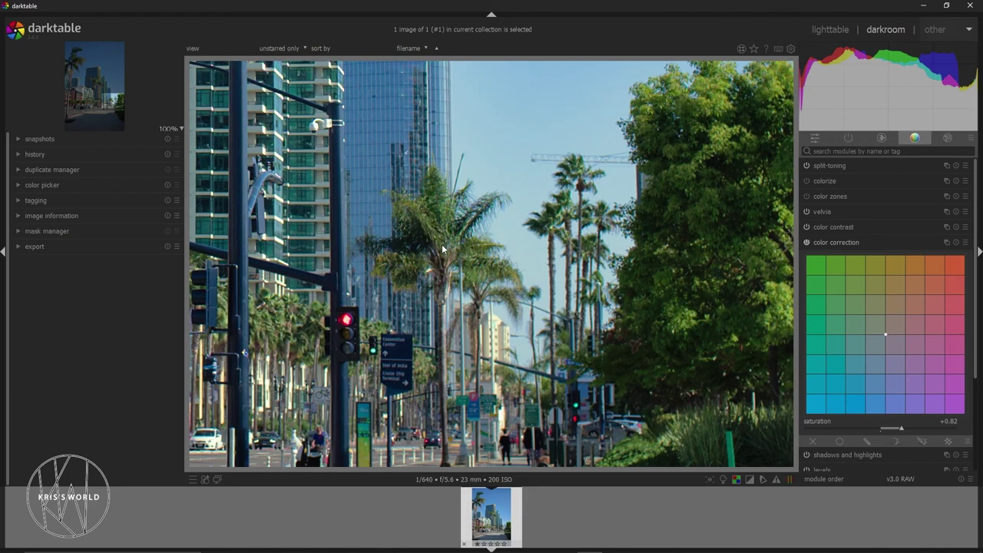
{"action": "left_click_drag", "start_coordinate": [572, 252], "coordinate": [507, 226]}
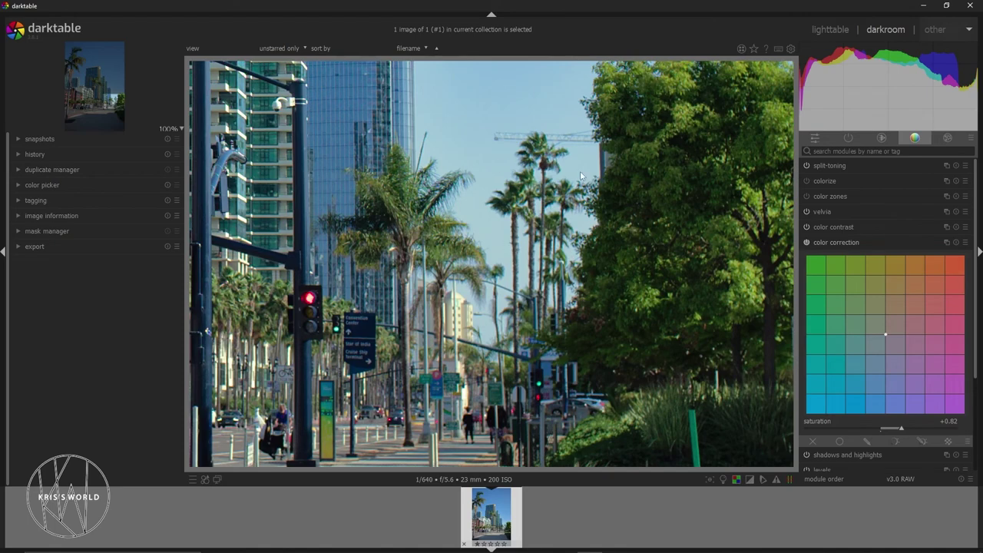
{"action": "left_click_drag", "start_coordinate": [529, 203], "coordinate": [567, 228]}
{"action": "left_click_drag", "start_coordinate": [454, 245], "coordinate": [548, 167]}
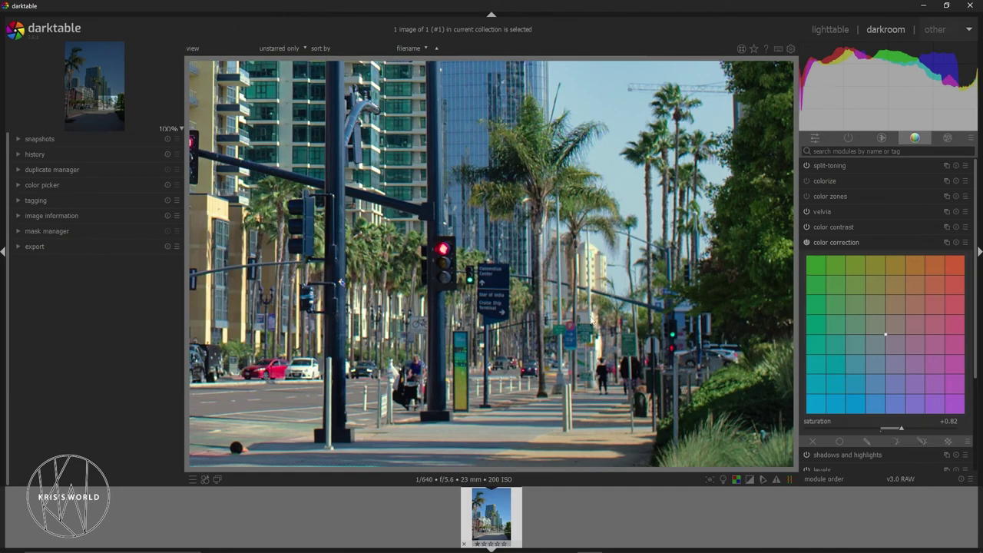
{"action": "left_click_drag", "start_coordinate": [631, 224], "coordinate": [416, 353]}
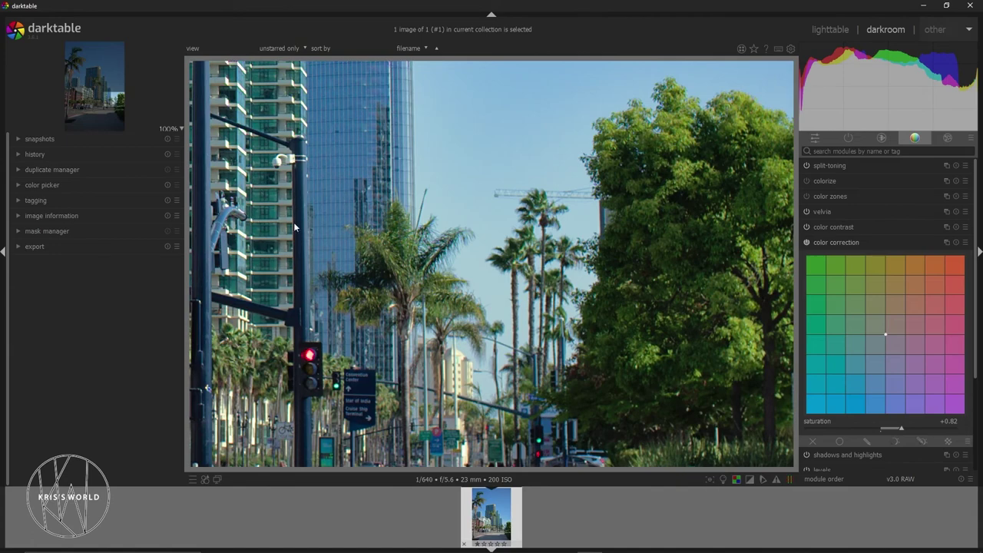
{"action": "scroll", "coordinate": [241, 241], "scroll_direction": "up", "scroll_amount": 4}
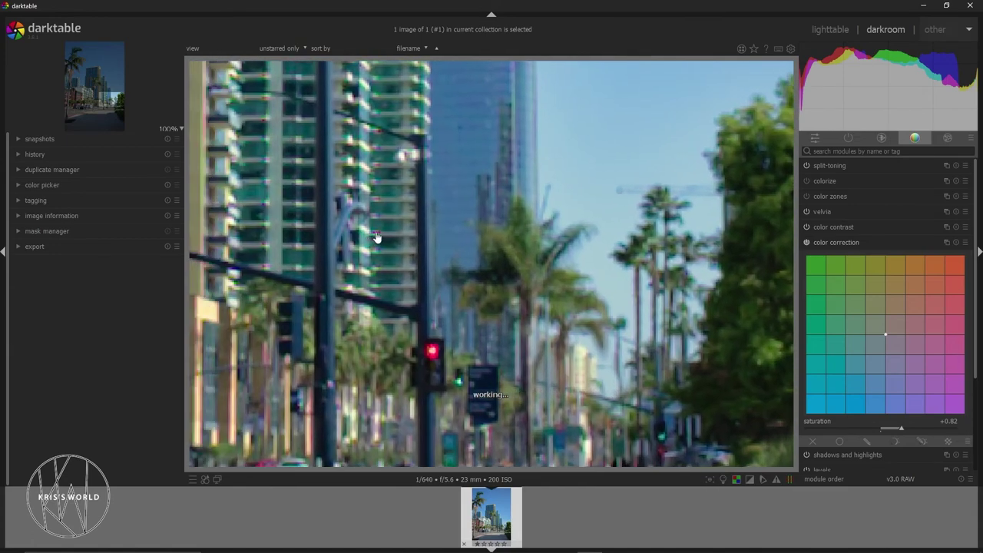
{"action": "left_click_drag", "start_coordinate": [330, 203], "coordinate": [674, 244]}
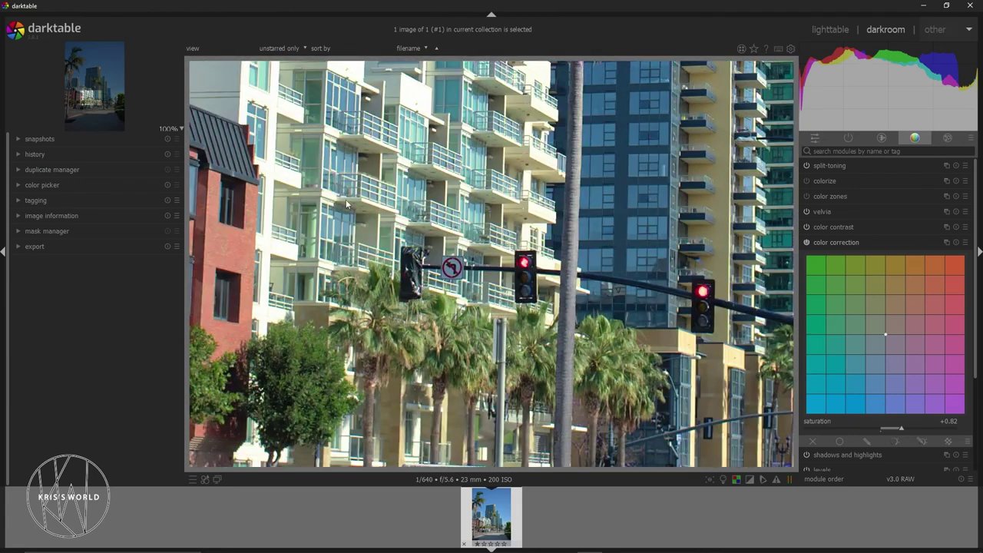
{"action": "mouse_move", "coordinate": [346, 203]}
{"action": "left_mouse_down"}
{"action": "mouse_move", "coordinate": [360, 198]}
{"action": "mouse_move", "coordinate": [347, 189]}
{"action": "left_mouse_up"}
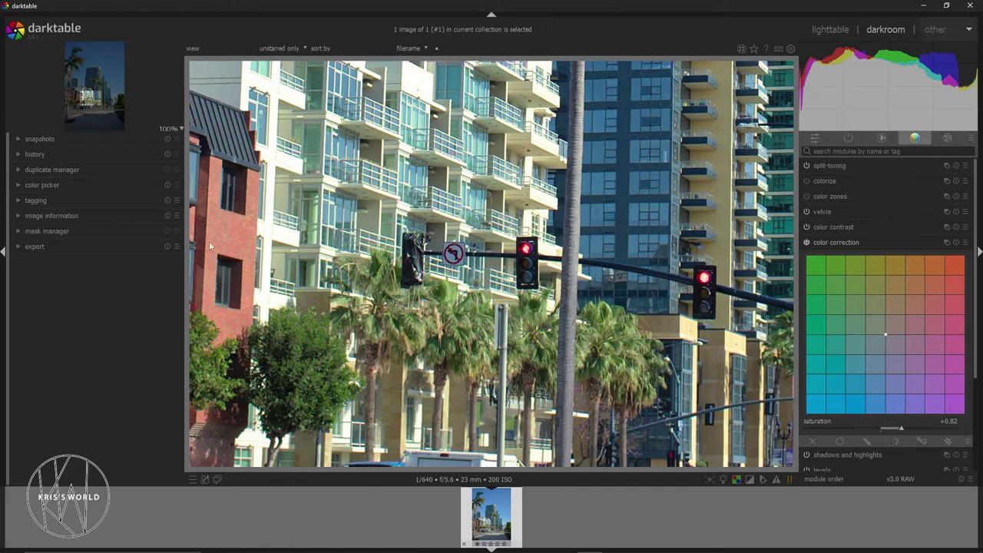
{"action": "scroll", "coordinate": [222, 246], "scroll_direction": "up", "scroll_amount": 3}
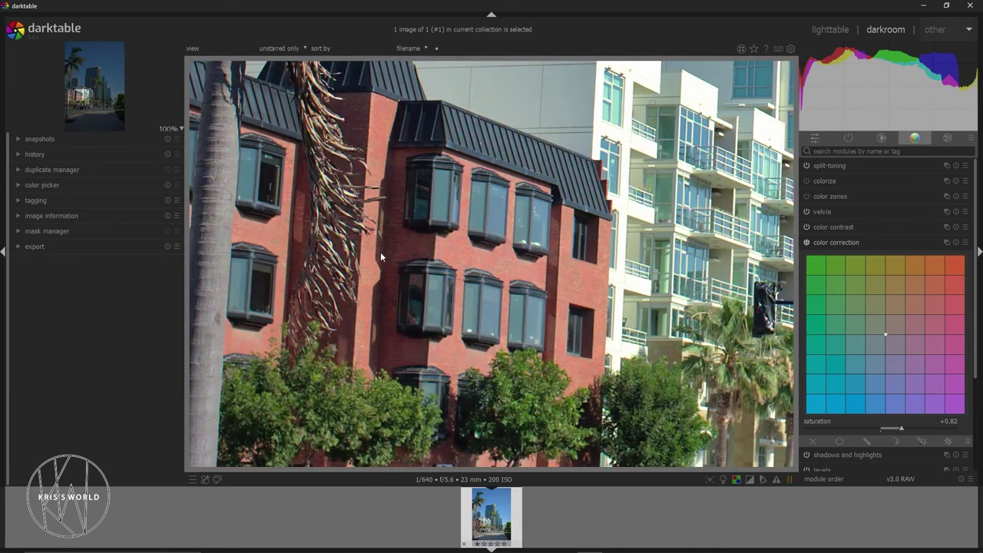
{"action": "left_click_drag", "start_coordinate": [380, 251], "coordinate": [519, 351]}
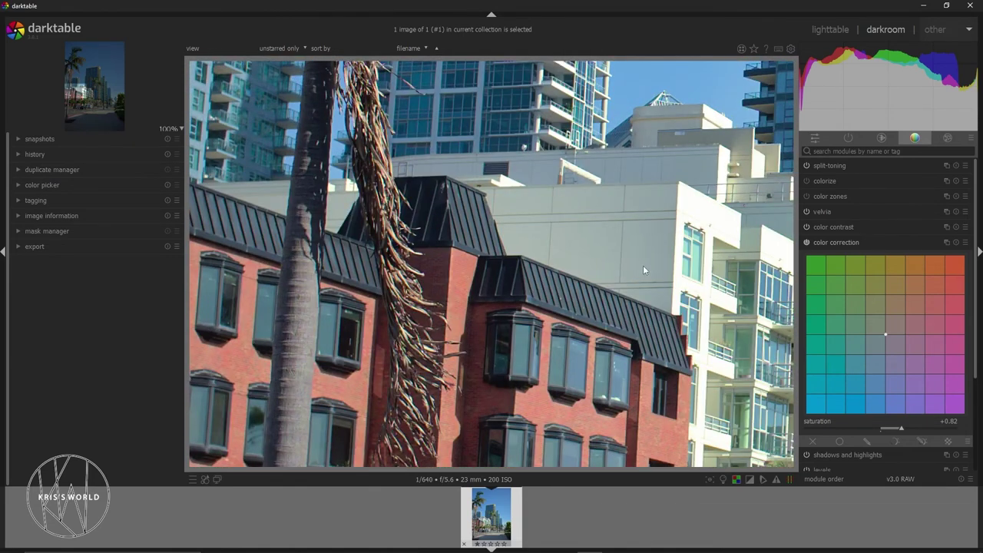
{"action": "left_click_drag", "start_coordinate": [642, 264], "coordinate": [569, 385]}
{"action": "left_click_drag", "start_coordinate": [499, 242], "coordinate": [558, 330]}
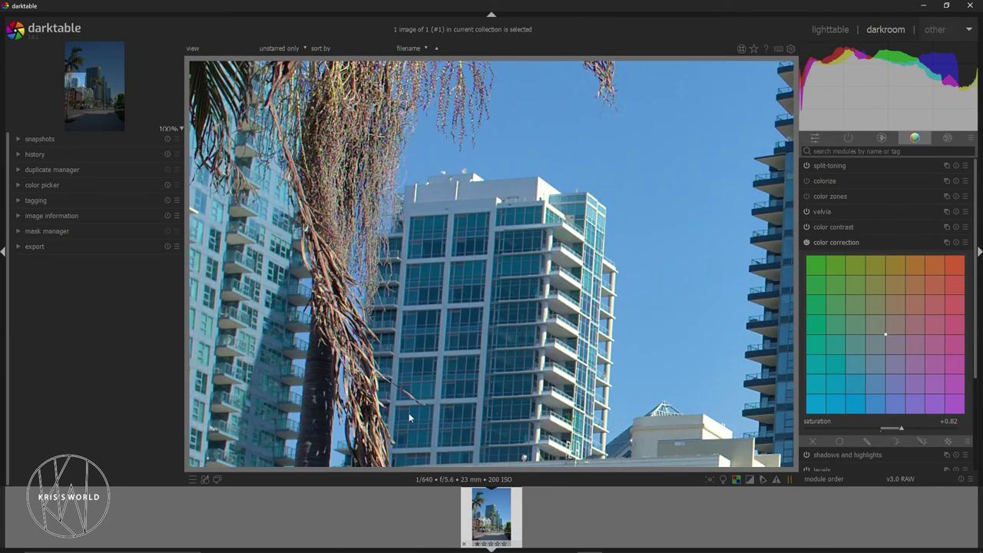
{"action": "left_click_drag", "start_coordinate": [639, 359], "coordinate": [338, 264]}
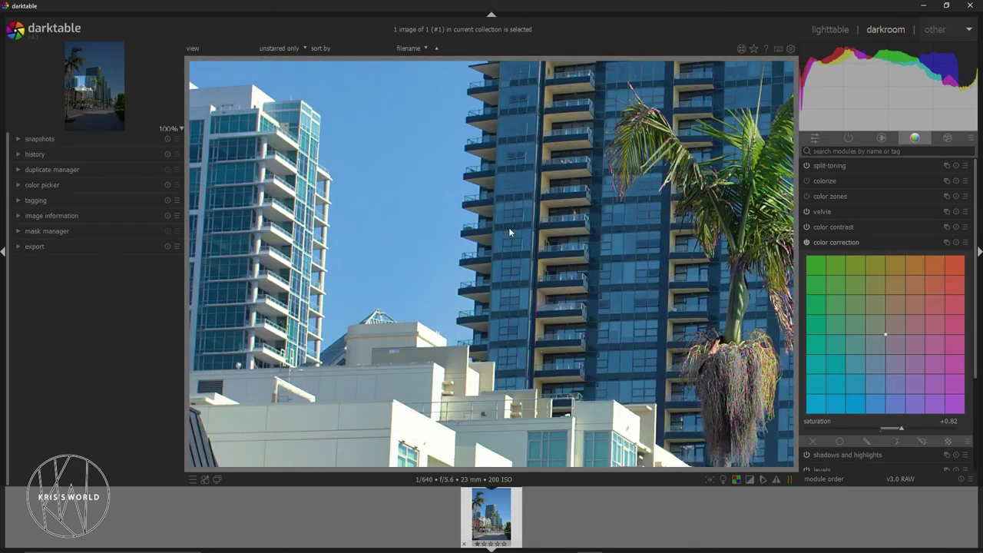
{"action": "left_click_drag", "start_coordinate": [538, 215], "coordinate": [522, 418]}
{"action": "left_click_drag", "start_coordinate": [613, 243], "coordinate": [486, 399]}
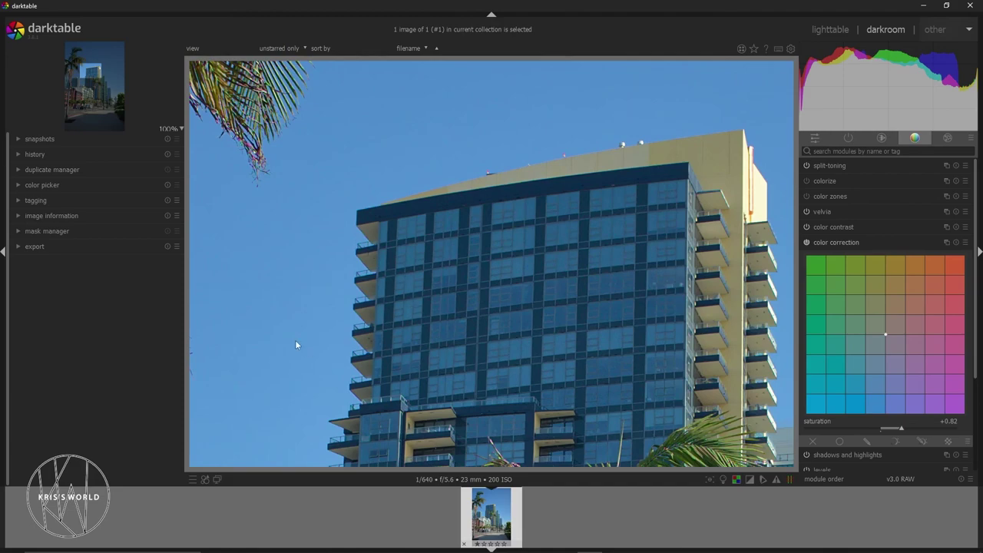
{"action": "scroll", "coordinate": [476, 245], "scroll_direction": "down", "scroll_amount": 4}
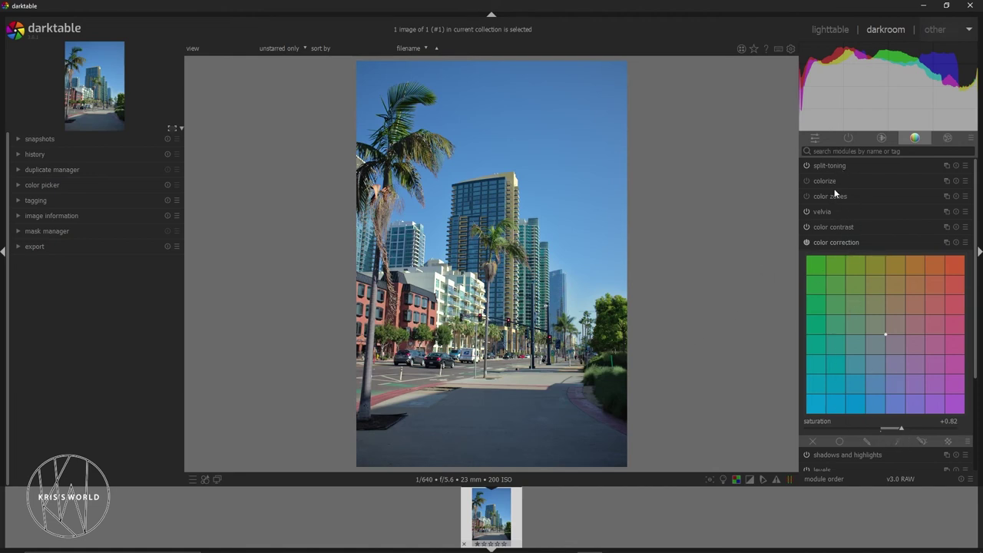
Step: Limit the module list to only the modules currently in use
{"action": "left_click", "coordinate": [849, 139]}
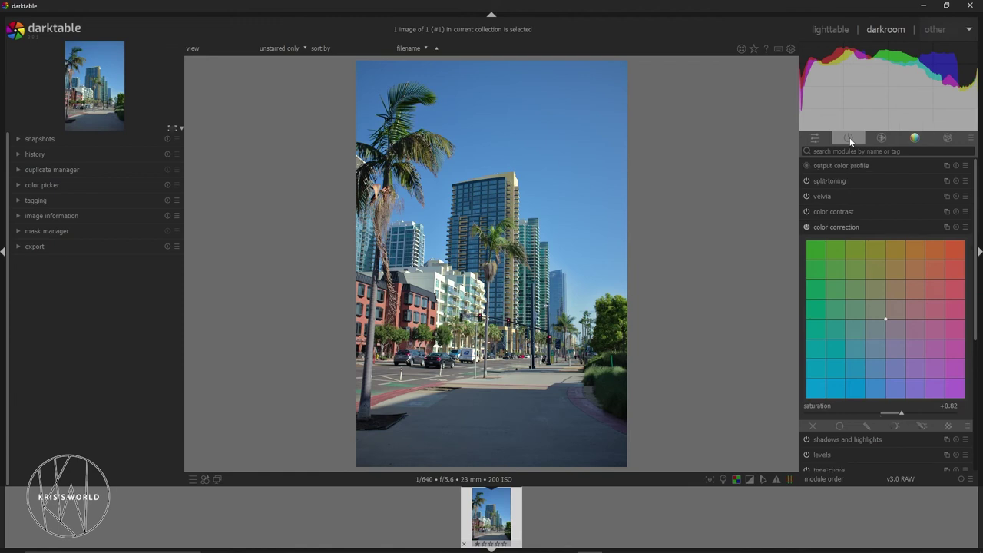
{"action": "left_click", "coordinate": [849, 139]}
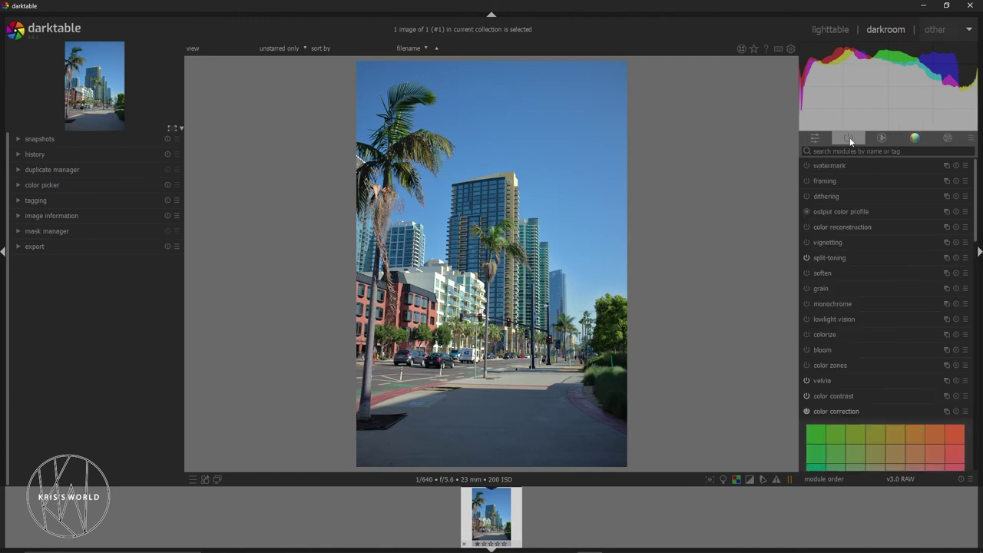
{"action": "left_click", "coordinate": [849, 139]}
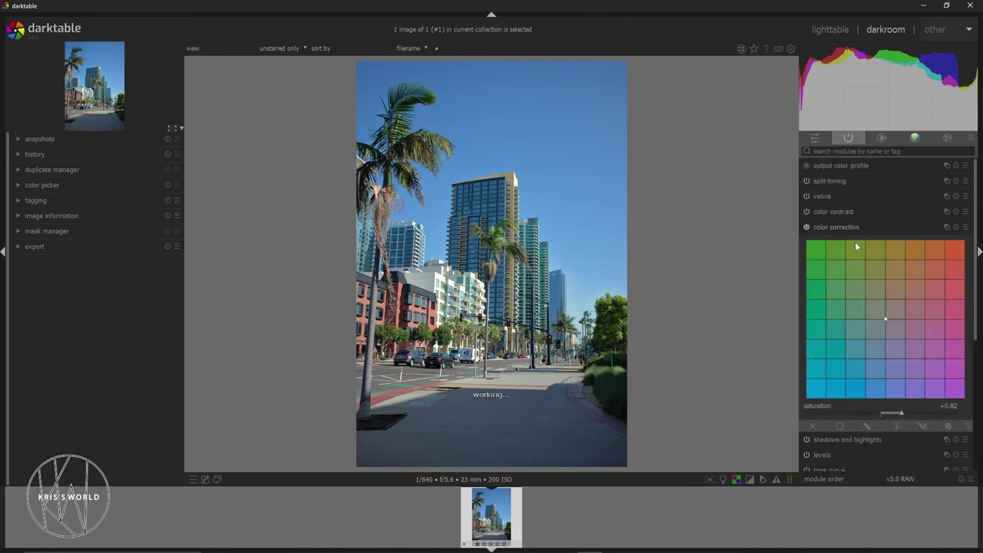
Step: Try a lower color correction saturation, undo back to +0.82, and expand the history
{"action": "scroll", "coordinate": [849, 401], "scroll_direction": "down", "scroll_amount": 3}
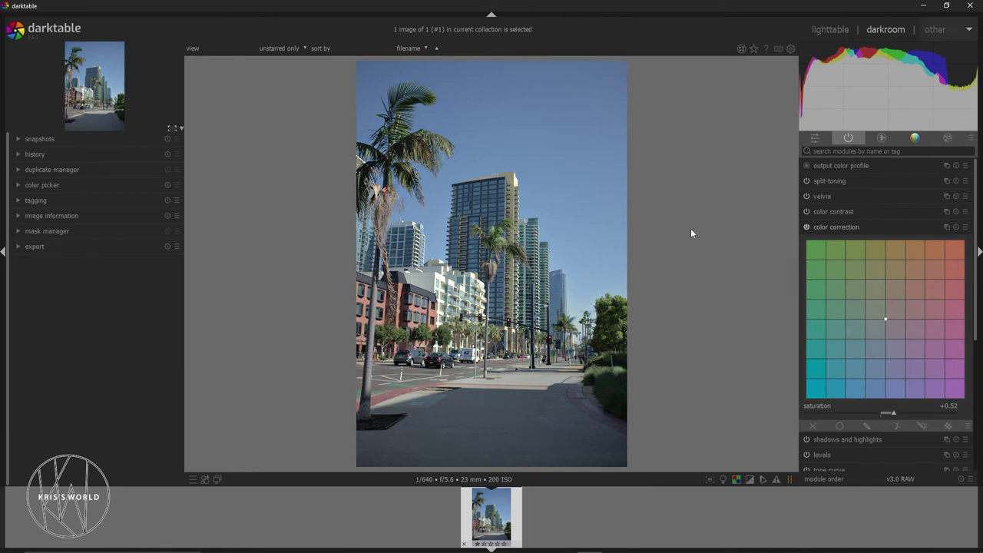
{"action": "key", "text": "ctrl+z"}
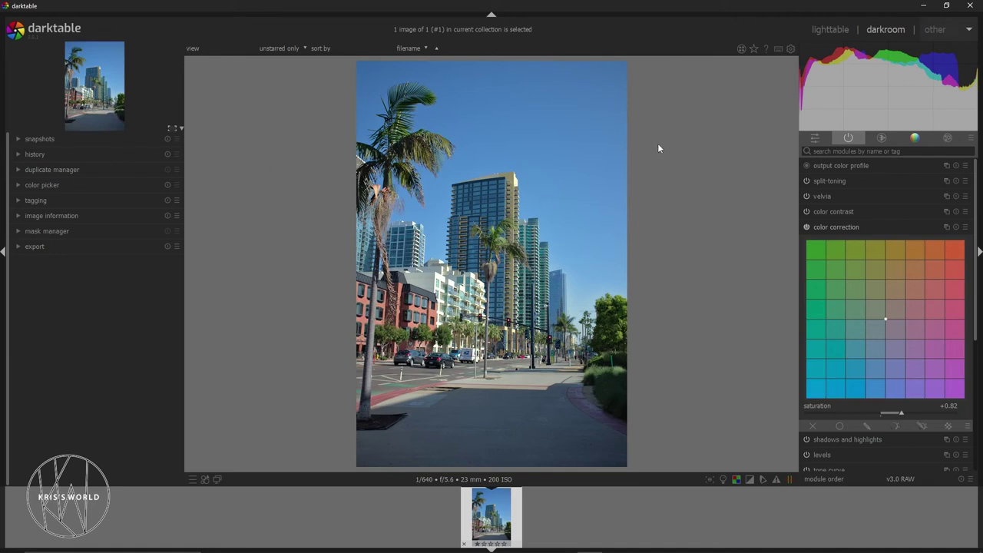
{"action": "mouse_move", "coordinate": [746, 533]}
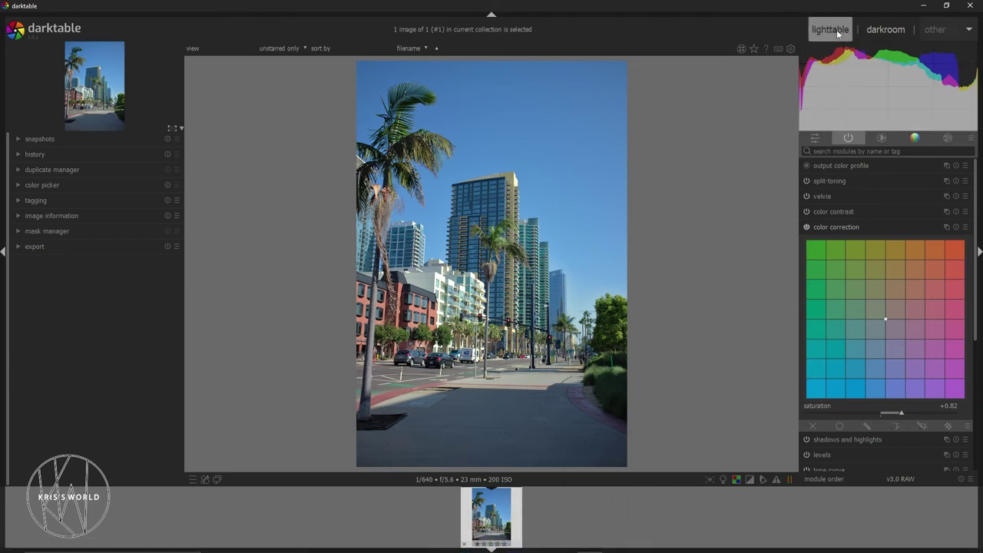
{"action": "left_click", "coordinate": [18, 155]}
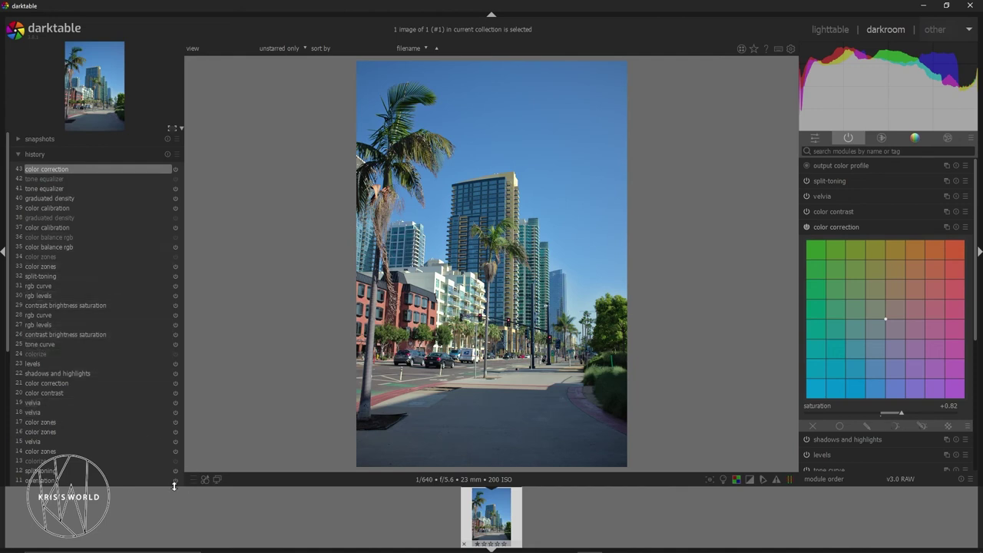
Step: Preview history steps tone equalizer, color balance rgb and orientation, then return to step 43
{"action": "left_click", "coordinate": [43, 186]}
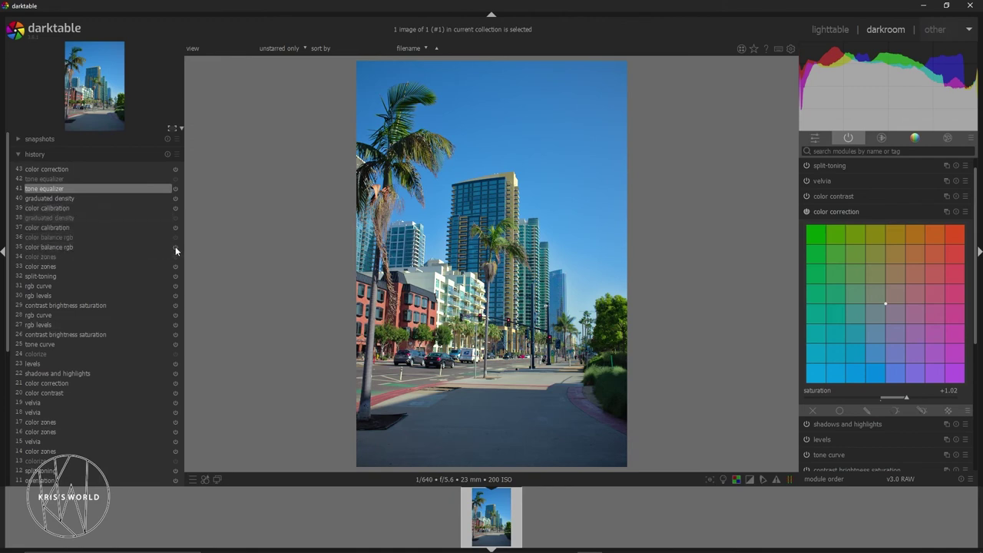
{"action": "mouse_move", "coordinate": [175, 247]}
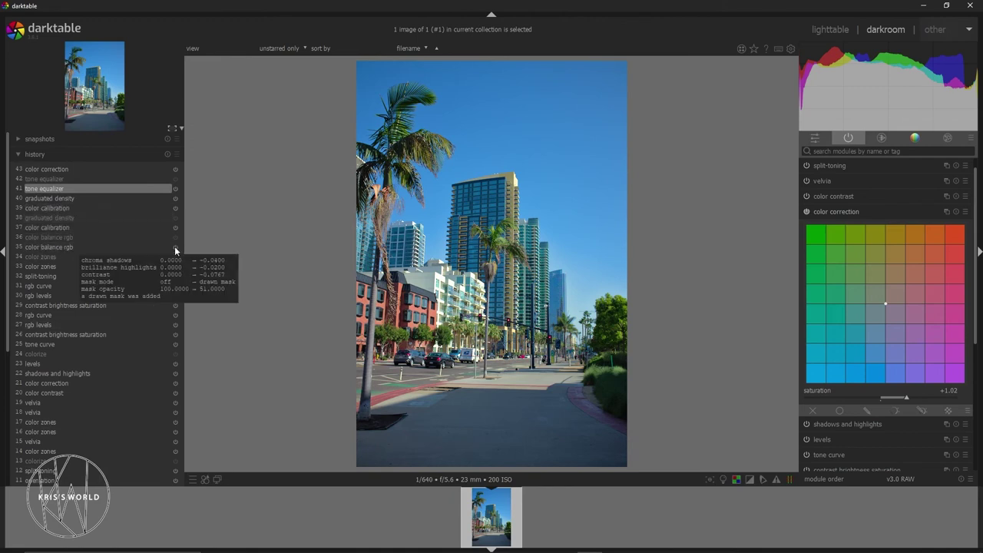
{"action": "left_click", "coordinate": [92, 247]}
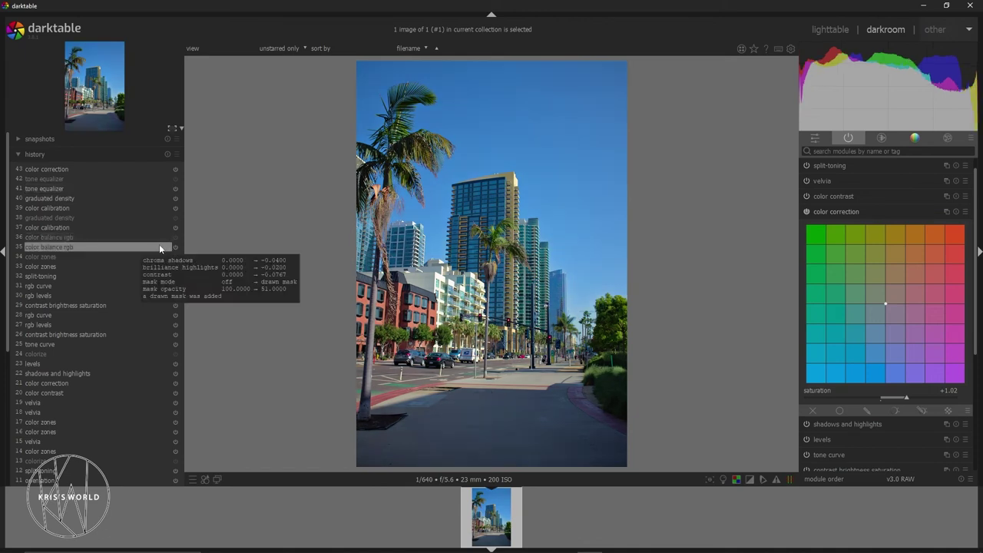
{"action": "left_click", "coordinate": [77, 480]}
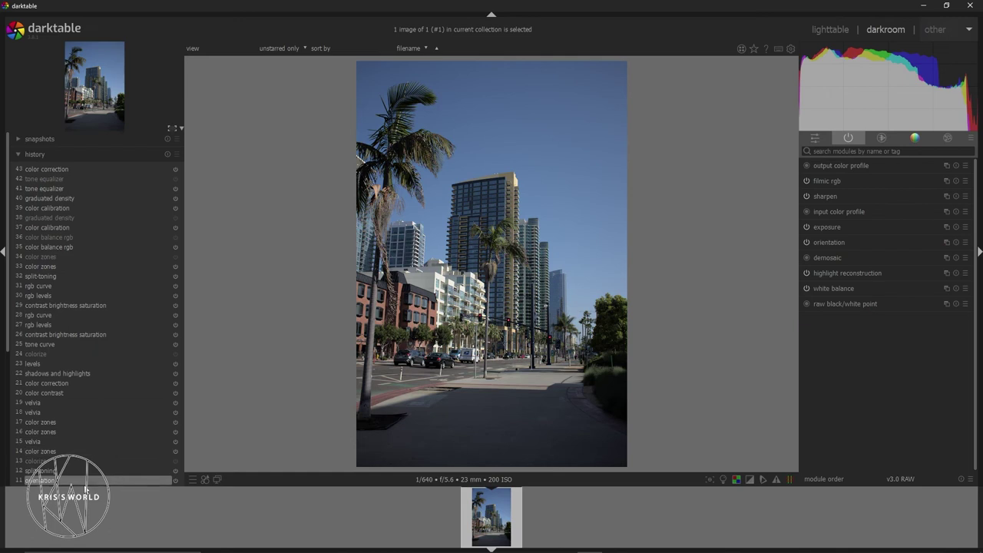
{"action": "left_click", "coordinate": [66, 173]}
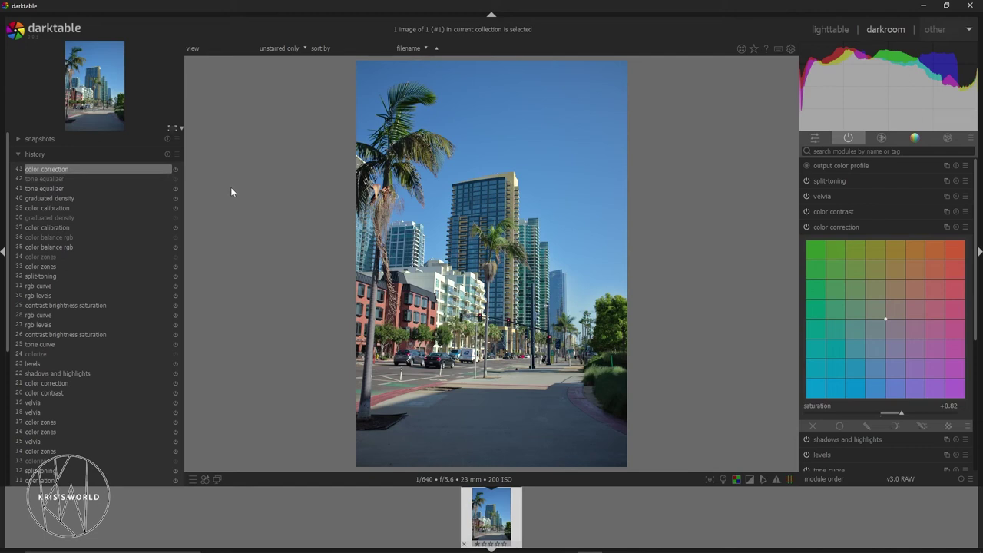
Step: Recheck the orientation step, return to color correction step 43, and collapse the history
{"action": "left_click", "coordinate": [20, 154]}
{"action": "left_click", "coordinate": [20, 155]}
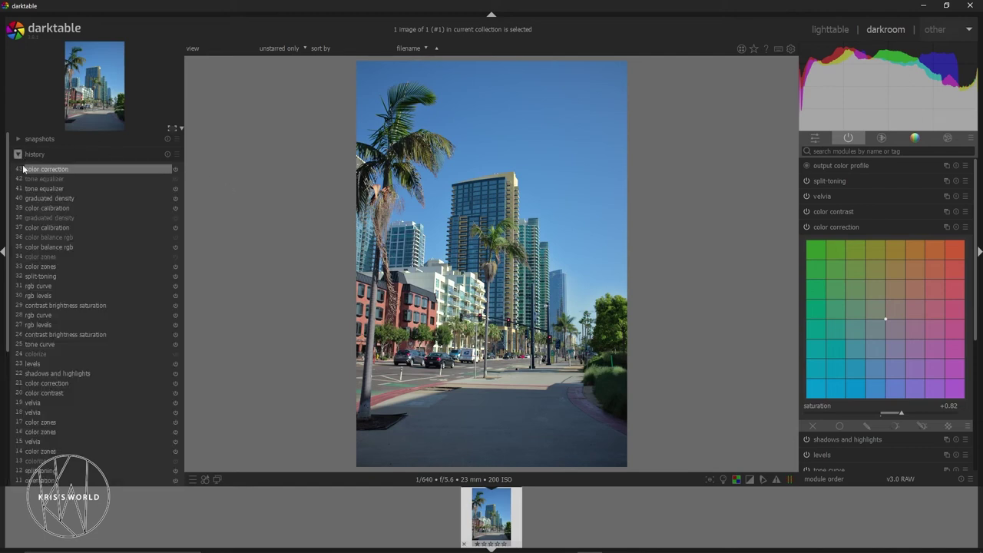
{"action": "left_click", "coordinate": [47, 481]}
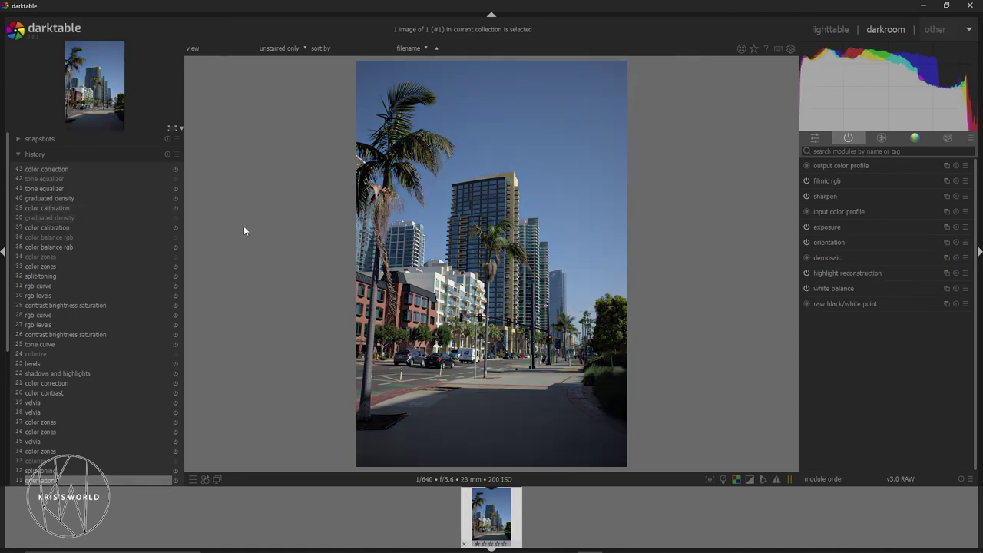
{"action": "left_click", "coordinate": [132, 170]}
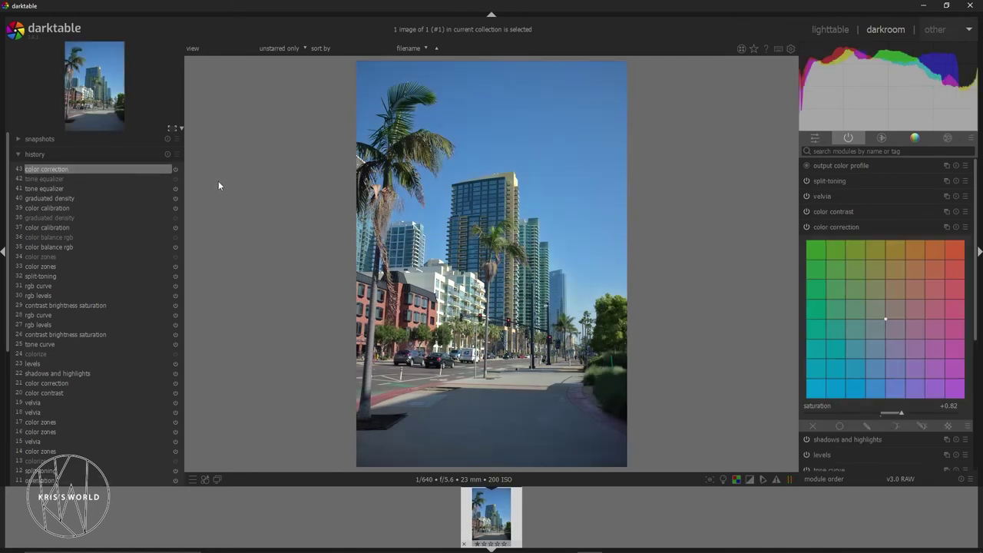
{"action": "left_click", "coordinate": [21, 154]}
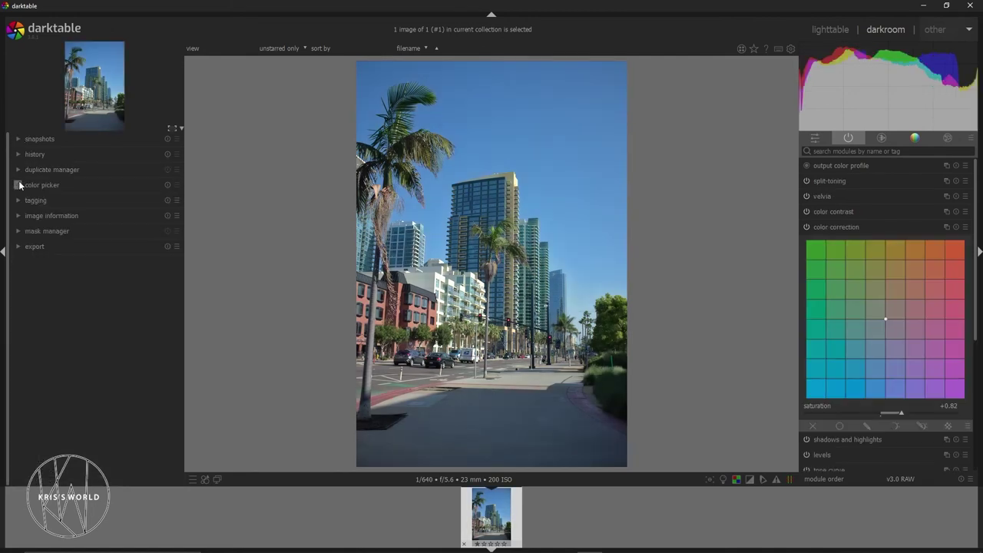
Step: In the duplicate manager, create an edited duplicate and an unedited original copy
{"action": "left_click", "coordinate": [17, 170]}
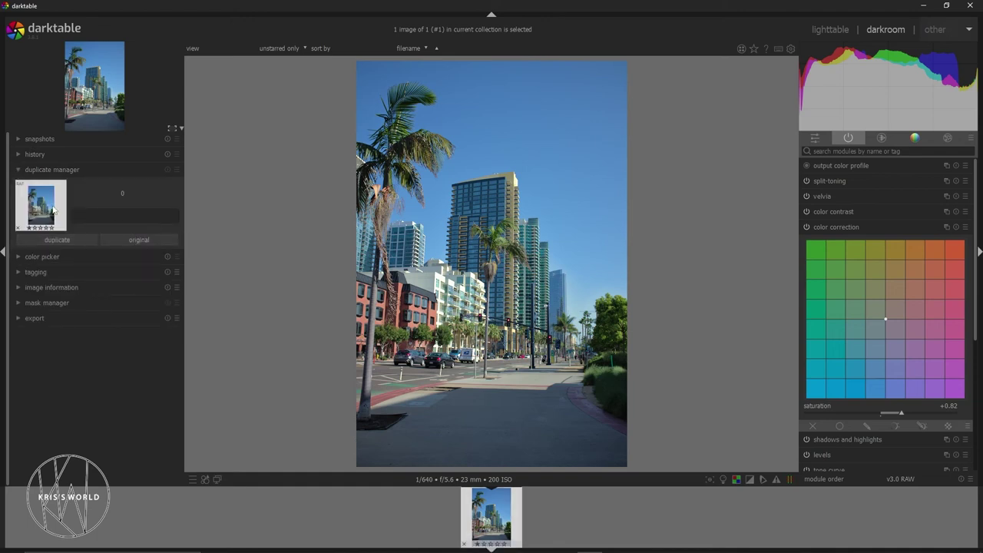
{"action": "left_click", "coordinate": [75, 243]}
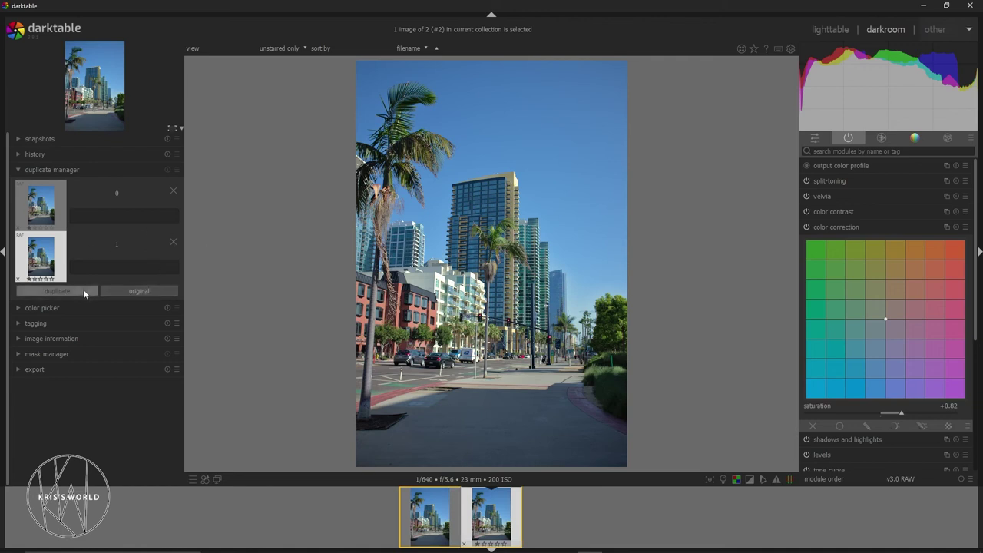
{"action": "left_click", "coordinate": [115, 292]}
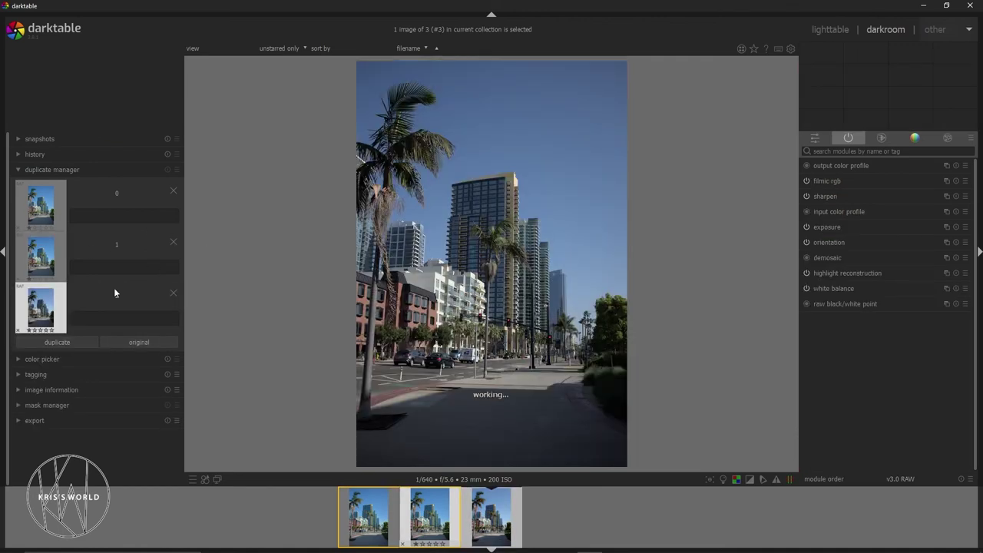
Step: Delete copies 2 and 1, confirming each deletion with Yes
{"action": "left_click", "coordinate": [172, 294]}
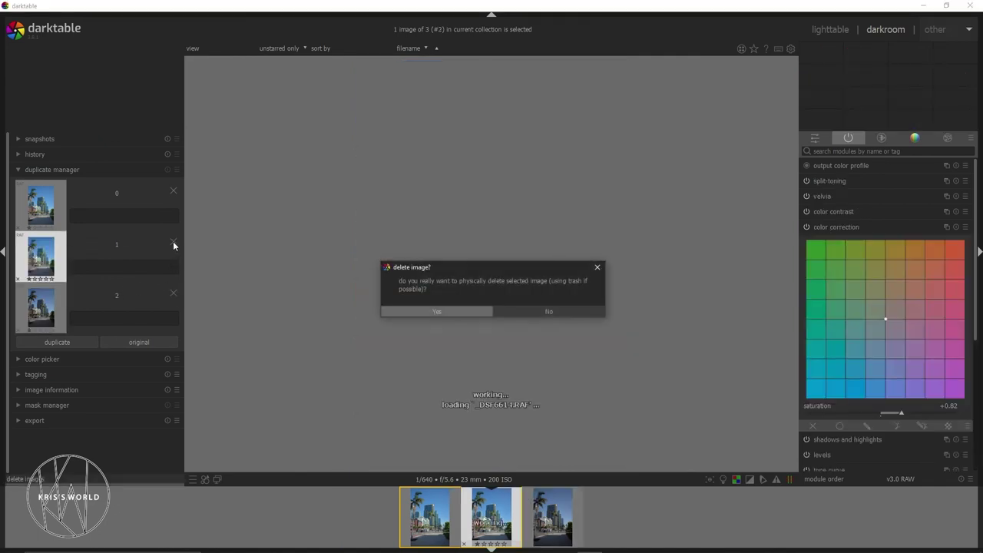
{"action": "left_click", "coordinate": [467, 314]}
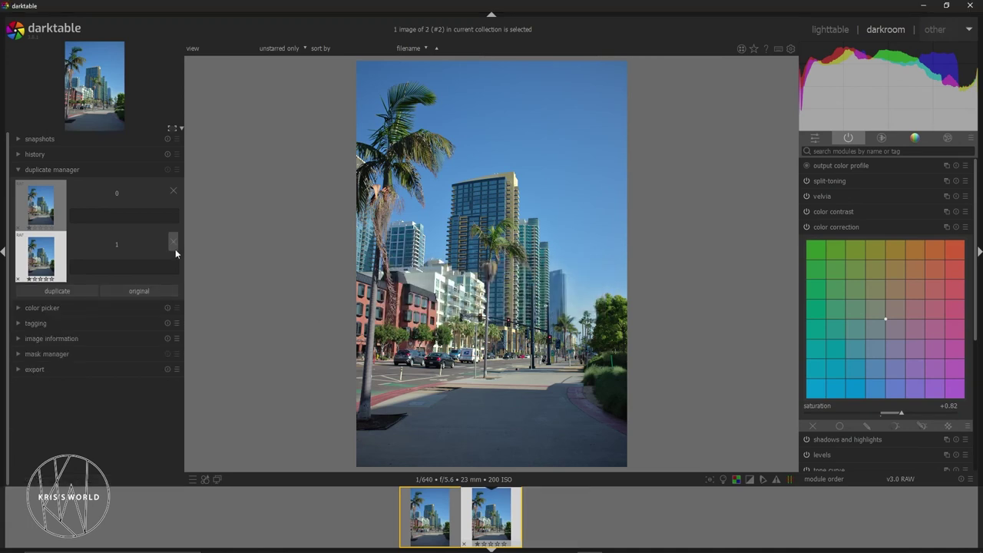
{"action": "left_click", "coordinate": [173, 243]}
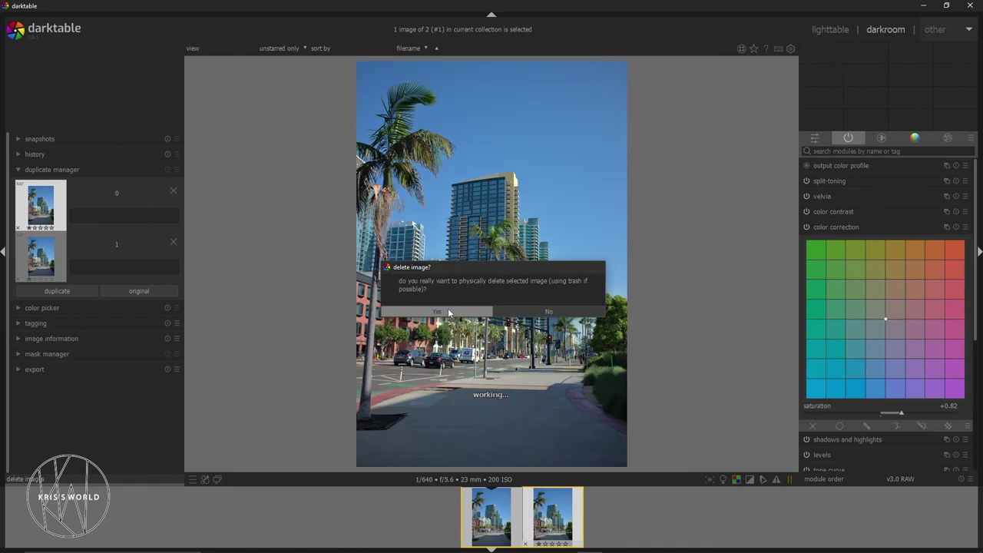
{"action": "left_click", "coordinate": [449, 312]}
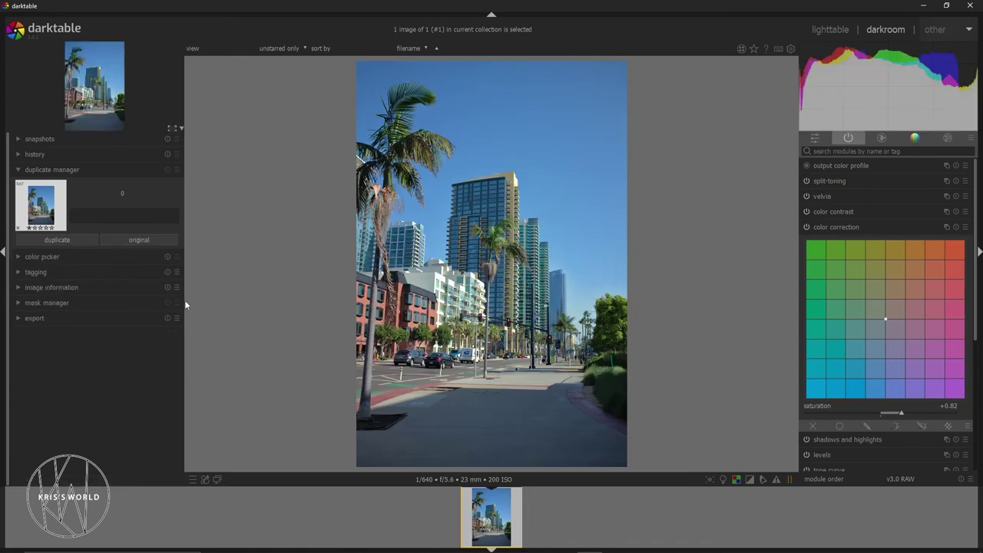
Step: Briefly expand and collapse the color picker and tagging modules
{"action": "left_click", "coordinate": [18, 256]}
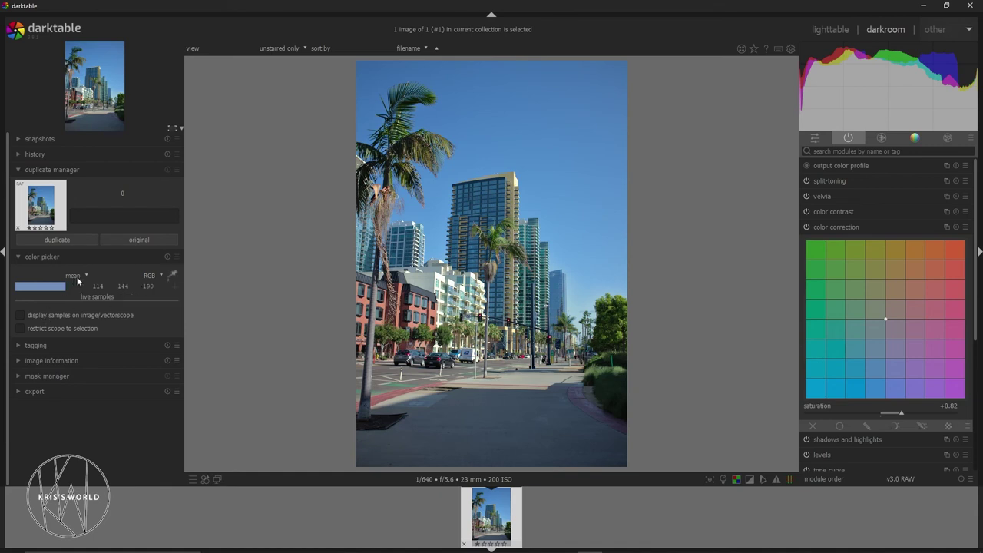
{"action": "left_click", "coordinate": [18, 346]}
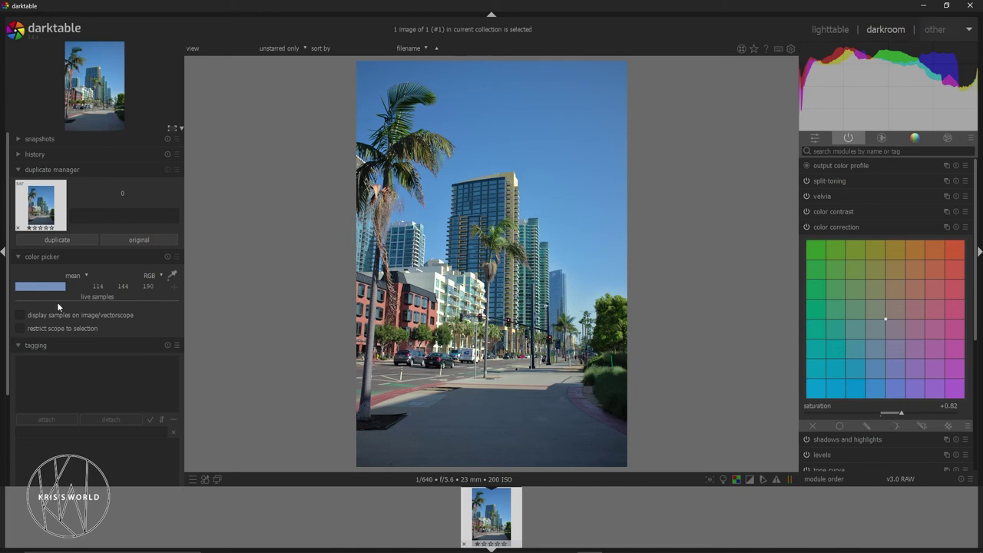
{"action": "left_click", "coordinate": [19, 257]}
{"action": "left_click", "coordinate": [19, 273]}
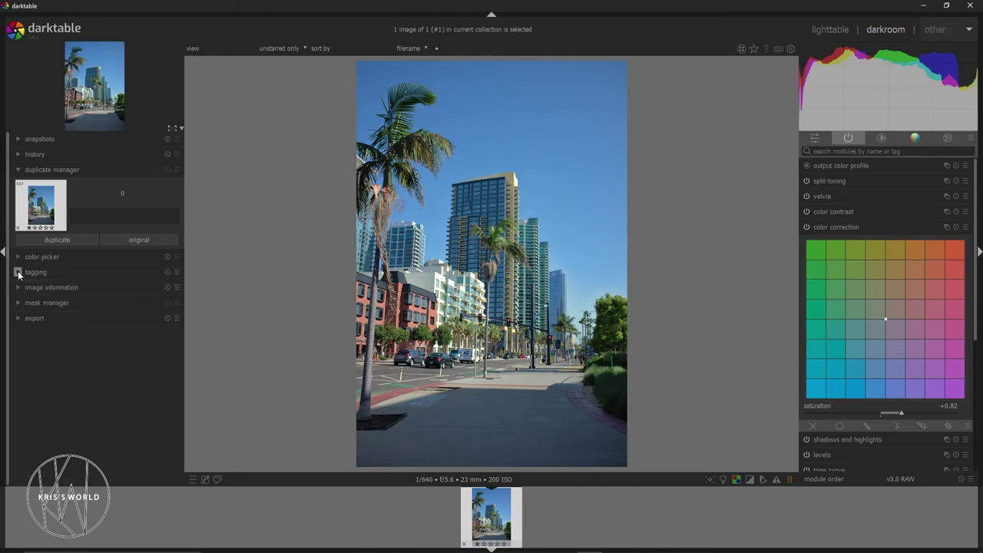
Step: Show image information (_DSF6614.RAF, f/5.6, 1/640 s, 4936×3296) and close the duplicate manager
{"action": "left_click", "coordinate": [18, 287]}
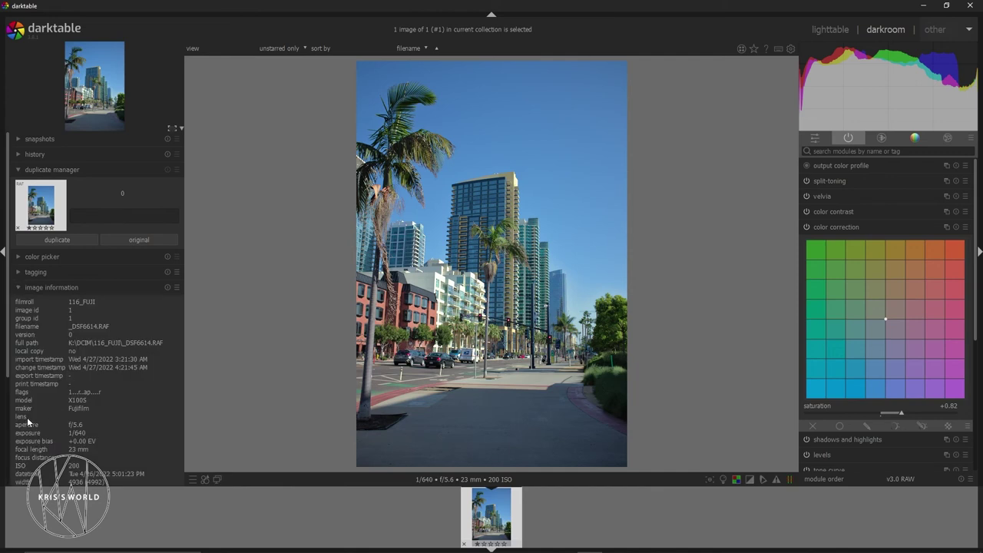
{"action": "left_click", "coordinate": [18, 169]}
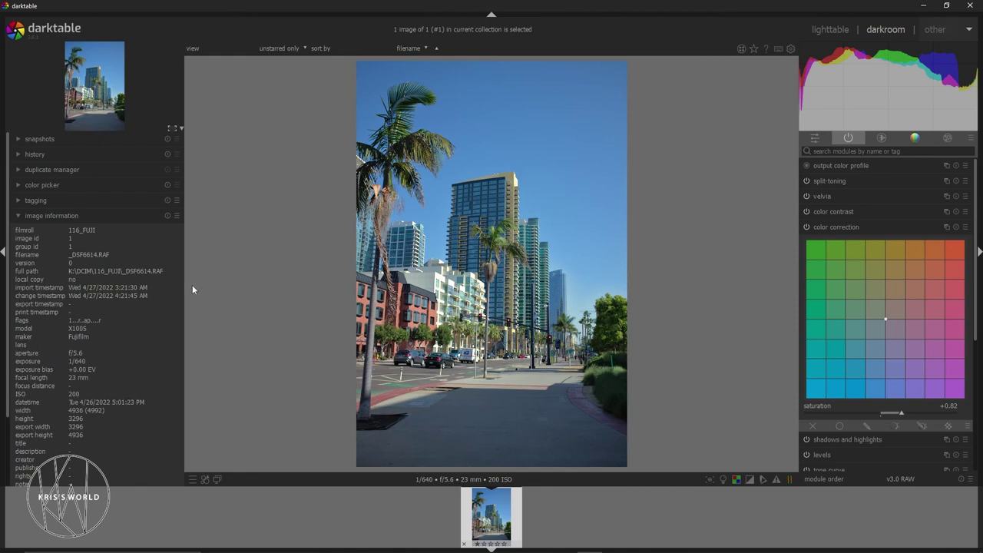
{"action": "left_click_drag", "start_coordinate": [7, 259], "coordinate": [2, 354]}
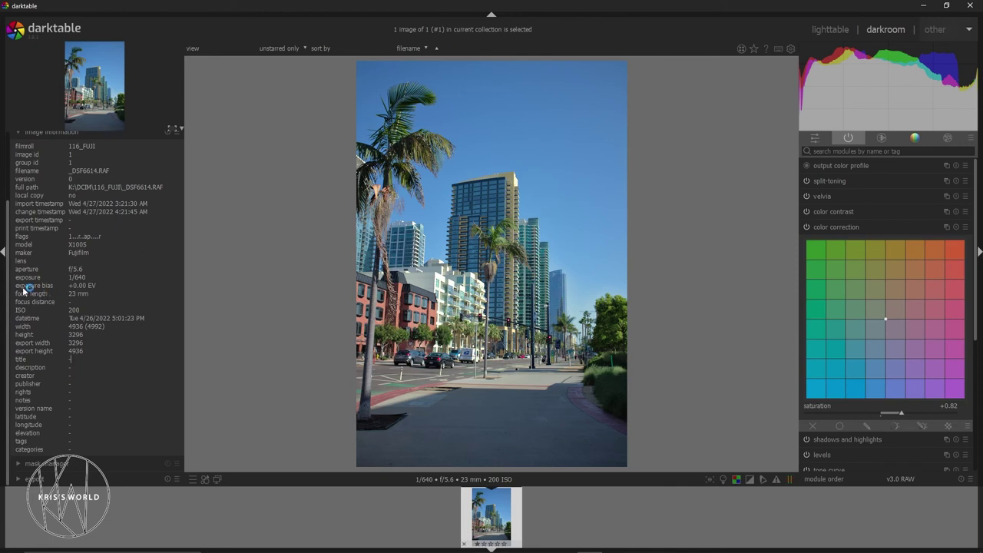
{"action": "left_click_drag", "start_coordinate": [10, 269], "coordinate": [20, 221]}
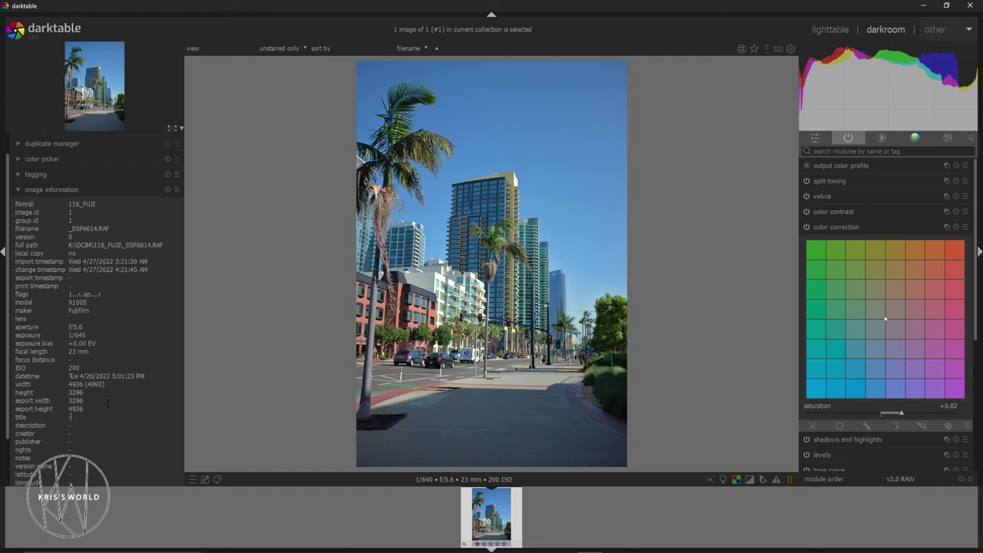
Step: Collapse image information and show both brush outlines from the mask manager
{"action": "left_click", "coordinate": [17, 190]}
{"action": "left_click", "coordinate": [18, 230]}
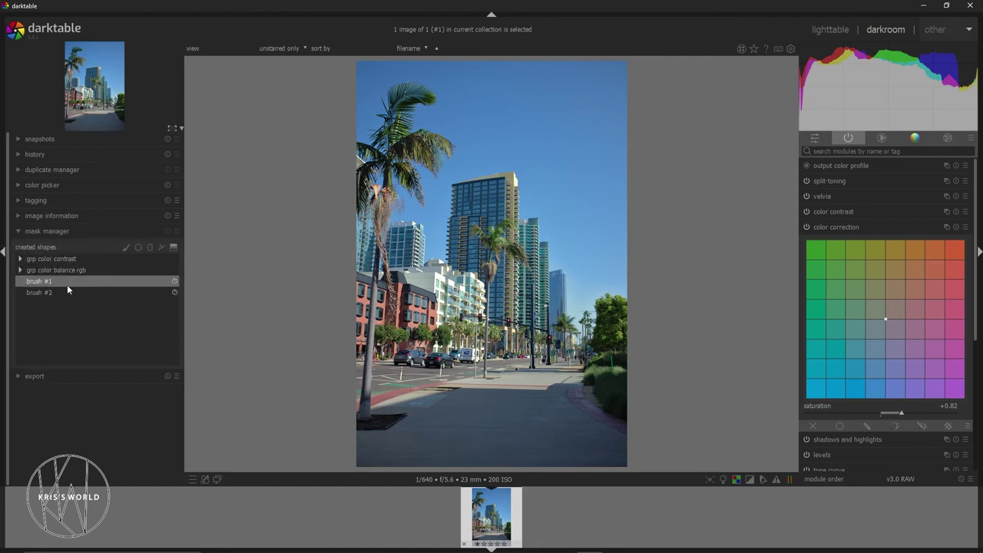
{"action": "left_click", "coordinate": [174, 284]}
{"action": "left_click", "coordinate": [39, 292]}
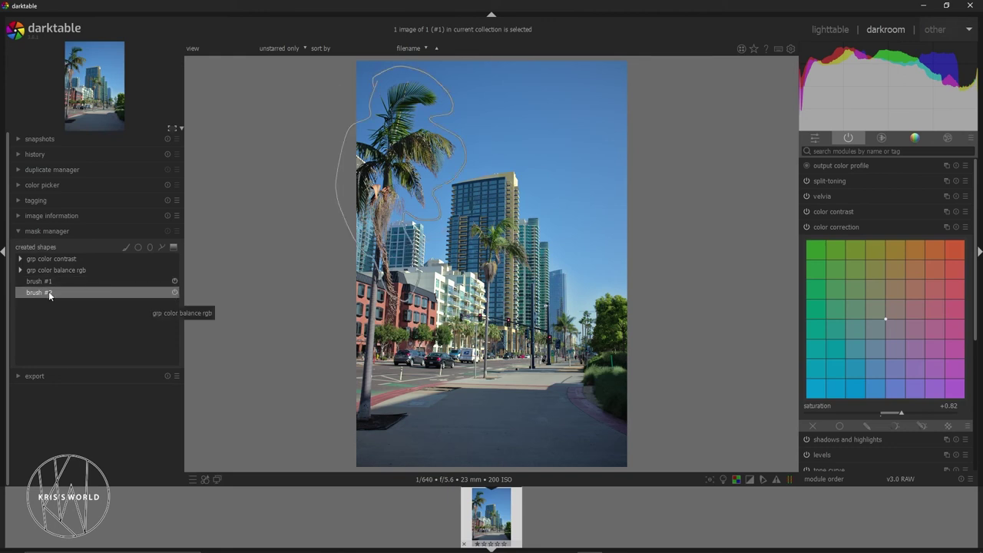
Step: Delete brush #1 and brush #2 with 'delete this shape', then collapse the mask manager
{"action": "left_click", "coordinate": [40, 281]}
{"action": "right_click", "coordinate": [41, 282]}
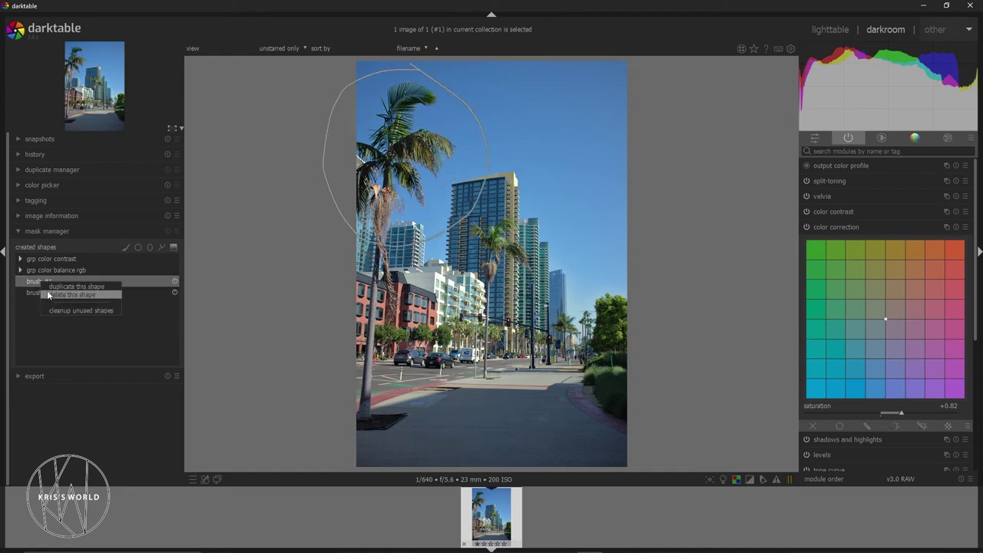
{"action": "left_click", "coordinate": [52, 296]}
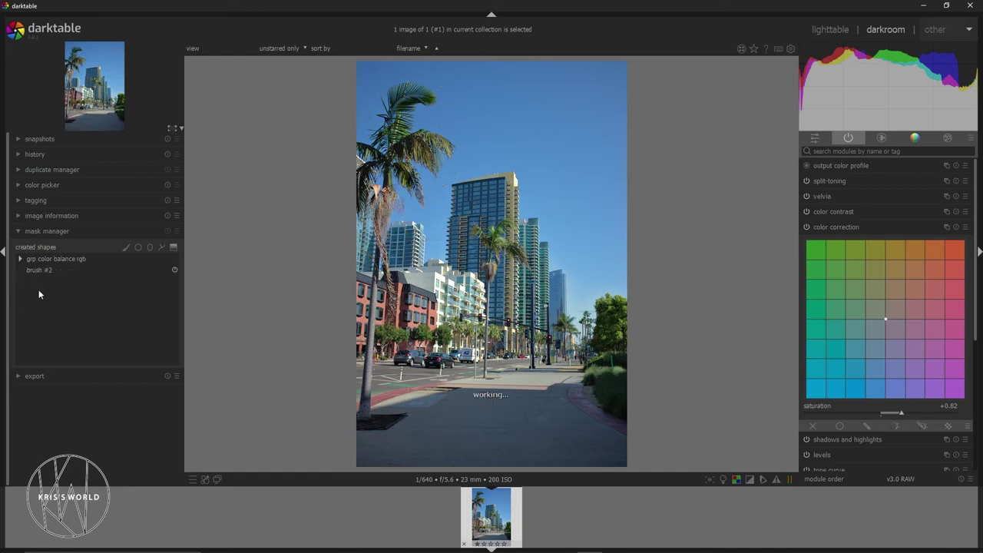
{"action": "left_click", "coordinate": [36, 270]}
{"action": "right_click", "coordinate": [36, 269]}
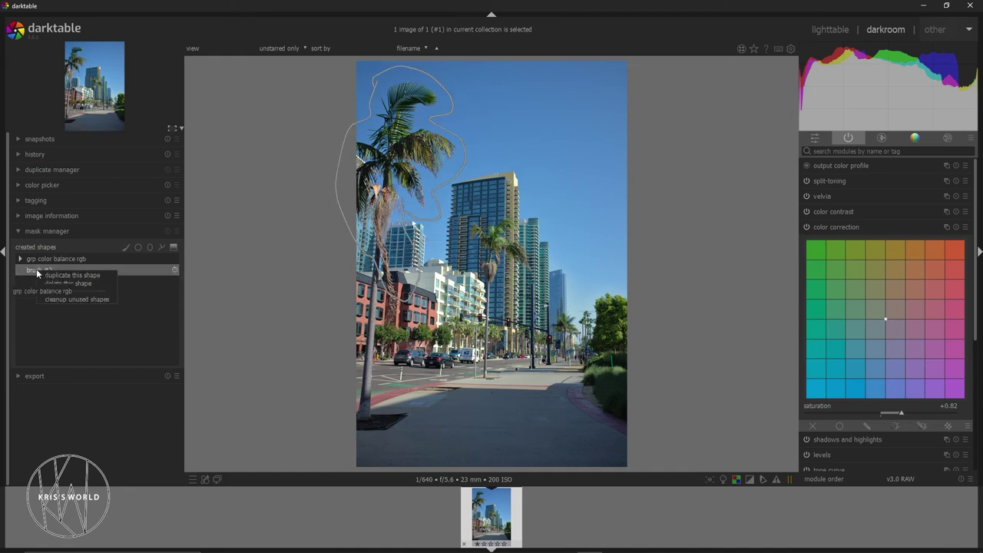
{"action": "left_click", "coordinate": [86, 281]}
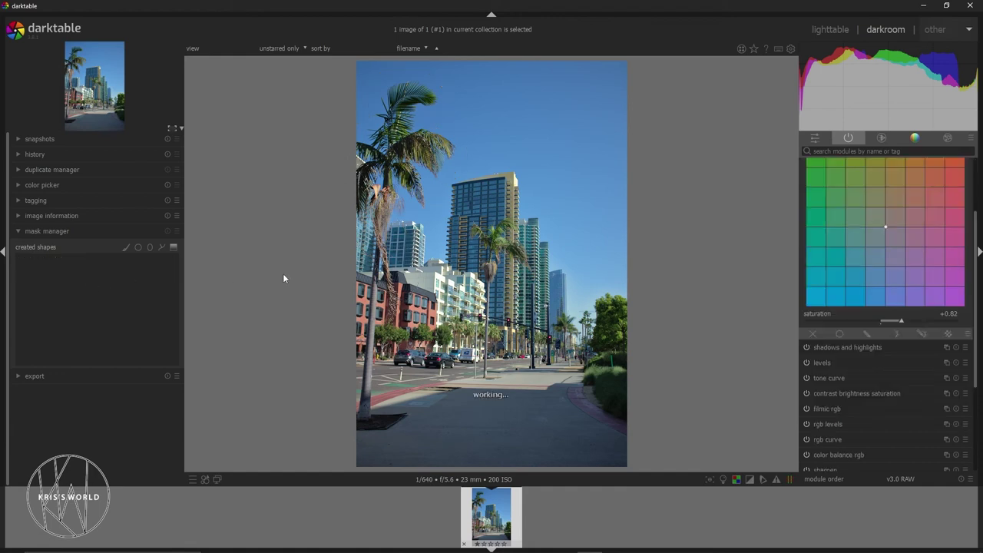
{"action": "left_click", "coordinate": [17, 231]}
Step: Glance at the export settings, then switch to the lighttable view
{"action": "left_click", "coordinate": [18, 246]}
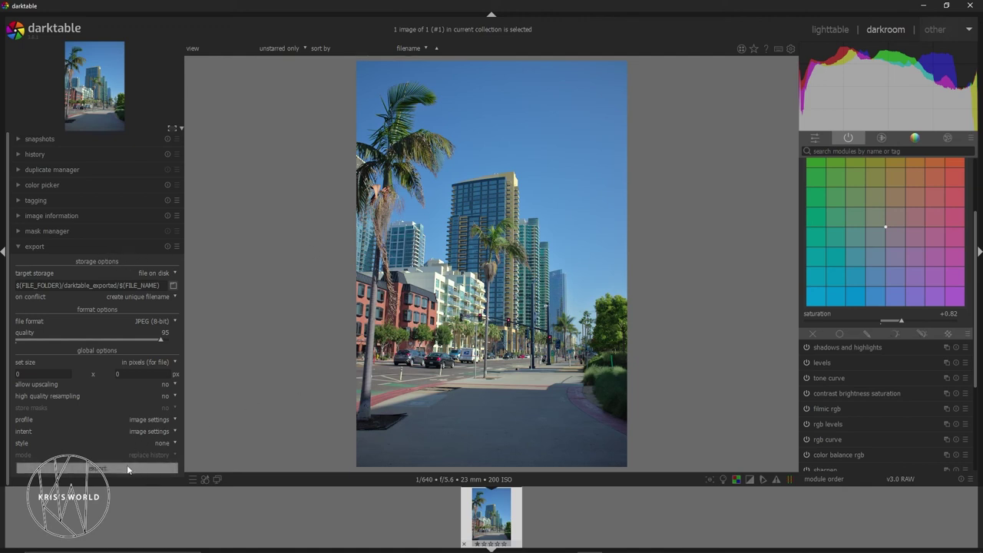
{"action": "left_click", "coordinate": [19, 247]}
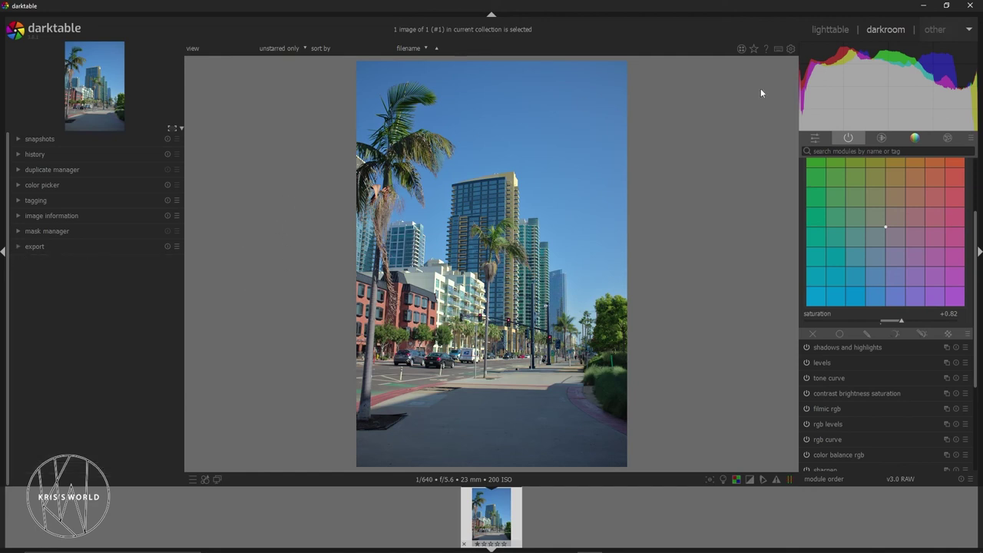
{"action": "left_click", "coordinate": [829, 29]}
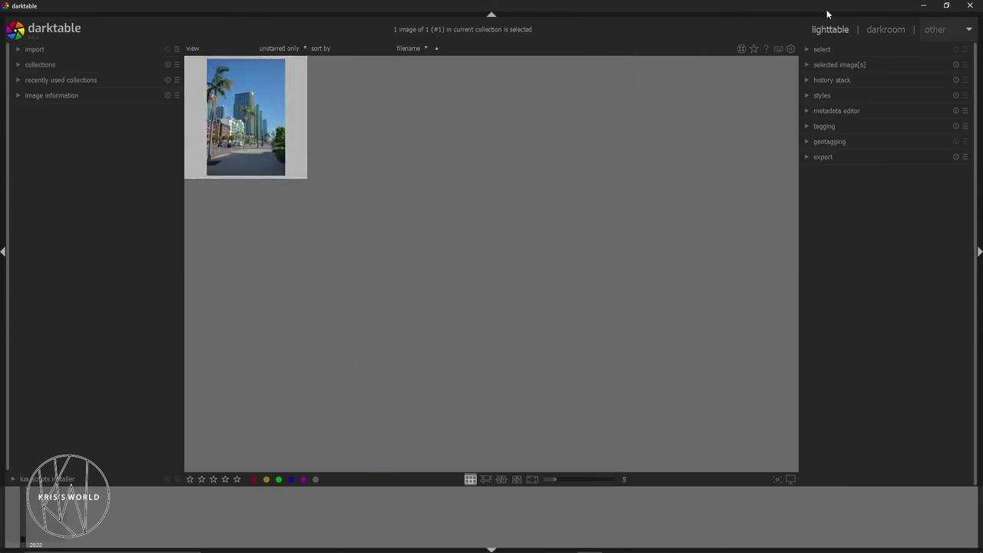
Step: Reopen the palm-tree thumbnail in the darkroom, then return to the lighttable
{"action": "mouse_move", "coordinate": [247, 115]}
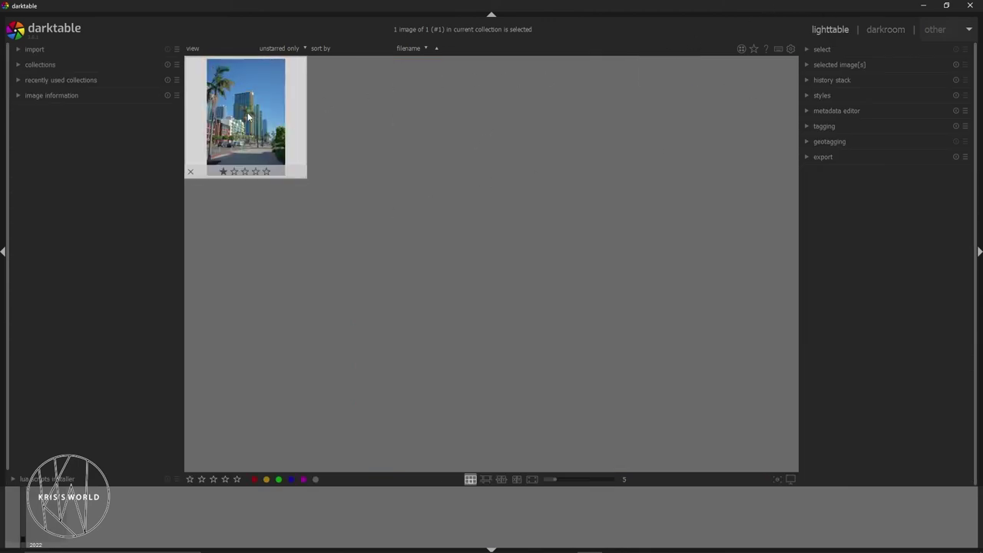
{"action": "double_click", "coordinate": [270, 121]}
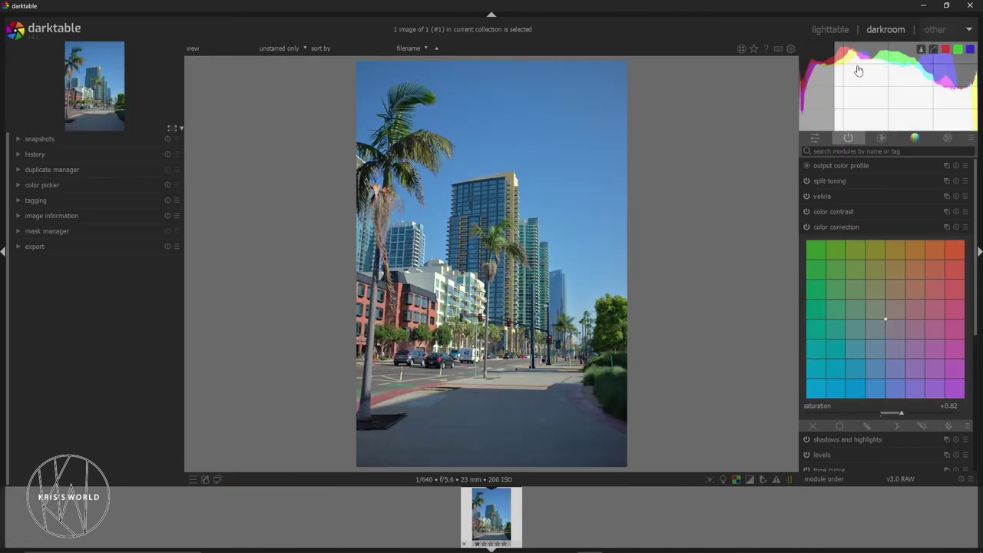
{"action": "left_click", "coordinate": [828, 30]}
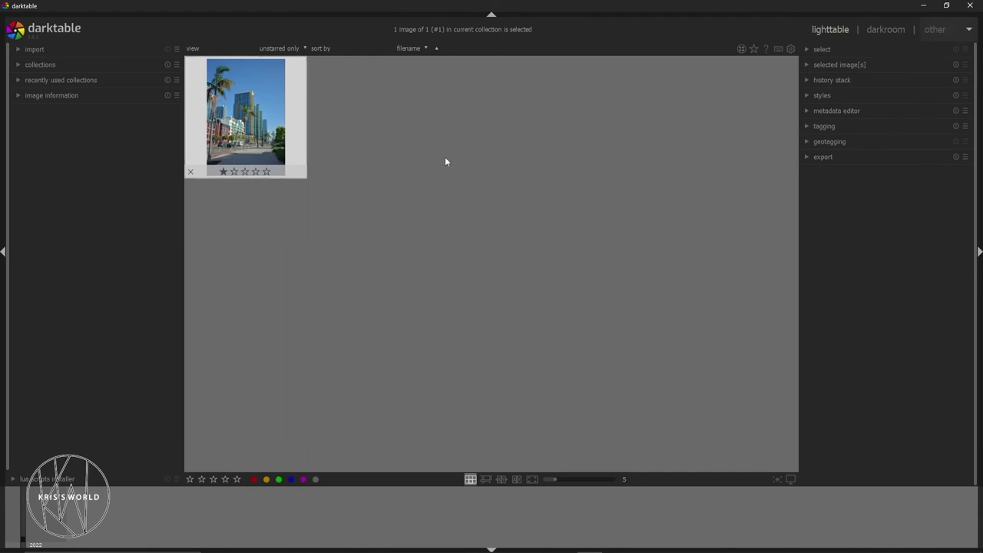
{"action": "left_click", "coordinate": [805, 64]}
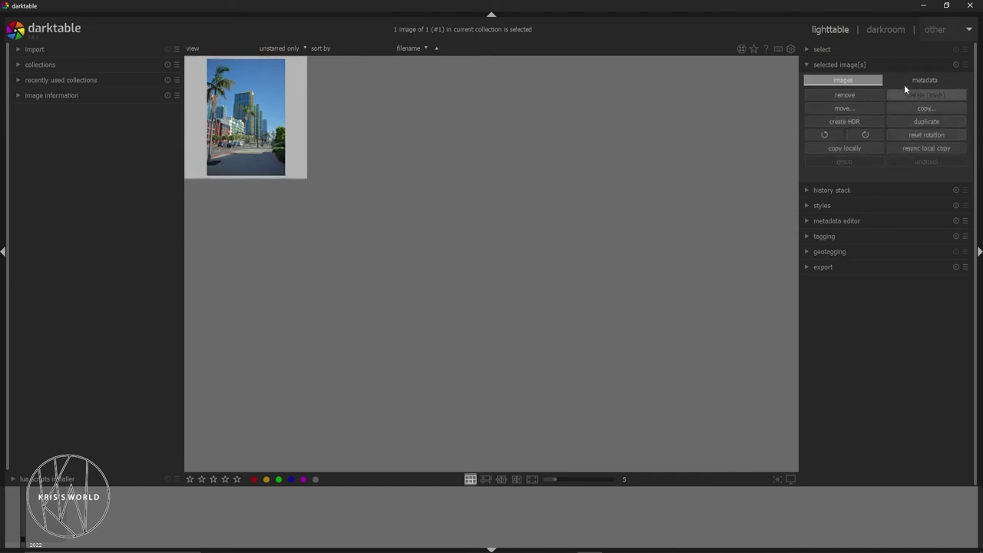
{"action": "left_click", "coordinate": [809, 50]}
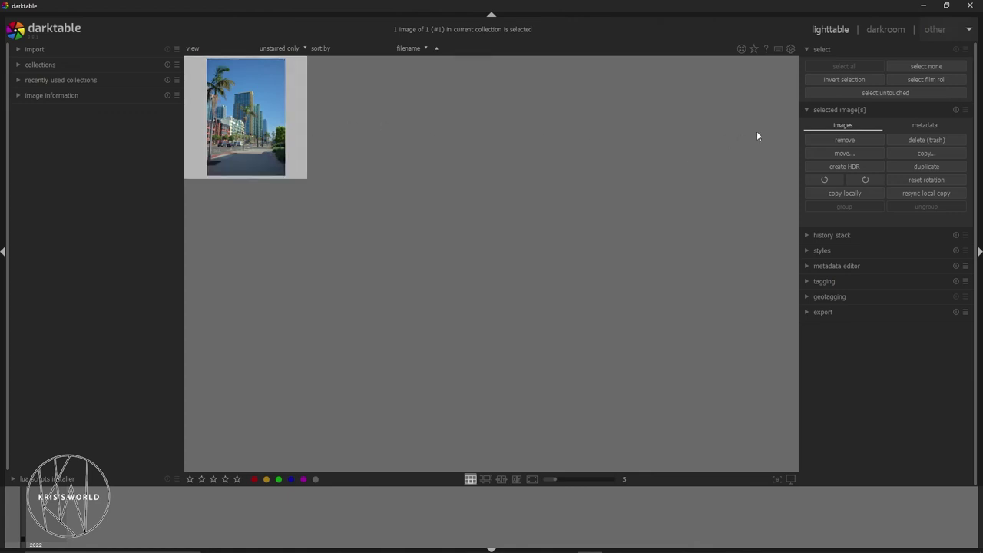
{"action": "left_click", "coordinate": [842, 125]}
{"action": "left_click", "coordinate": [806, 236]}
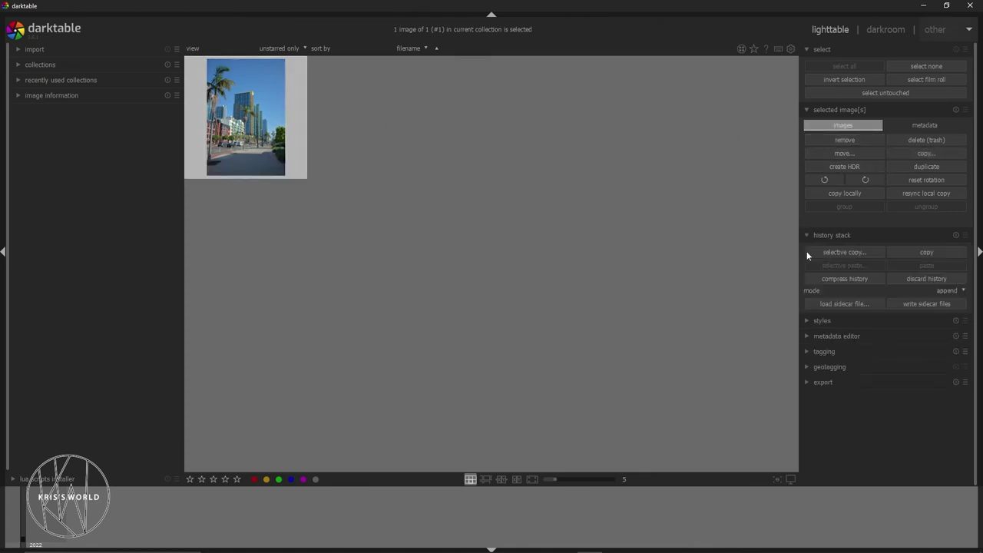
{"action": "left_click", "coordinate": [806, 322]}
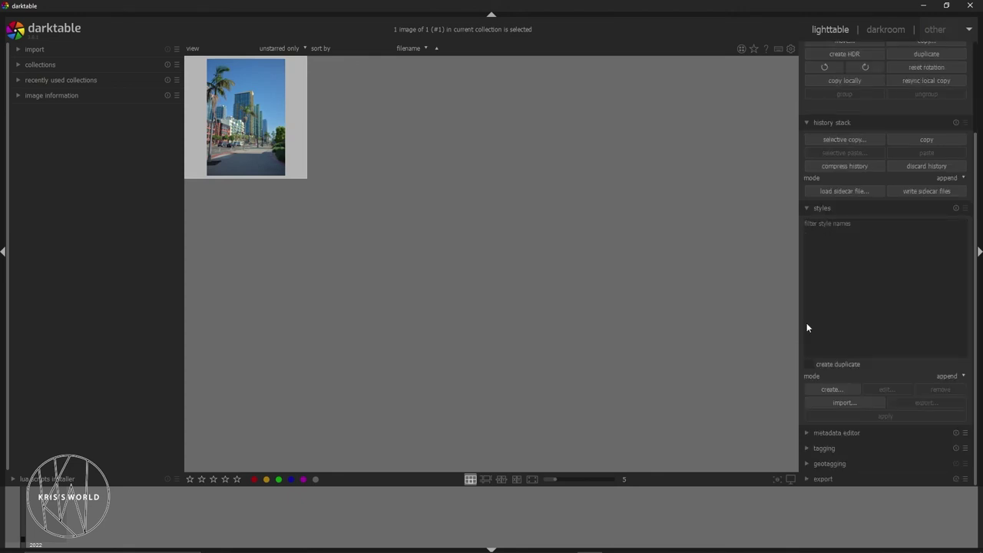
{"action": "scroll", "coordinate": [823, 376], "scroll_direction": "down", "scroll_amount": 1}
{"action": "left_click", "coordinate": [810, 465]}
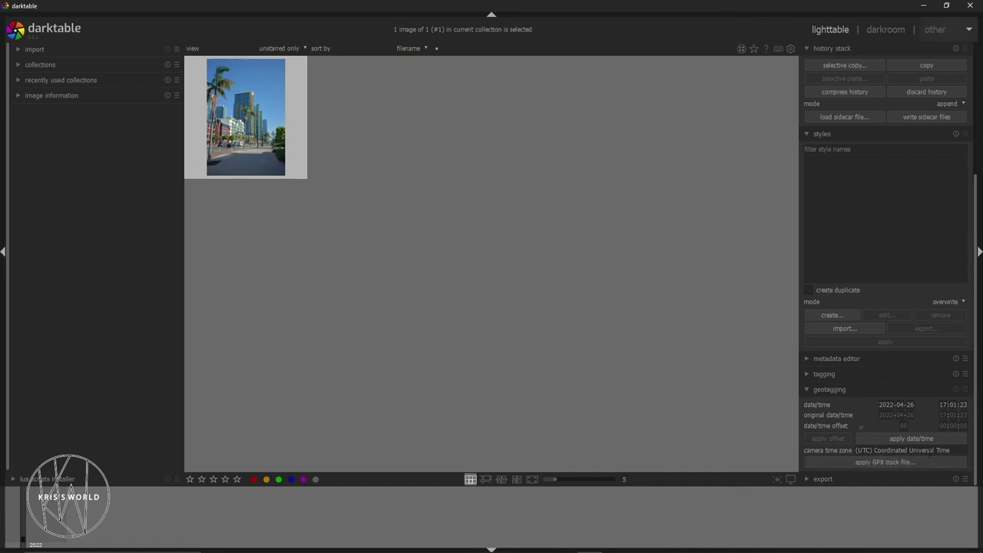
{"action": "left_click", "coordinate": [810, 389]}
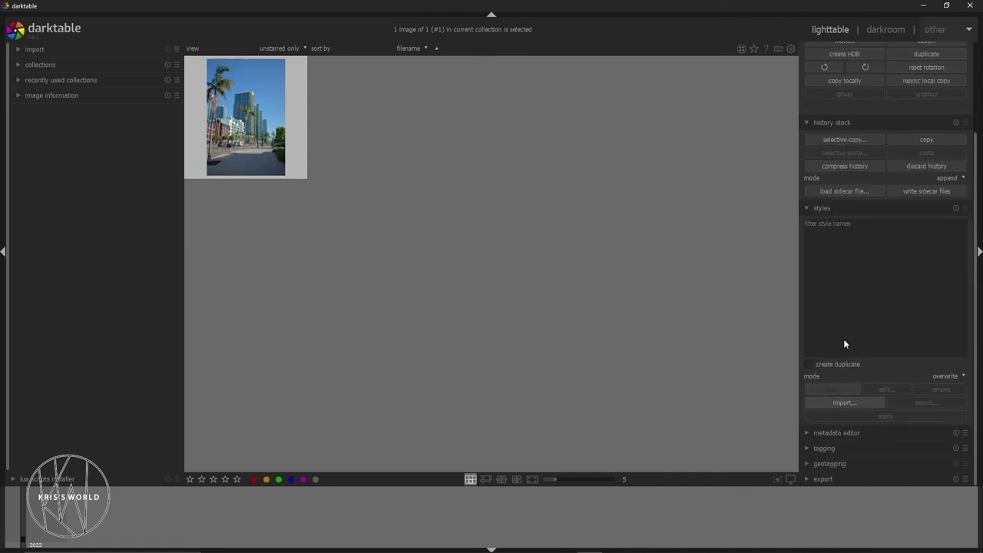
{"action": "left_click", "coordinate": [809, 208]}
{"action": "left_click", "coordinate": [807, 111]}
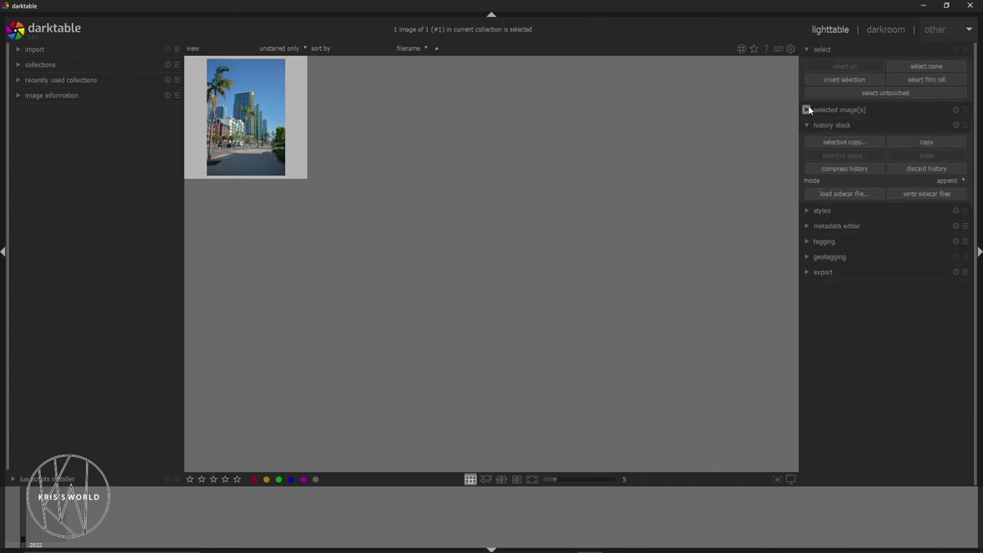
{"action": "left_click", "coordinate": [808, 48]}
{"action": "left_click", "coordinate": [806, 79]}
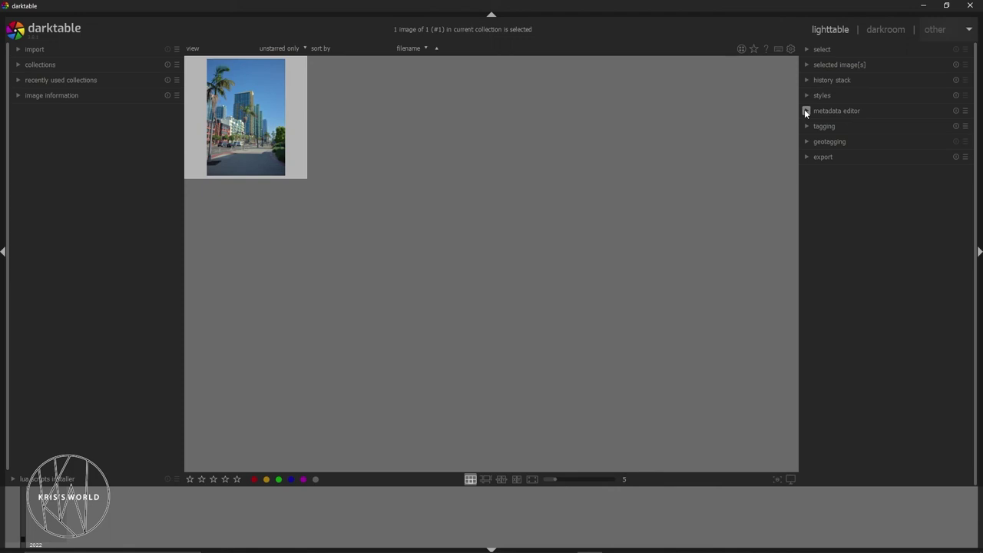
Step: Expand the metadata editor, then briefly toggle the tagging, geotagging and export panels
{"action": "left_click", "coordinate": [805, 111]}
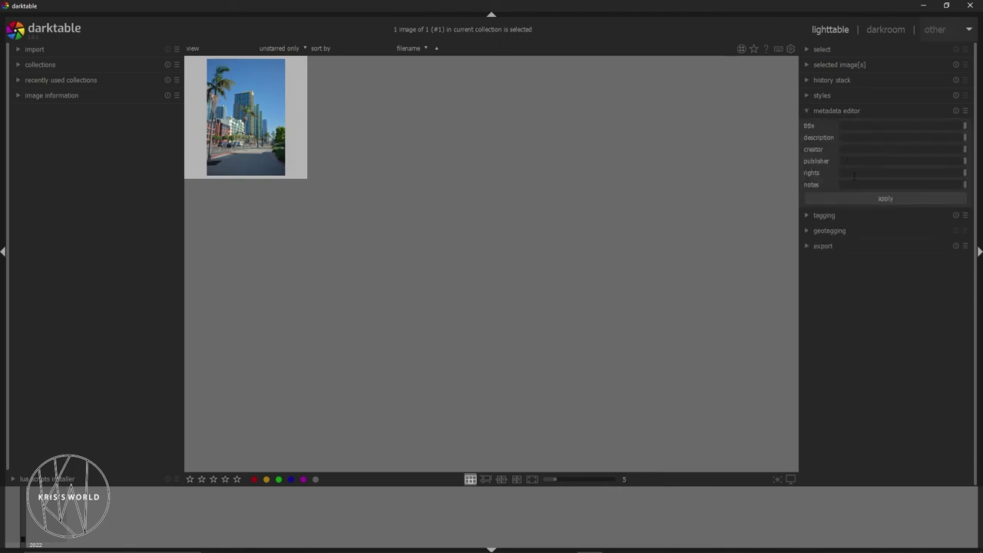
{"action": "left_click", "coordinate": [807, 215]}
{"action": "left_click", "coordinate": [806, 215]}
{"action": "left_click", "coordinate": [807, 215]}
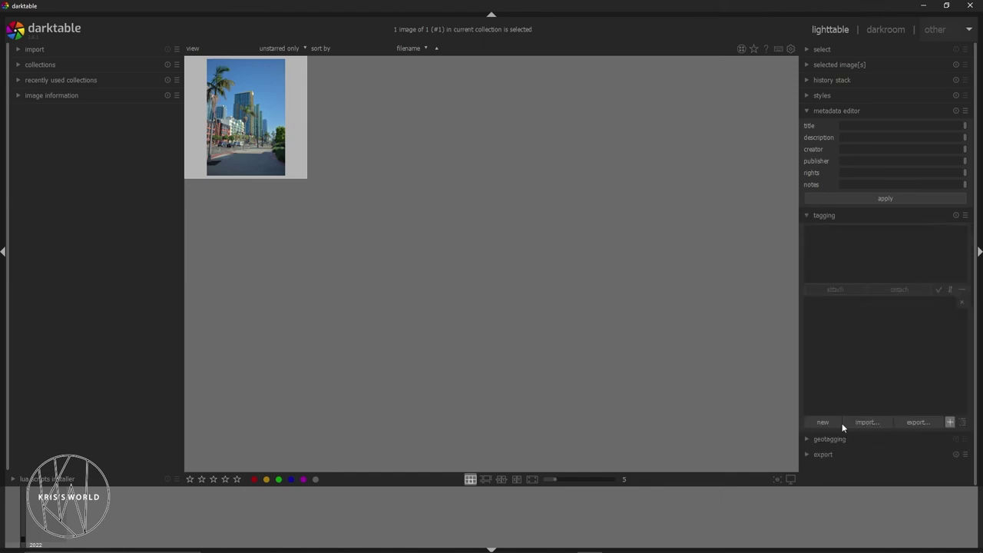
{"action": "left_click", "coordinate": [806, 216]}
{"action": "left_click", "coordinate": [806, 230]}
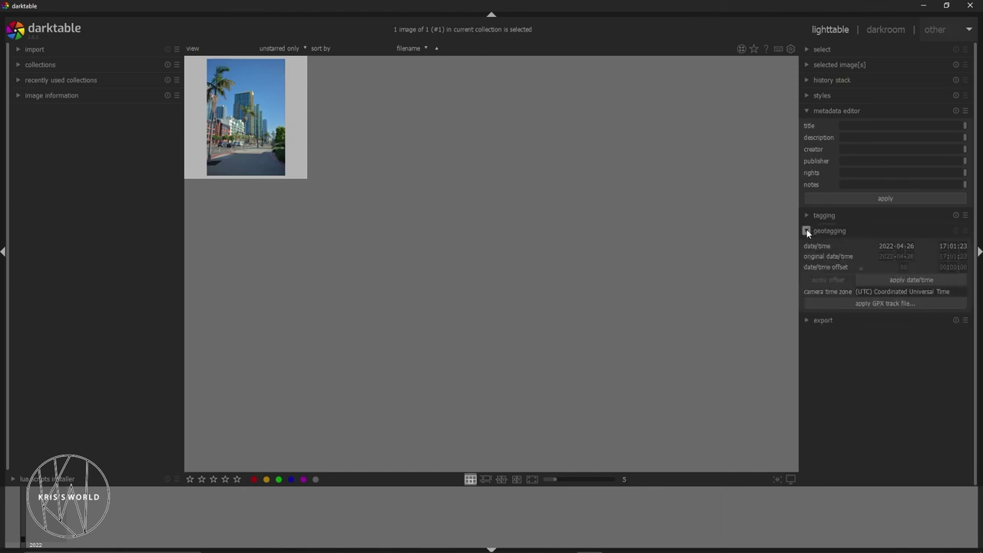
{"action": "left_click", "coordinate": [806, 231]}
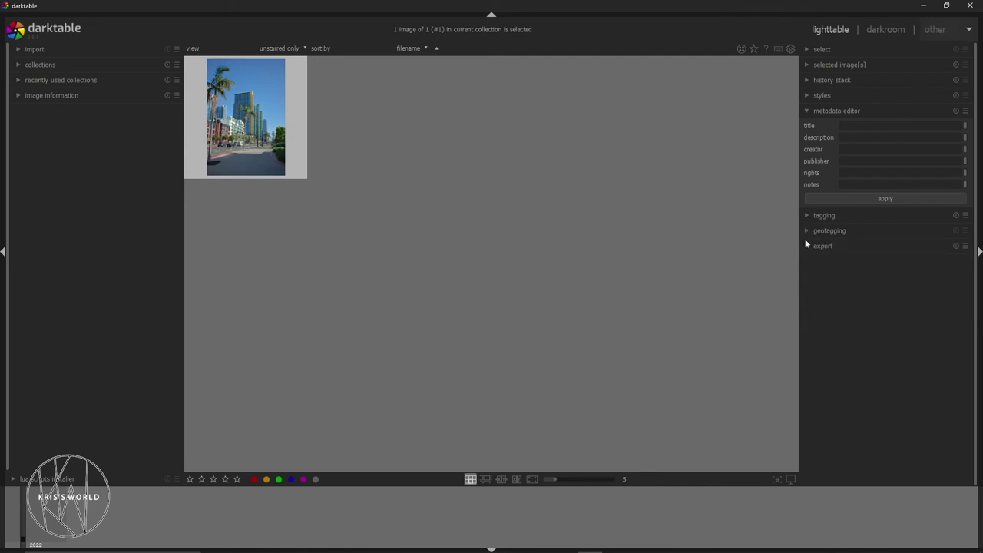
{"action": "left_click", "coordinate": [808, 245]}
{"action": "left_click", "coordinate": [807, 246]}
Step: Briefly expand import, collections, recently used collections and image information, then preview full size
{"action": "left_click", "coordinate": [16, 49]}
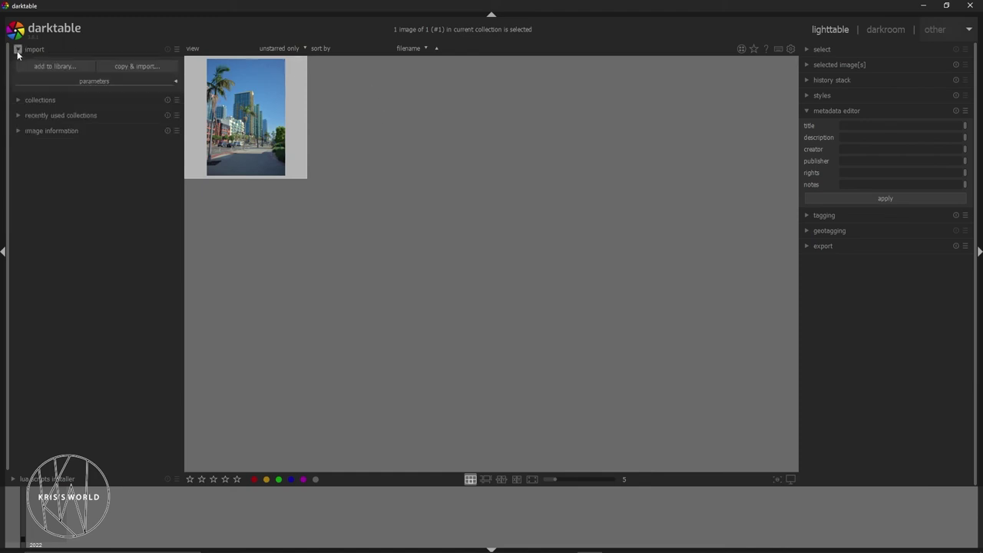
{"action": "left_click", "coordinate": [16, 49]}
{"action": "left_click", "coordinate": [16, 65]}
{"action": "left_click", "coordinate": [17, 66]}
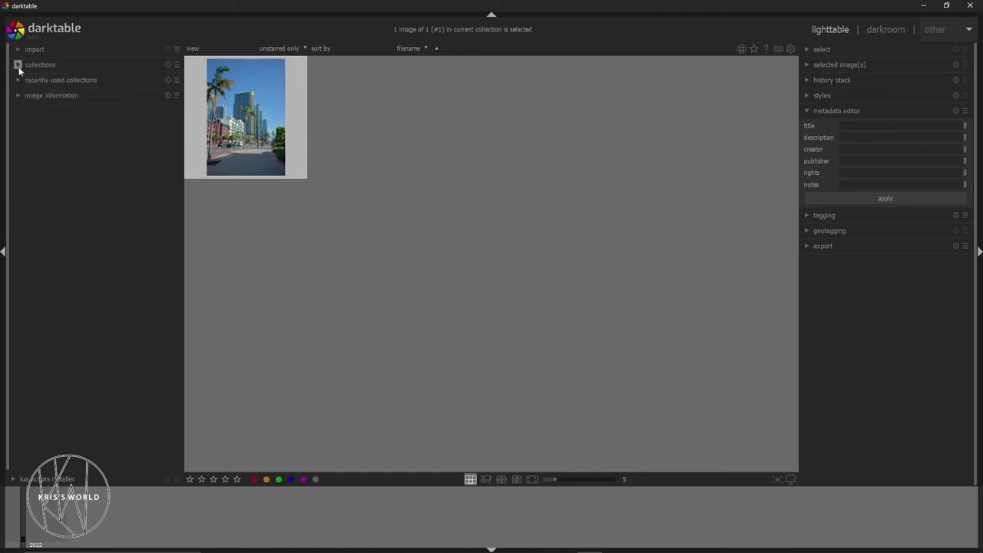
{"action": "left_click", "coordinate": [17, 80]}
{"action": "left_click", "coordinate": [18, 80]}
{"action": "left_click", "coordinate": [19, 93]}
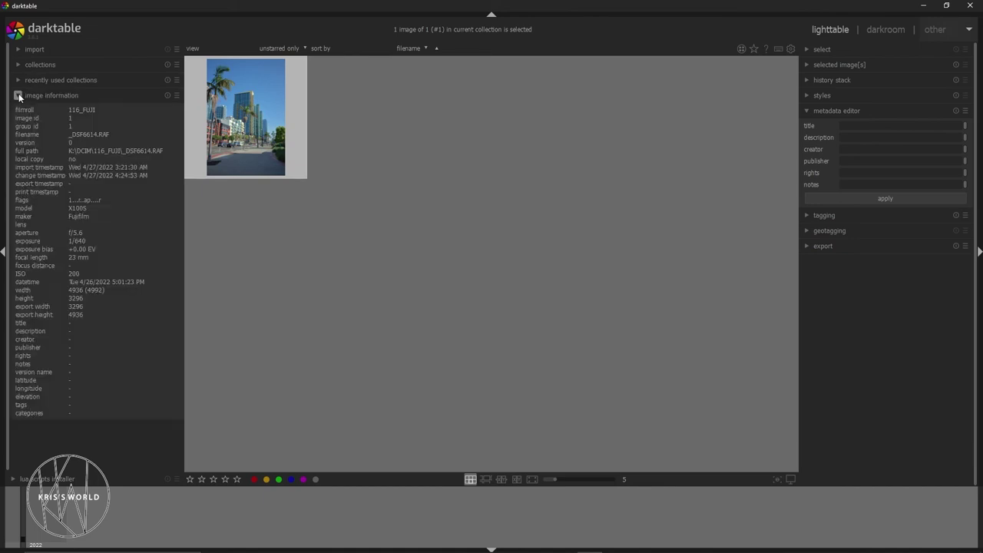
{"action": "left_click", "coordinate": [18, 94]}
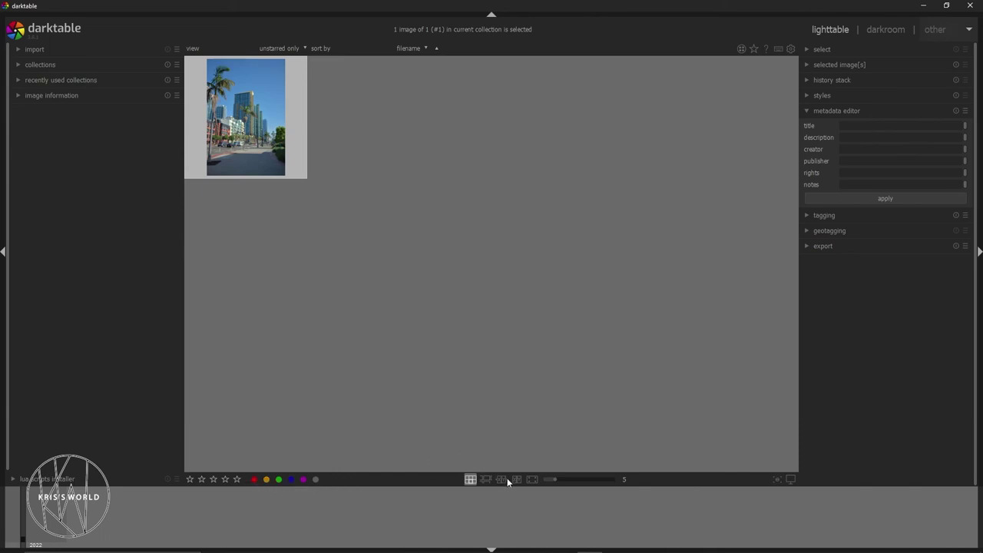
{"action": "left_click", "coordinate": [531, 478]}
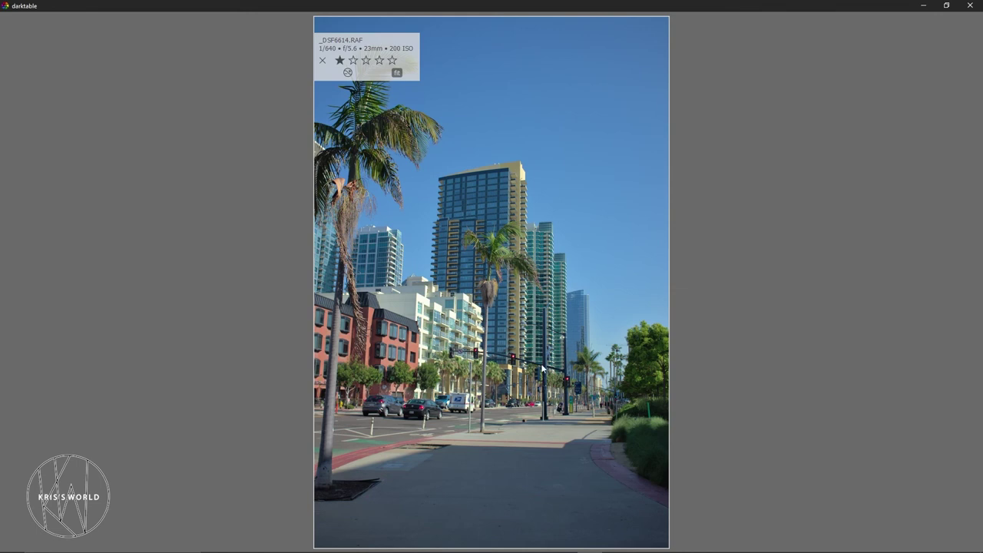
Step: Press D to take the full-size palm-tree photo into the darkroom
{"action": "key", "text": "d"}
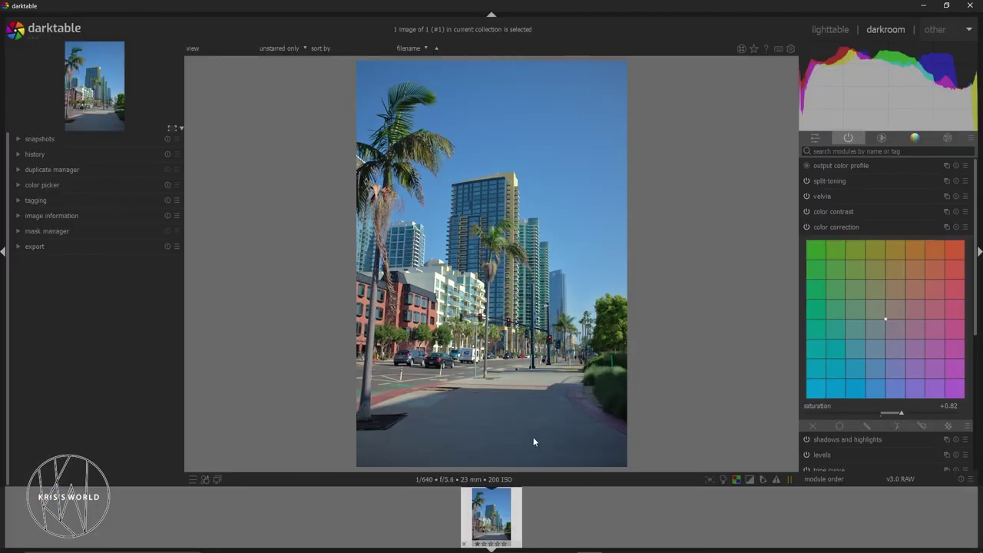
{"action": "left_click", "coordinate": [721, 480]}
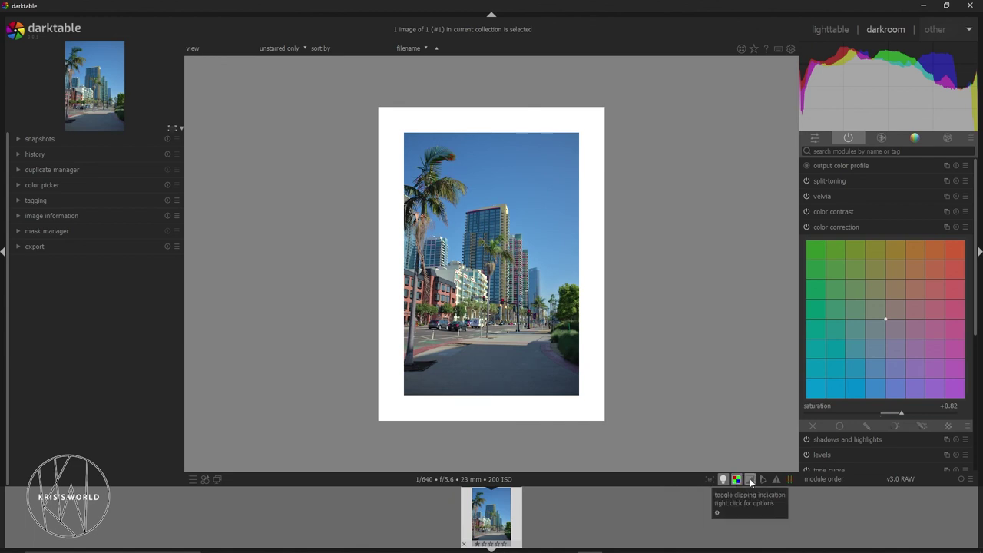
{"action": "left_click", "coordinate": [761, 481]}
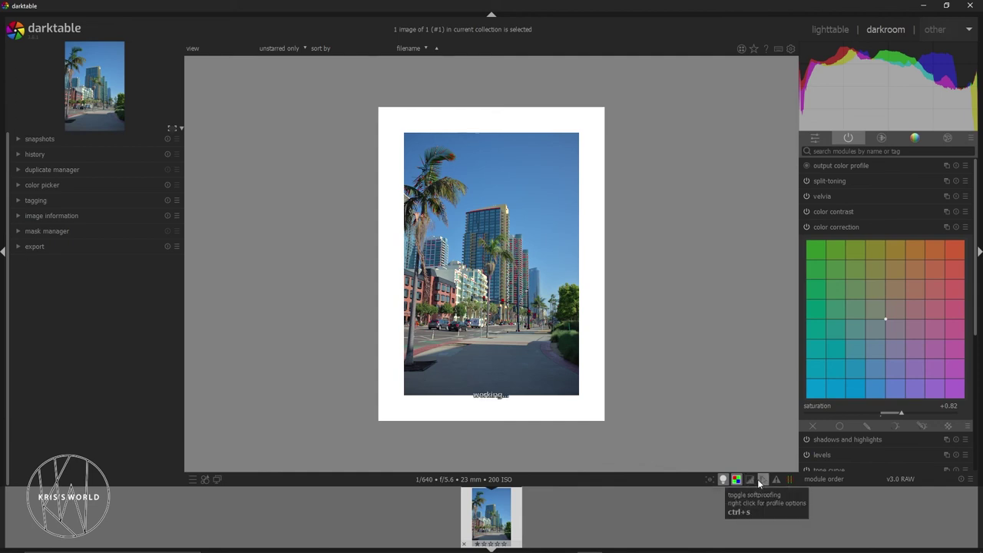
{"action": "left_click", "coordinate": [723, 479]}
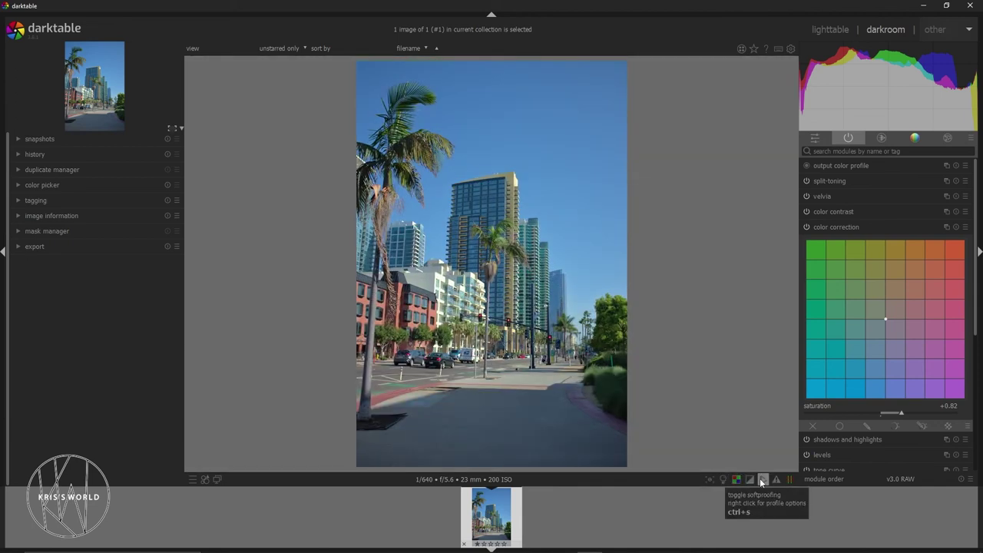
{"action": "left_click", "coordinate": [724, 479]}
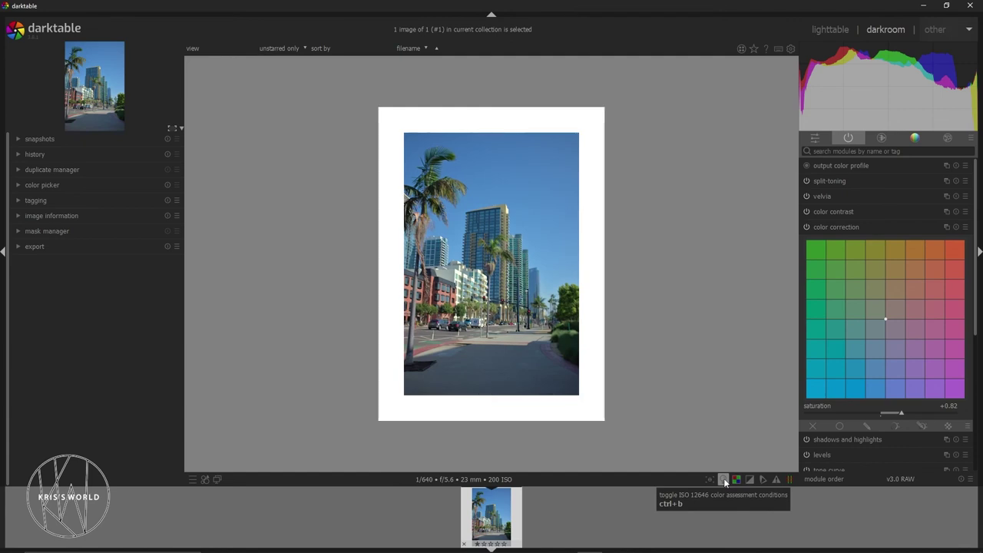
{"action": "left_click", "coordinate": [723, 477]}
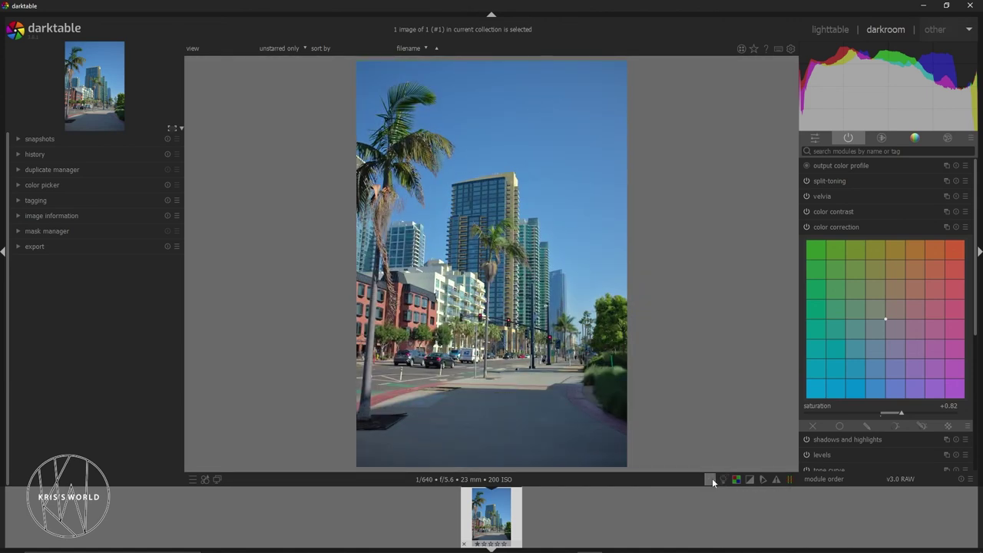
{"action": "left_click", "coordinate": [710, 479]}
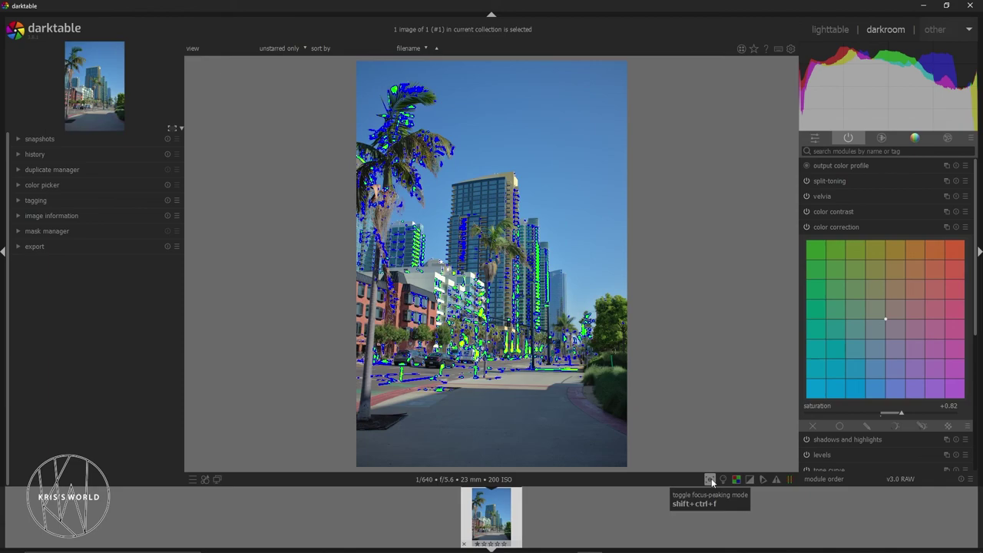
Step: Zoom the focus-peaking view to 100% and pan toward the street crossing
{"action": "scroll", "coordinate": [438, 376], "scroll_direction": "up", "scroll_amount": 3}
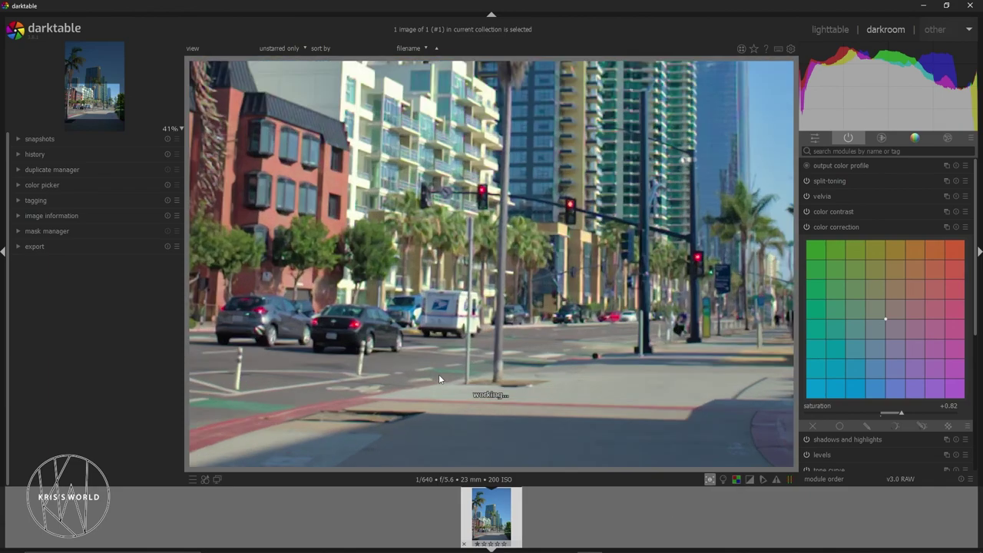
{"action": "scroll", "coordinate": [433, 341], "scroll_direction": "up", "scroll_amount": 3}
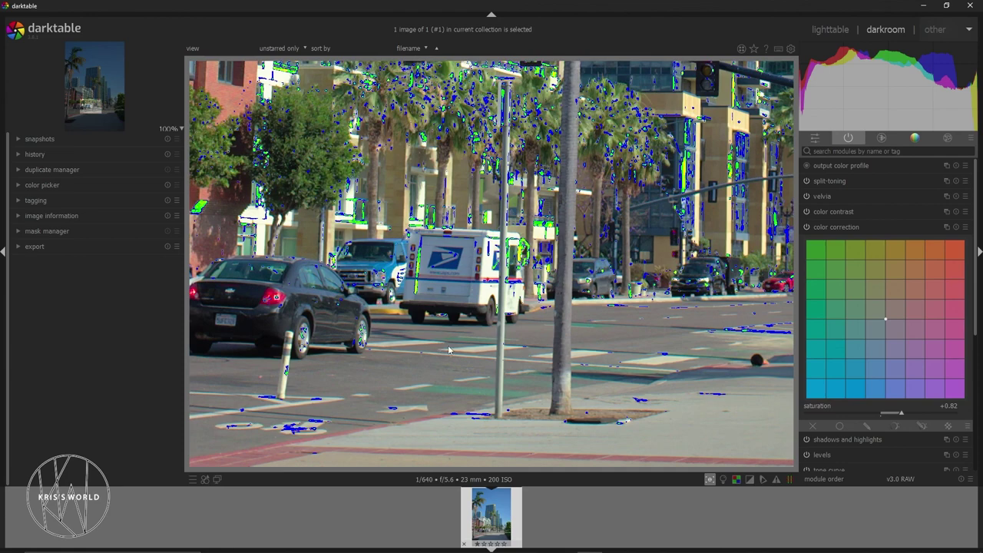
{"action": "scroll", "coordinate": [445, 345], "scroll_direction": "down", "scroll_amount": 1}
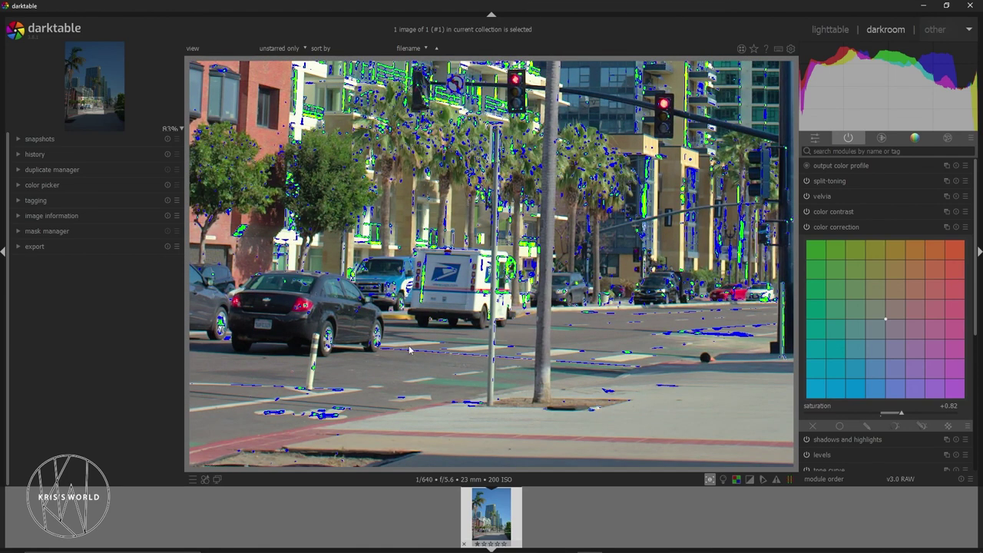
{"action": "scroll", "coordinate": [453, 349], "scroll_direction": "up", "scroll_amount": 1}
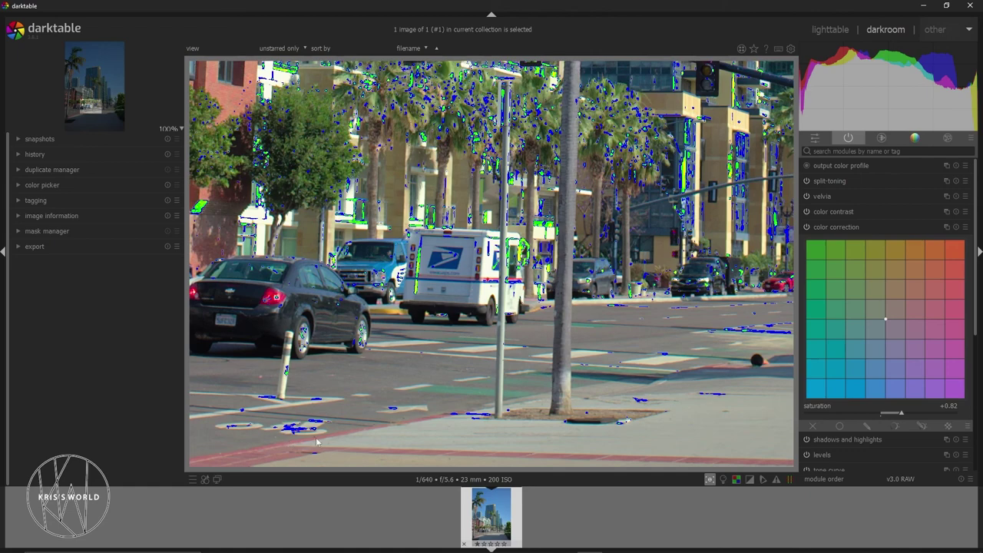
{"action": "left_click_drag", "start_coordinate": [714, 356], "coordinate": [671, 364]}
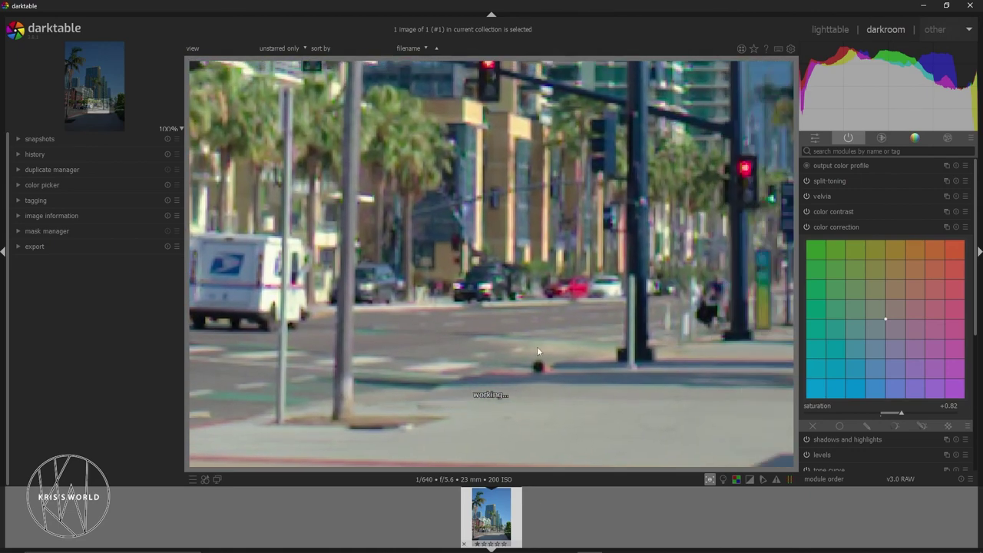
Step: Pan over the buildings, traffic lights and palm top, then swap focus peaking for soft proofing
{"action": "key", "text": "ctrl+shift+f"}
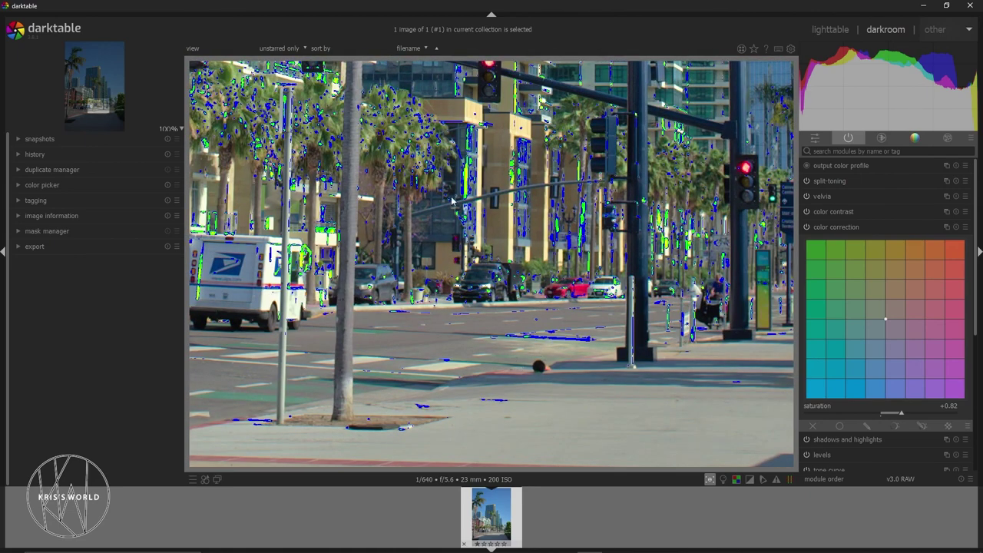
{"action": "left_click_drag", "start_coordinate": [400, 84], "coordinate": [534, 292]}
{"action": "left_click_drag", "start_coordinate": [514, 174], "coordinate": [553, 311]}
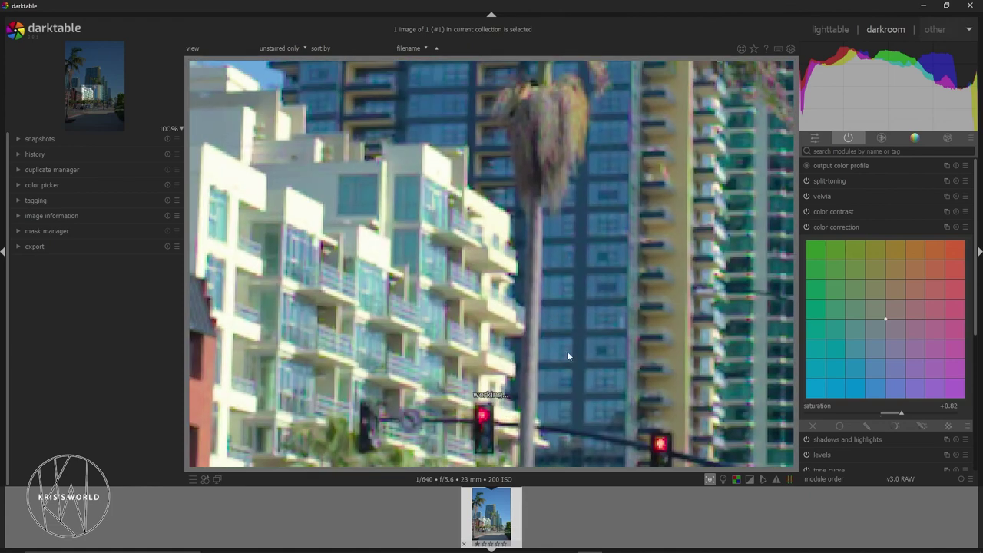
{"action": "left_click", "coordinate": [711, 480]}
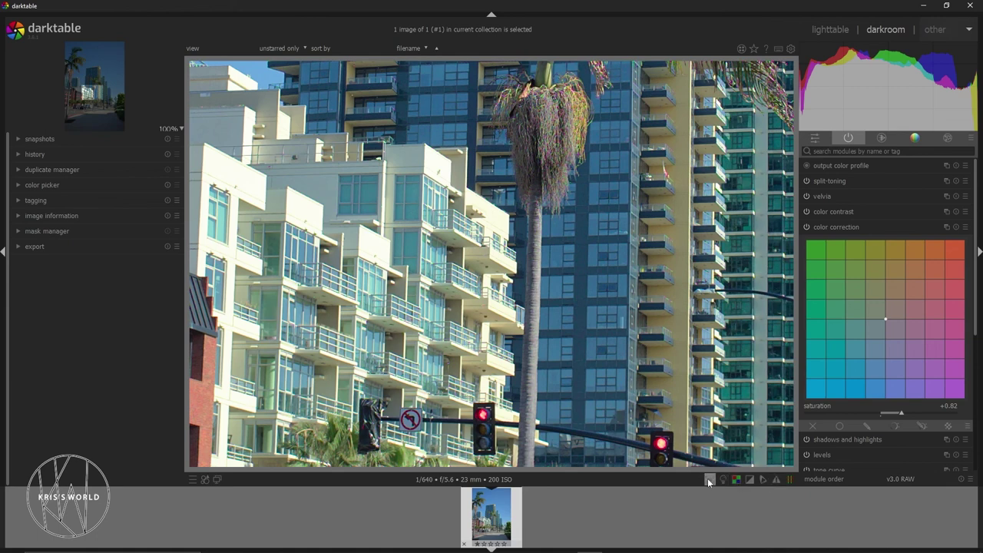
{"action": "left_click", "coordinate": [763, 480]}
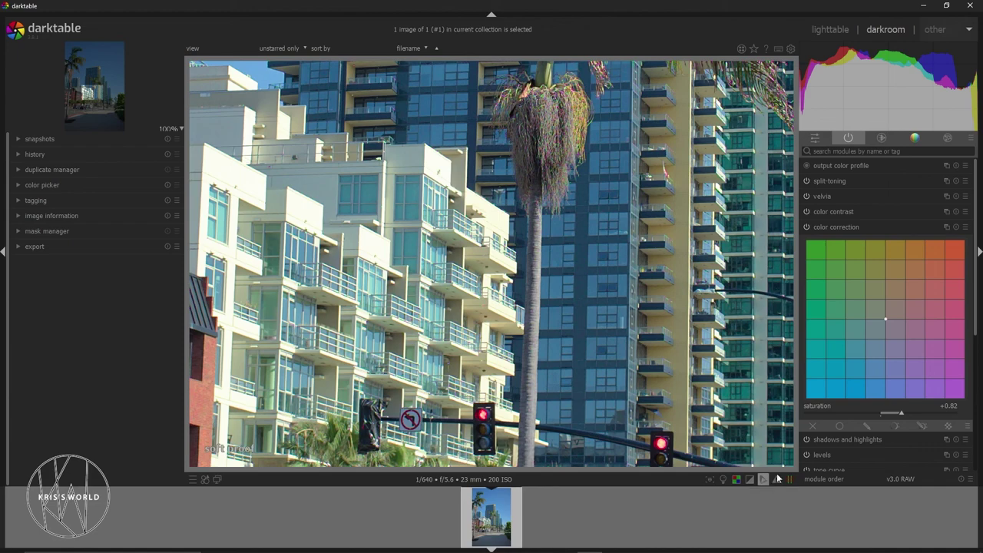
Step: Turn soft proofing off and enable the gamut check overlay
{"action": "scroll", "coordinate": [571, 346], "scroll_direction": "down", "scroll_amount": 2}
{"action": "scroll", "coordinate": [571, 345], "scroll_direction": "down", "scroll_amount": 1}
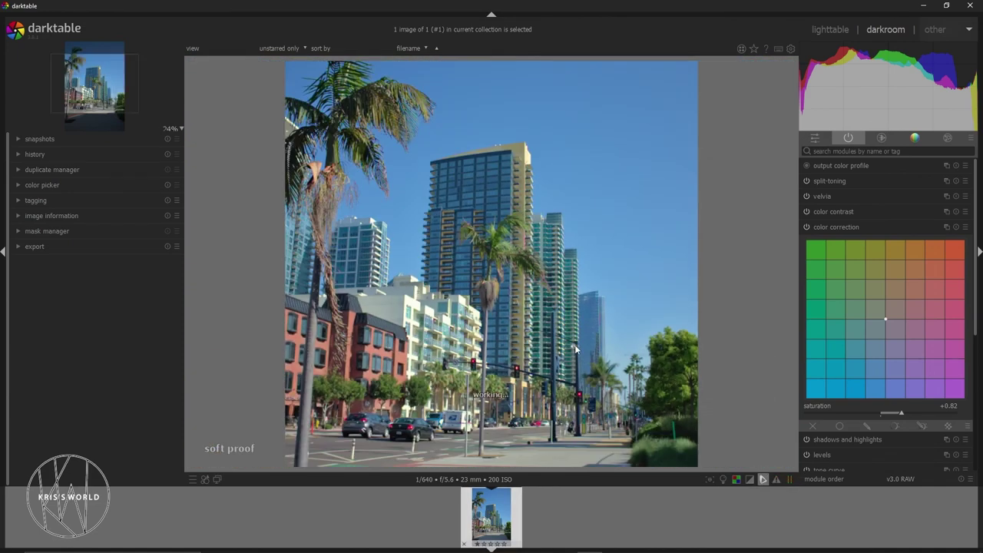
{"action": "left_click", "coordinate": [764, 480]}
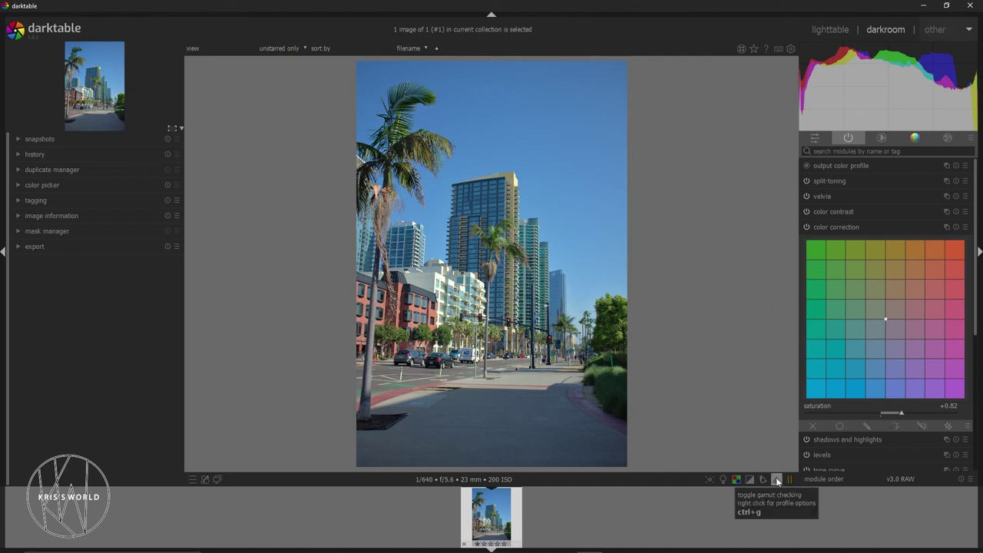
{"action": "left_click", "coordinate": [777, 480]}
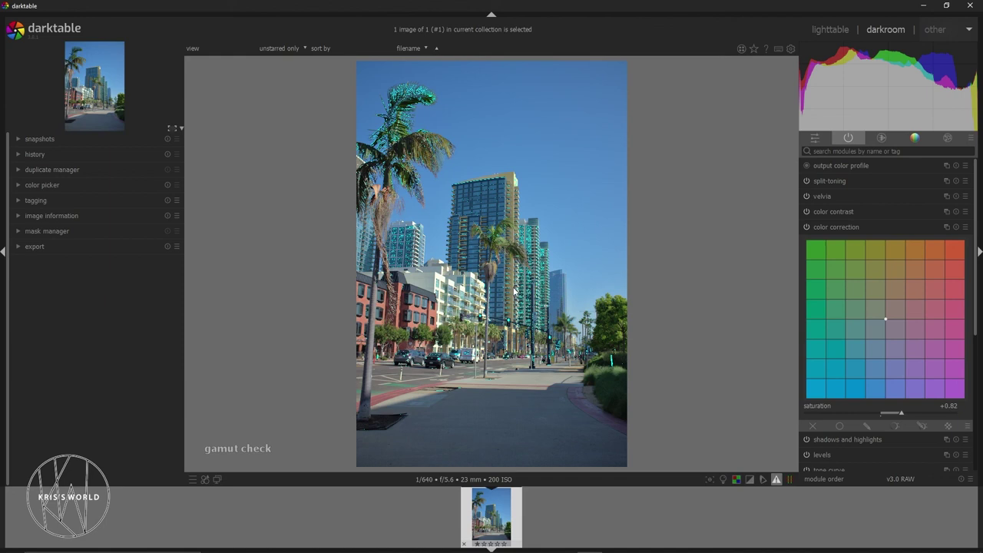
Step: Lower color correction saturation to +0.72, undoing to +0.62 and redoing to confirm
{"action": "left_click", "coordinate": [789, 480]}
{"action": "scroll", "coordinate": [870, 346], "scroll_direction": "down", "scroll_amount": 2}
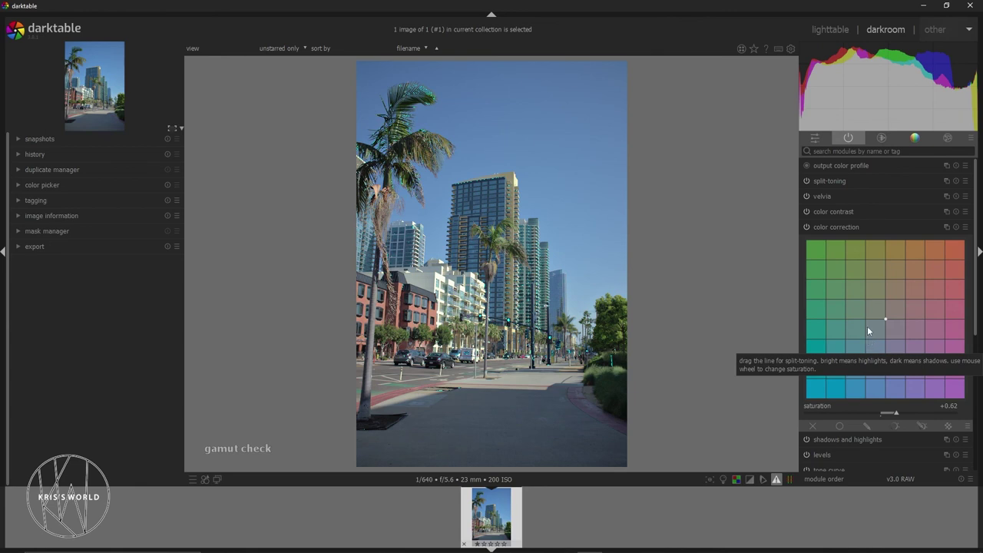
{"action": "scroll", "coordinate": [866, 326], "scroll_direction": "up", "scroll_amount": 1}
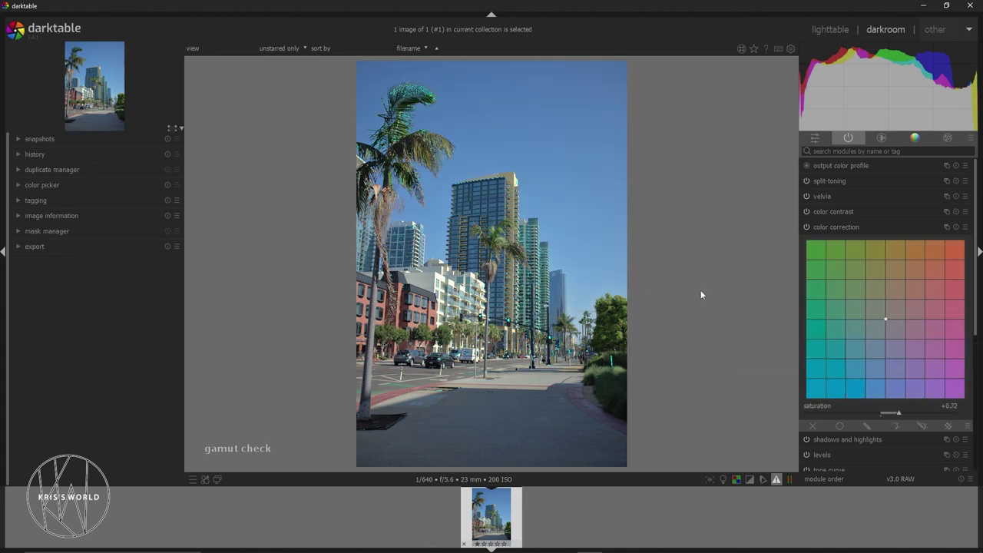
{"action": "key", "text": "ctrl+z"}
{"action": "key", "text": "ctrl+y"}
Step: Turn off the gamut check and toggle composition guide lines on and off
{"action": "left_click", "coordinate": [775, 479]}
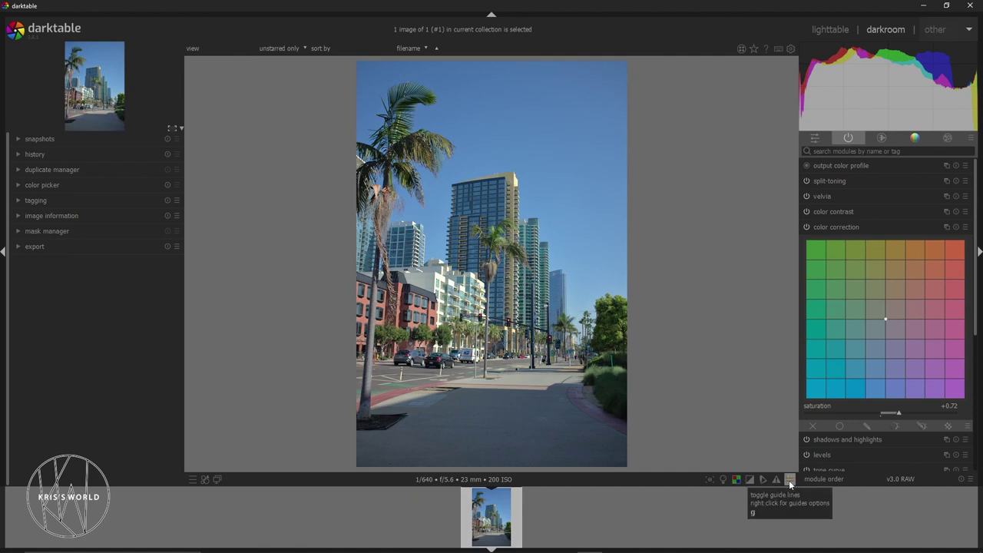
{"action": "left_click", "coordinate": [789, 480]}
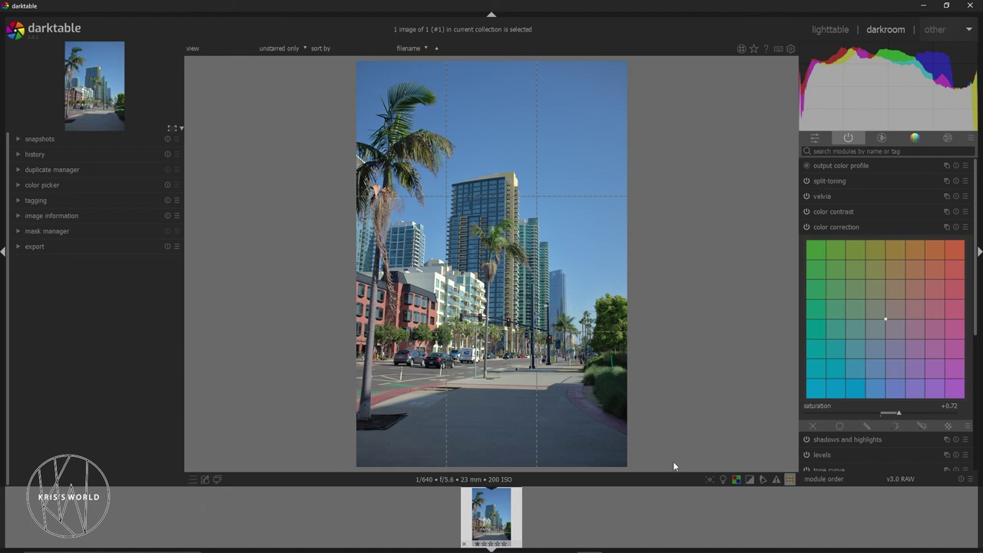
{"action": "left_click", "coordinate": [786, 478]}
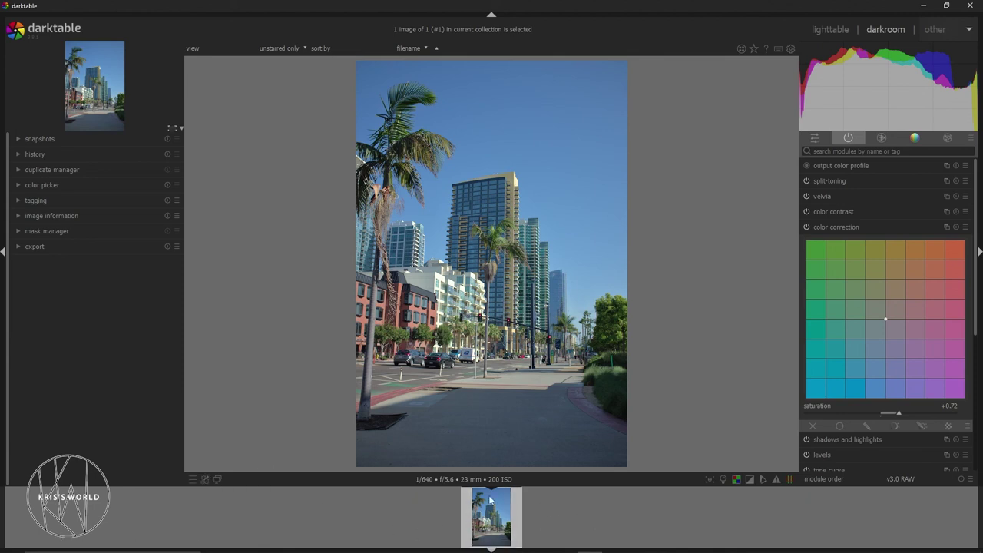
{"action": "mouse_move", "coordinate": [493, 519]}
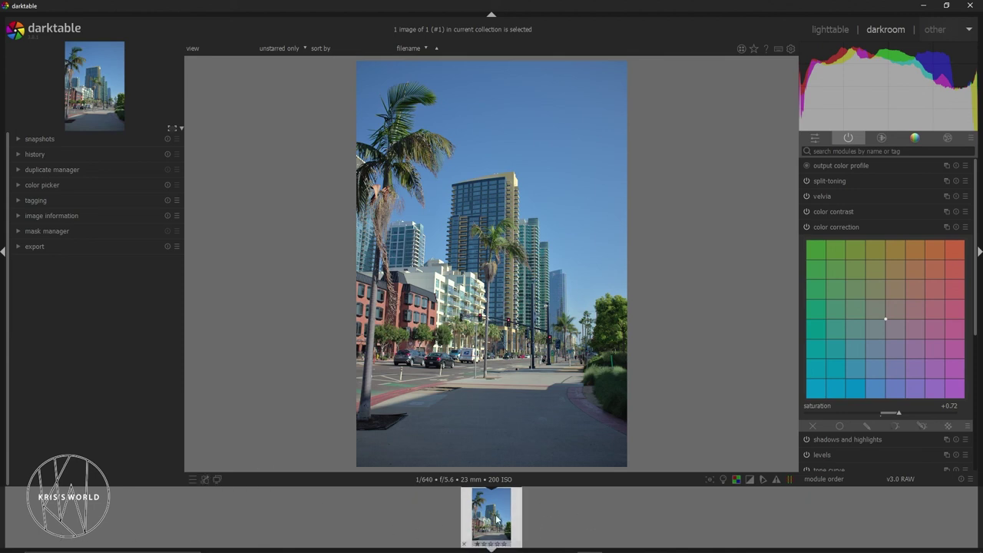
Step: Check styles quick access, then open and close the darktable preferences
{"action": "left_click", "coordinate": [205, 480]}
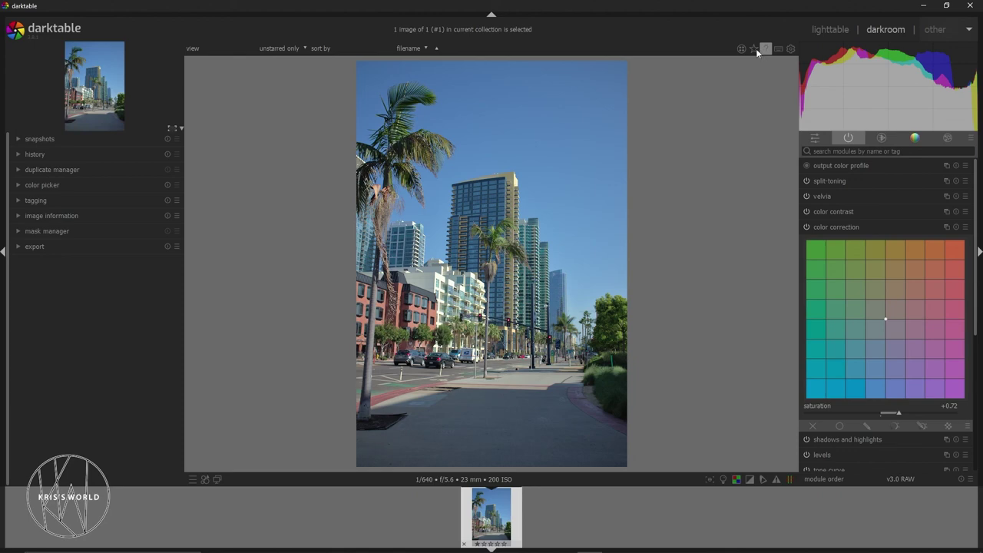
{"action": "left_click", "coordinate": [789, 49]}
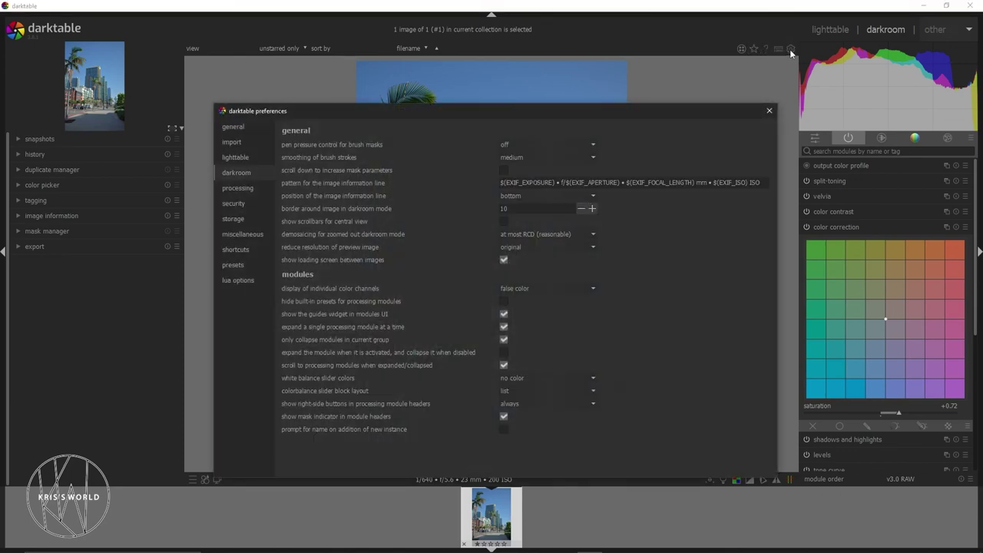
{"action": "left_click", "coordinate": [768, 111]}
Step: Try the tethering view from the other-views menu, then reopen that list
{"action": "left_click", "coordinate": [960, 37]}
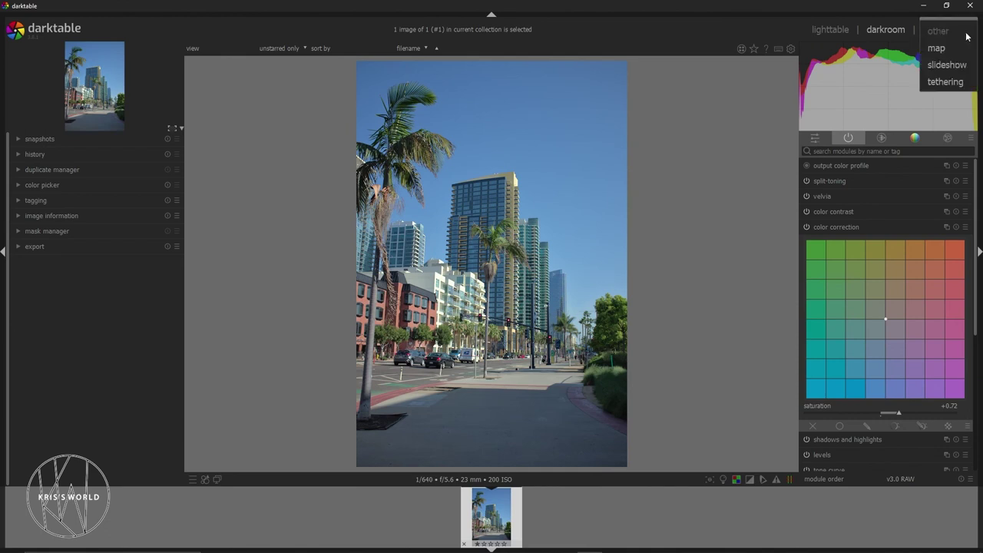
{"action": "left_click", "coordinate": [944, 80]}
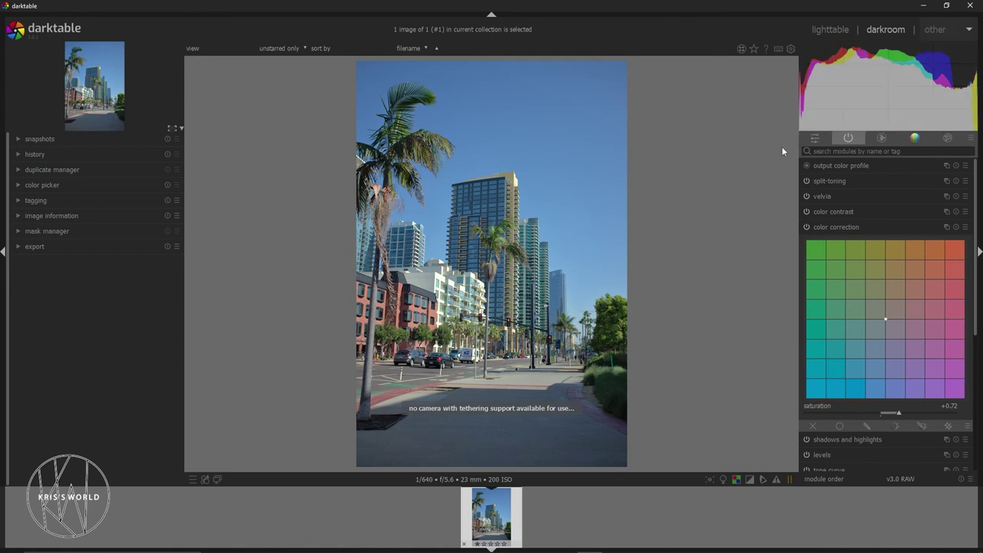
{"action": "left_click", "coordinate": [936, 29]}
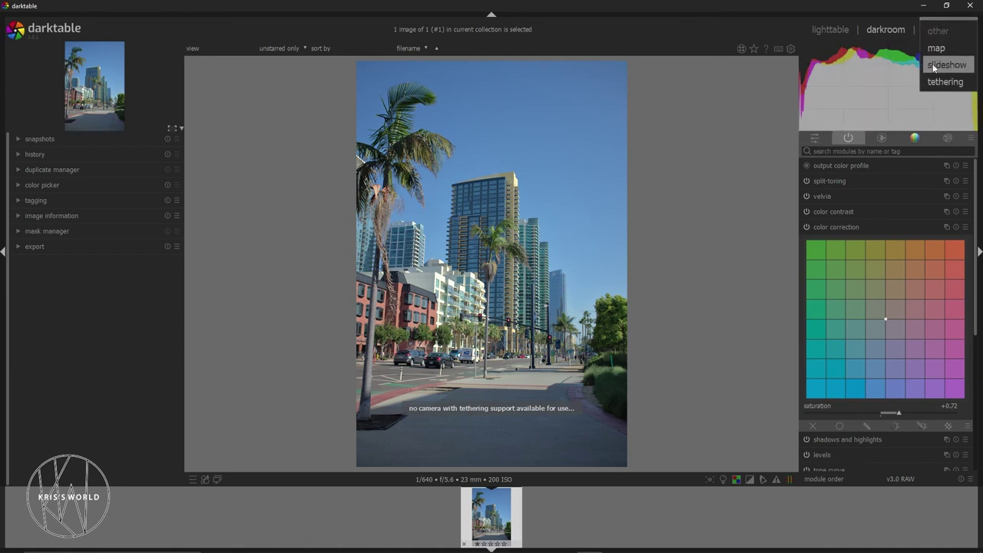